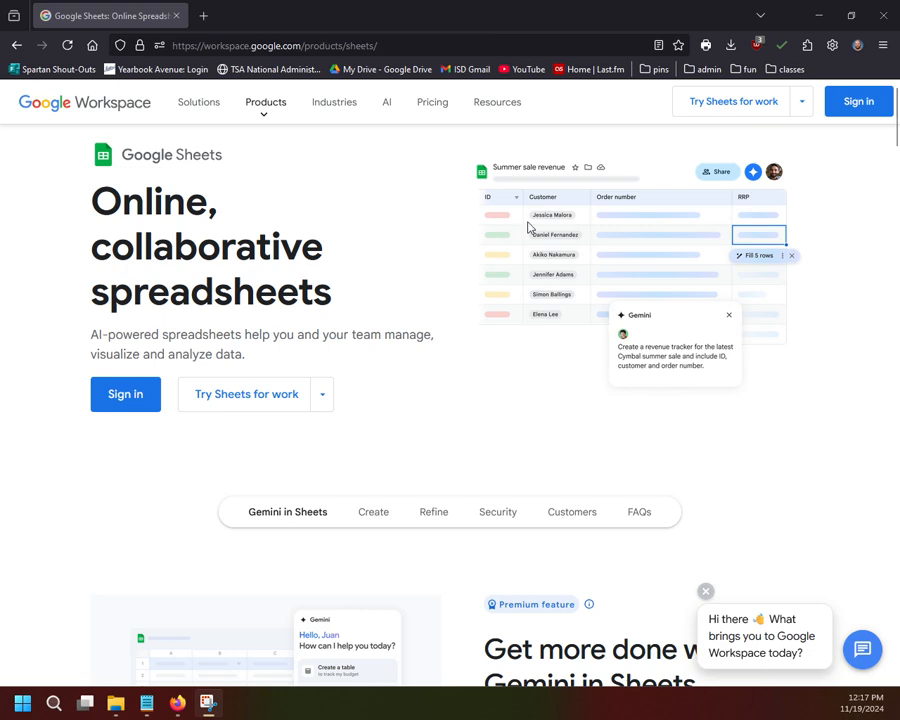
# - Create a new blank spreadsheet from the Google Sheets home page and dismiss the pre-built tables suggestions
pyautogui.click(259, 394)
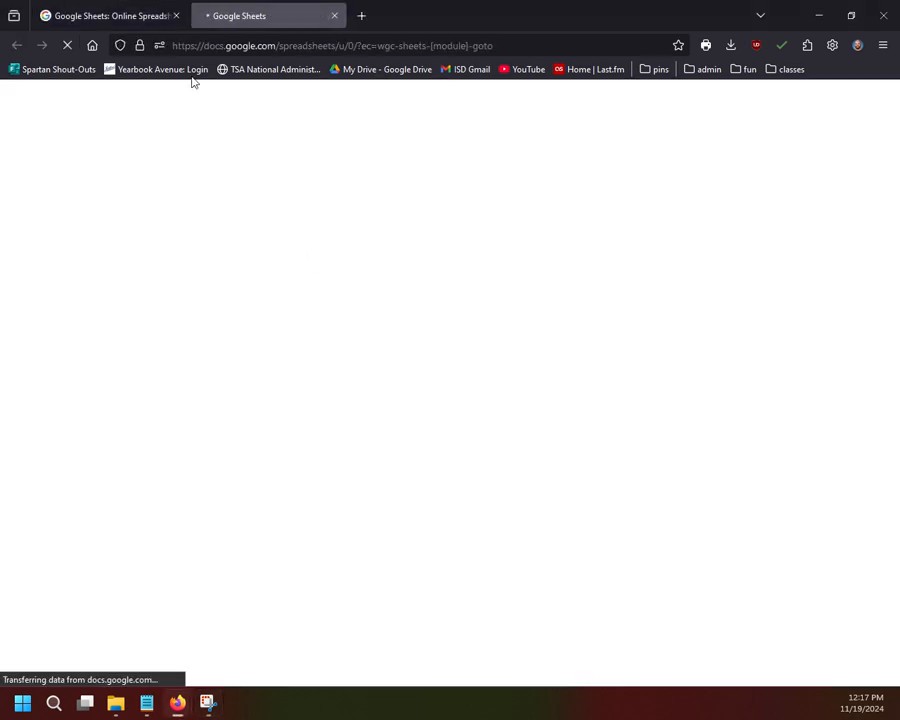
pyautogui.click(199, 215)
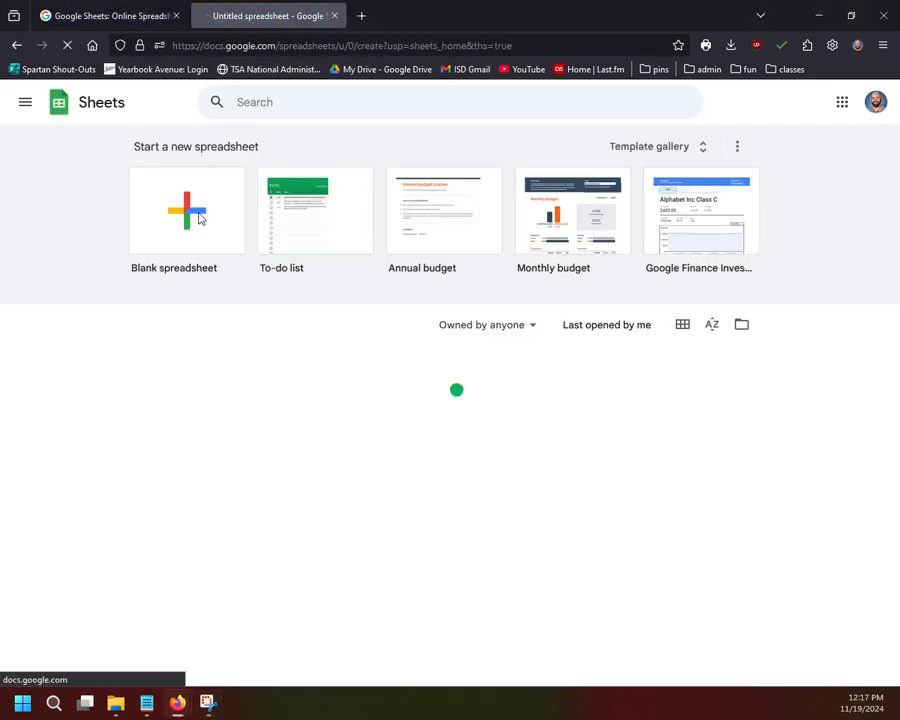
pyautogui.click(291, 265)
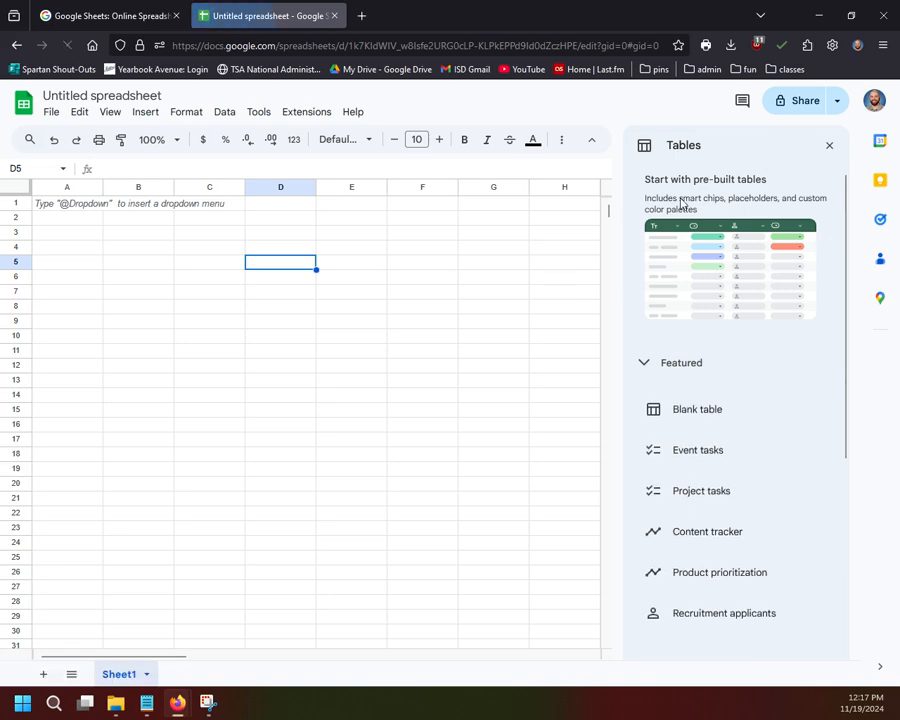
pyautogui.click(829, 145)
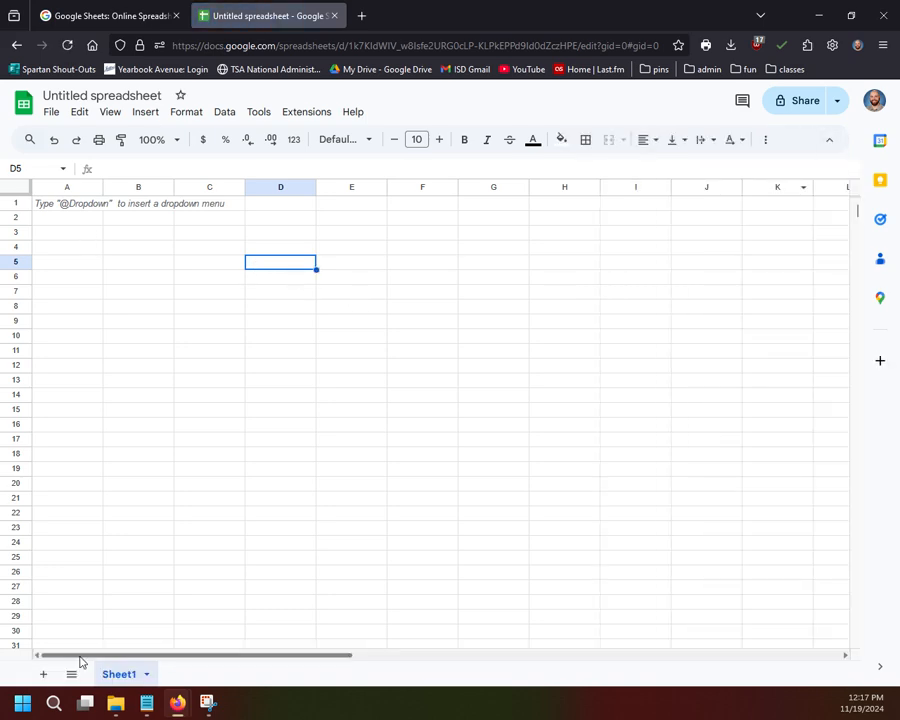
# - Switch to the Notepad priorities note and add the indented sub-item "- Auto calculating budgets" under the basic budget spreadsheet item
pyautogui.moveTo(170, 710)
pyautogui.click(366, 614)
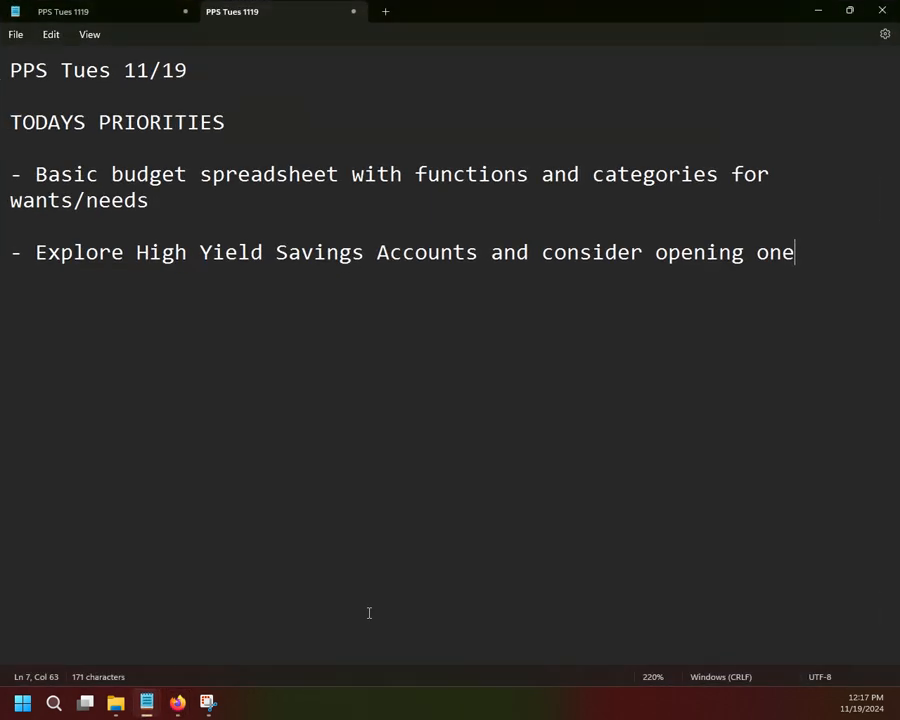
pyautogui.click(794, 195)
pyautogui.press('Return')
pyautogui.press('Return')
pyautogui.write('- Auto')
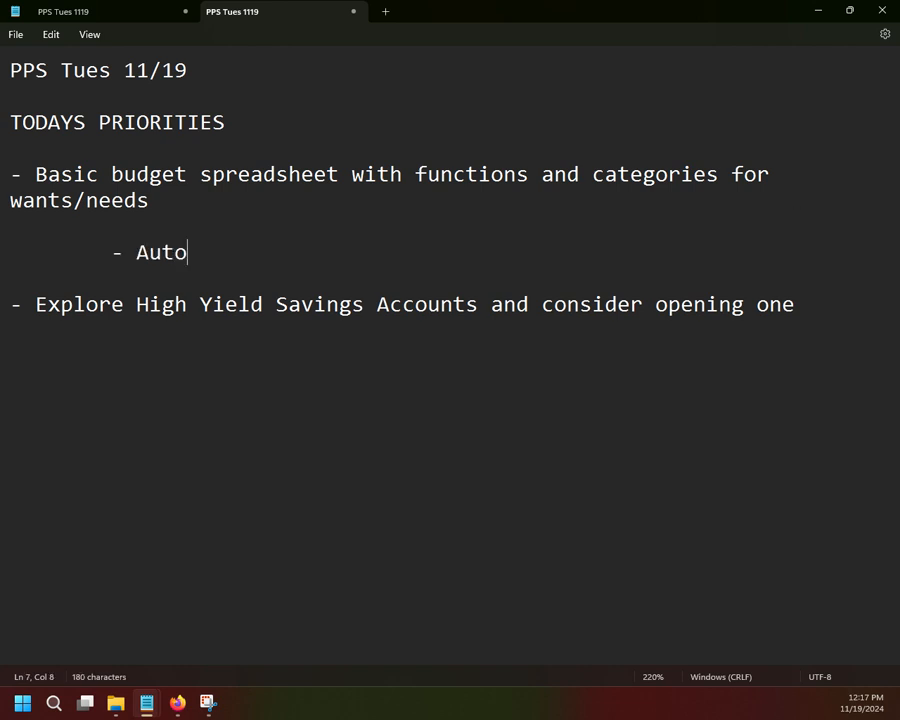
pyautogui.write(' calculating bui')
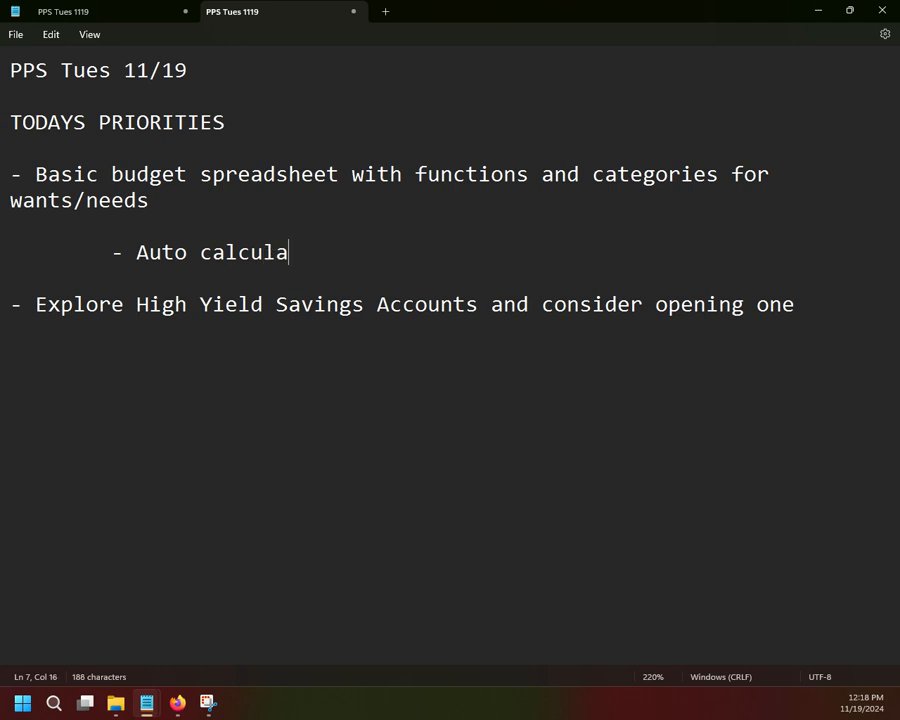
pyautogui.press('BackSpace')
pyautogui.write('dget')
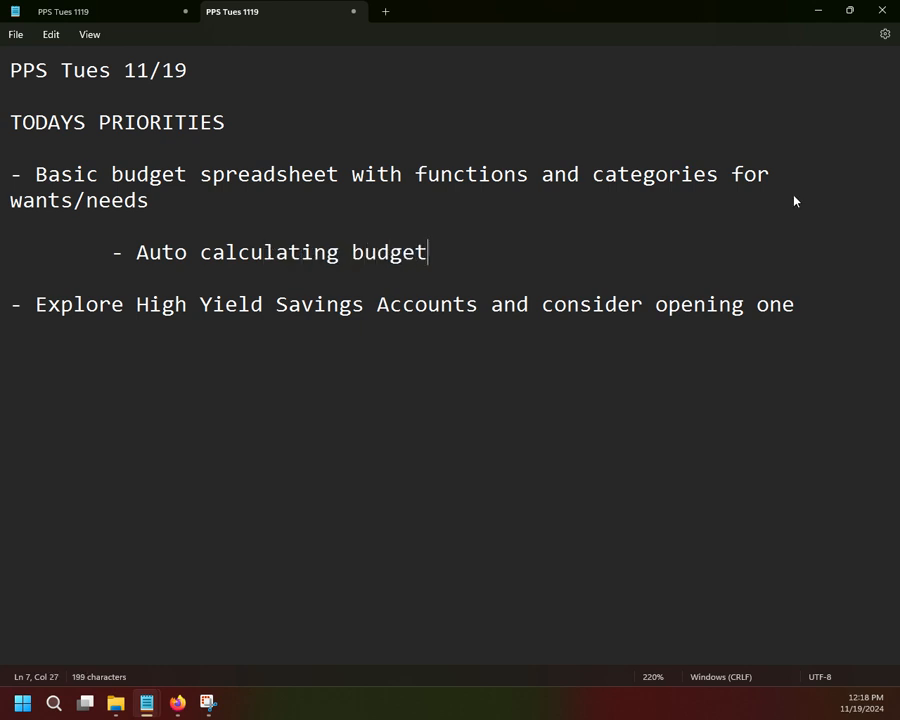
pyautogui.write('s')
# - Add a second sub-item "- color-coordination" below "Auto calculating budgets" and return to the blank spreadsheet in the browser
pyautogui.press('Return')
pyautogui.write('- AS')
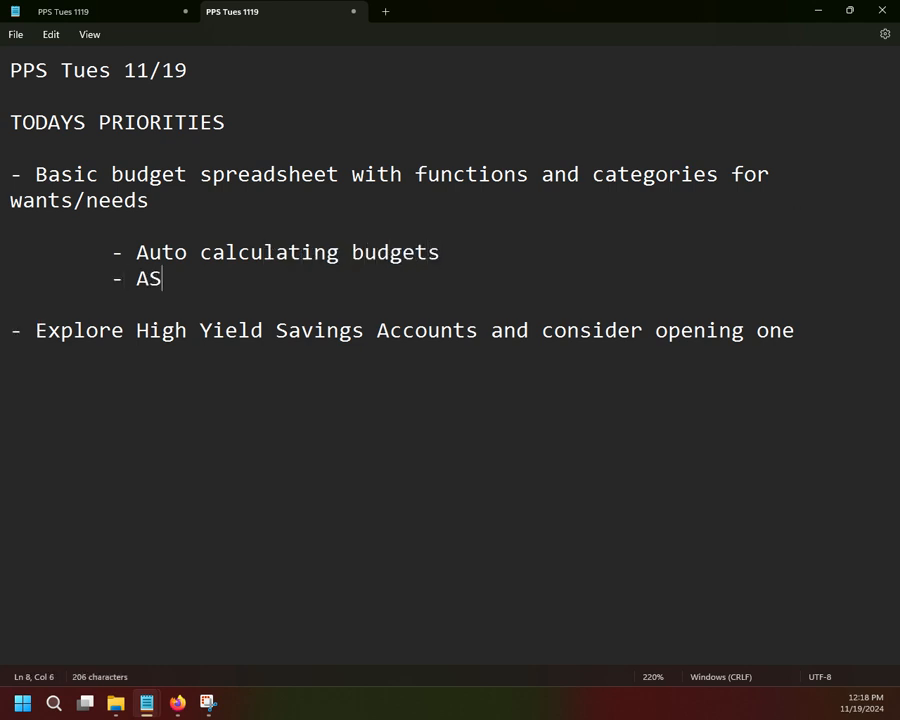
pyautogui.press('BackSpace')
pyautogui.press('BackSpace')
pyautogui.write('coloer')
pyautogui.press('BackSpace')
pyautogui.press('BackSpace')
pyautogui.write('r -s')
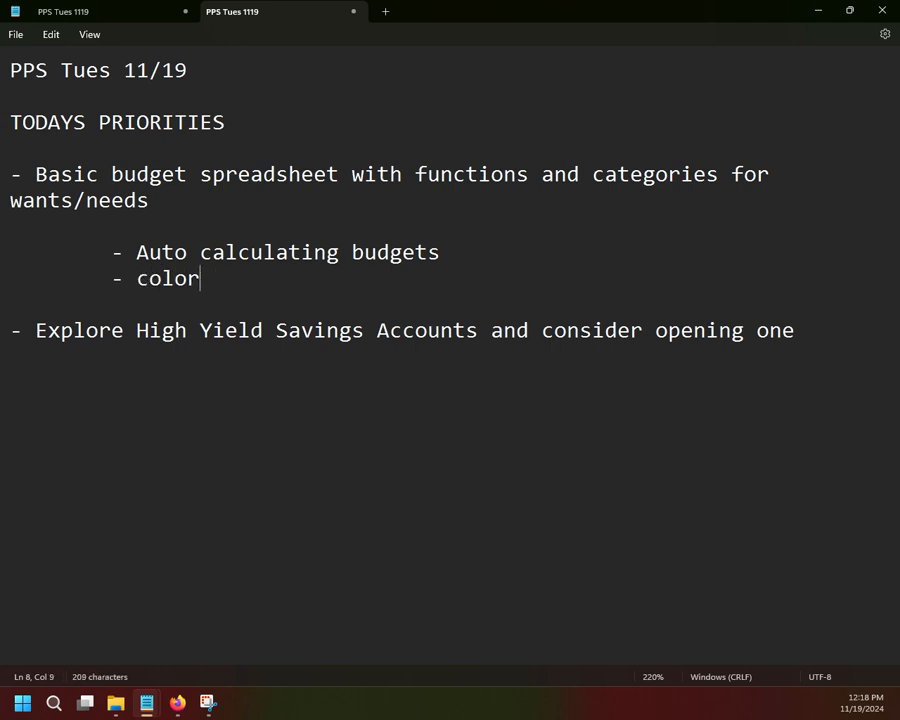
pyautogui.press('BackSpace')
pyautogui.press('BackSpace')
pyautogui.press('BackSpace')
pyautogui.write('-s')
pyautogui.press('BackSpace')
pyautogui.write('con')
pyautogui.press('BackSpace')
pyautogui.write('oe')
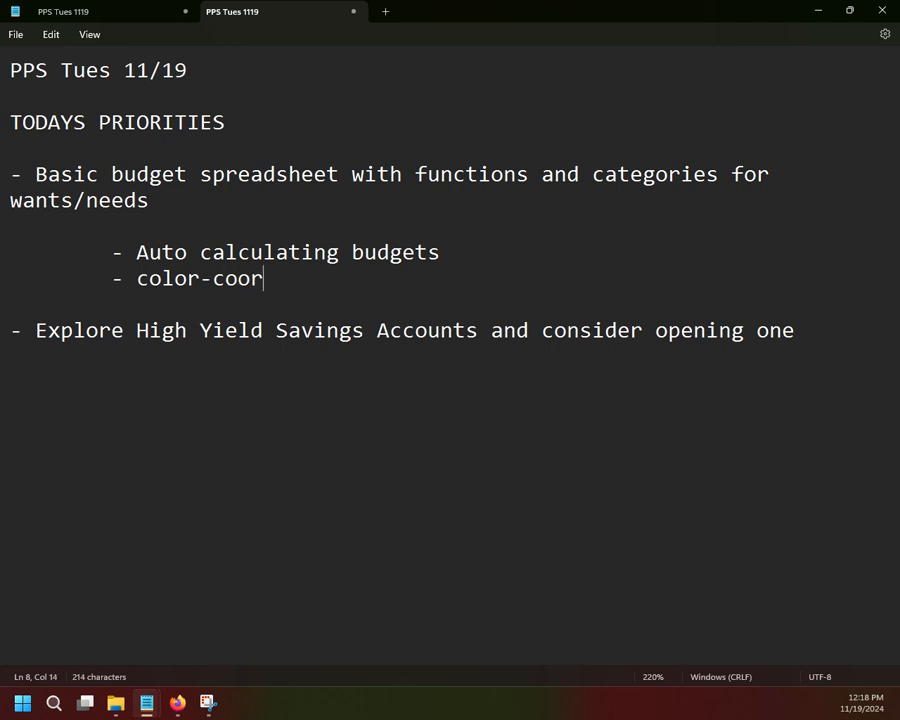
pyautogui.write('dination')
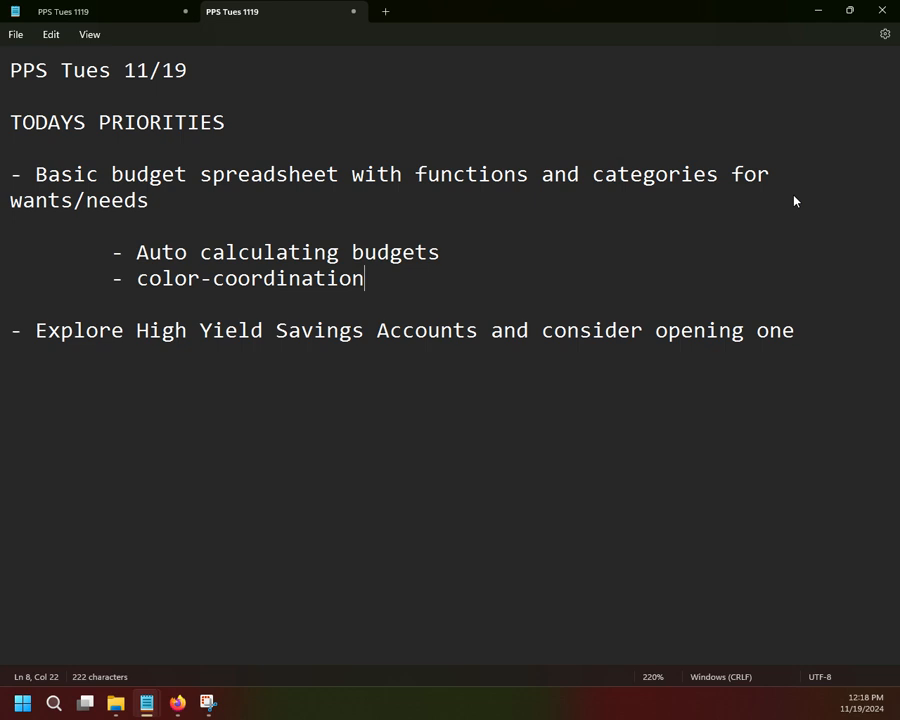
pyautogui.click(597, 240)
pyautogui.click(698, 156)
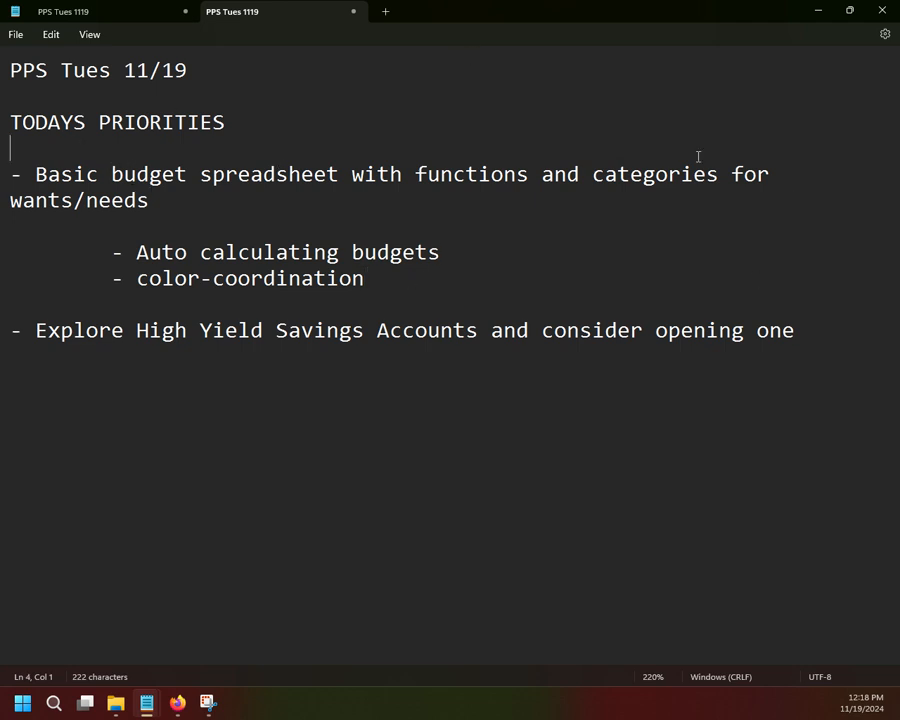
pyautogui.click(817, 11)
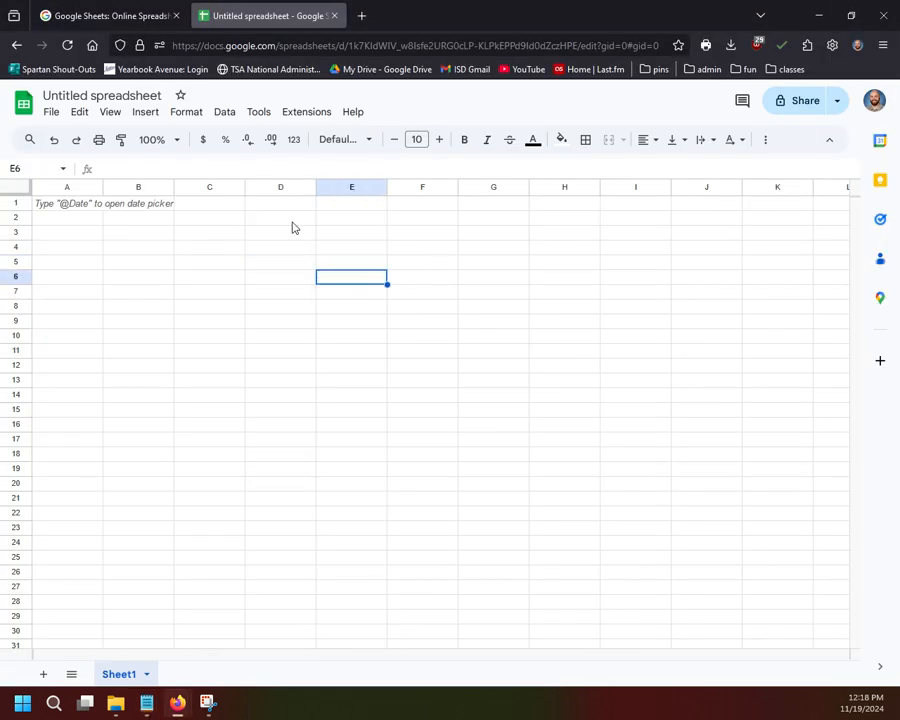
pyautogui.click(45, 205)
pyautogui.click(195, 220)
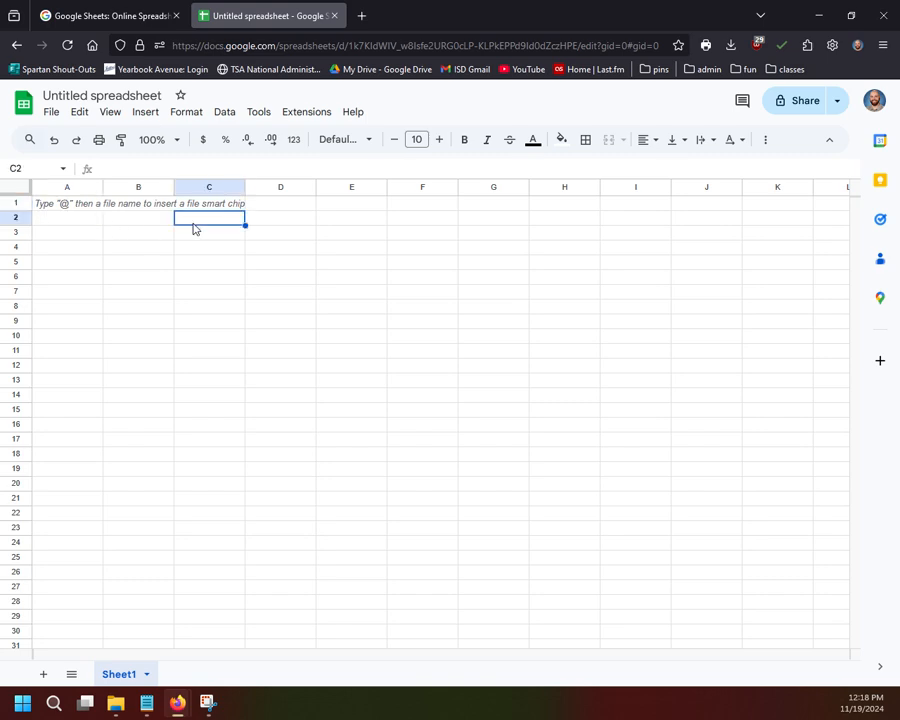
pyautogui.click(232, 291)
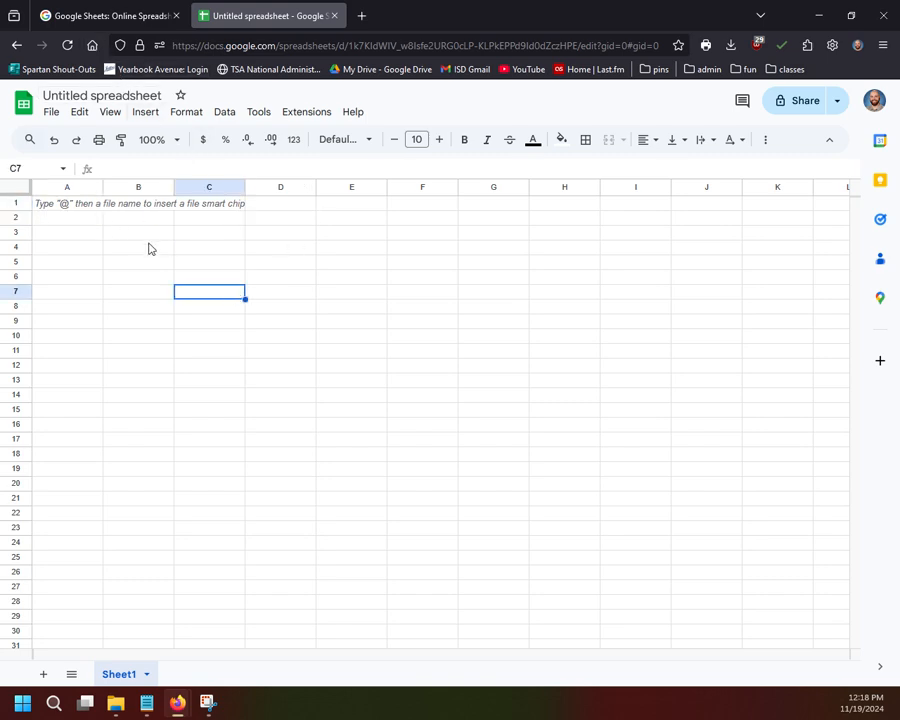
pyautogui.click(67, 218)
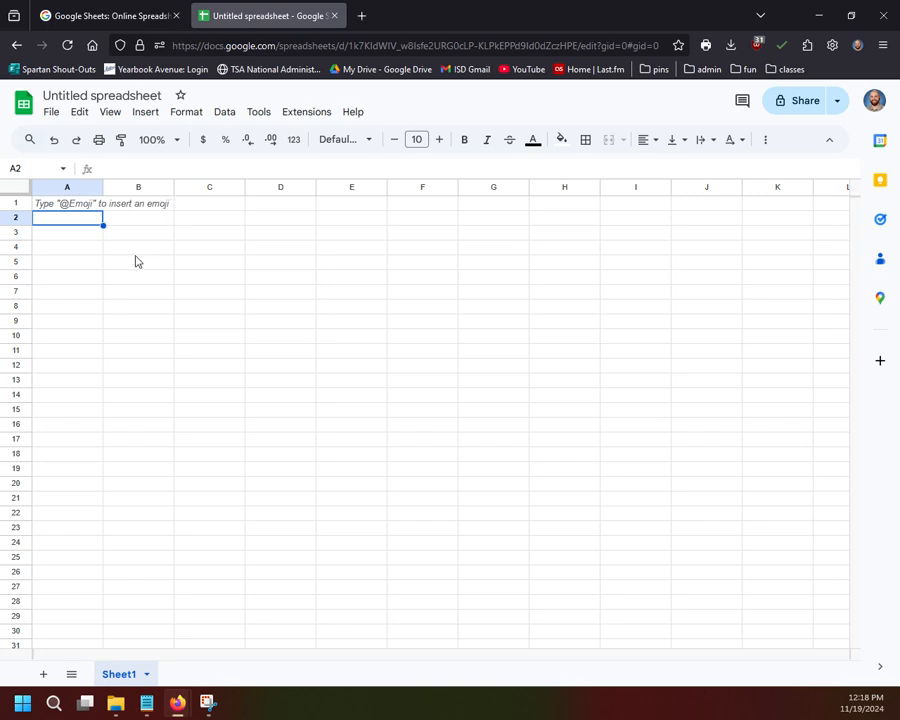
pyautogui.click(133, 168)
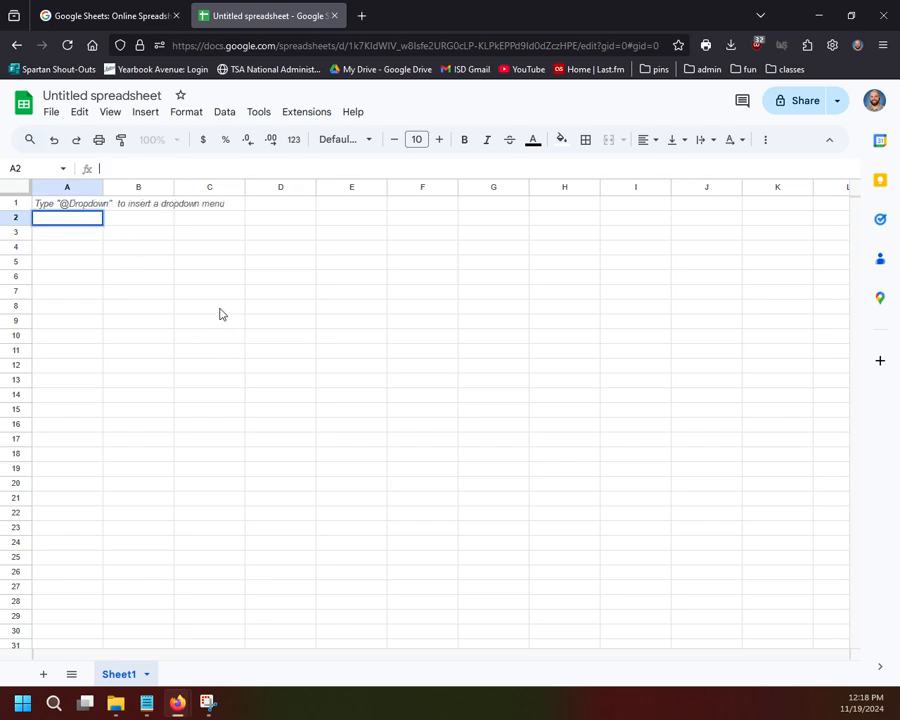
pyautogui.click(78, 250)
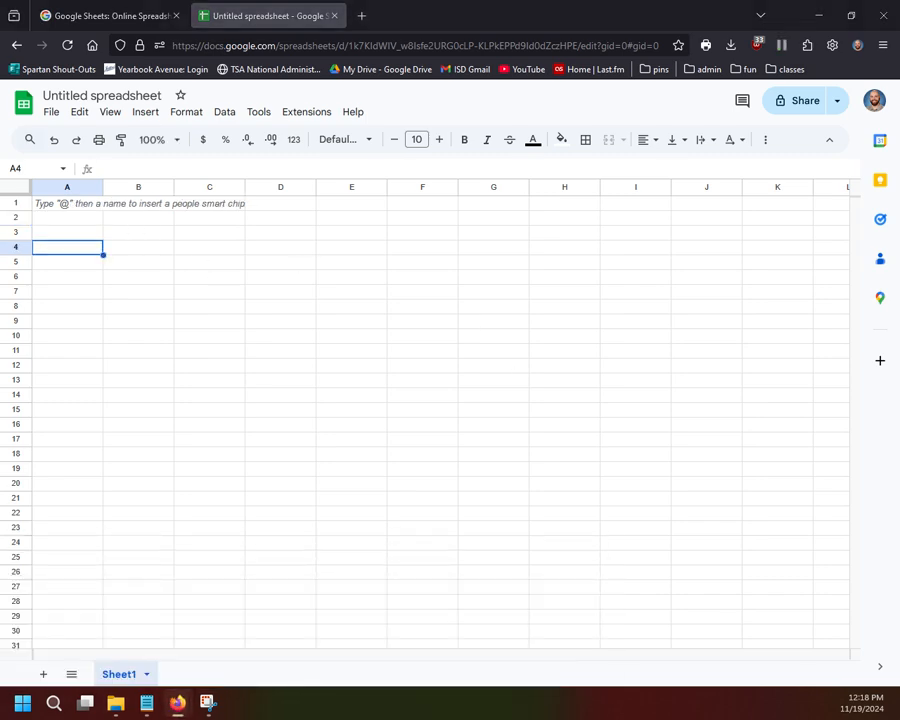
pyautogui.click(186, 304)
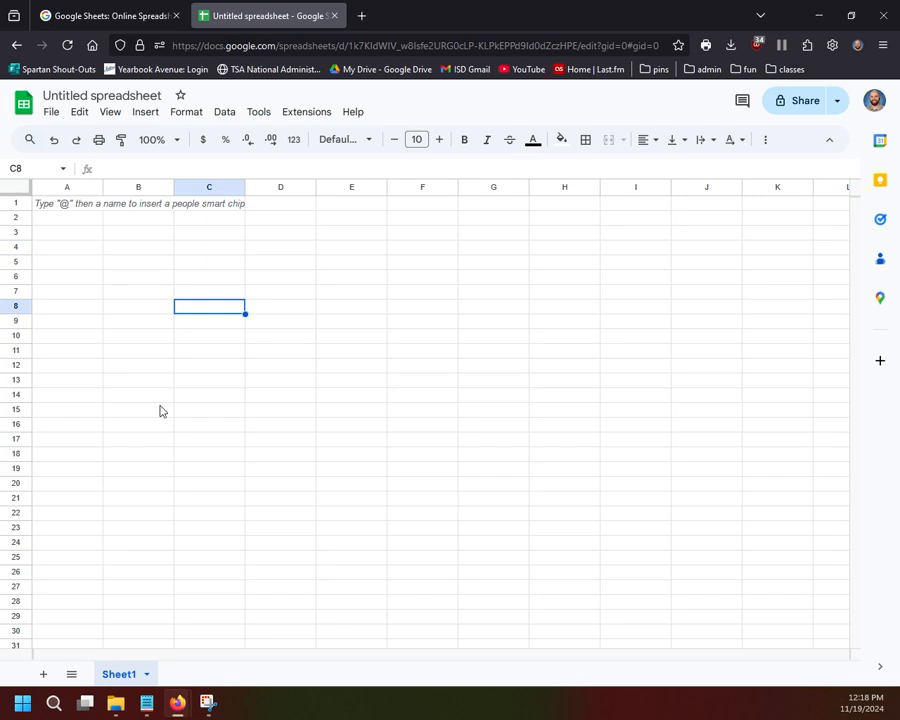
# - Open the existing spreadsheet "Example Copy of $$$ 2023-24" from the Google Sheets file list
pyautogui.click(100, 13)
pyautogui.scroll(-1, 270, 335)
pyautogui.scroll(1, 270, 335)
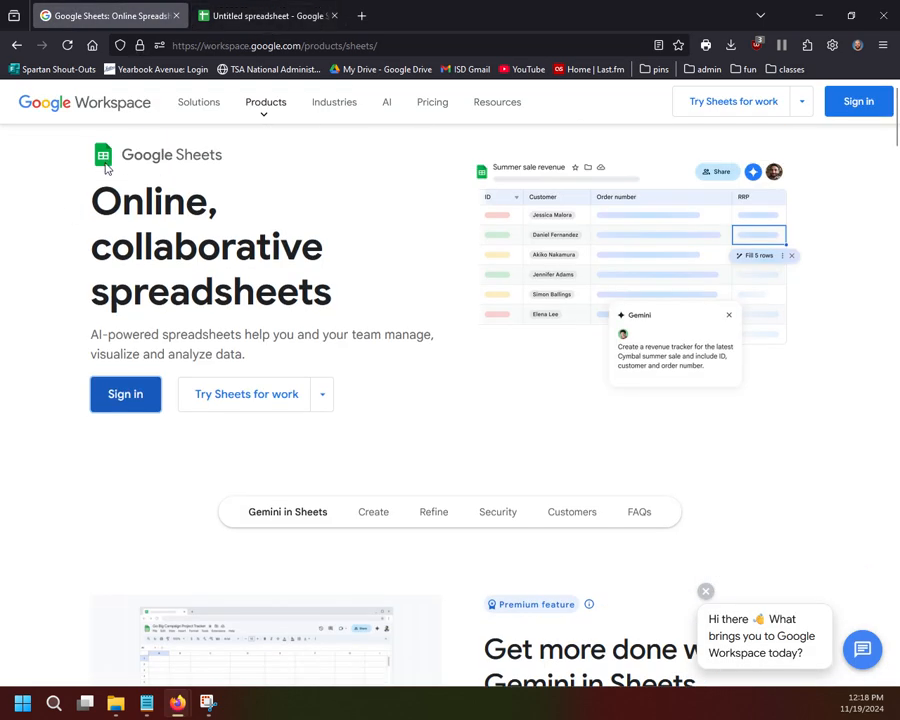
pyautogui.click(145, 405)
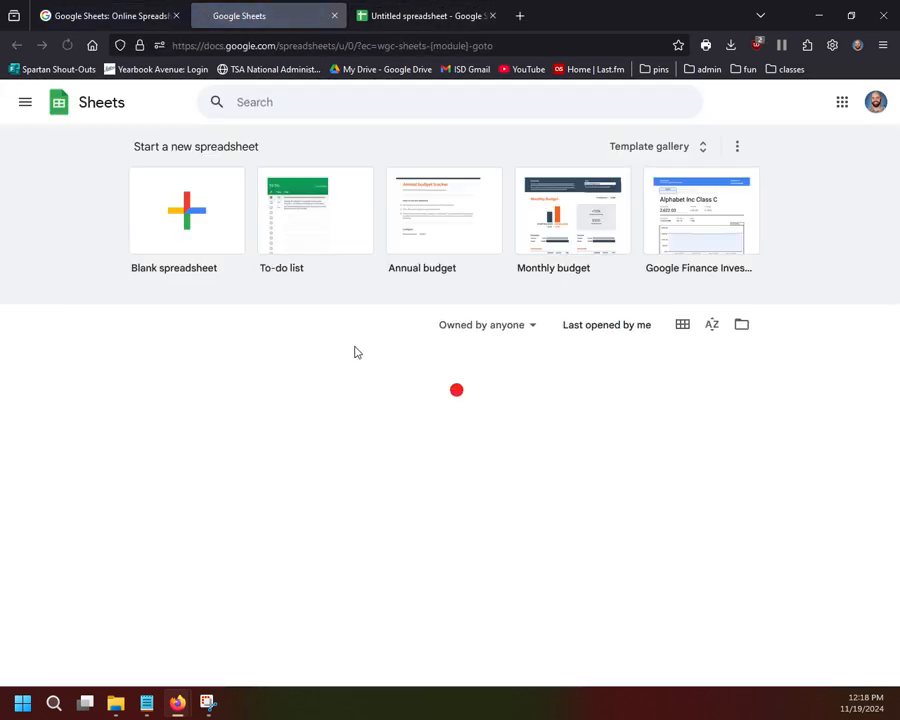
pyautogui.scroll(-2, 360, 400)
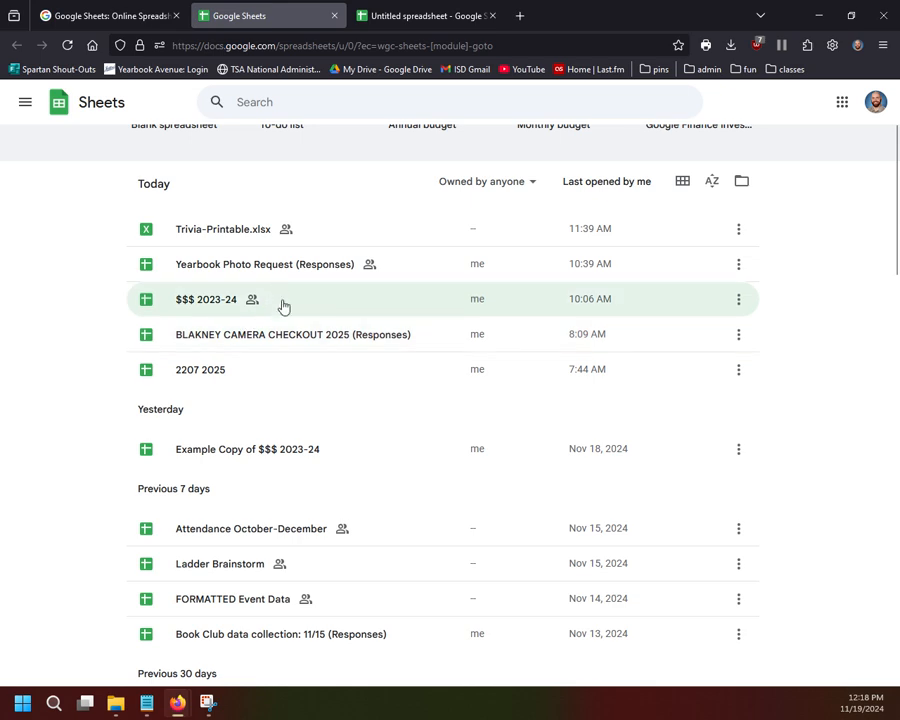
pyautogui.scroll(-1, 280, 379)
pyautogui.click(362, 382)
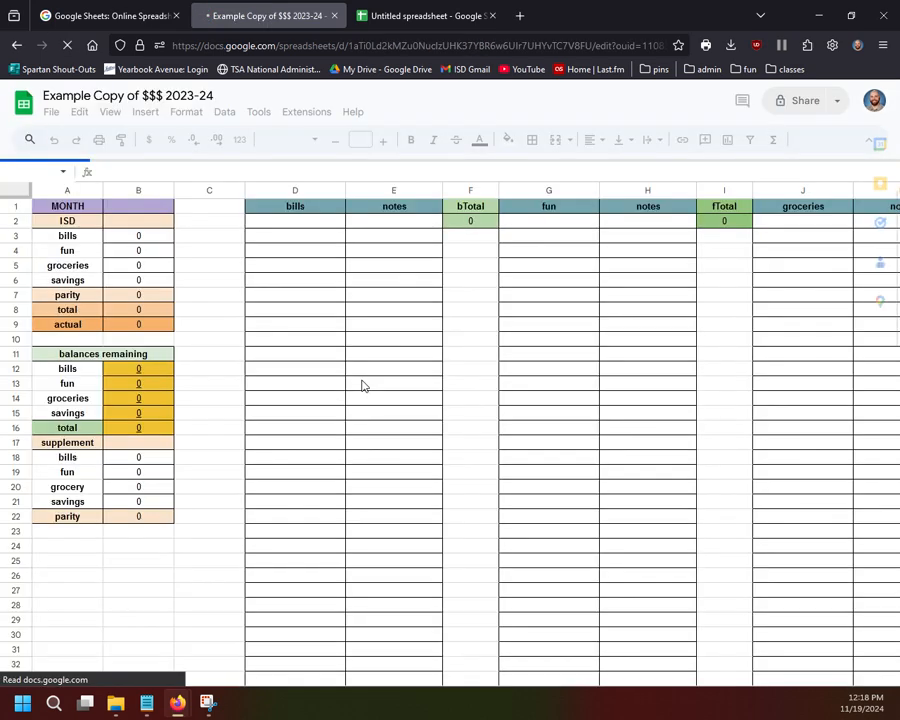
# - Examine the example budget's layout and formulas, including the bills total, the bills allocation, the actual row and the monthly block A1:B9
pyautogui.click(232, 340)
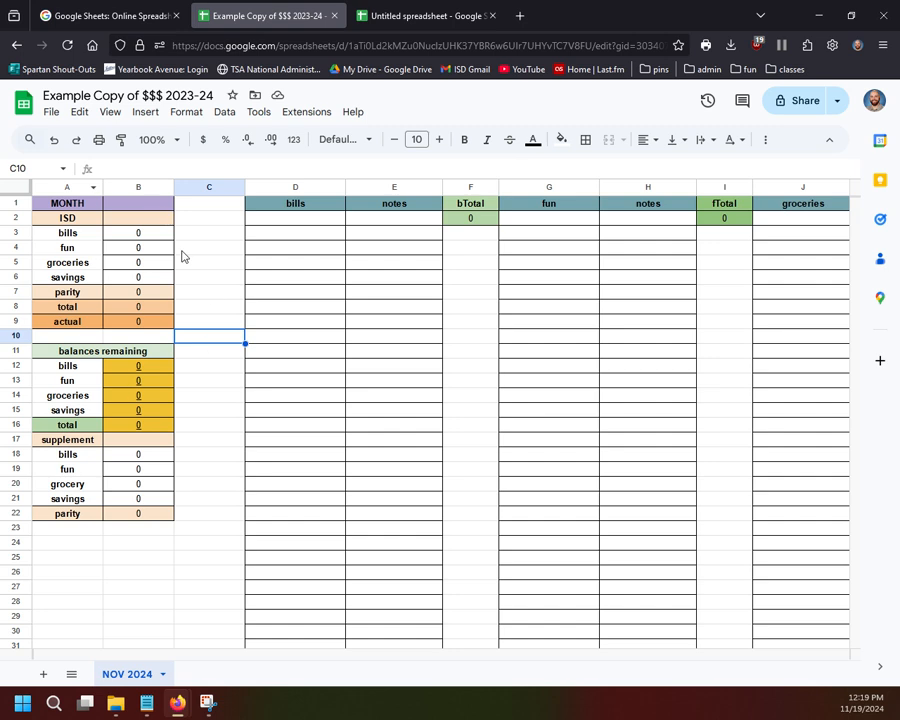
pyautogui.click(548, 277)
pyautogui.moveTo(667, 333); pyautogui.dragTo(667, 350)
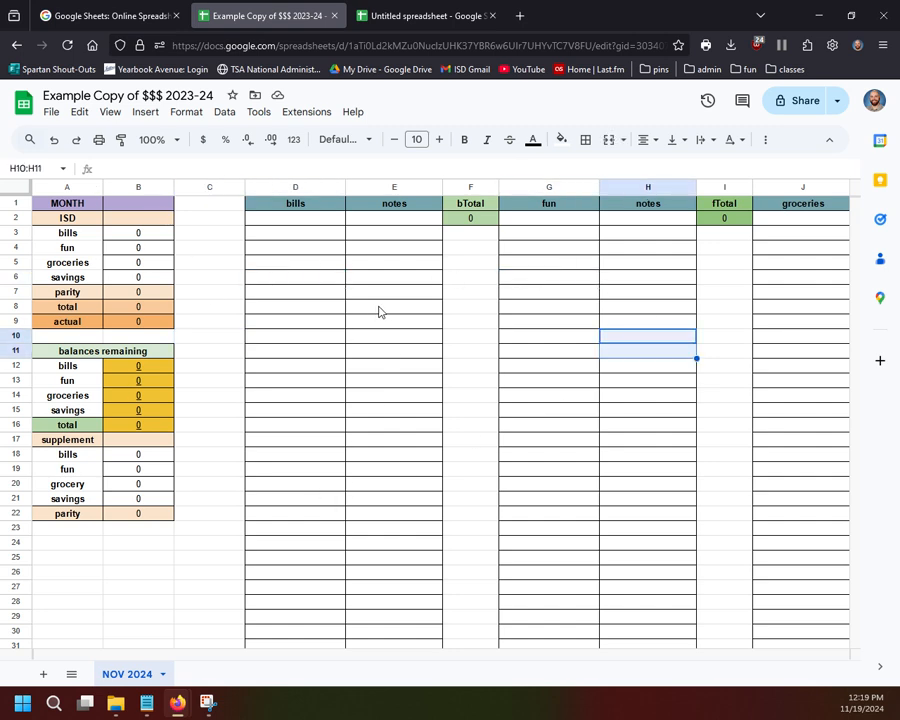
pyautogui.click(470, 218)
pyautogui.click(138, 234)
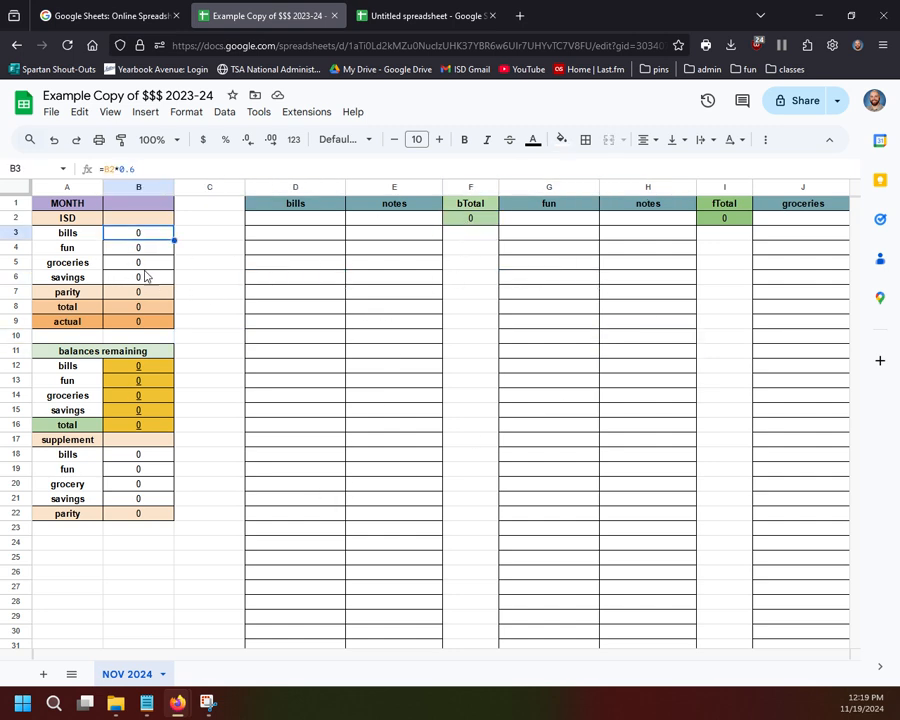
pyautogui.click(150, 321)
pyautogui.click(207, 352)
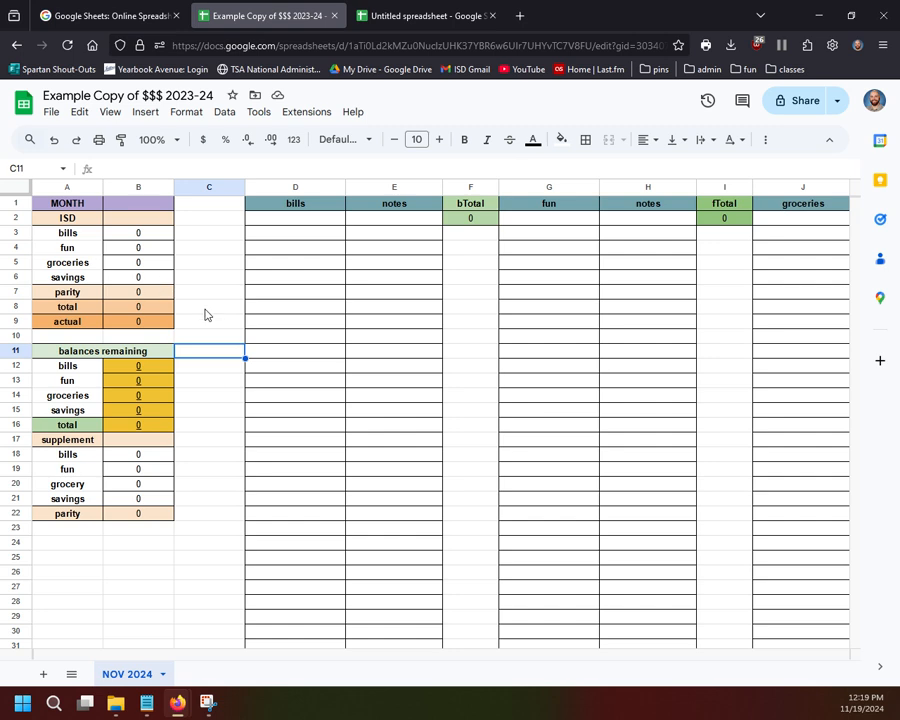
pyautogui.click(57, 203)
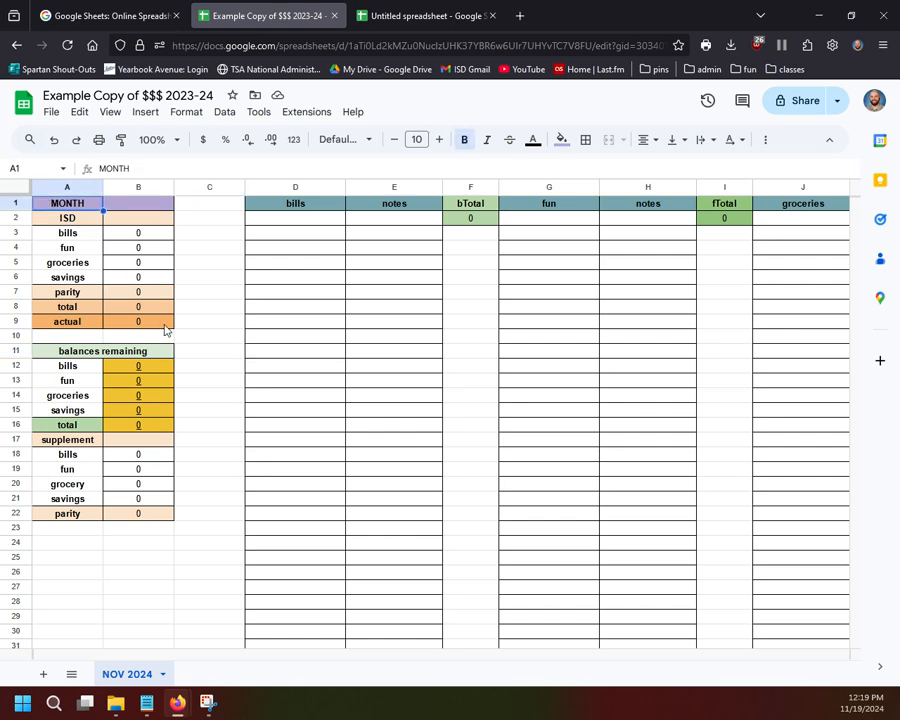
pyautogui.keyDown('shift'); pyautogui.click(165, 323); pyautogui.keyUp('shift')
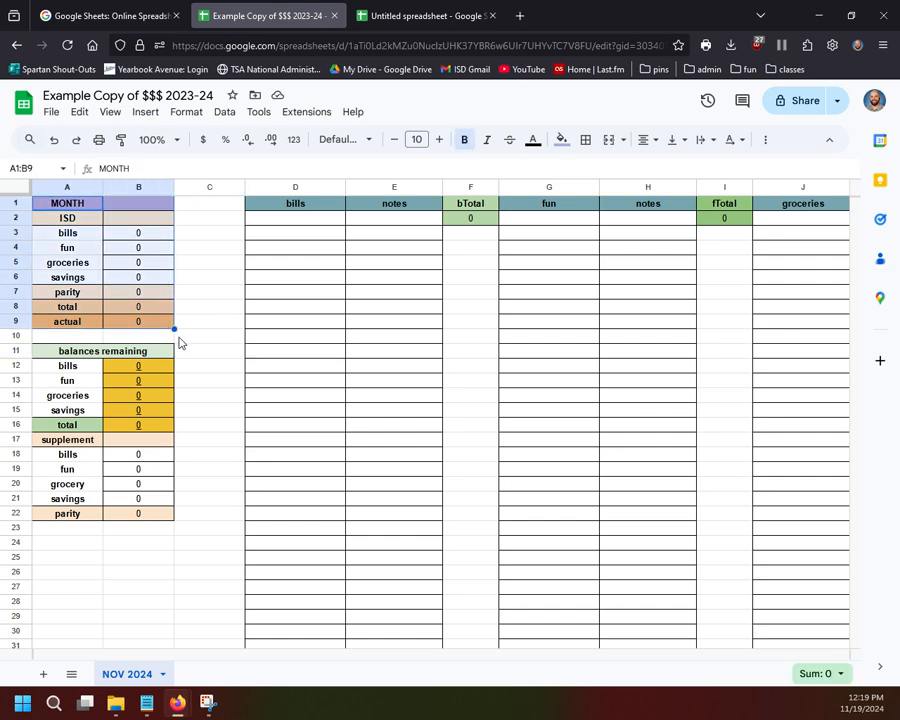
pyautogui.click(209, 247)
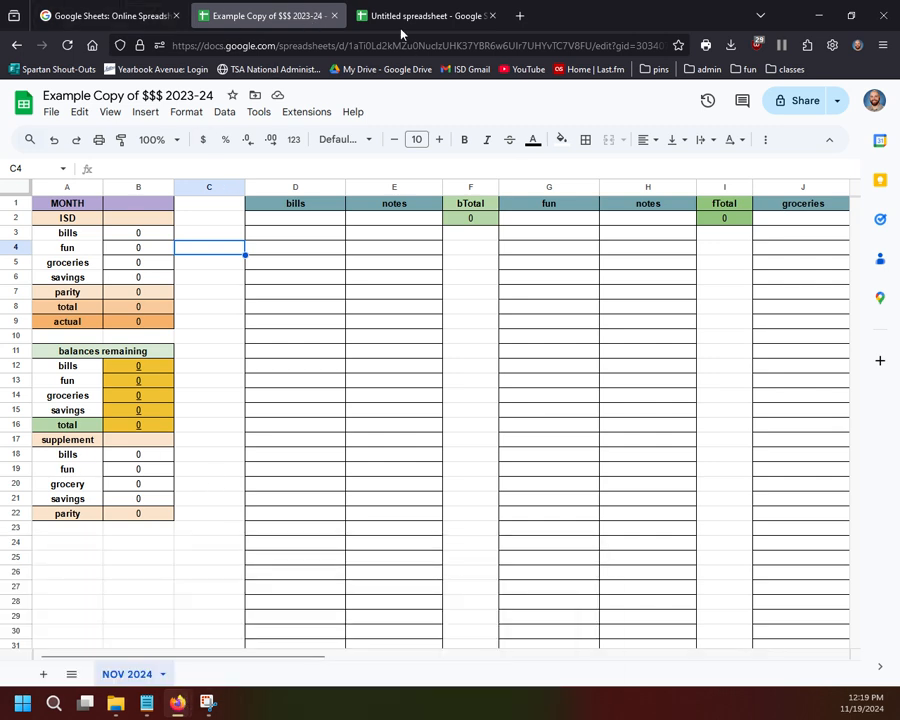
# - Return to the blank untitled spreadsheet and enter the headings "needs" in A1 and "wants" in B1
pyautogui.click(420, 16)
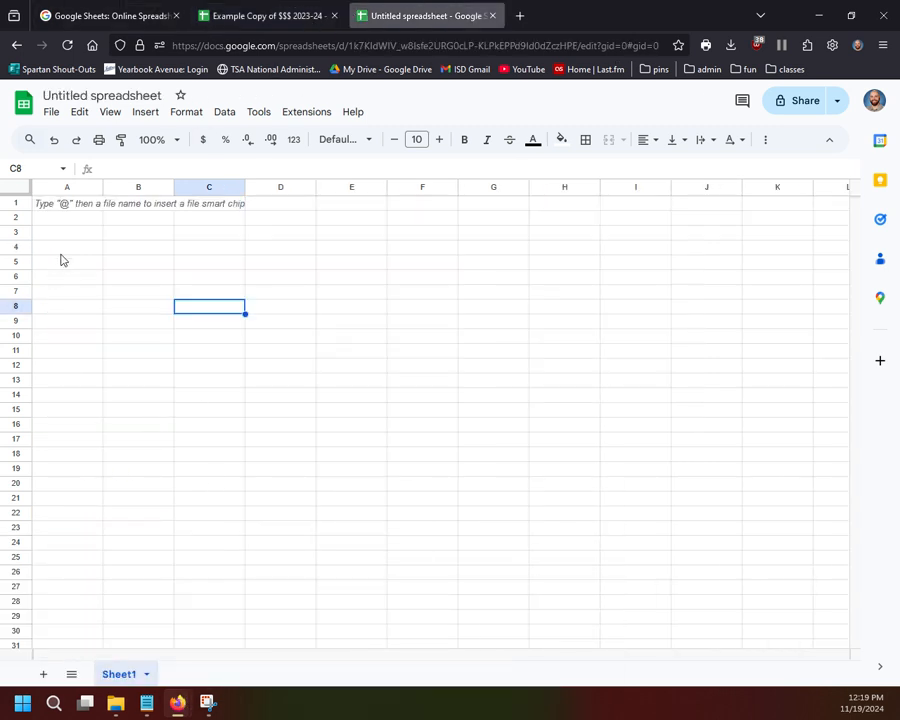
pyautogui.click(68, 204)
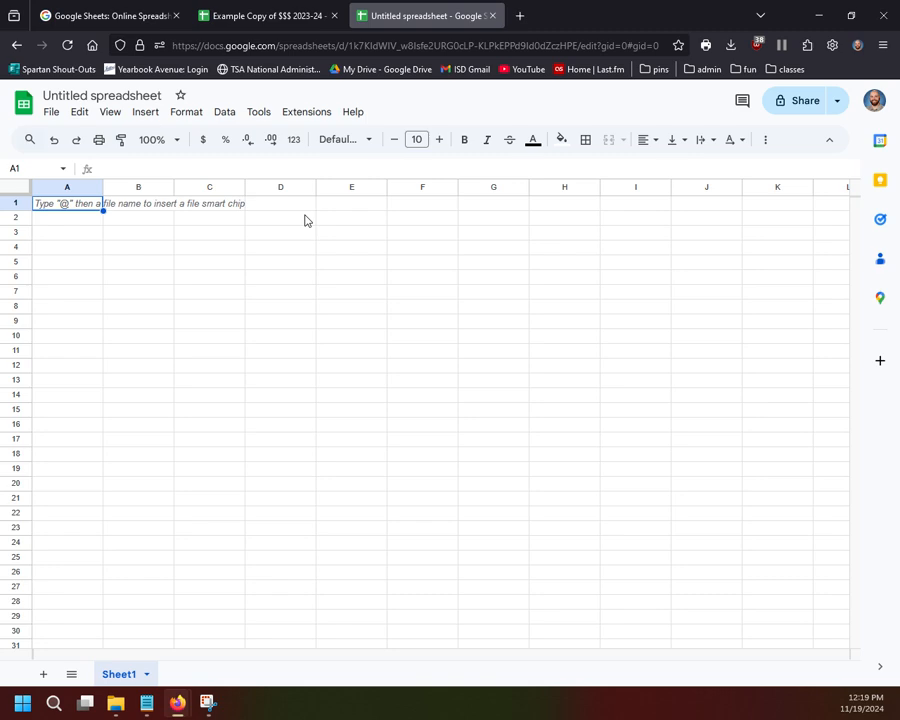
pyautogui.write('needs')
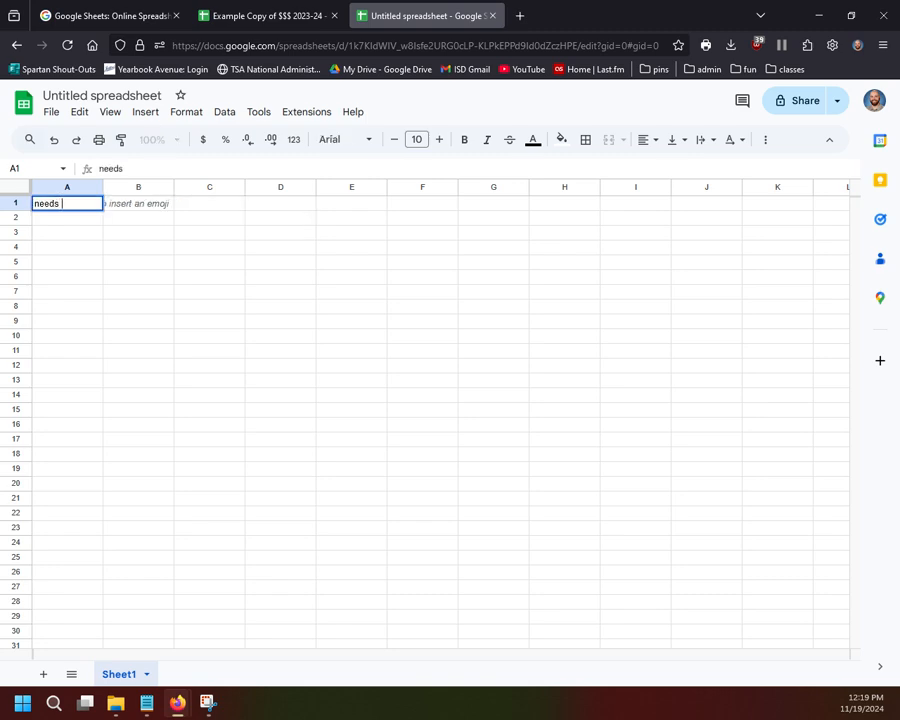
pyautogui.press('Tab')
pyautogui.write('wants')
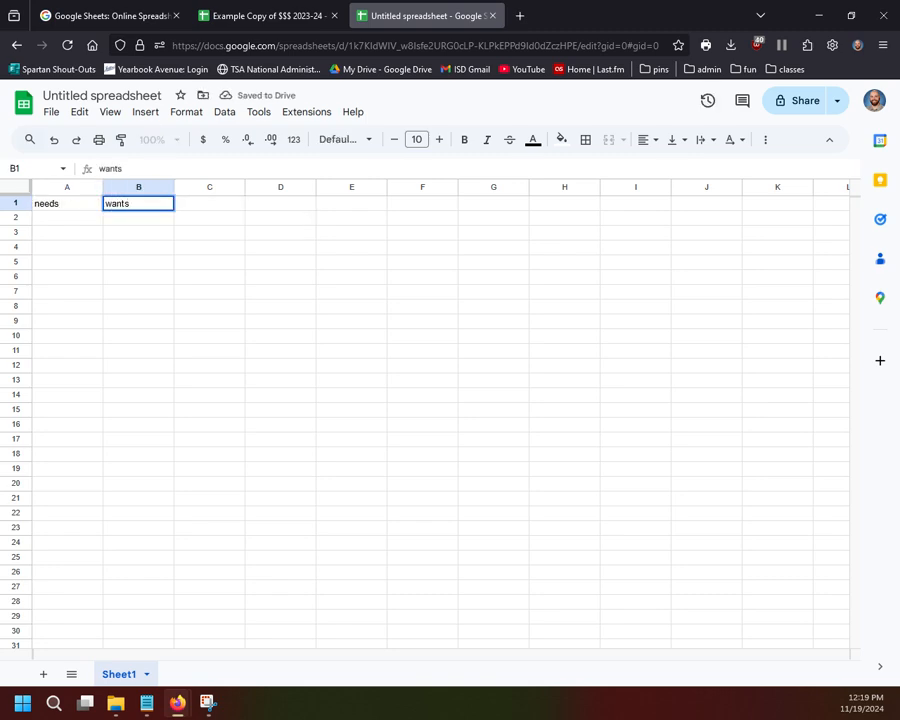
pyautogui.click(562, 324)
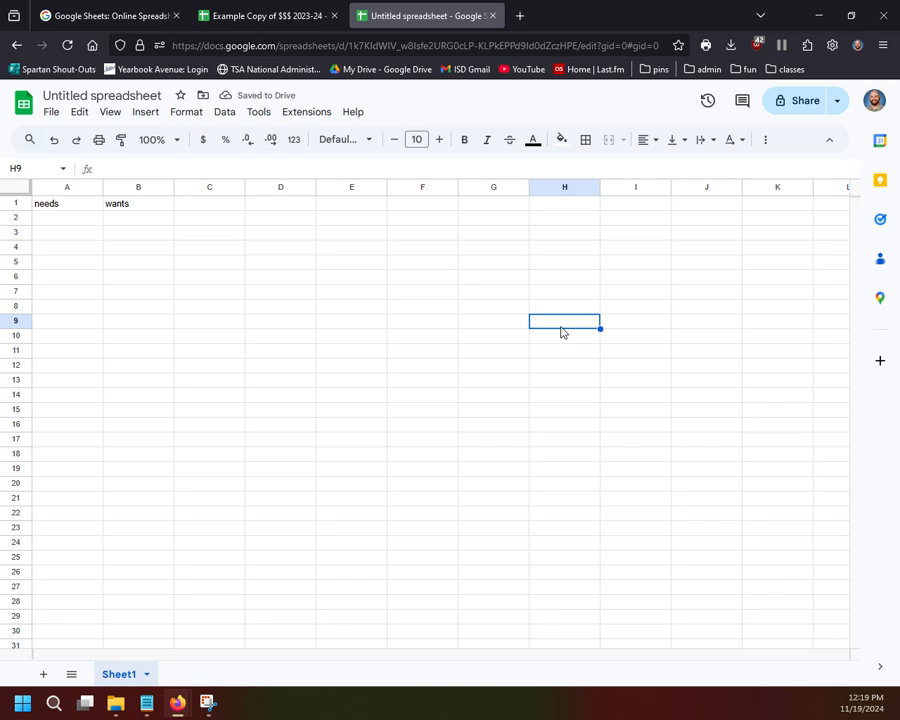
# - Enter the label "INCOME" in cell A3, leaving an empty row beneath the headings
pyautogui.click(75, 232)
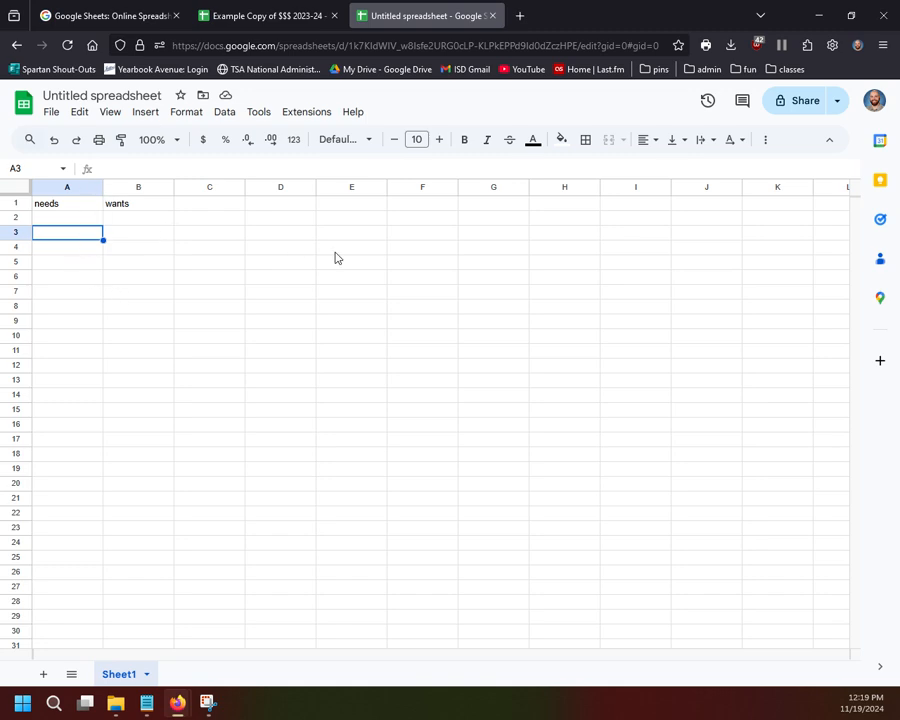
pyautogui.doubleClick(55, 233)
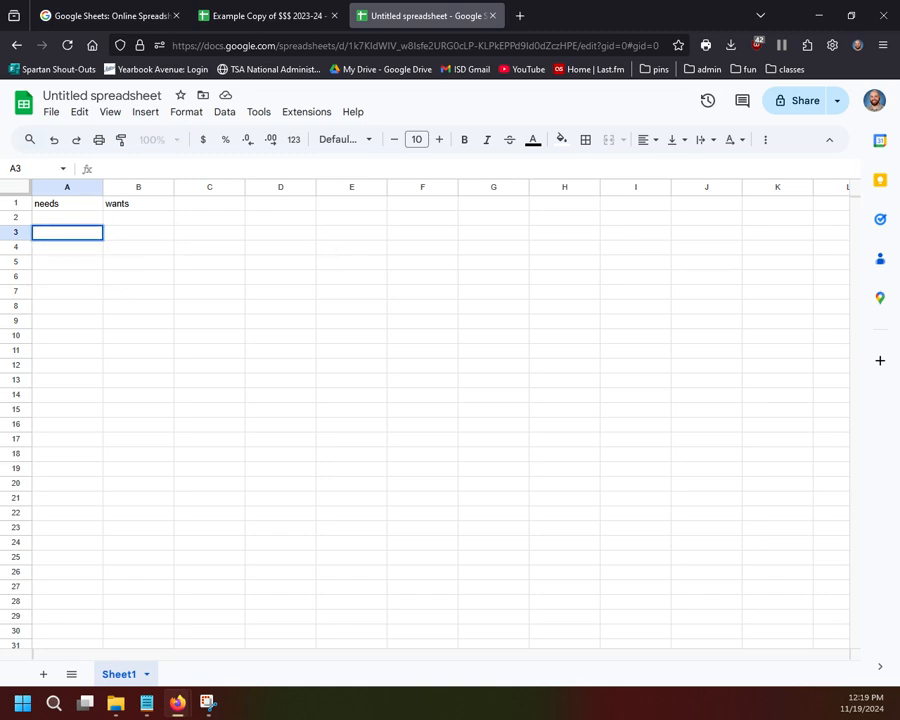
pyautogui.write('INCOME')
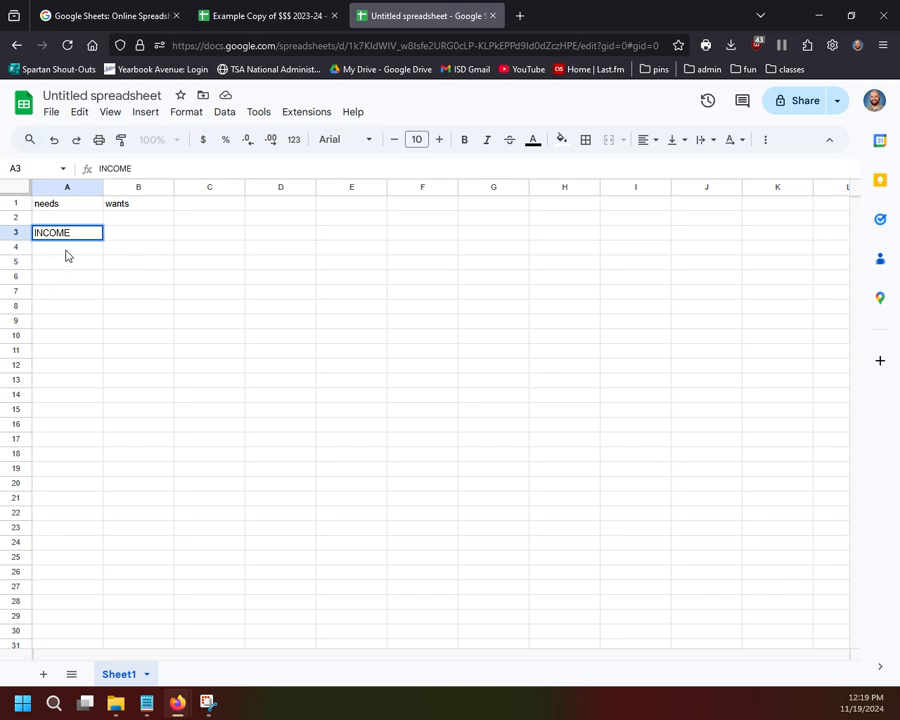
pyautogui.click(161, 233)
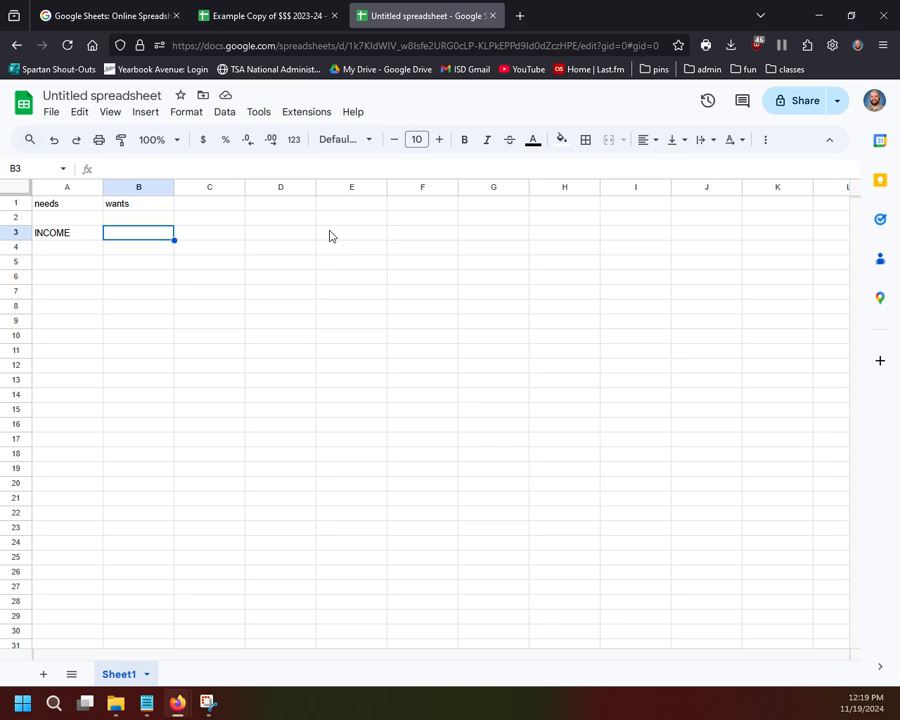
# - Rename the untitled spreadsheet as "basic budget v1"
pyautogui.click(101, 95)
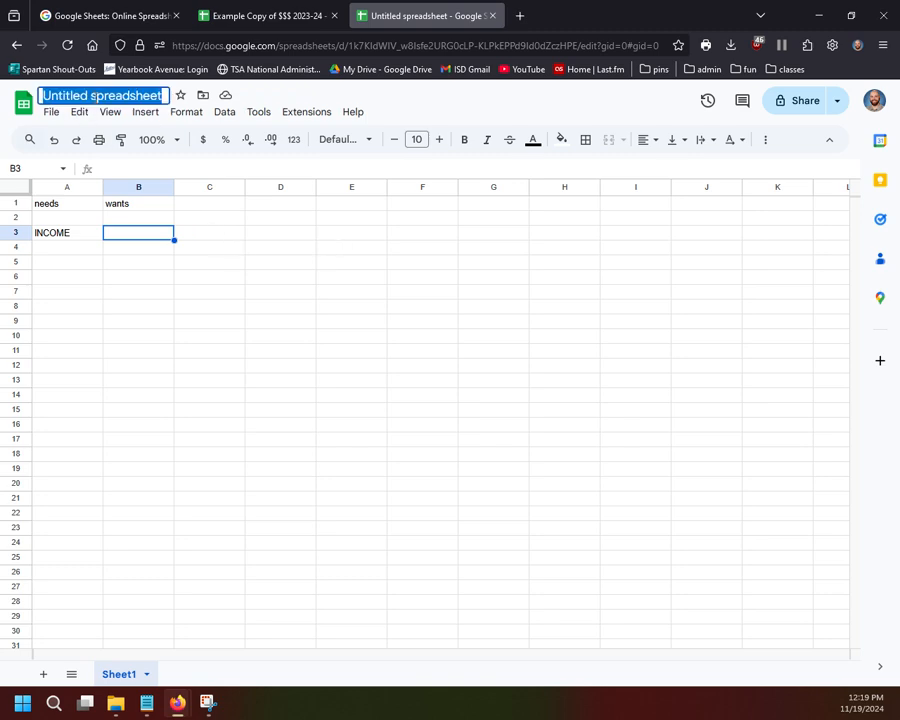
pyautogui.write('basic')
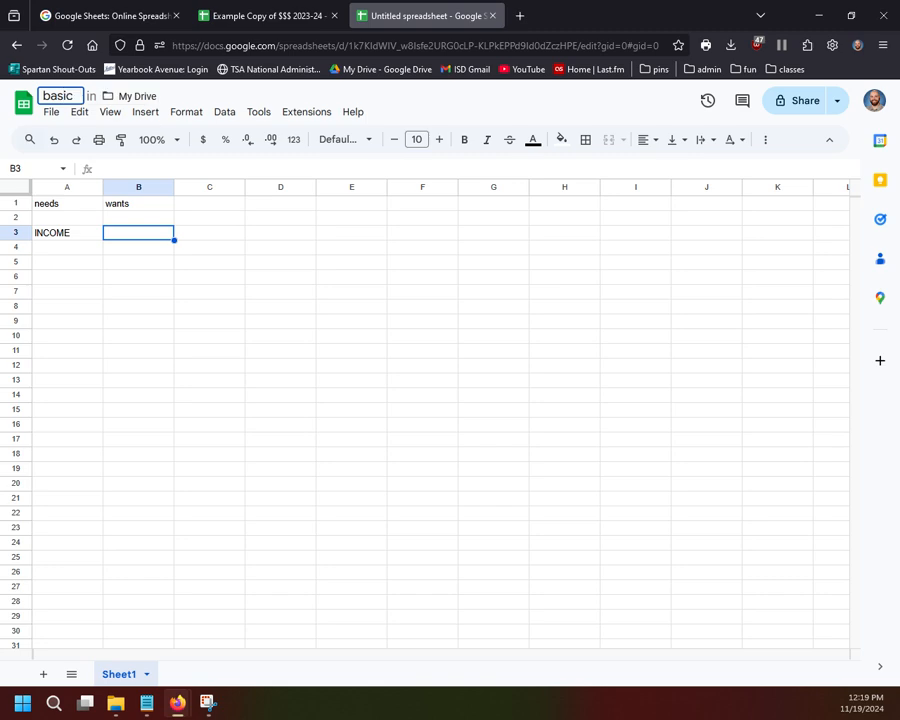
pyautogui.write(' budget v1')
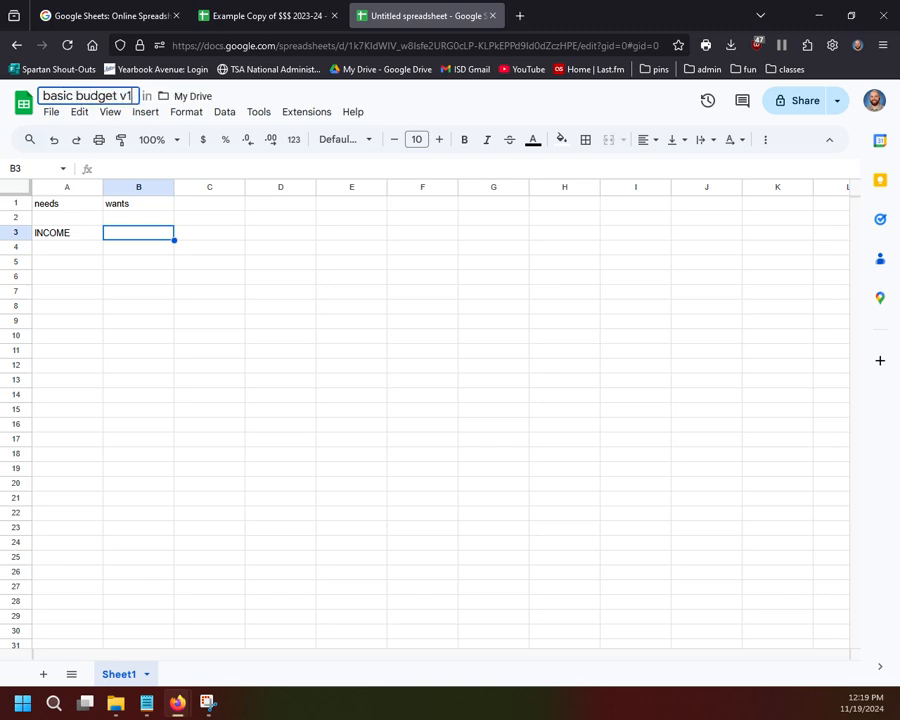
pyautogui.click(177, 350)
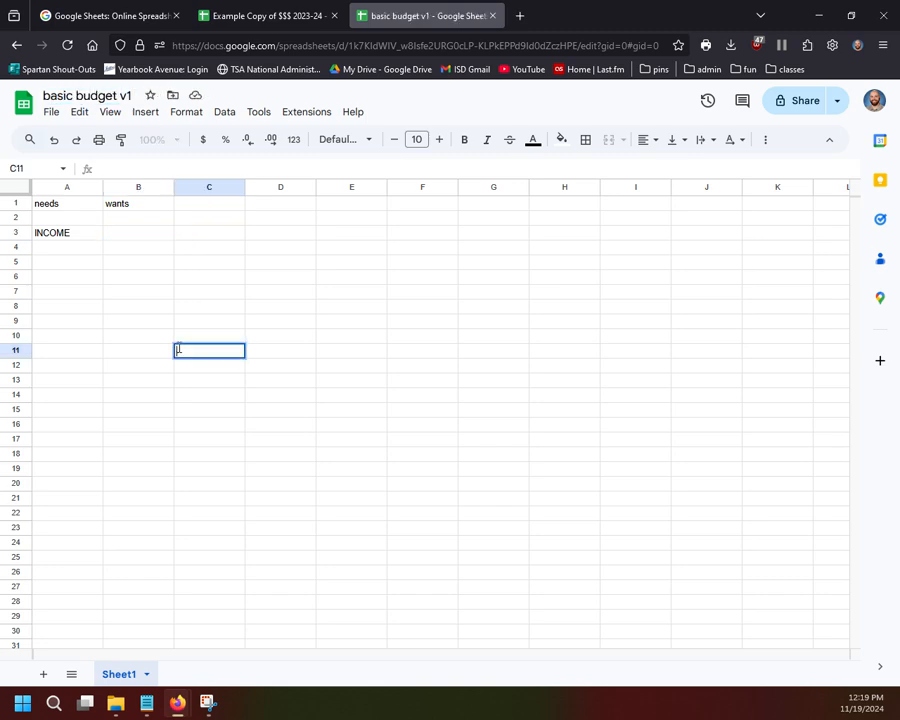
# - Enter the labels "NEEDS" in A4 and "WANTS" in A5 beneath the INCOME label
pyautogui.click(127, 234)
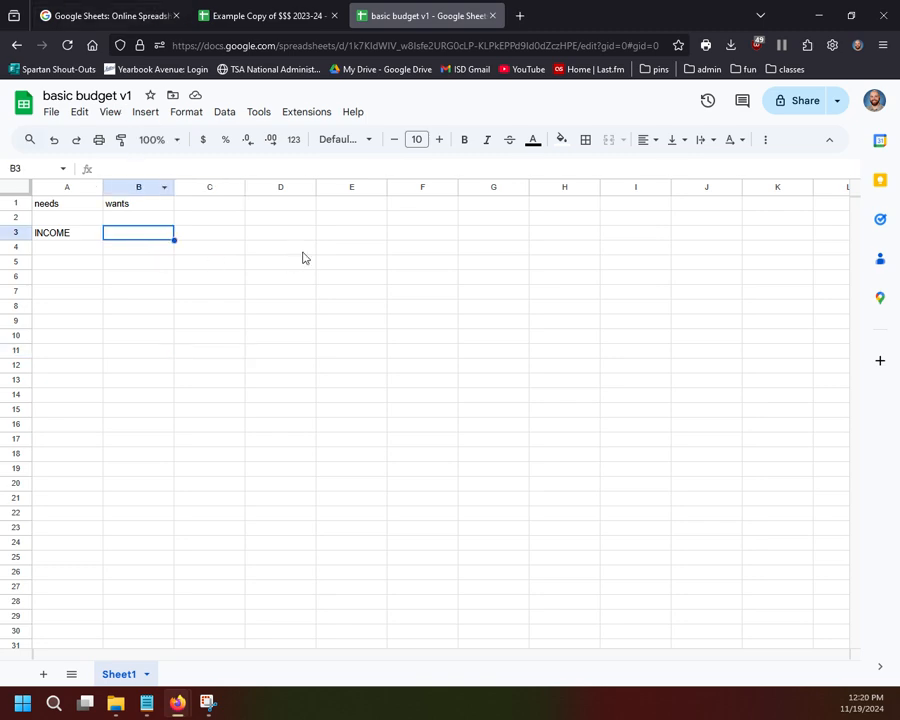
pyautogui.click(92, 250)
pyautogui.write('NEEDS')
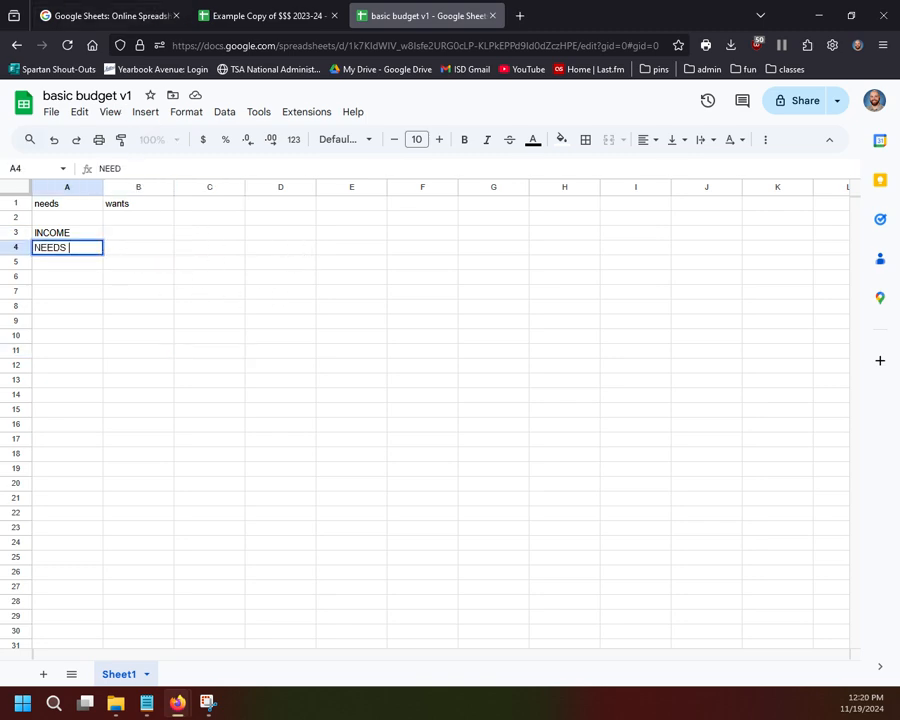
pyautogui.press('Tab')
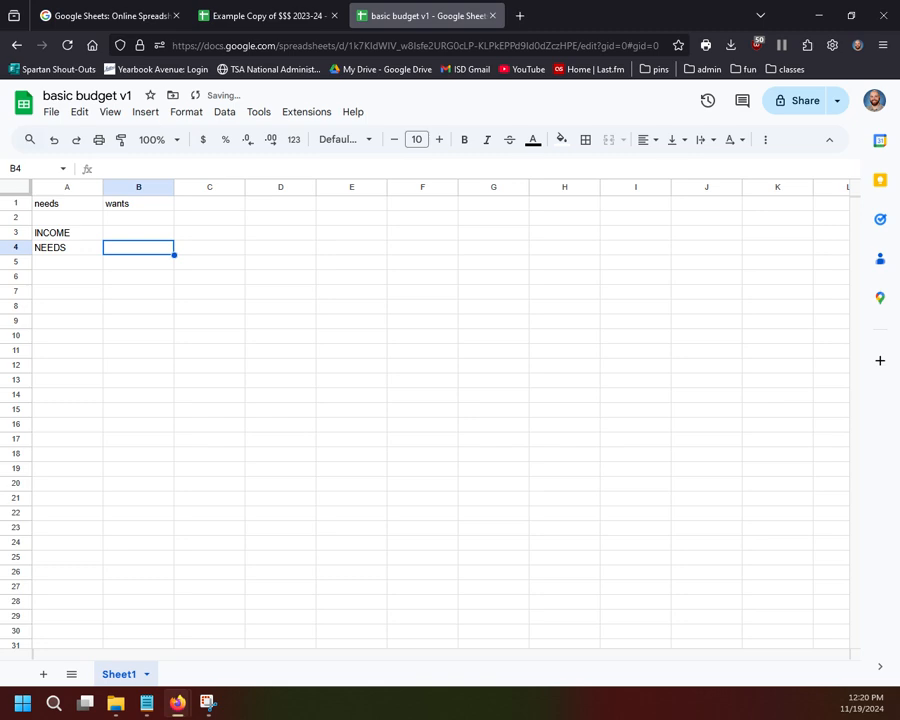
pyautogui.click(78, 262)
pyautogui.write('WWANT')
pyautogui.press('BackSpace')
pyautogui.press('BackSpace')
pyautogui.press('BackSpace')
pyautogui.press('BackSpace')
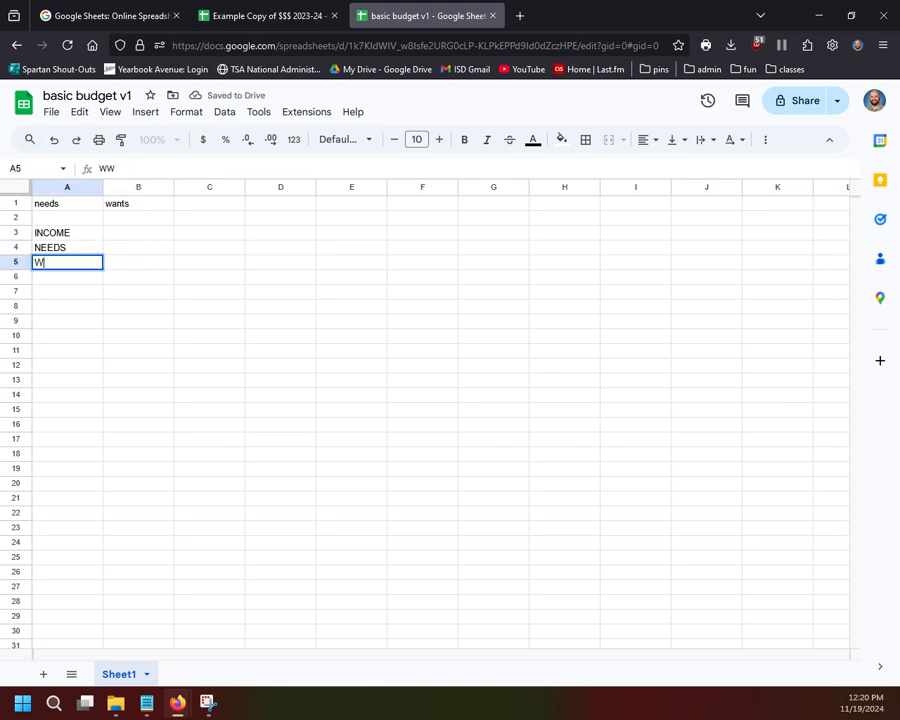
pyautogui.write('ANTS')
pyautogui.click(330, 297)
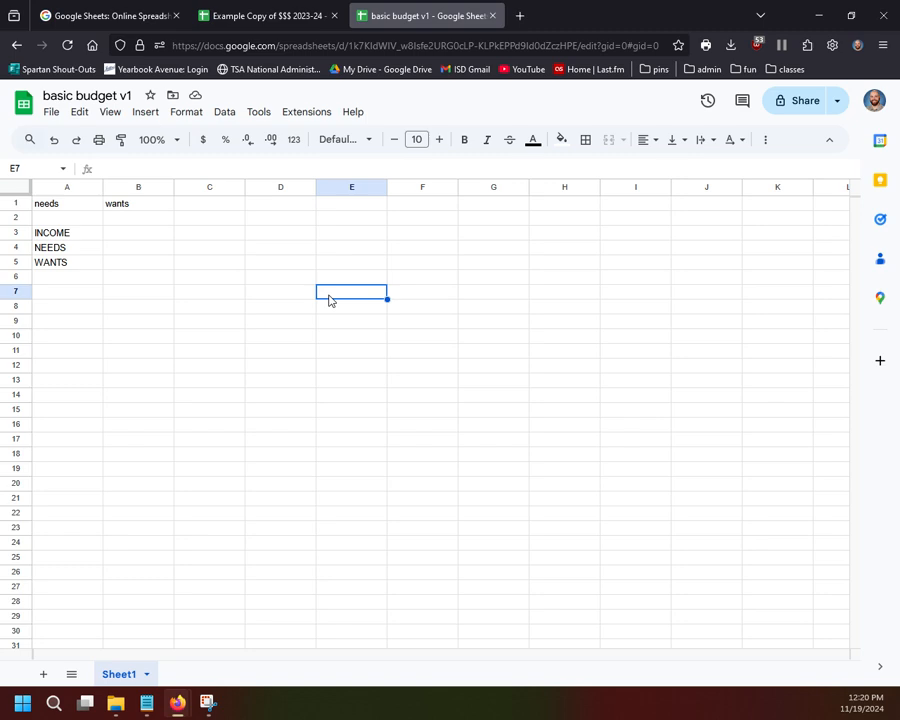
# - Apply an outer border to cell B3 beside the INCOME label
pyautogui.click(147, 237)
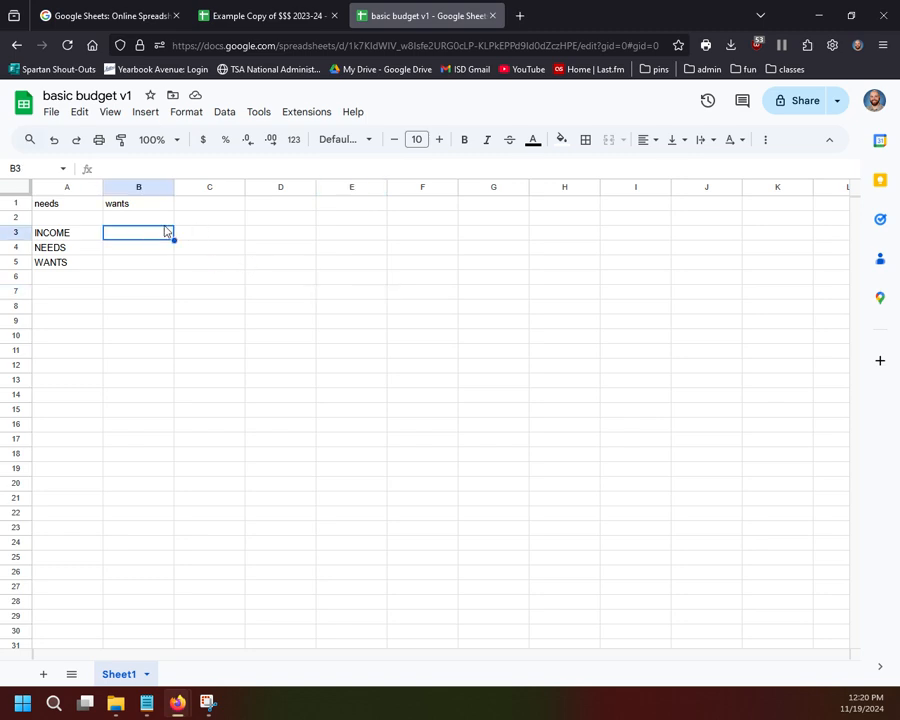
pyautogui.click(586, 140)
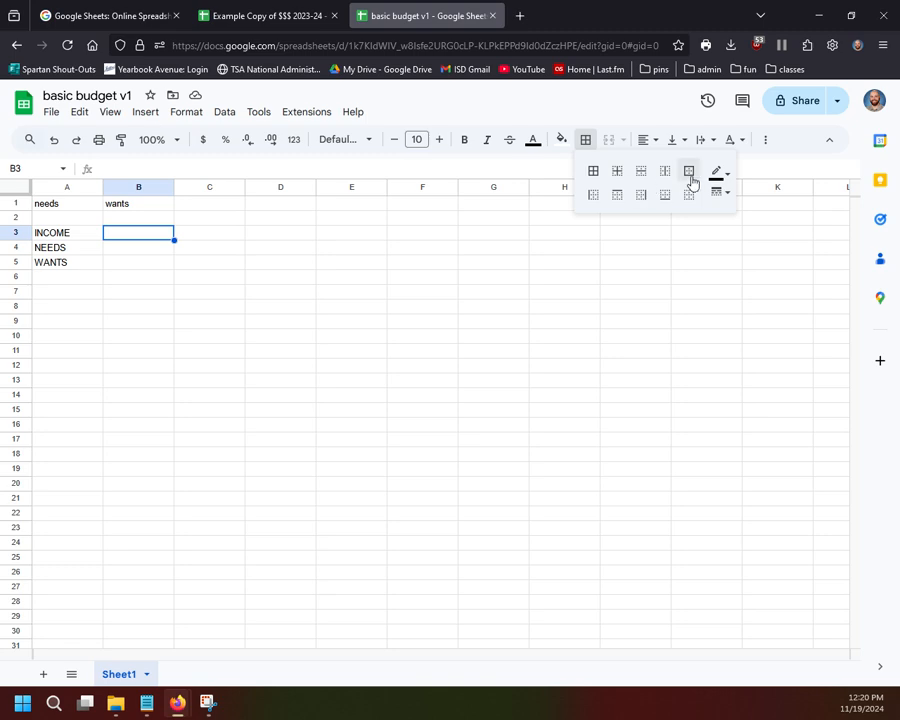
pyautogui.click(687, 178)
pyautogui.click(425, 281)
pyautogui.click(132, 234)
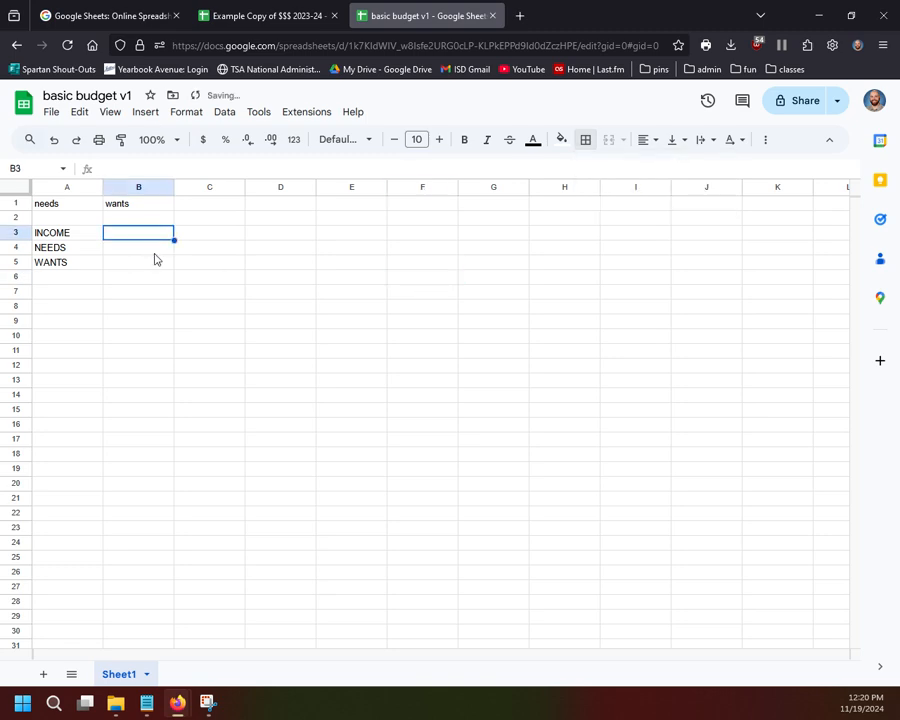
pyautogui.moveTo(132, 250)
pyautogui.mouseDown()
pyautogui.moveTo(131, 263)
pyautogui.moveTo(143, 265)
pyautogui.mouseUp()
pyautogui.click(297, 278)
pyautogui.click(147, 237)
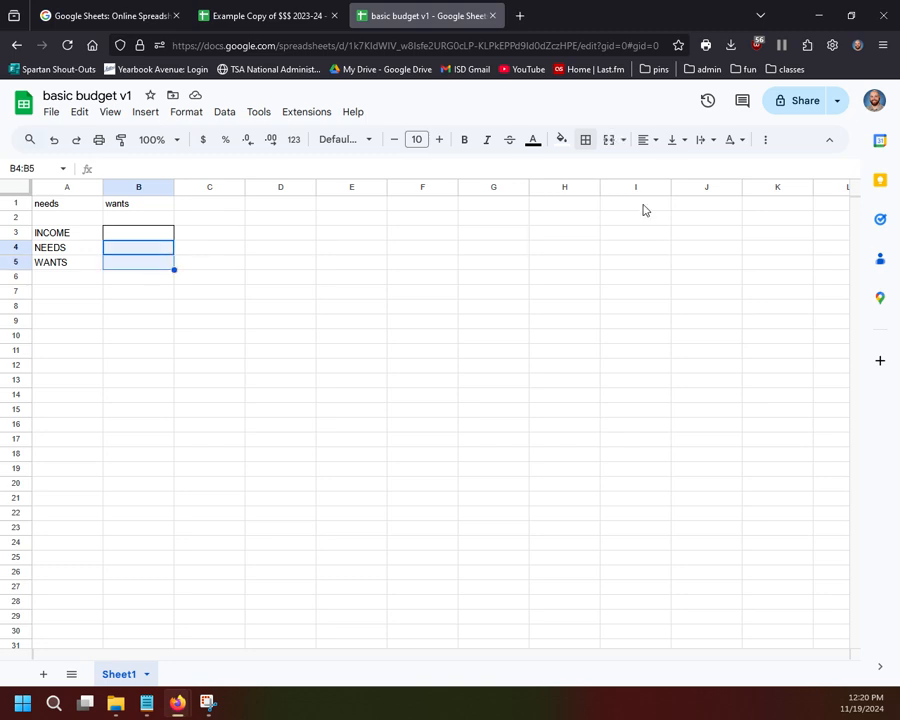
pyautogui.click(585, 140)
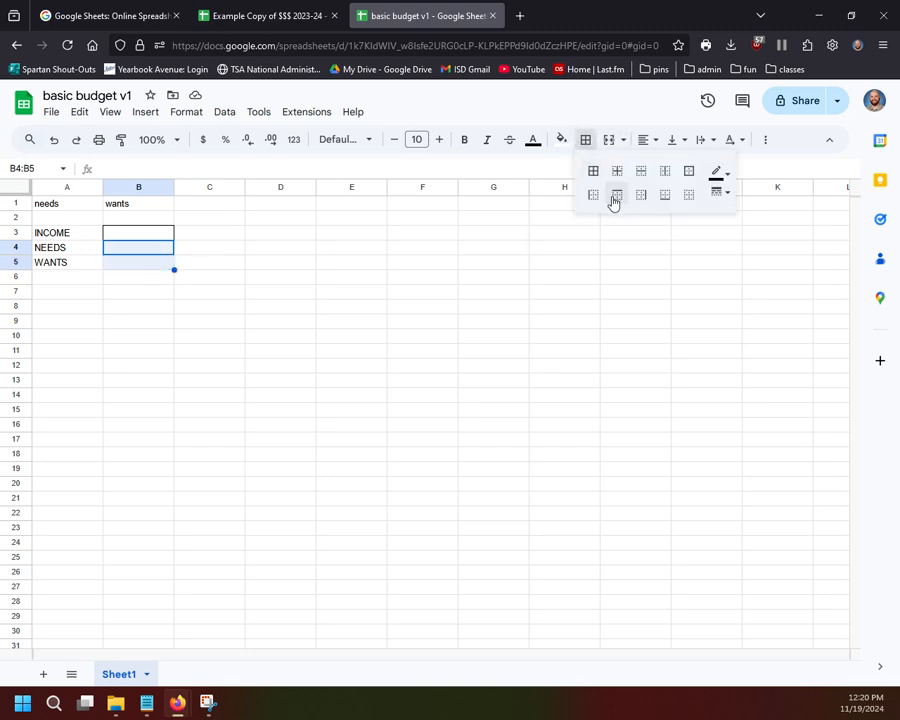
pyautogui.click(360, 250)
pyautogui.click(140, 249)
pyautogui.click(145, 277)
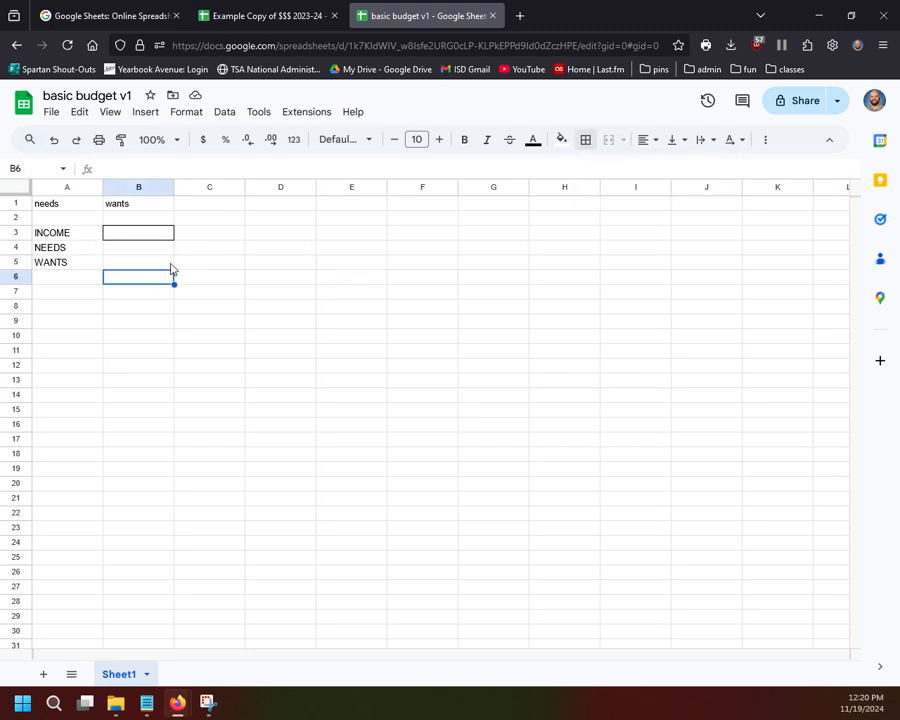
pyautogui.click(155, 265)
pyautogui.click(190, 300)
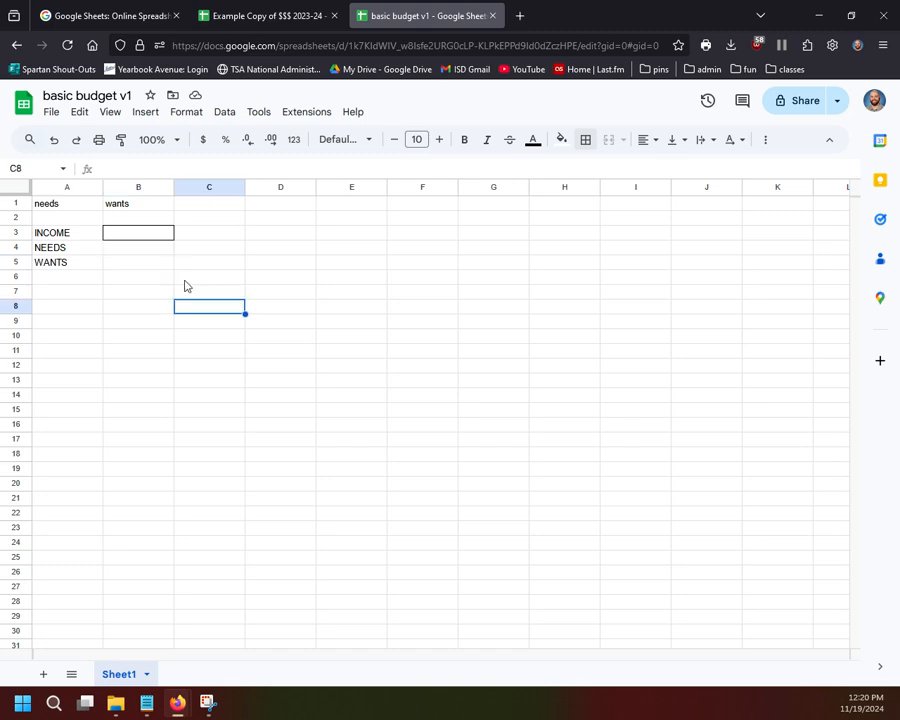
pyautogui.click(140, 229)
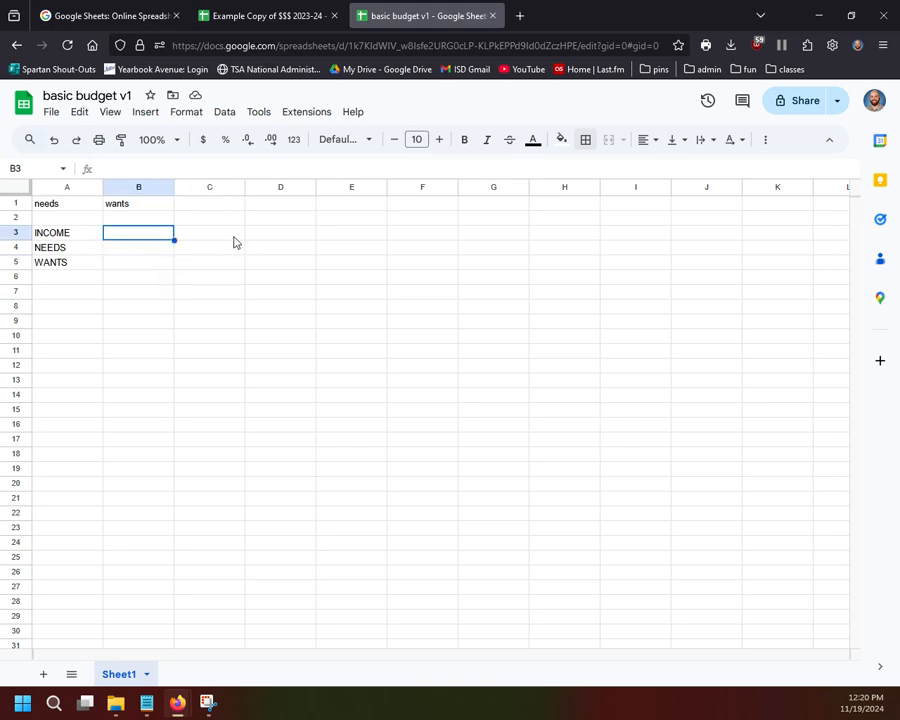
pyautogui.click(129, 249)
pyautogui.click(124, 238)
pyautogui.click(148, 248)
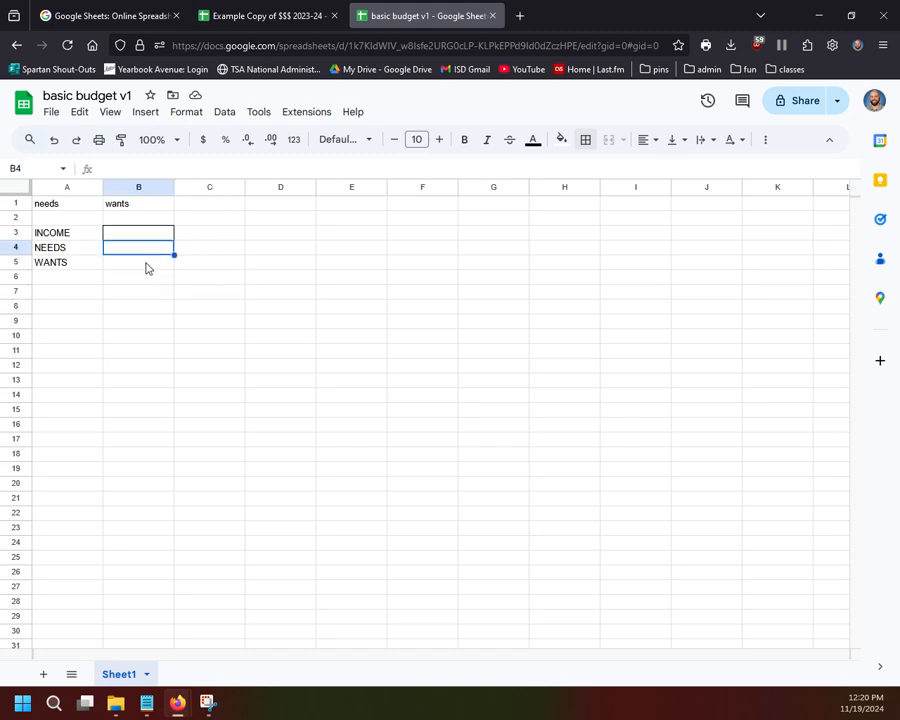
pyautogui.click(145, 263)
pyautogui.click(133, 251)
pyautogui.click(49, 251)
pyautogui.click(56, 263)
pyautogui.click(55, 234)
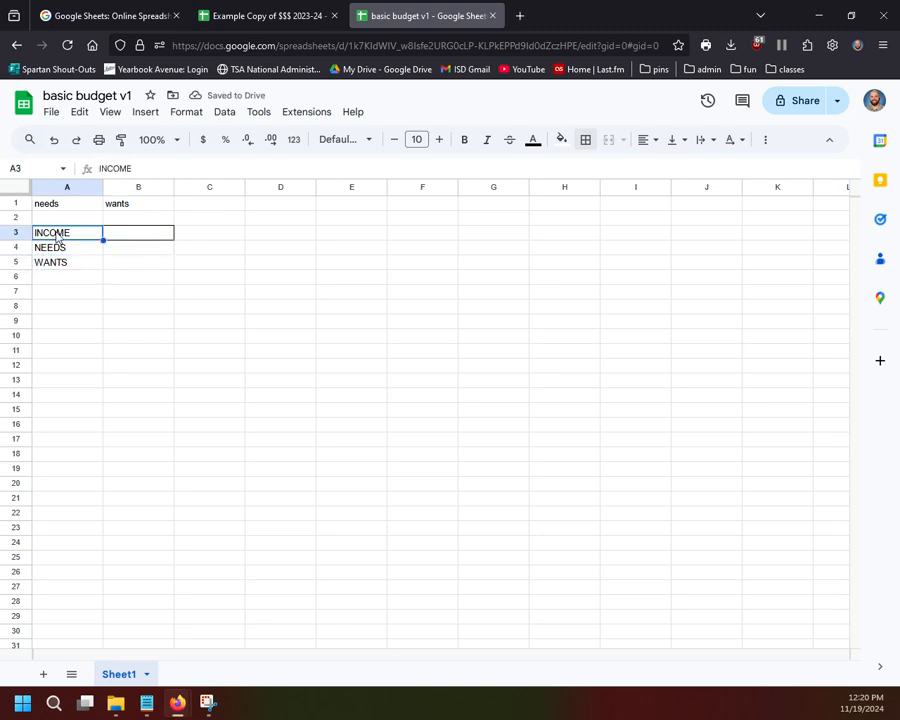
# - Apply an outer border around the range B4:B5 beside the NEEDS and WANTS labels
pyautogui.click(122, 250)
pyautogui.keyDown('shift'); pyautogui.click(126, 267); pyautogui.keyUp('shift')
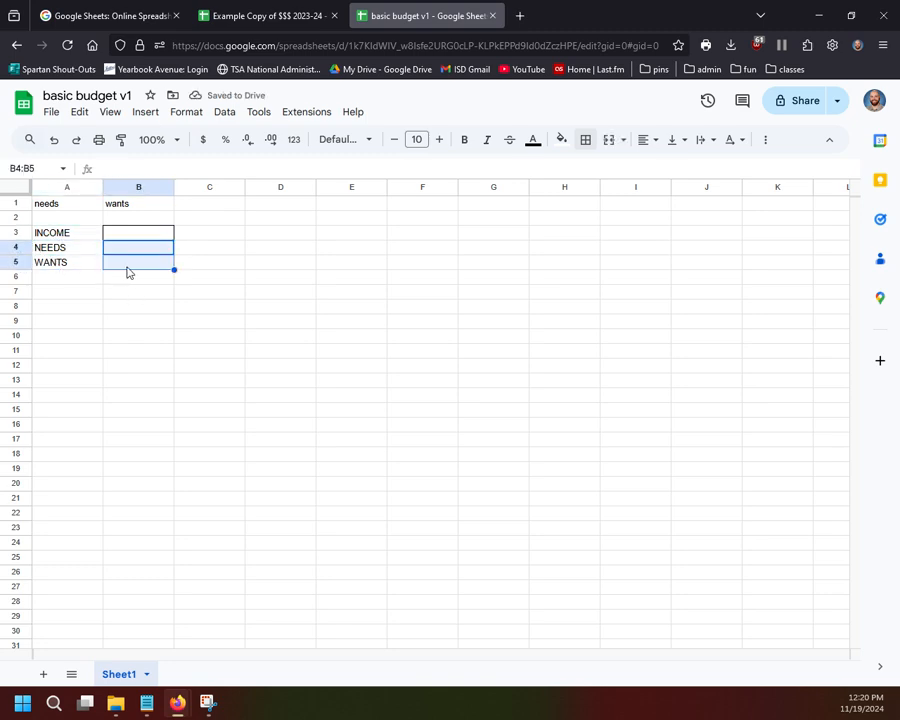
pyautogui.click(300, 250)
pyautogui.click(145, 250)
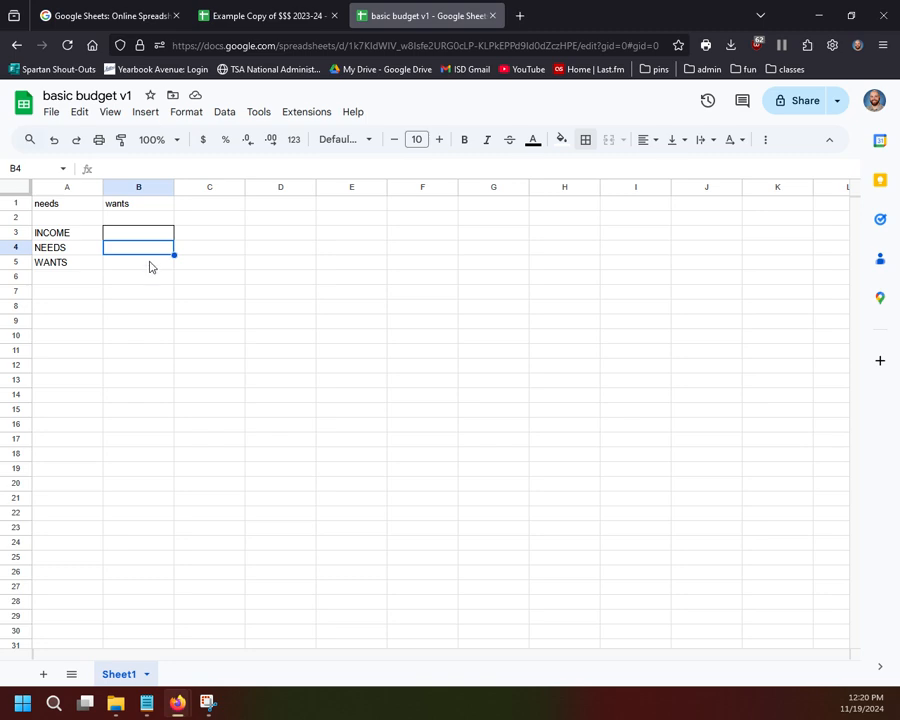
pyautogui.keyDown('shift'); pyautogui.click(150, 266); pyautogui.keyUp('shift')
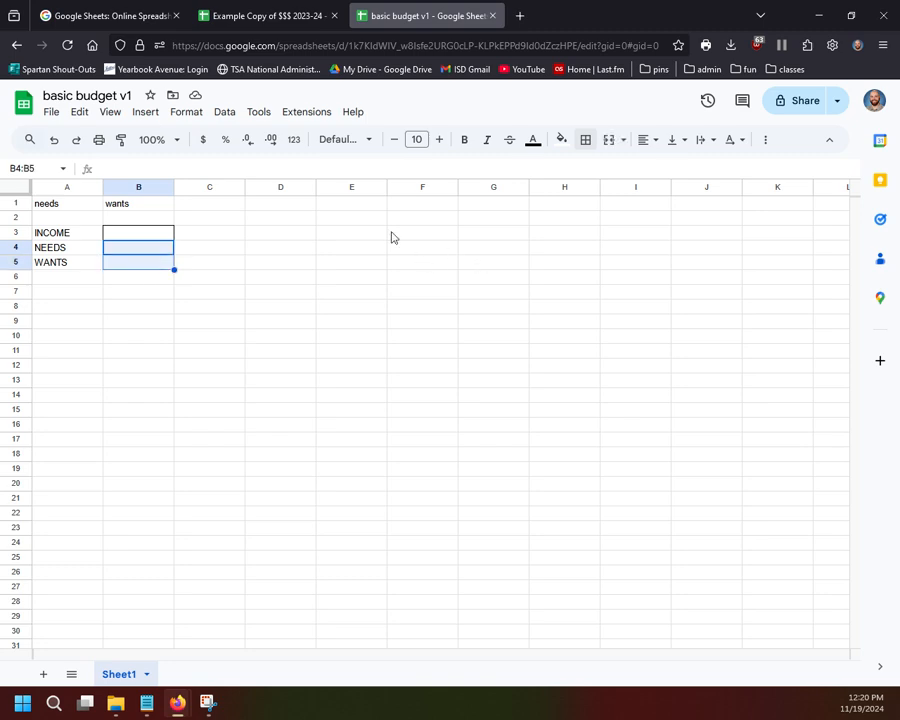
pyautogui.click(587, 140)
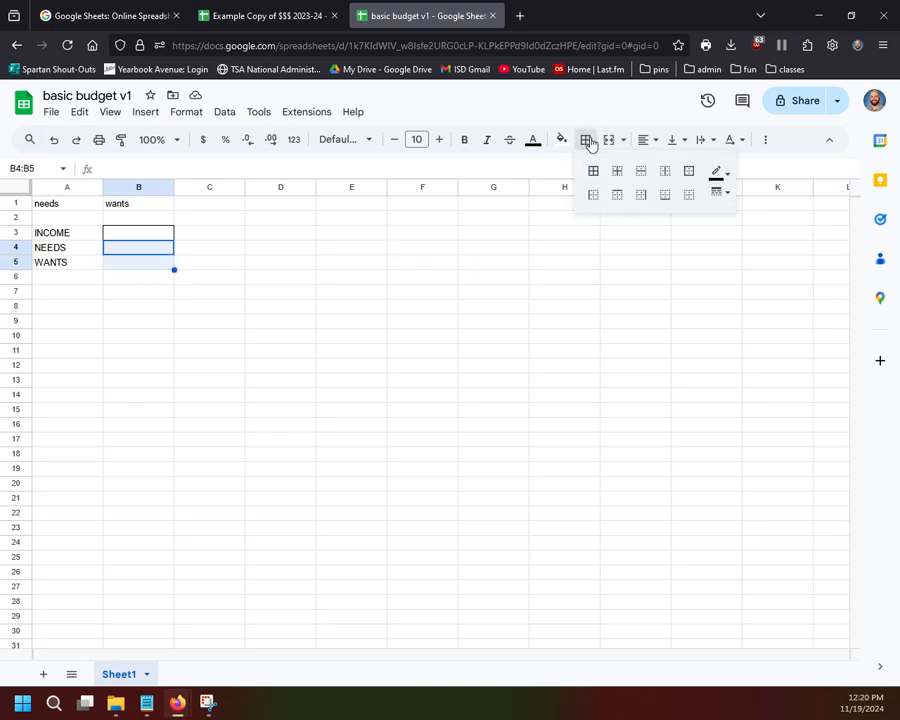
pyautogui.click(689, 174)
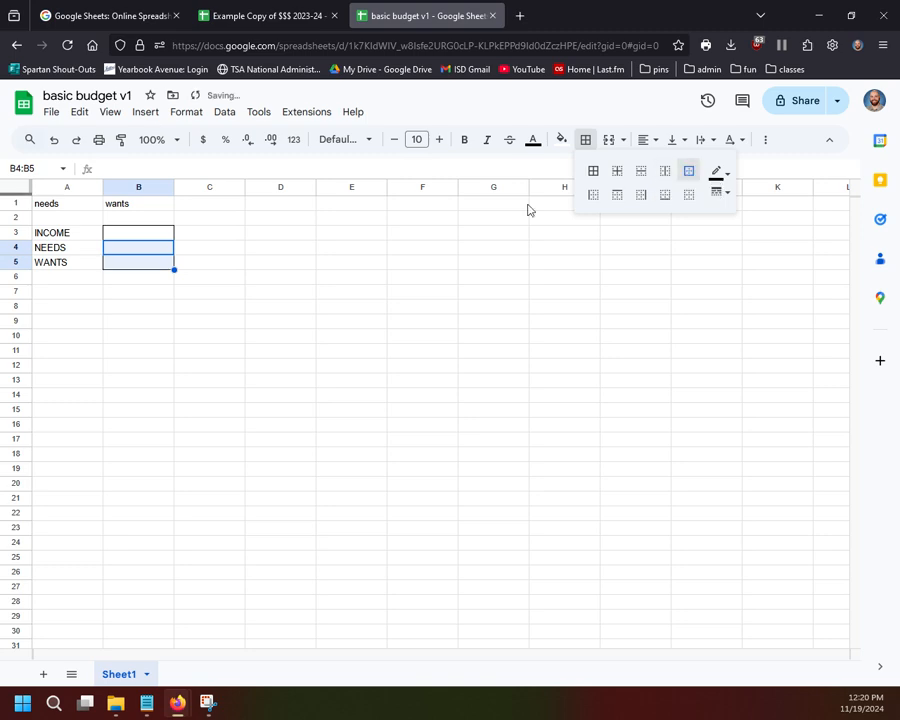
pyautogui.click(522, 232)
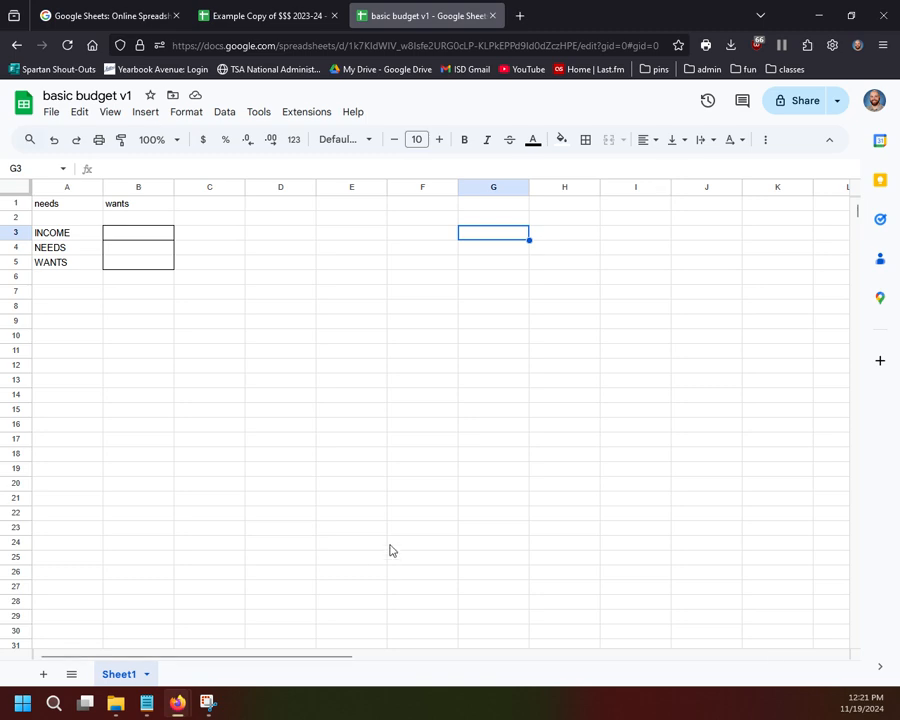
pyautogui.hotkey('ctrl', 'a')
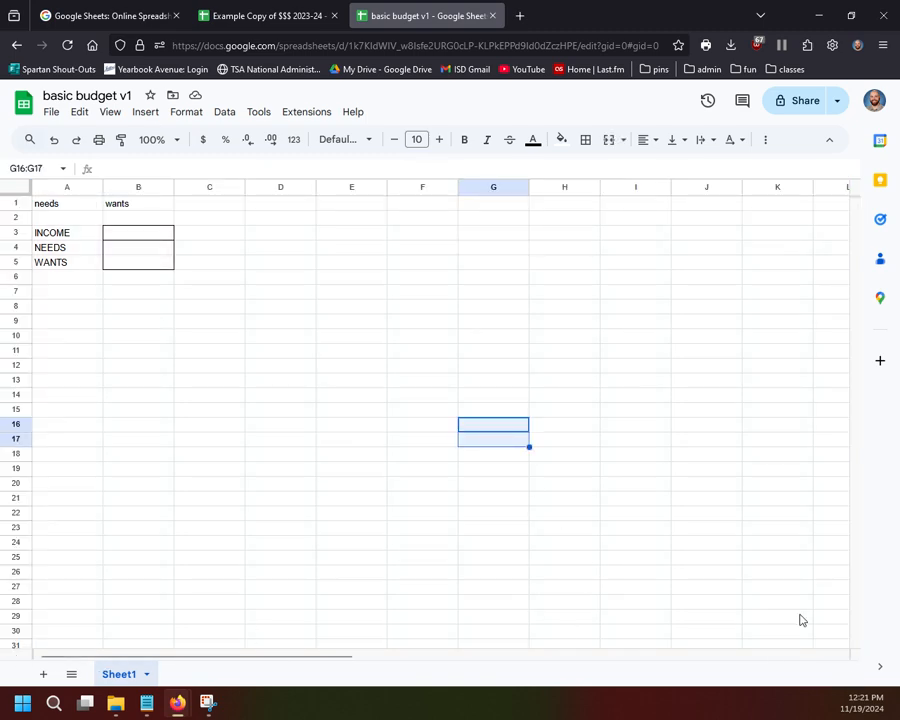
# - Enlarge the browser page zoom to 170% so the budget spreadsheet is easier to read
pyautogui.click(832, 45)
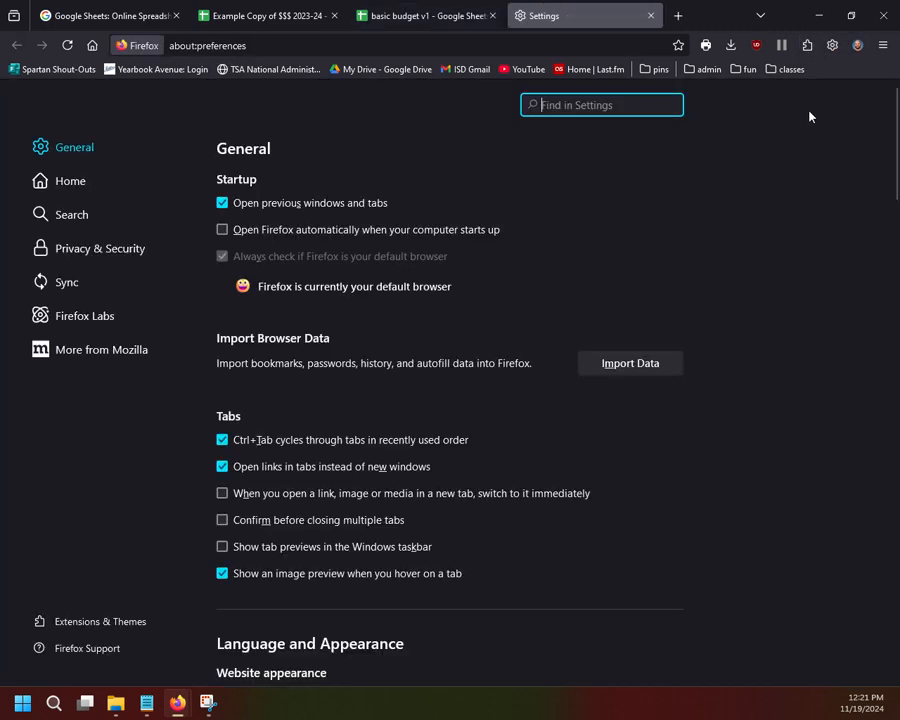
pyautogui.click(651, 15)
pyautogui.click(883, 45)
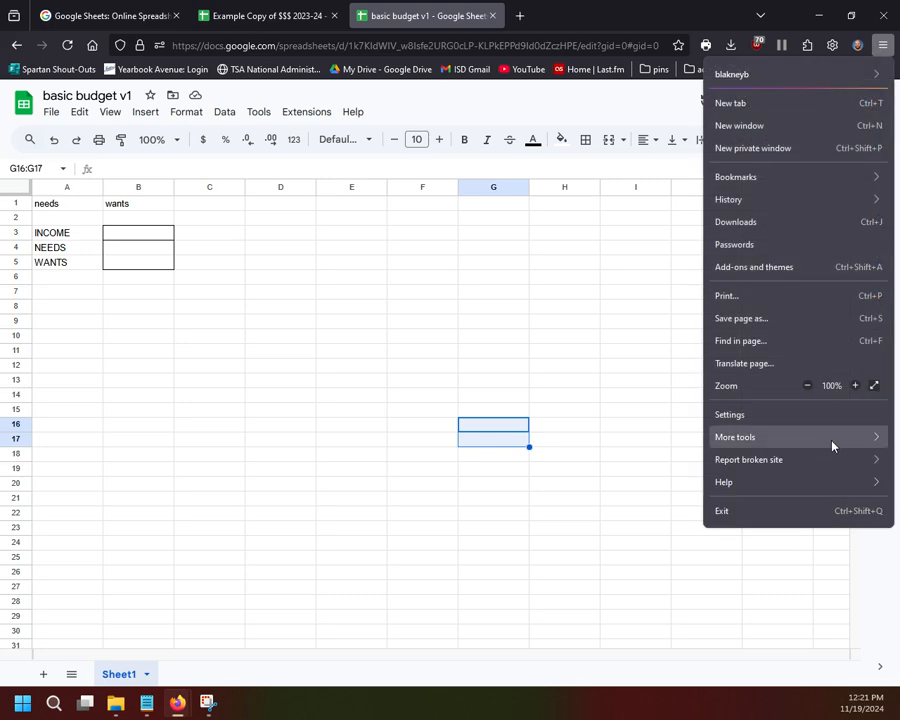
pyautogui.click(855, 385)
pyautogui.click(855, 385)
pyautogui.click(855, 385)
pyautogui.click(855, 385)
pyautogui.click(855, 385)
pyautogui.click(451, 357)
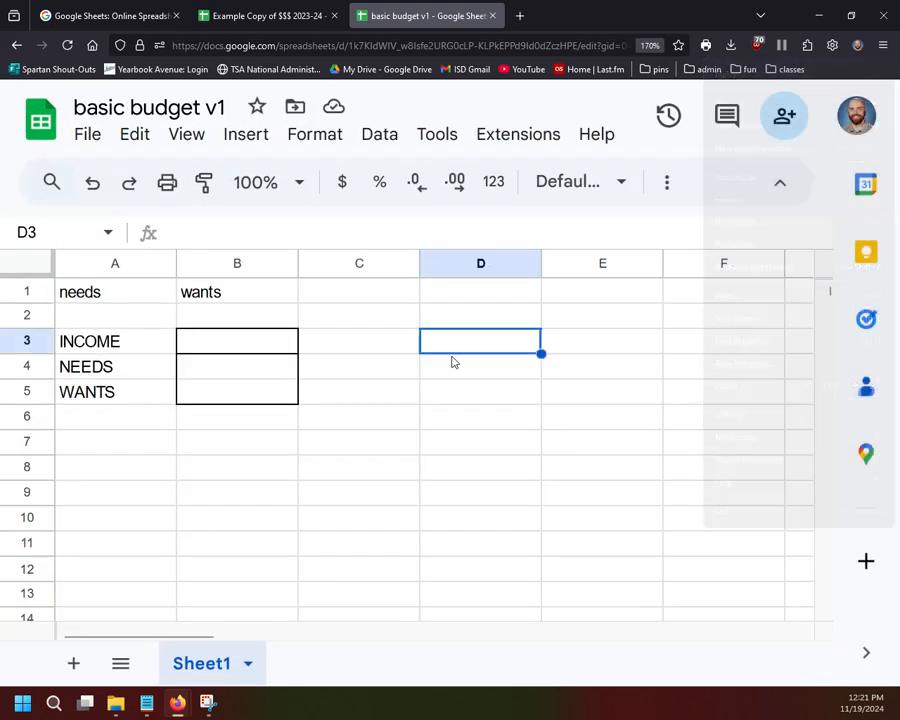
pyautogui.click(204, 338)
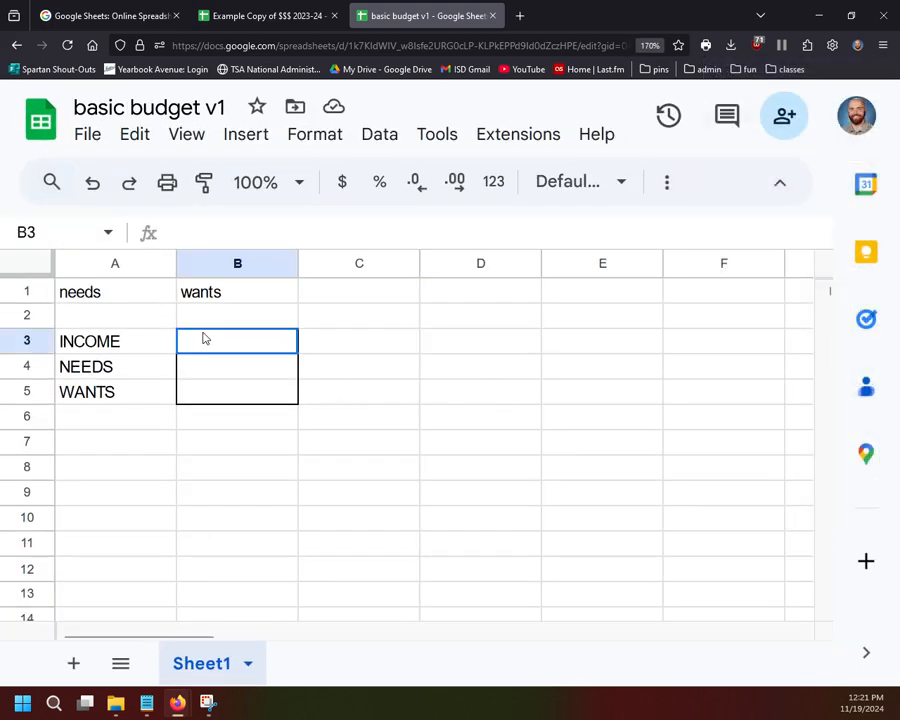
pyautogui.scroll(-2, 338, 388)
pyautogui.scroll(2, 257, 498)
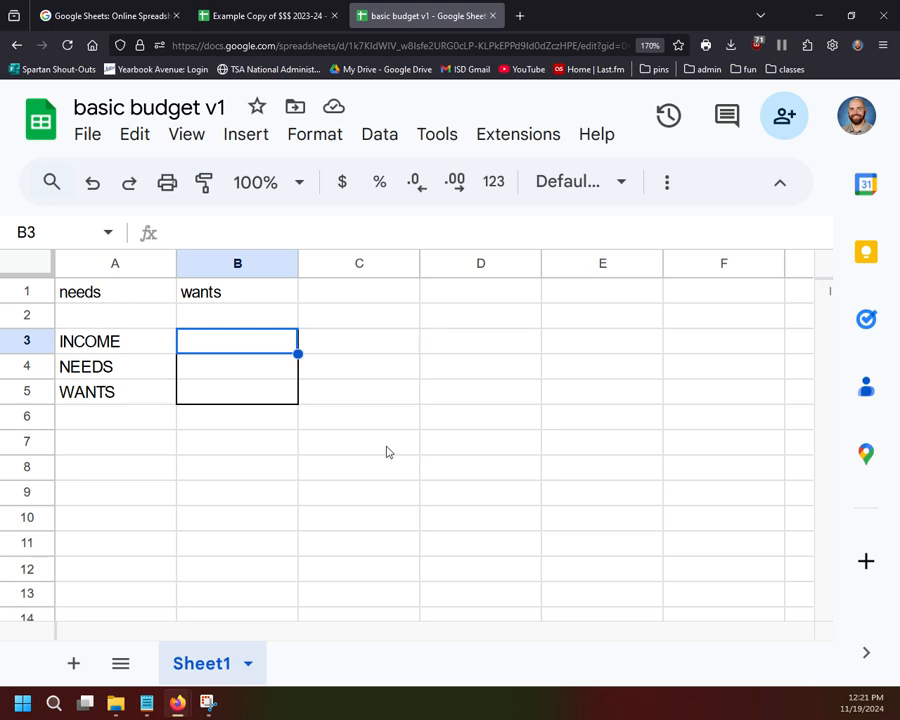
pyautogui.doubleClick(239, 342)
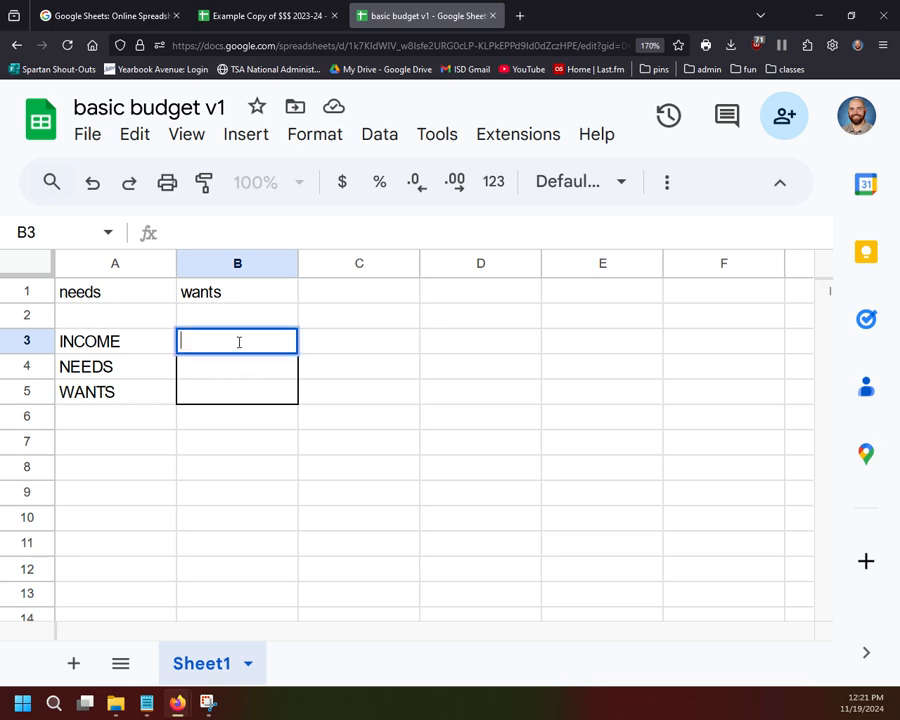
pyautogui.click(352, 316)
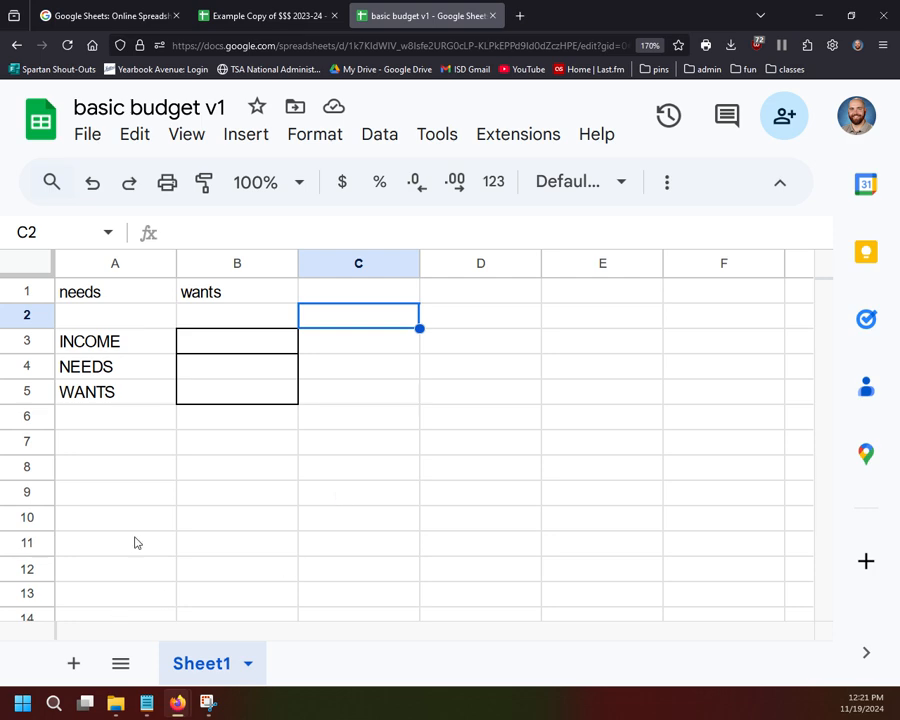
# - Switch to the "Example Copy of $$$ 2023-24" spreadsheet and look over how its spending columns are laid out
pyautogui.click(200, 15)
pyautogui.scroll(-2, 352, 336)
pyautogui.scroll(2, 519, 417)
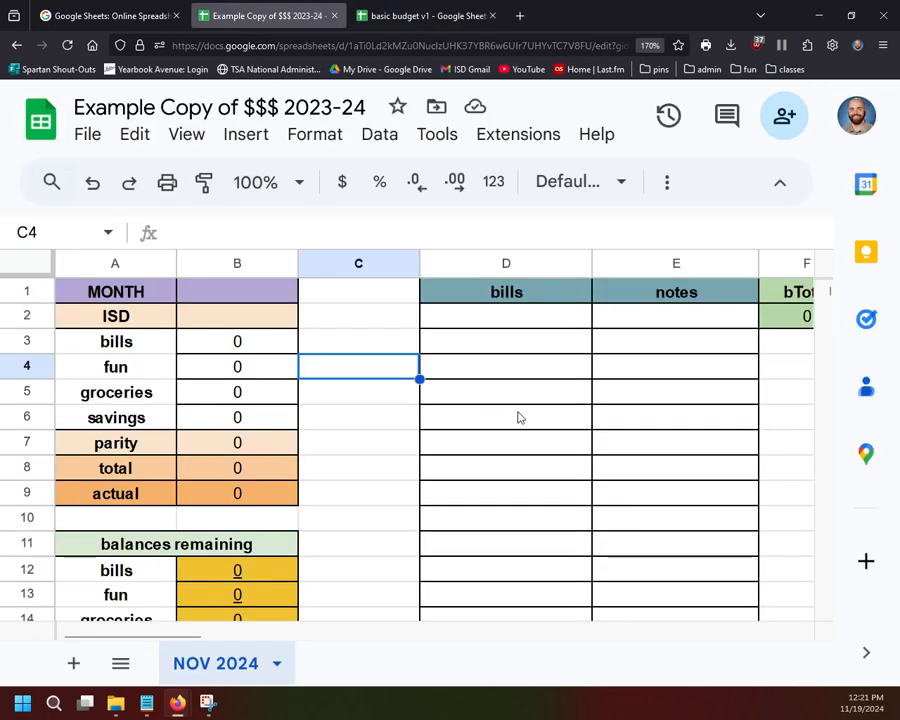
pyautogui.hscroll(3, 452, 418)
pyautogui.hscroll(3, 456, 421)
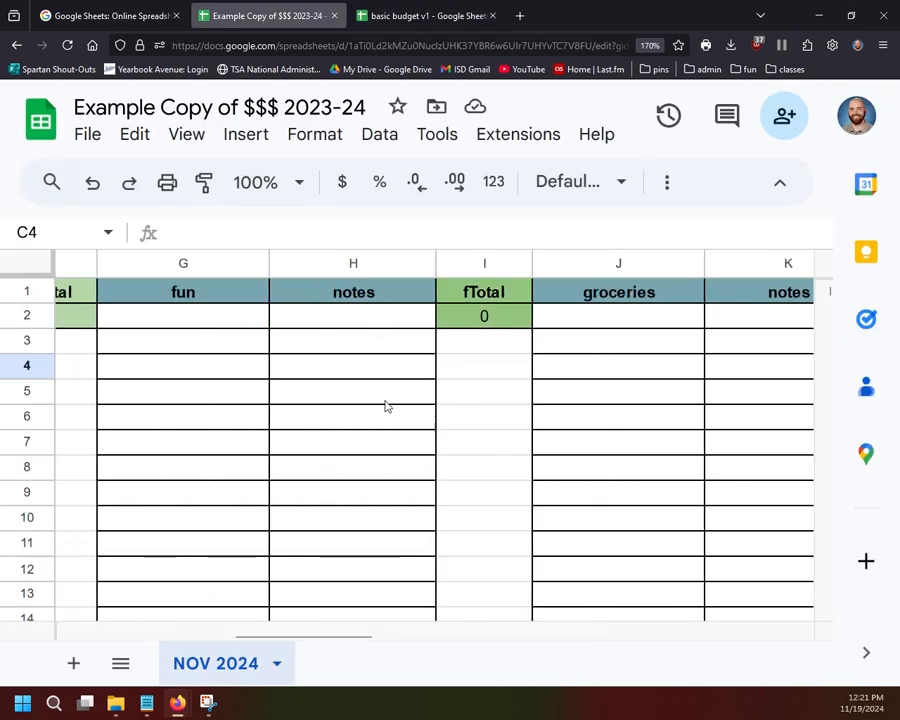
pyautogui.hscroll(-4, 384, 404)
# - Examine the bills, fun, groceries and savings headers in row 1 of the example and the cells beneath them
pyautogui.click(273, 293)
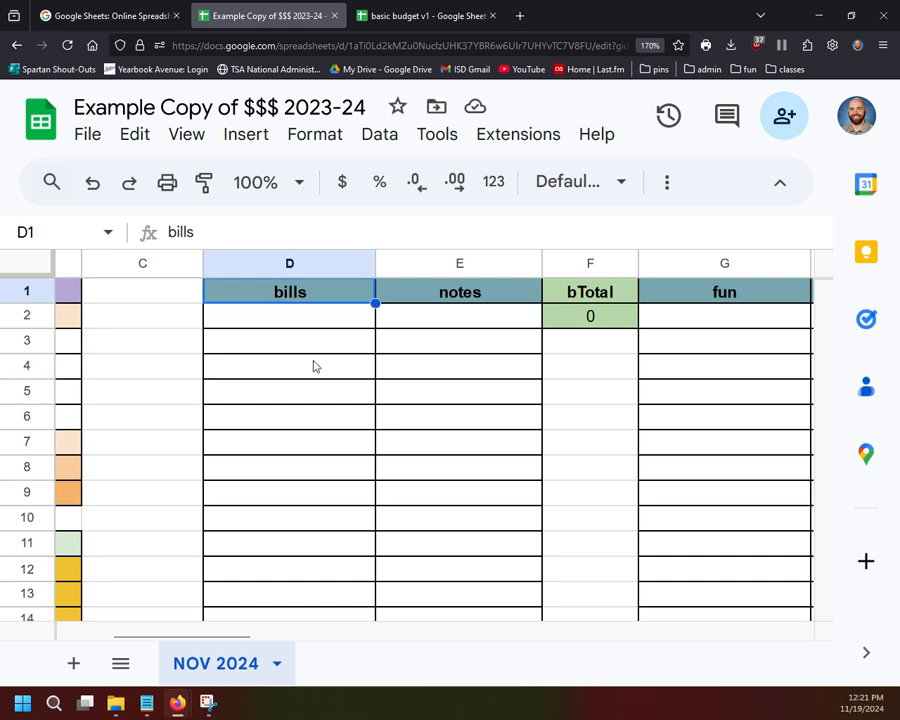
pyautogui.hscroll(3, 312, 364)
pyautogui.press('Right')
pyautogui.press('Right')
pyautogui.press('Right')
pyautogui.hscroll(5, 299, 320)
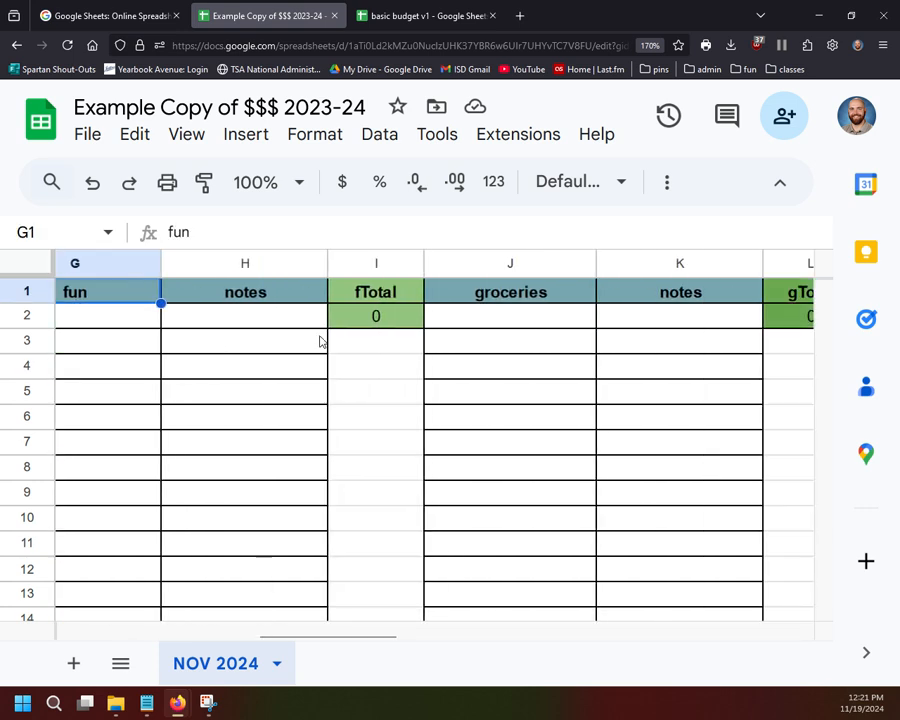
pyautogui.press('Right')
pyautogui.press('Right')
pyautogui.press('Right')
pyautogui.hscroll(2, 316, 340)
pyautogui.hscroll(2, 340, 320)
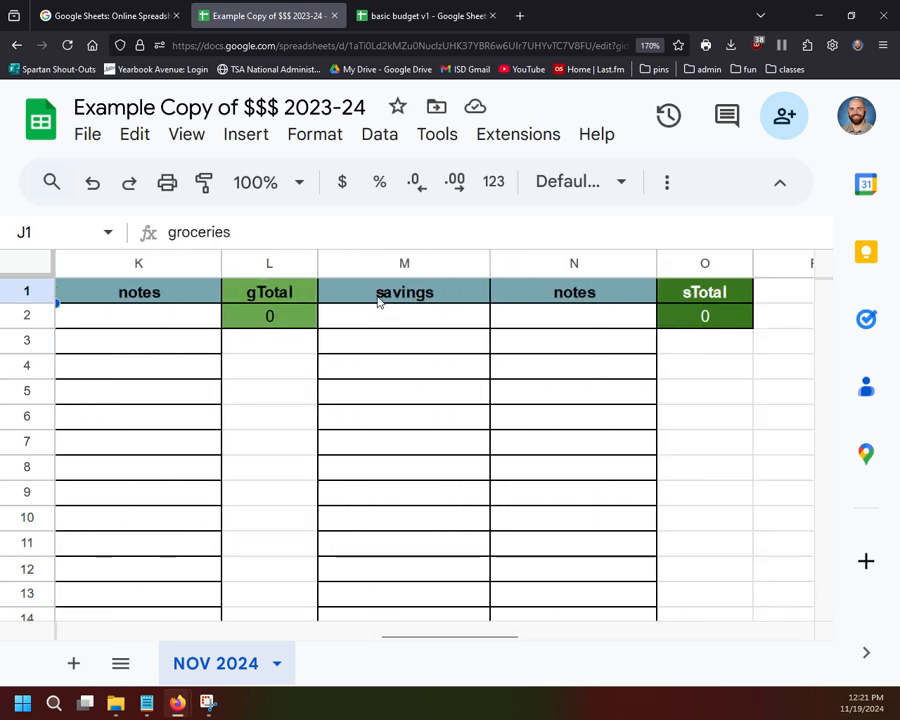
pyautogui.click(378, 299)
pyautogui.press('Down')
pyautogui.press('Down')
pyautogui.press('Down')
pyautogui.press('Down')
pyautogui.press('Down')
pyautogui.scroll(-4, 287, 458)
pyautogui.hscroll(-8, 287, 457)
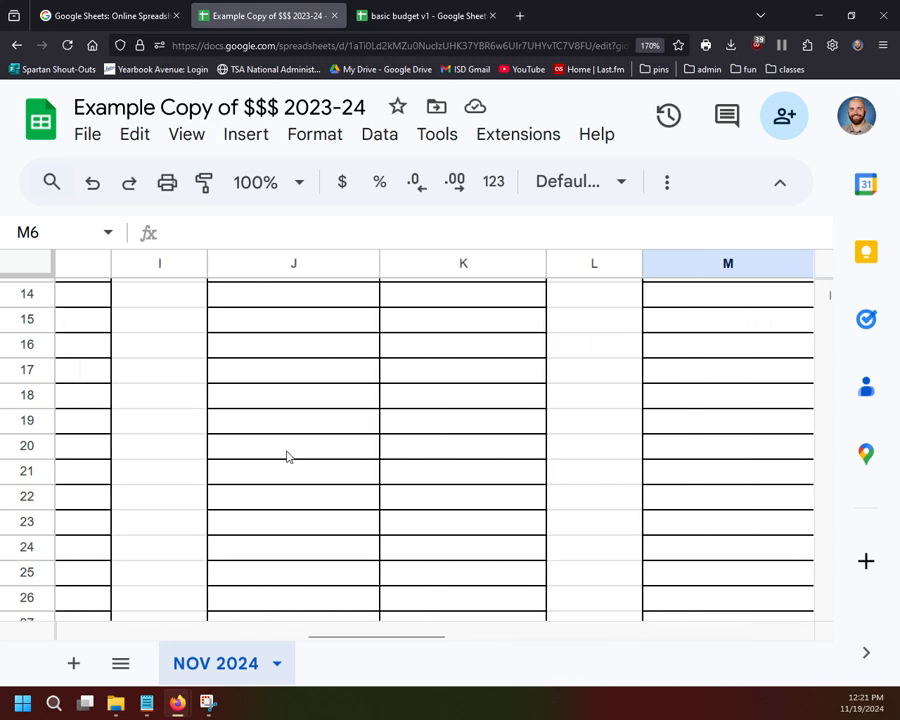
pyautogui.scroll(4, 287, 457)
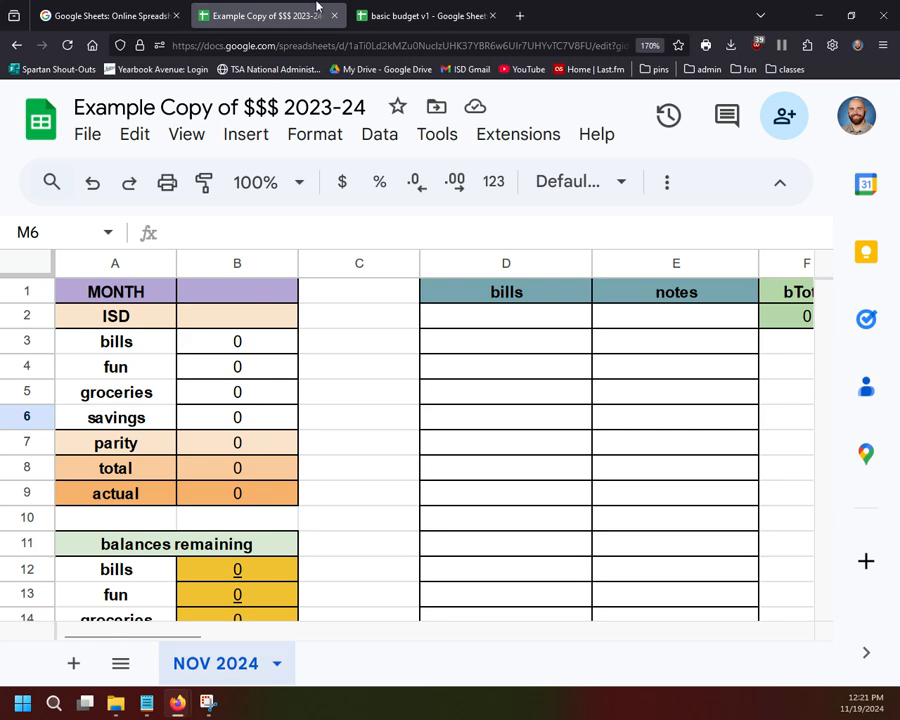
# - Return to the "basic budget v1" spreadsheet and apply an outer border to the whole of column C
pyautogui.click(420, 15)
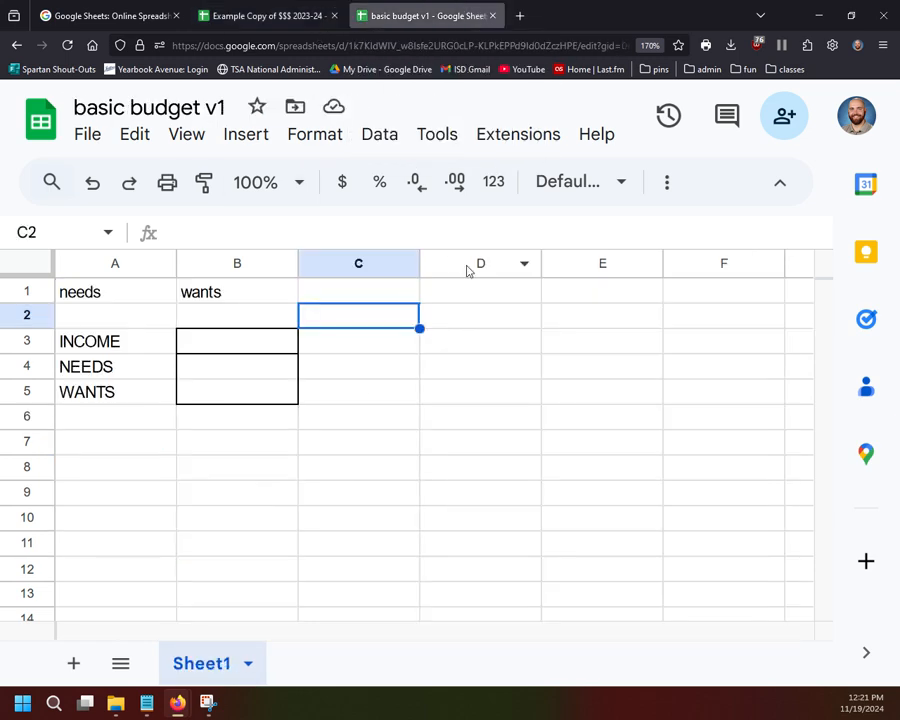
pyautogui.click(301, 467)
pyautogui.click(340, 293)
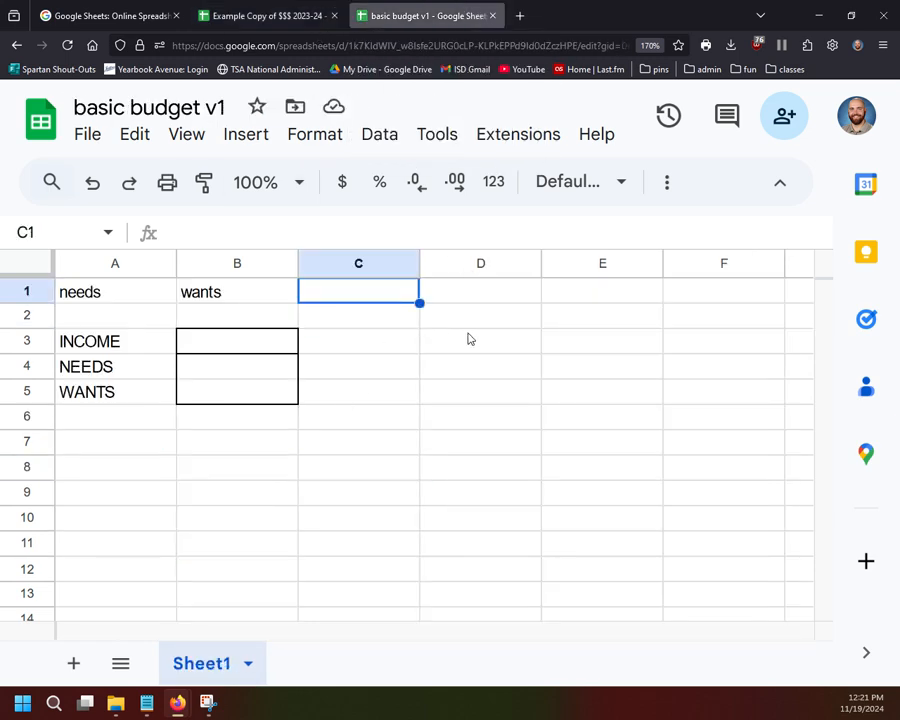
pyautogui.press('Down')
pyautogui.click(344, 264)
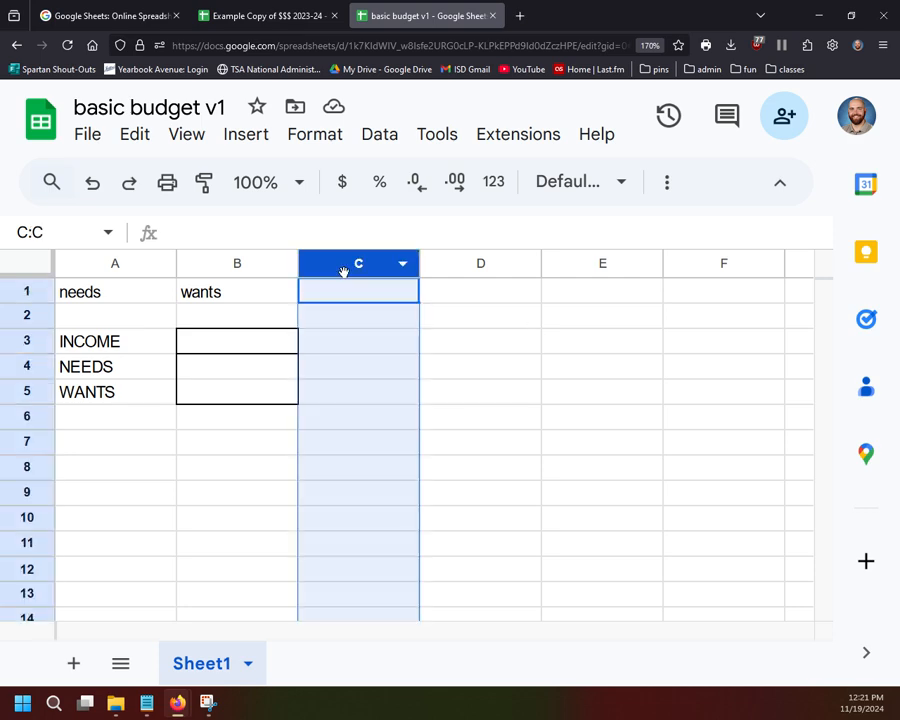
pyautogui.click(667, 187)
pyautogui.click(340, 229)
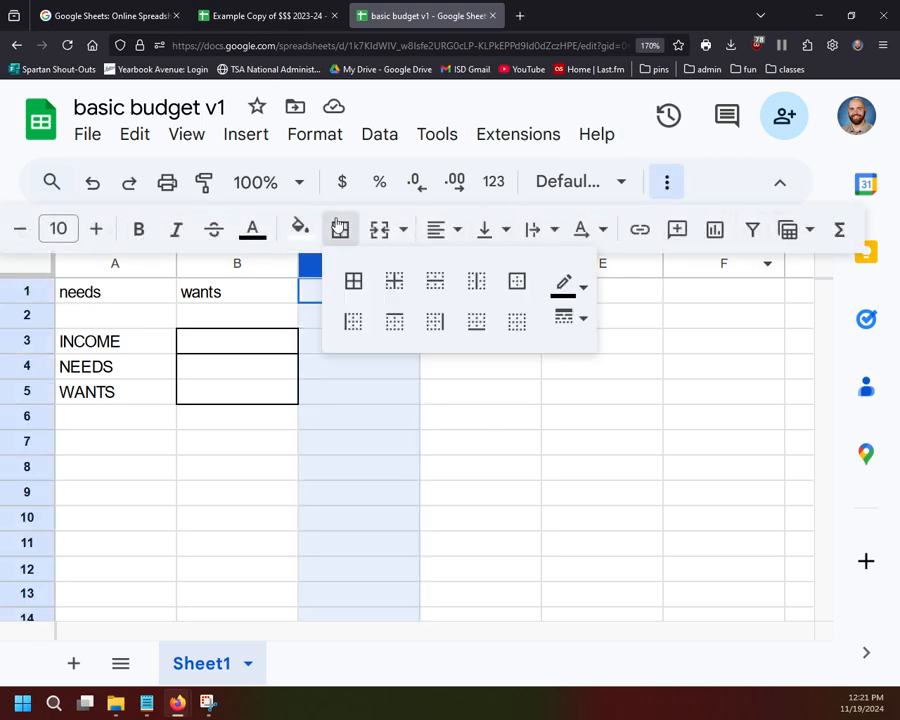
pyautogui.click(528, 287)
pyautogui.click(599, 425)
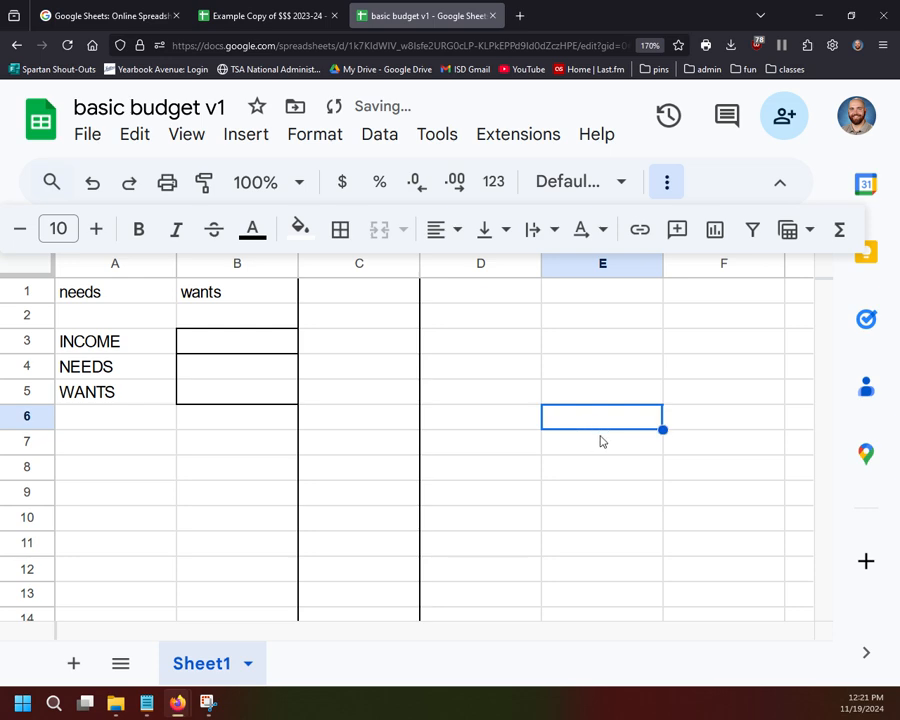
# - Enter the heading "NEEDS" in C1 and center it horizontally
pyautogui.click(367, 291)
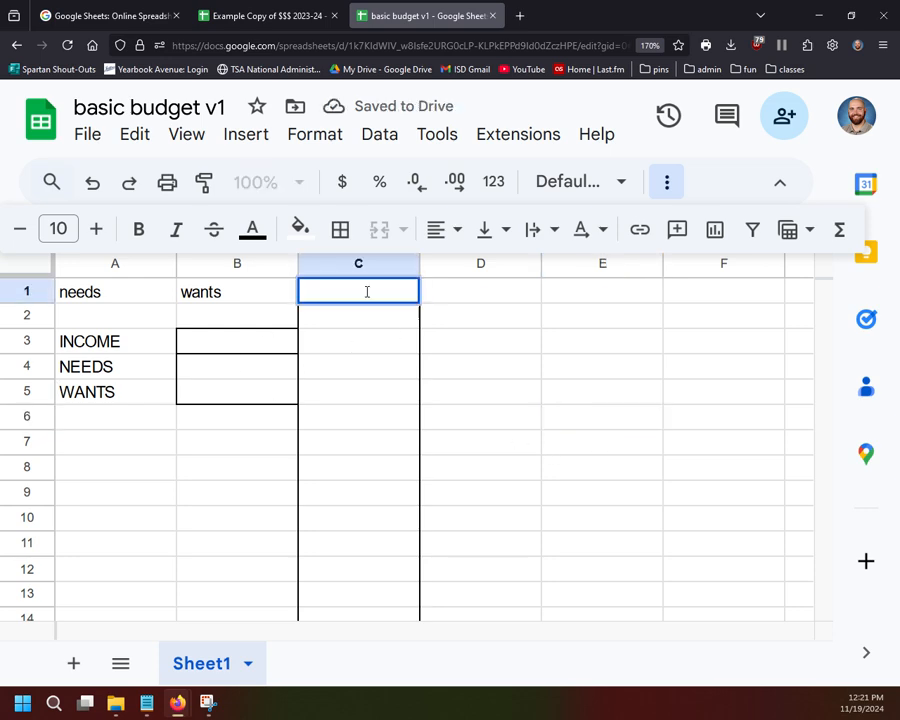
pyautogui.write('NEEDS')
pyautogui.click(487, 331)
pyautogui.click(364, 294)
pyautogui.click(445, 229)
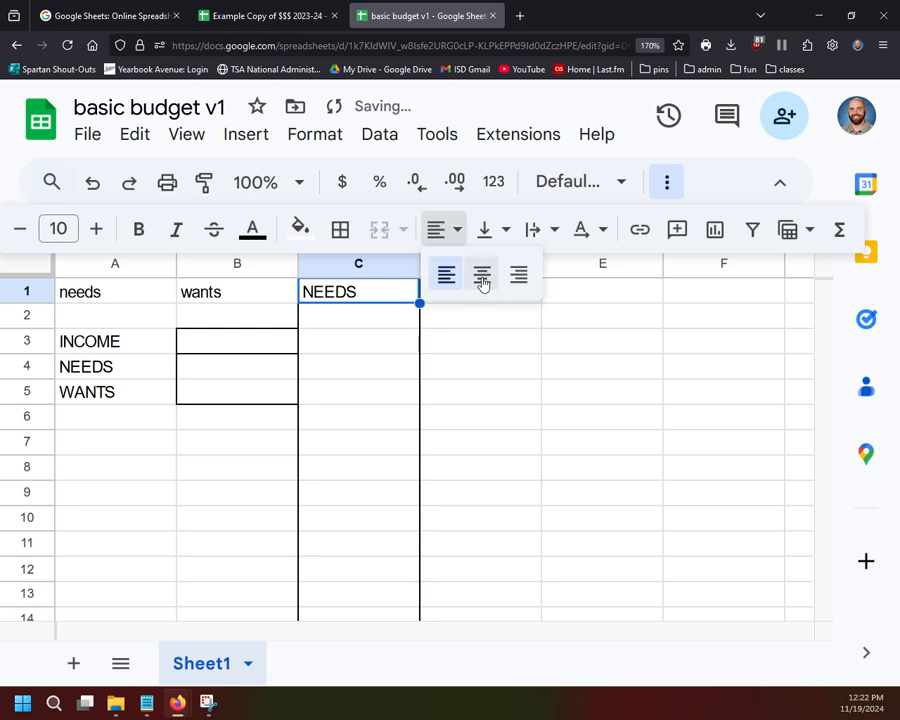
pyautogui.click(482, 283)
pyautogui.click(495, 321)
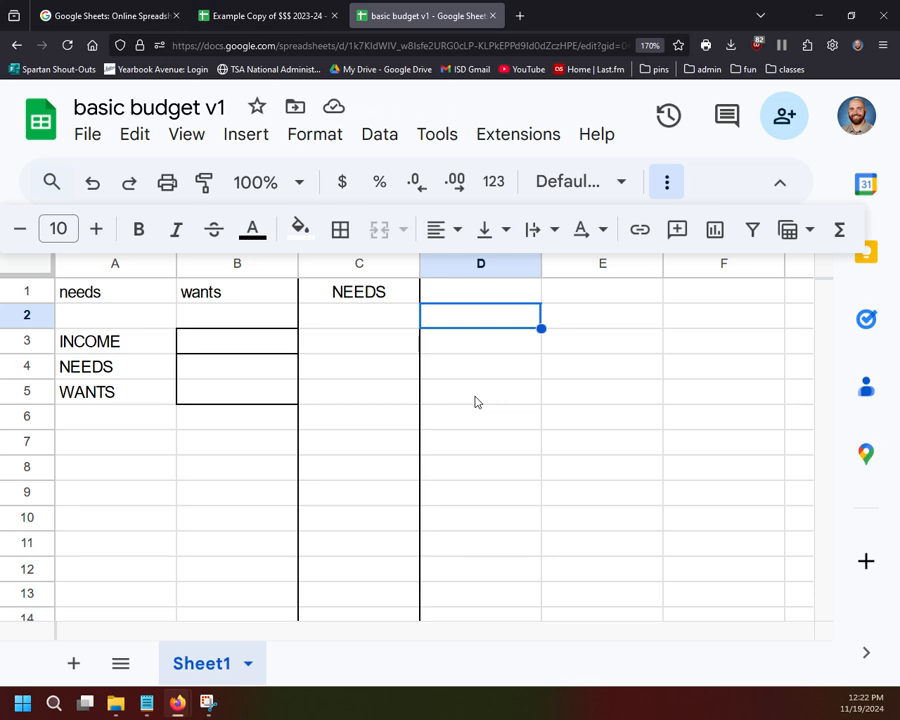
# - Enter the heading "total" in D1 and center the cells D1:D2 horizontally
pyautogui.click(469, 300)
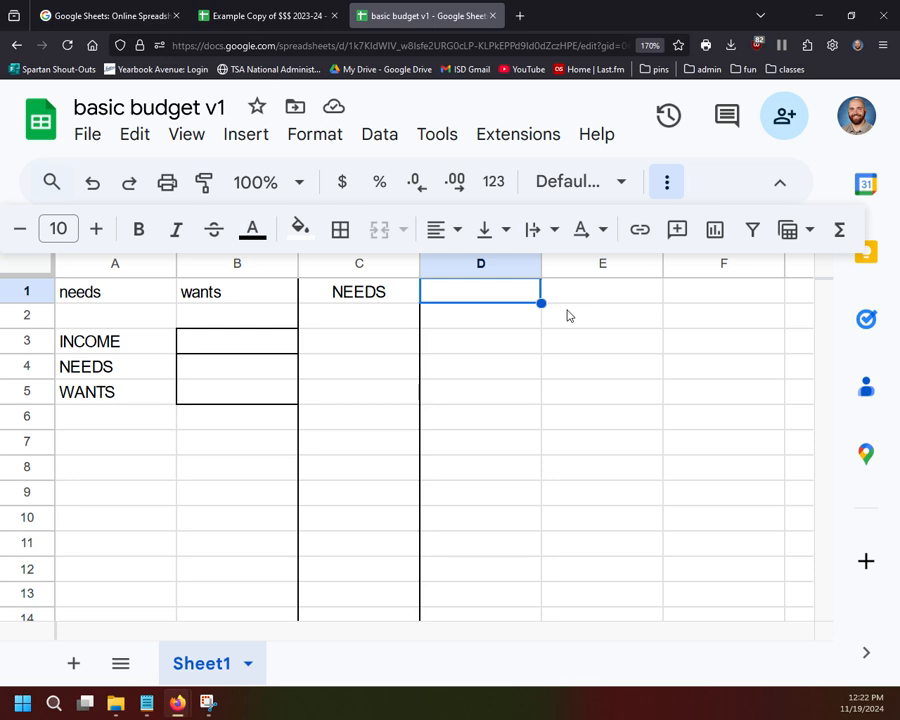
pyautogui.write('total')
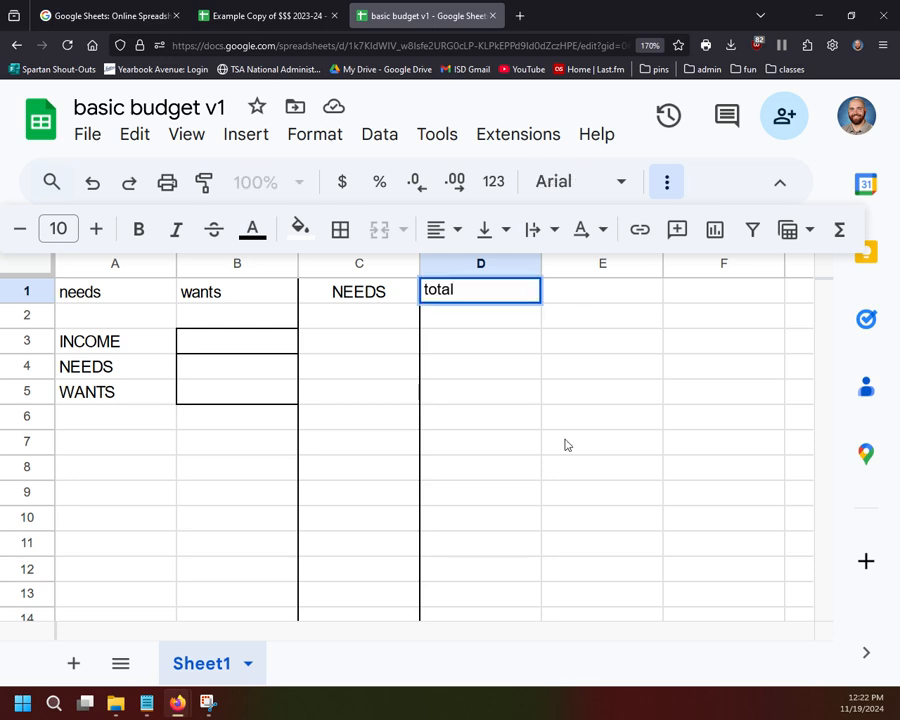
pyautogui.click(565, 444)
pyautogui.moveTo(462, 289); pyautogui.dragTo(486, 325)
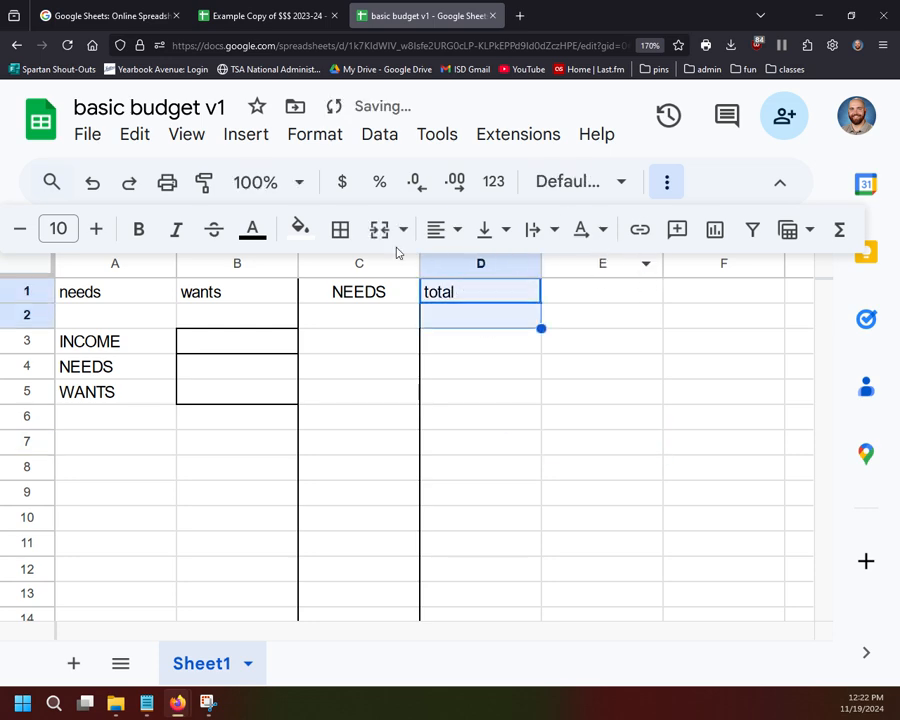
pyautogui.click(446, 229)
pyautogui.click(481, 273)
pyautogui.click(610, 342)
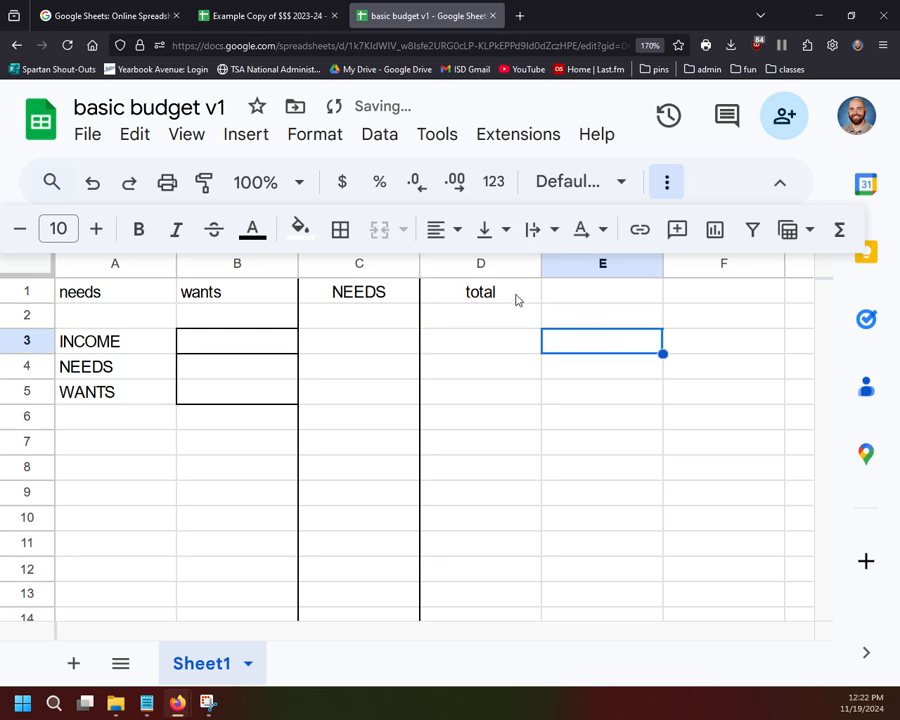
# - Apply an outer border around the range D1:D2 that holds the total heading
pyautogui.moveTo(516, 297); pyautogui.dragTo(517, 320)
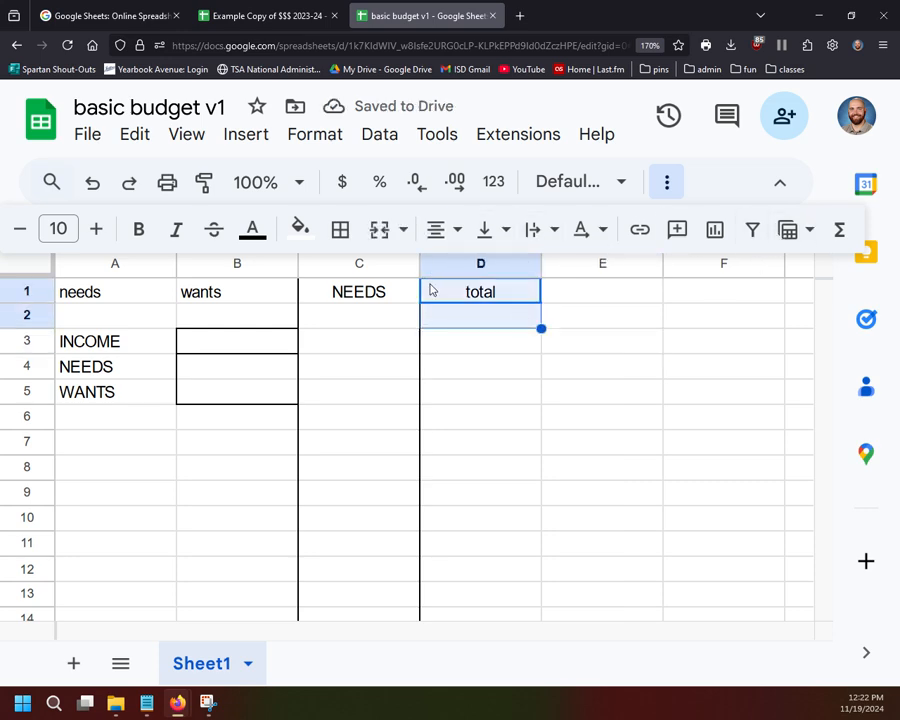
pyautogui.click(338, 230)
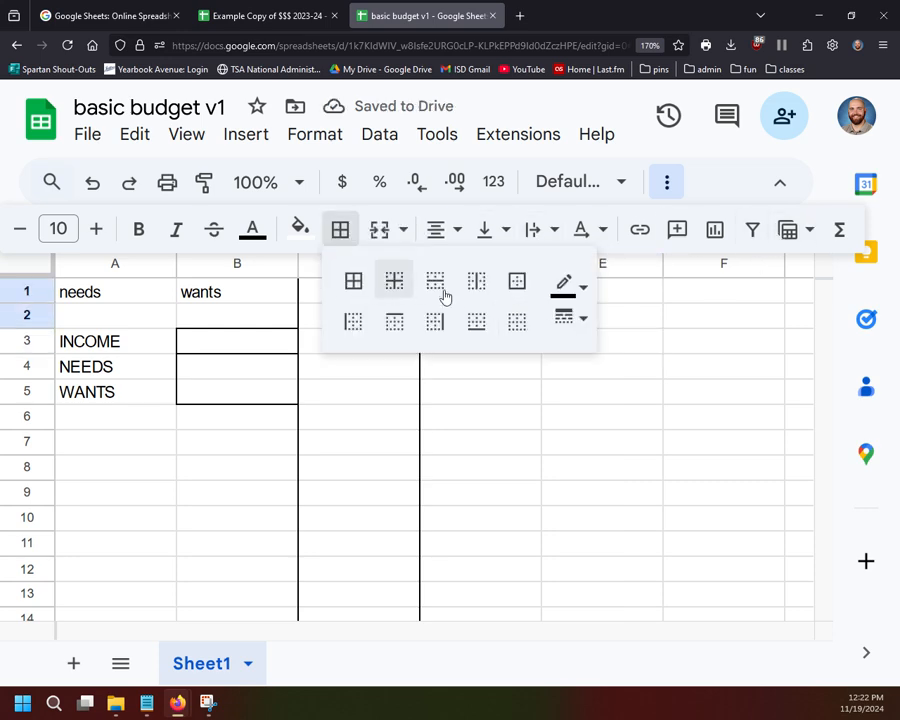
pyautogui.click(517, 281)
pyautogui.click(629, 382)
pyautogui.click(524, 350)
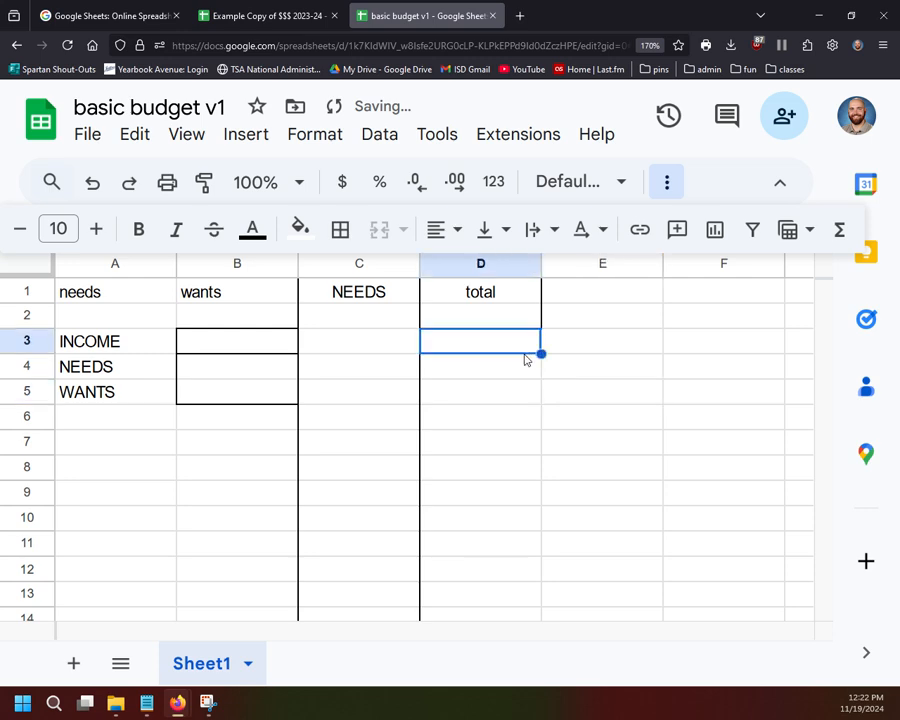
pyautogui.scroll(-3, 568, 420)
pyautogui.scroll(3, 568, 420)
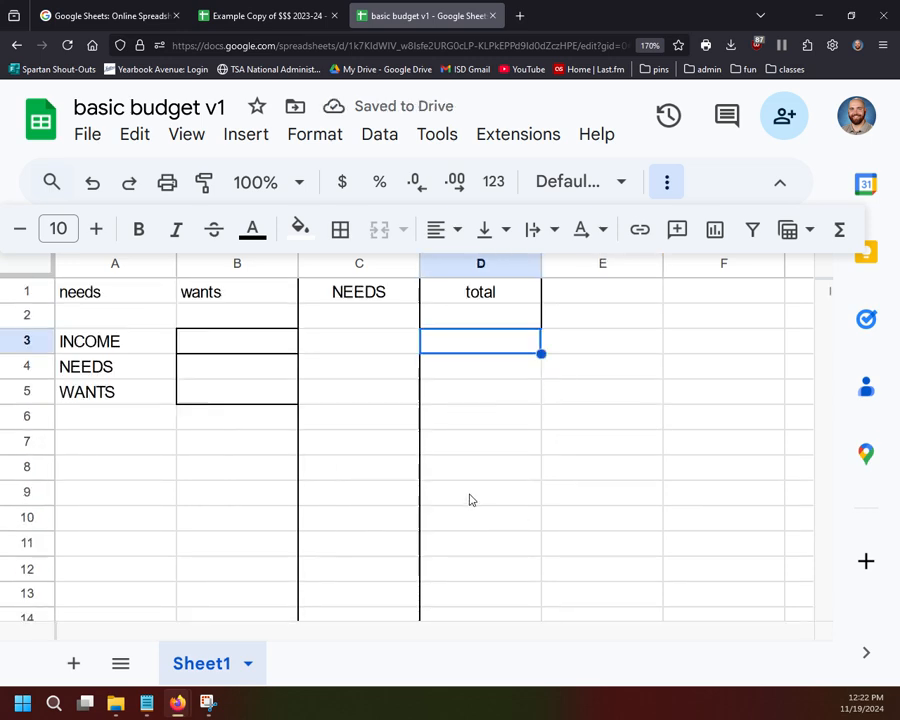
pyautogui.click(349, 318)
pyautogui.click(476, 300)
pyautogui.click(514, 350)
pyautogui.click(580, 305)
# - Apply an outer border to the whole of column E
pyautogui.click(587, 264)
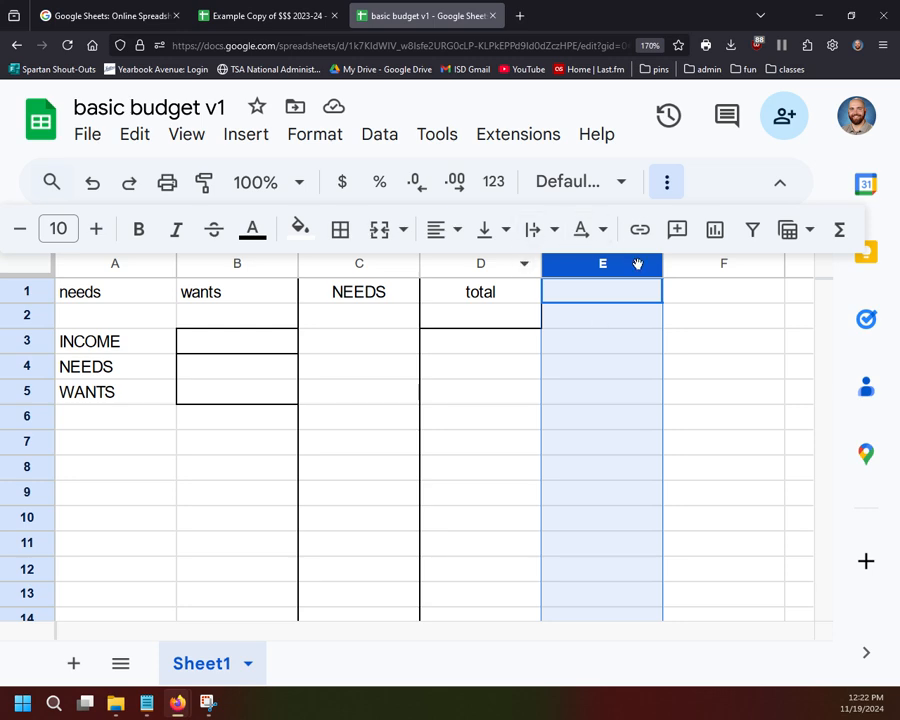
pyautogui.click(341, 230)
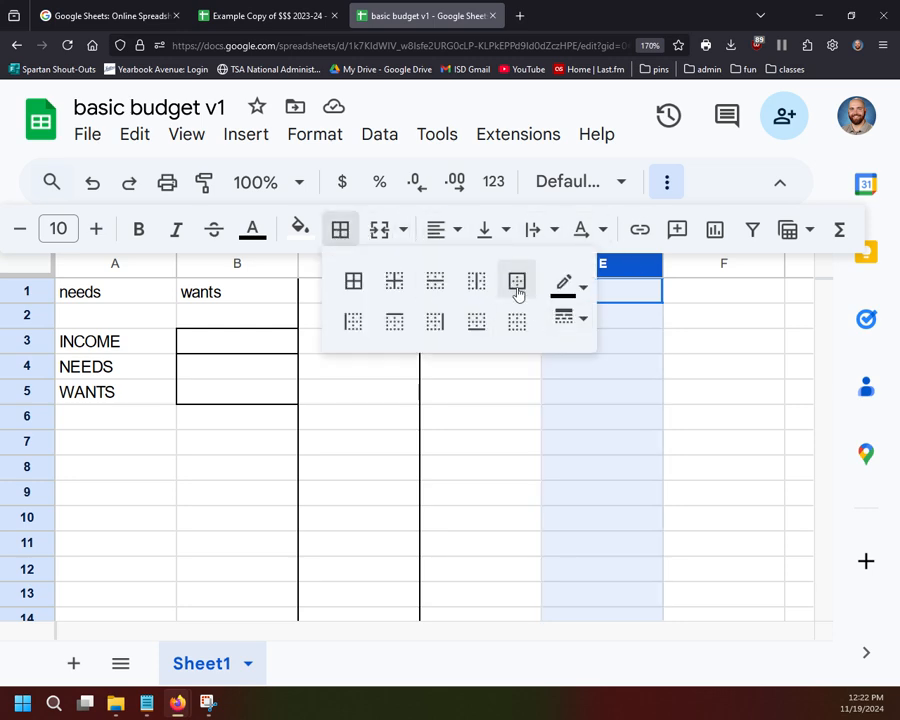
pyautogui.click(517, 287)
pyautogui.click(703, 343)
# - Enter the heading "WANTS" in E1 and center it horizontally
pyautogui.doubleClick(614, 291)
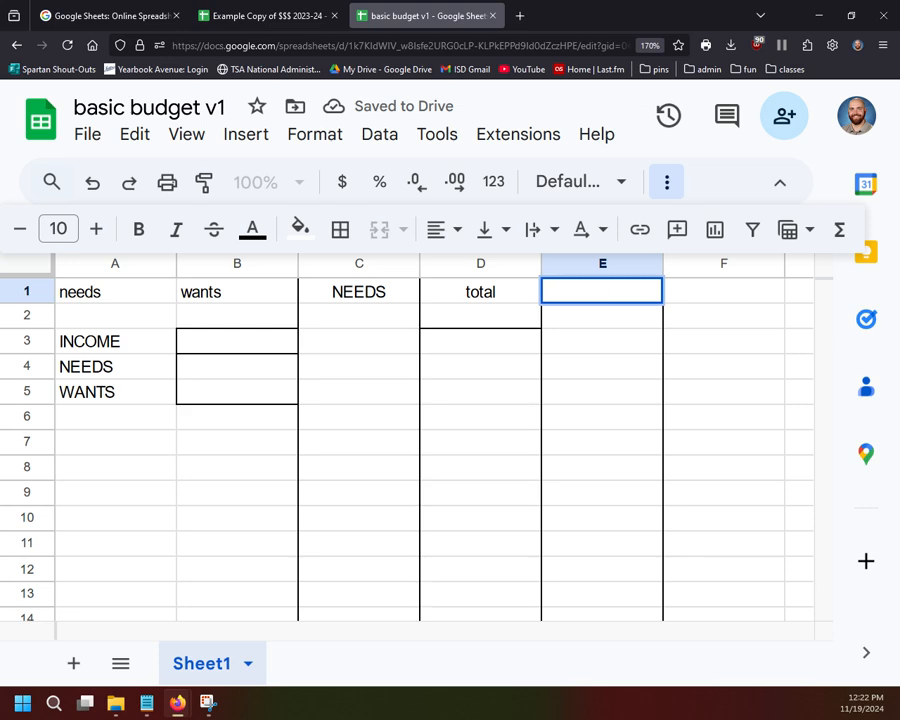
pyautogui.write('WABT')
pyautogui.press('BackSpace')
pyautogui.press('BackSpace')
pyautogui.write('NT')
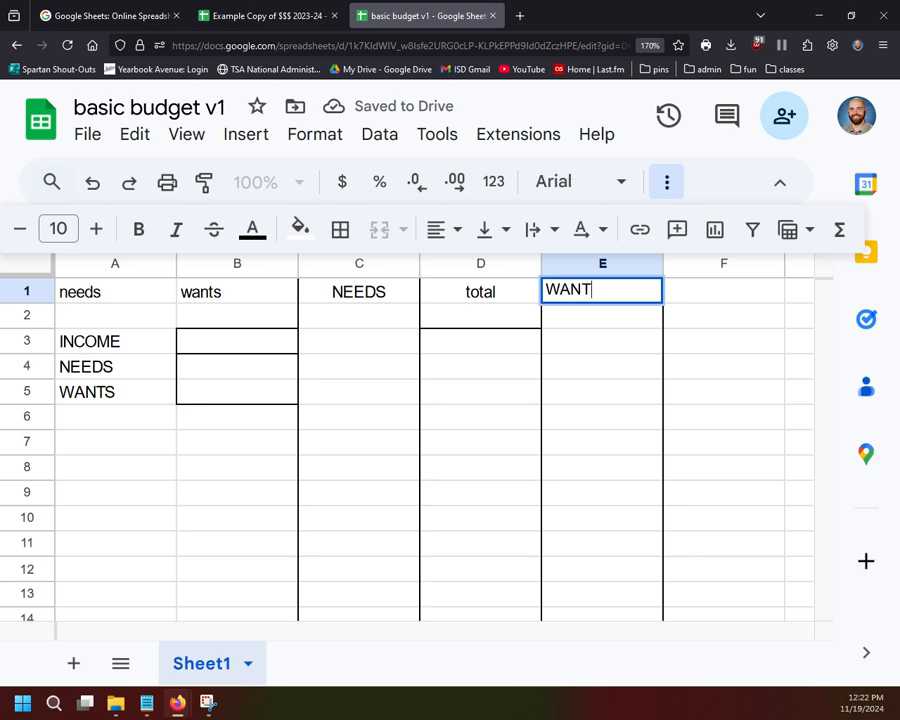
pyautogui.write('S')
pyautogui.click(709, 370)
pyautogui.click(612, 295)
pyautogui.click(445, 229)
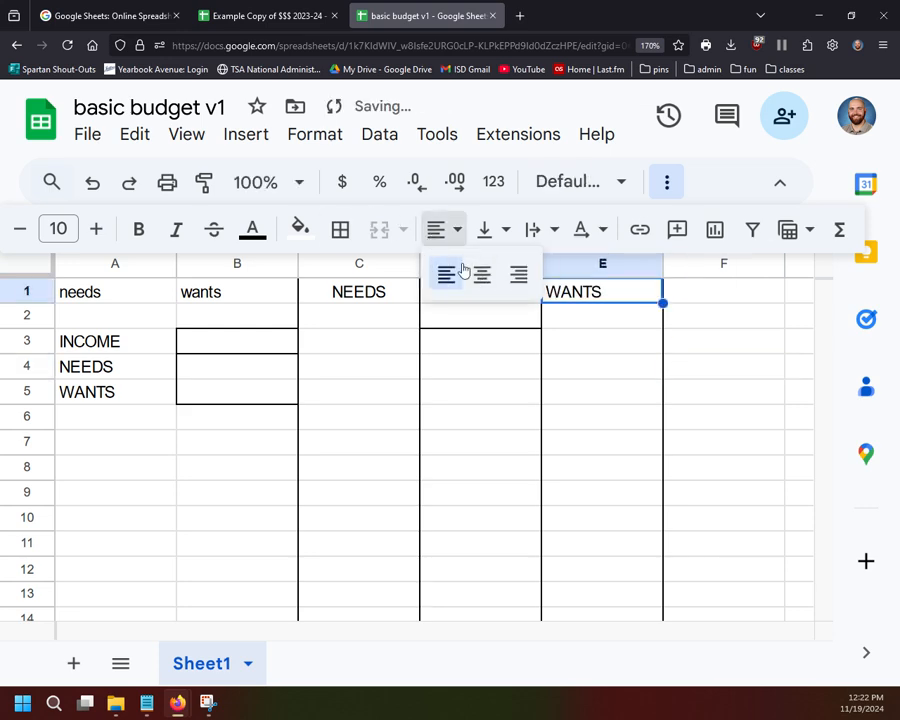
pyautogui.click(481, 274)
pyautogui.click(700, 340)
# - Copy the bordered total block in D1:D2 and paste it at F1, beside the WANTS column
pyautogui.click(502, 295)
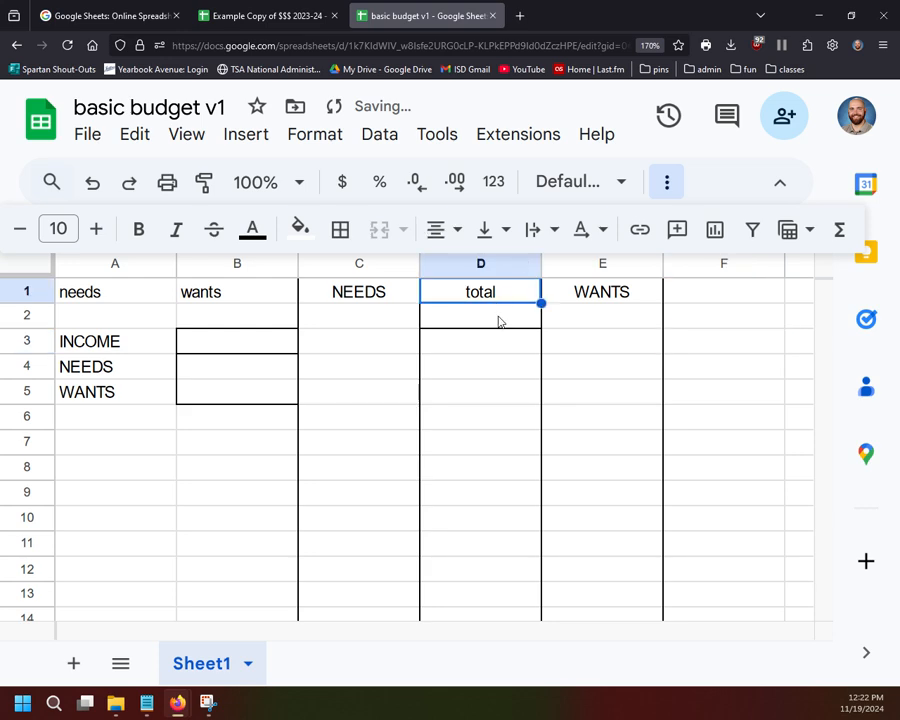
pyautogui.keyDown('shift'); pyautogui.click(500, 321); pyautogui.keyUp('shift')
pyautogui.hotkey('ctrl', 'c')
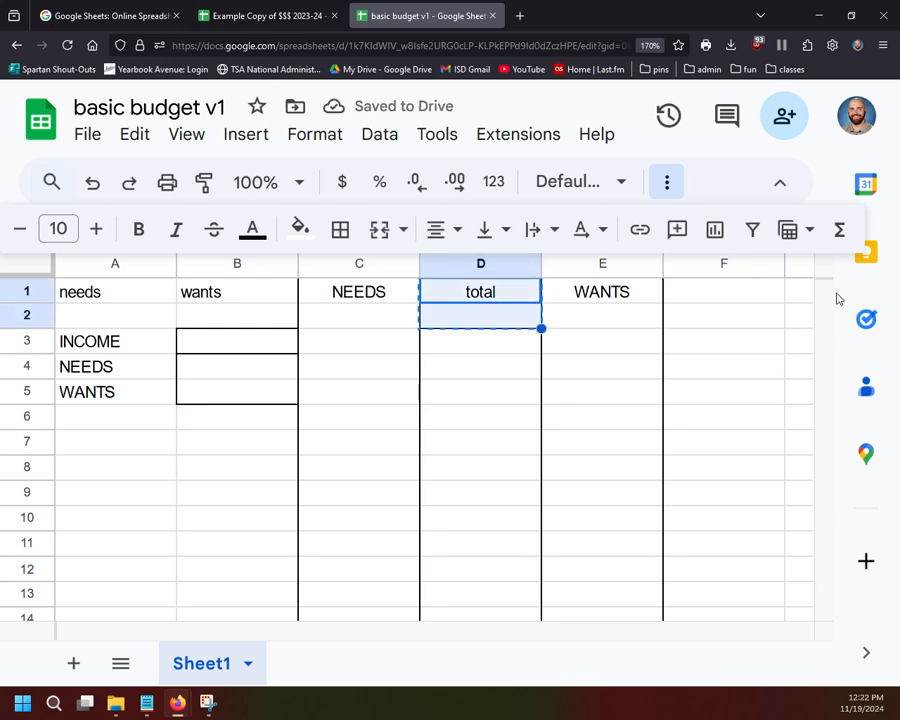
pyautogui.click(735, 293)
pyautogui.hotkey('ctrl', 'v')
pyautogui.click(736, 418)
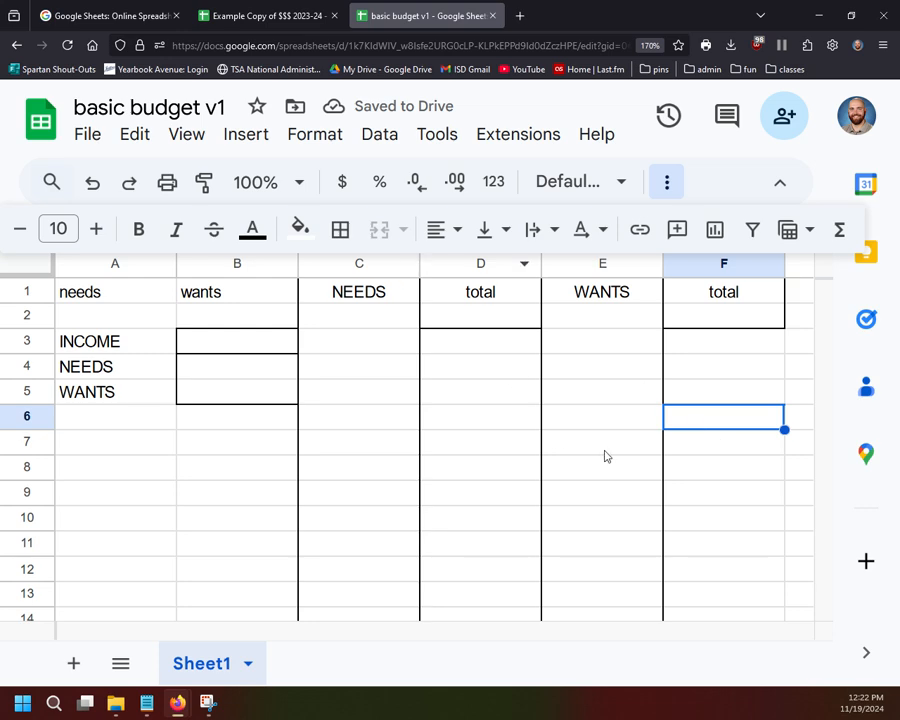
# - View the whole budget layout, from the income rows to the WANTS total, at 100% page zoom
pyautogui.click(856, 46)
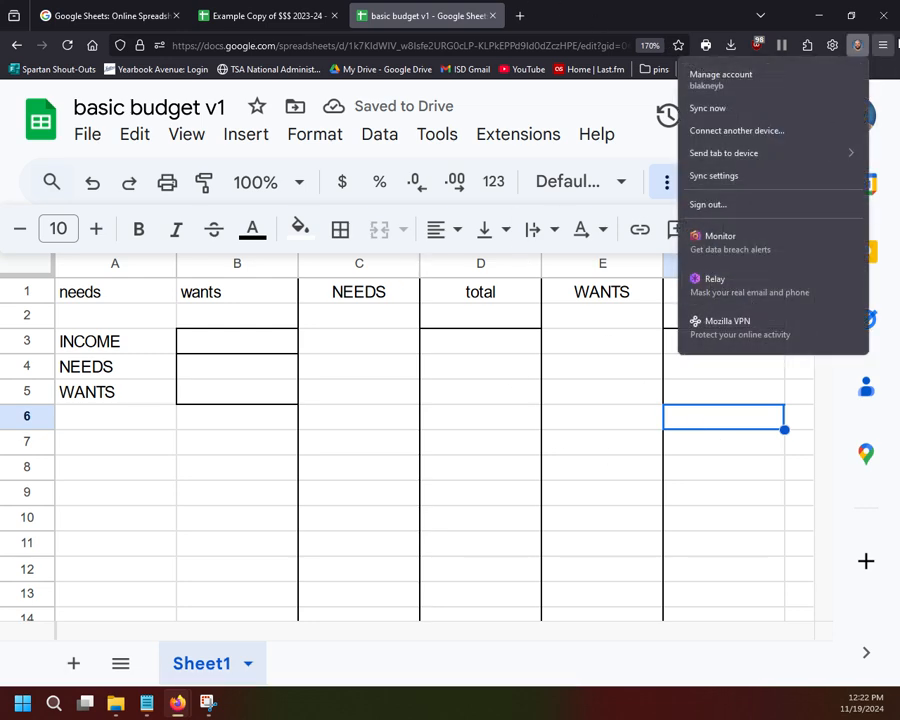
pyautogui.click(883, 45)
pyautogui.click(807, 385)
pyautogui.click(807, 385)
pyautogui.click(807, 385)
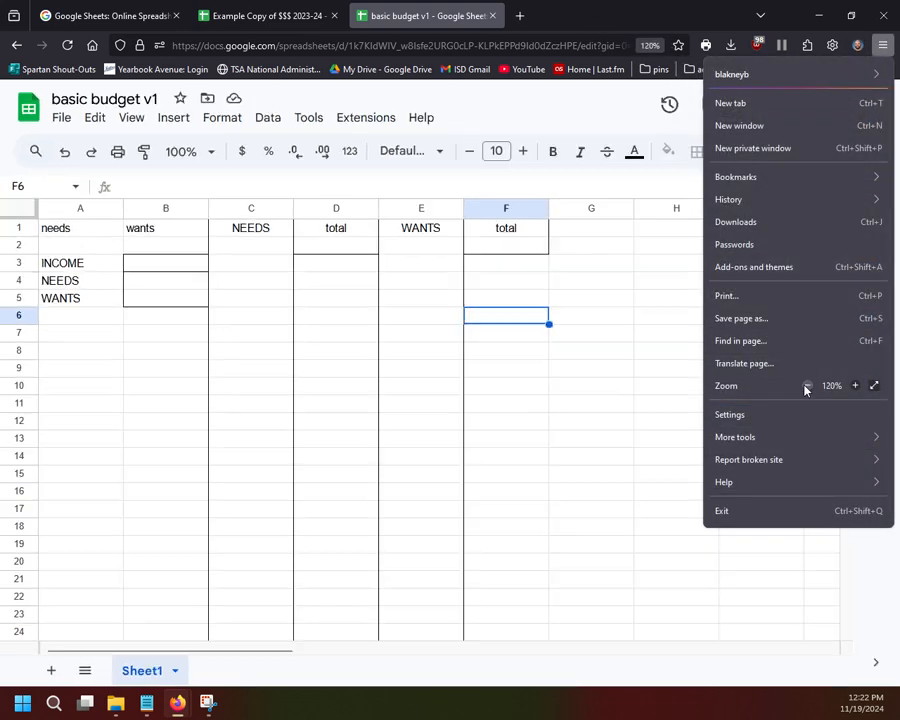
pyautogui.click(807, 385)
pyautogui.click(807, 385)
pyautogui.click(553, 324)
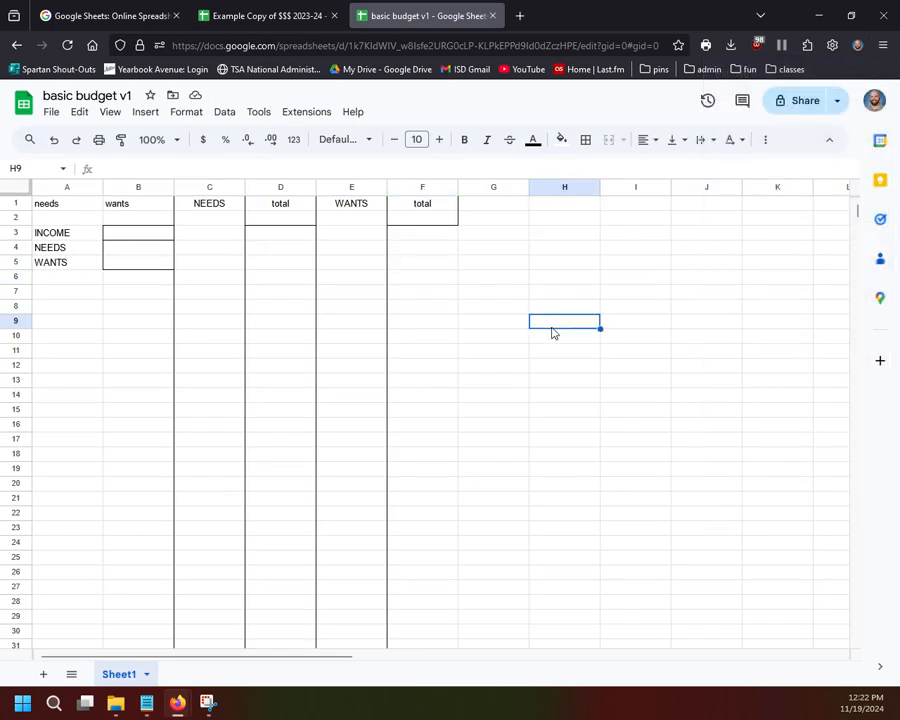
pyautogui.click(290, 250)
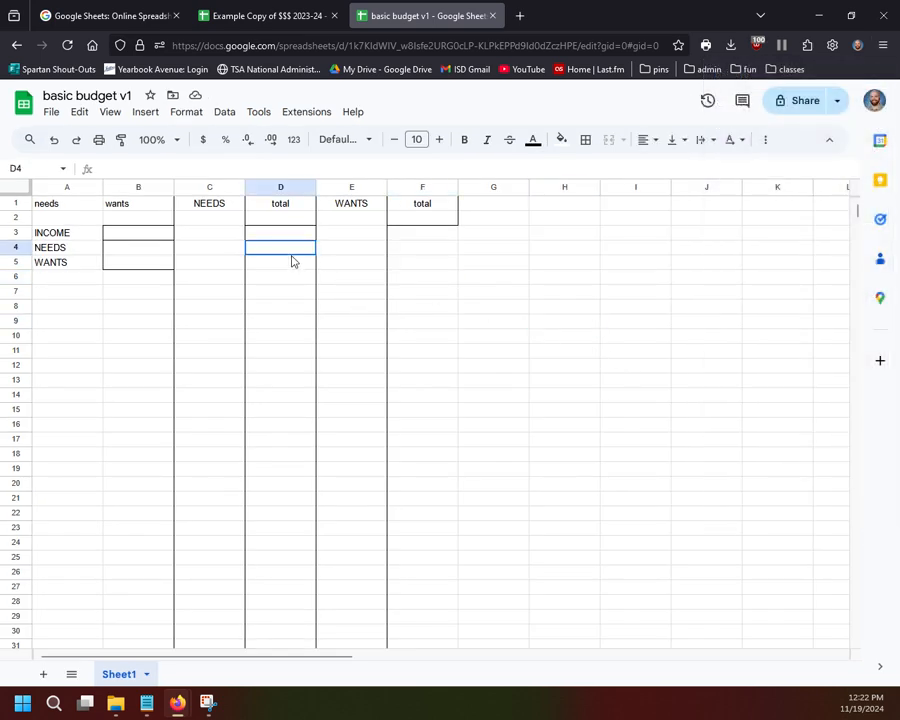
pyautogui.click(228, 220)
pyautogui.click(350, 277)
pyautogui.click(533, 301)
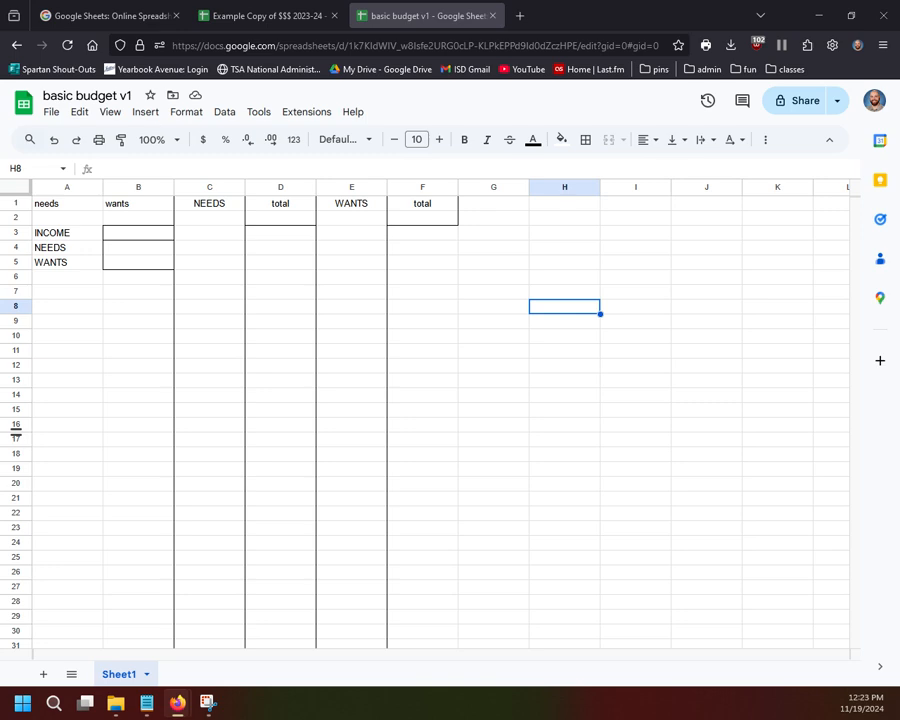
pyautogui.click(660, 381)
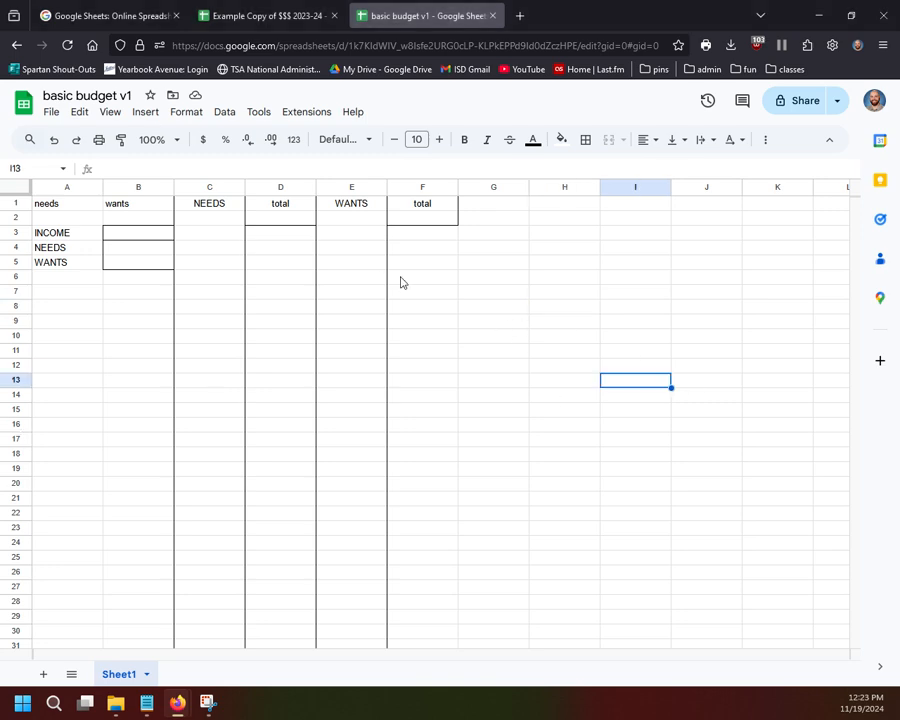
pyautogui.click(420, 248)
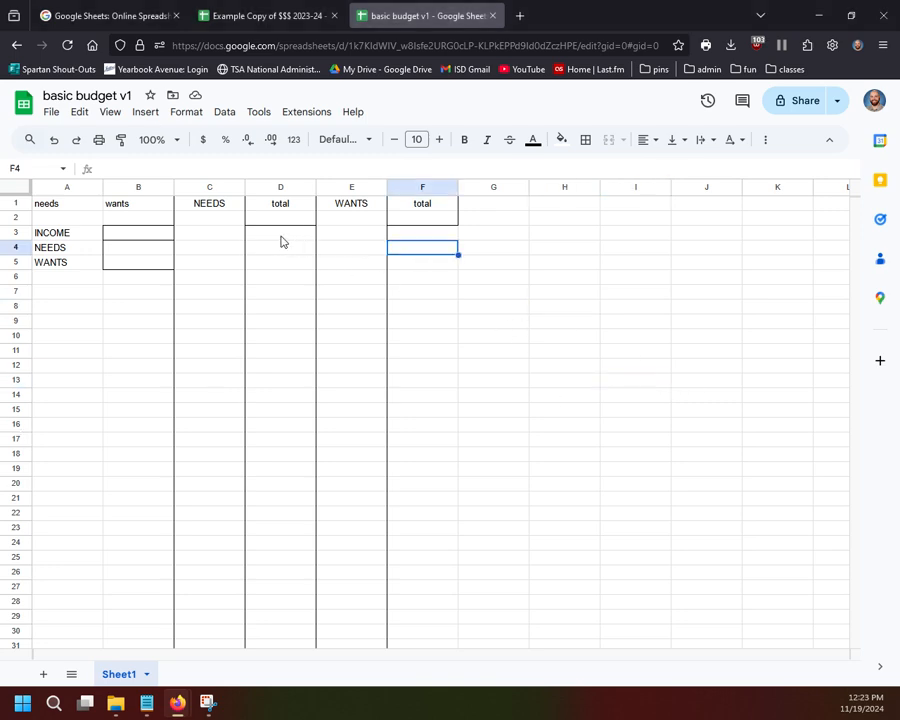
pyautogui.click(471, 292)
pyautogui.click(241, 220)
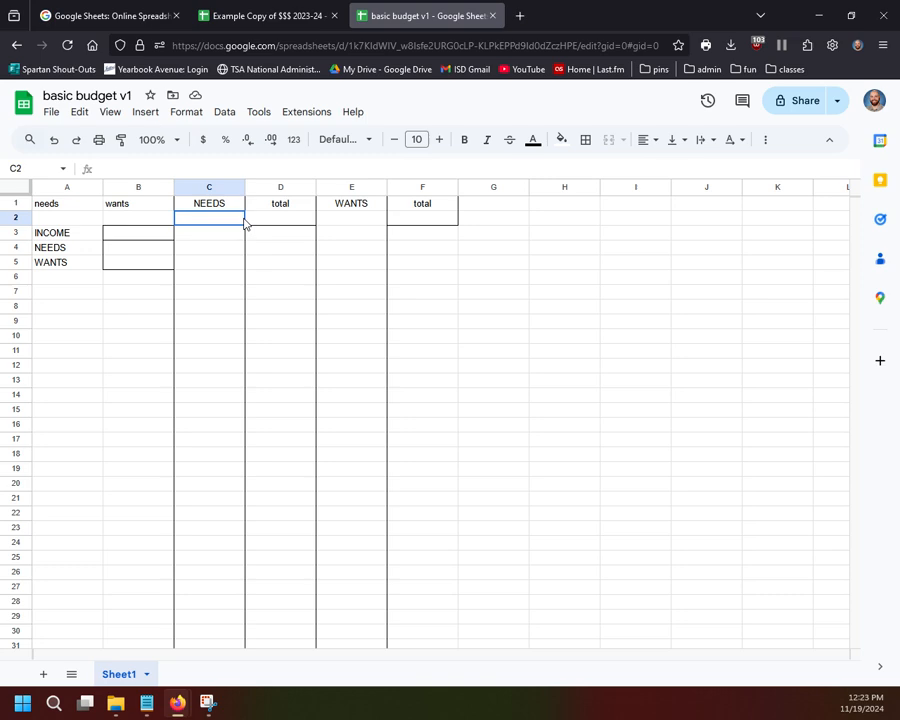
pyautogui.click(305, 218)
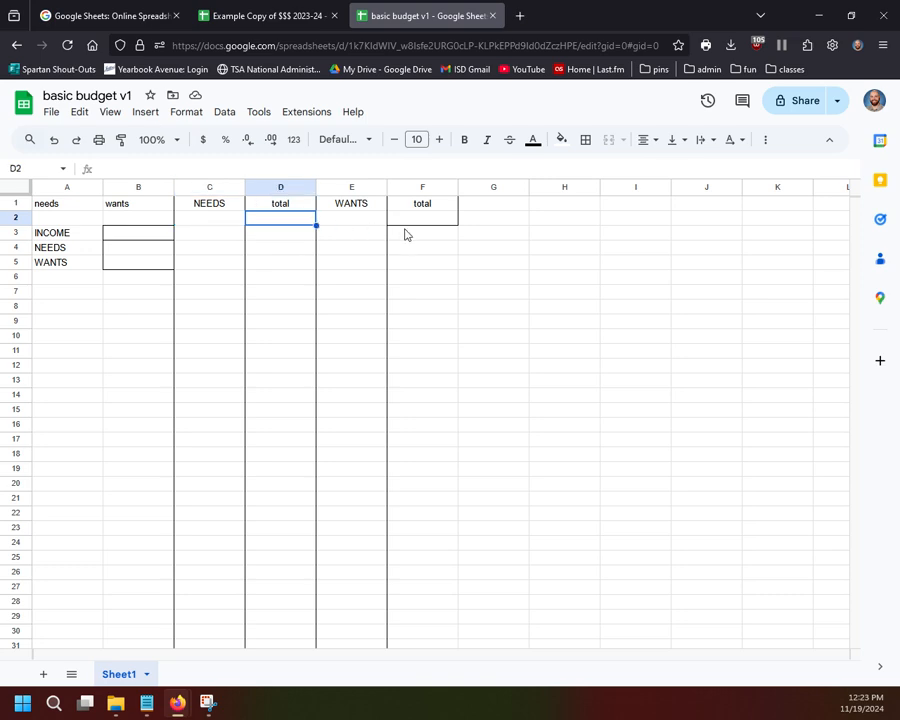
pyautogui.click(405, 233)
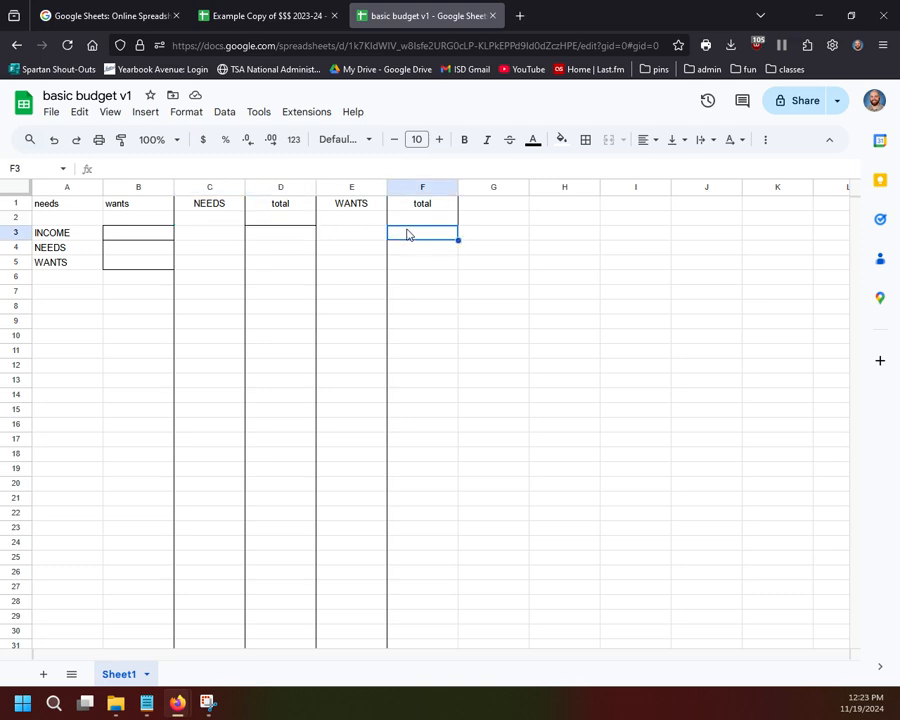
pyautogui.click(538, 298)
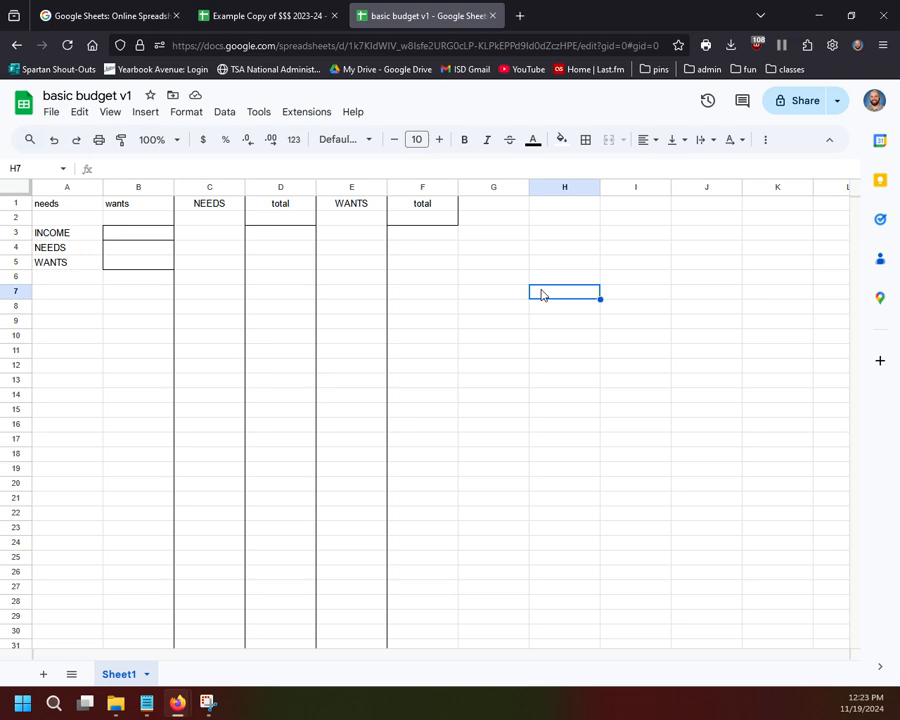
pyautogui.click(525, 264)
pyautogui.click(521, 208)
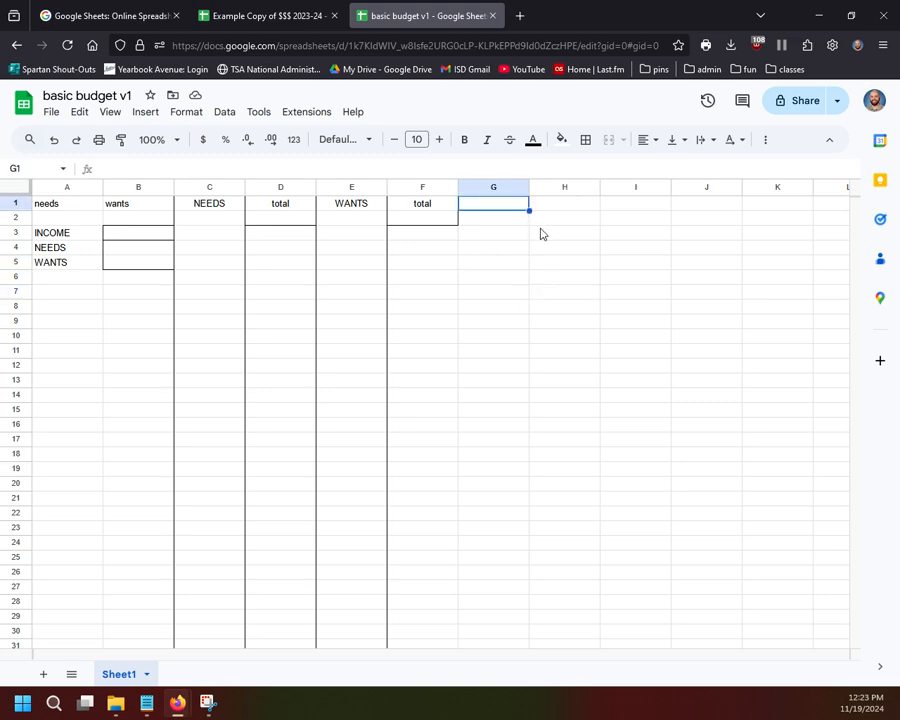
pyautogui.click(558, 229)
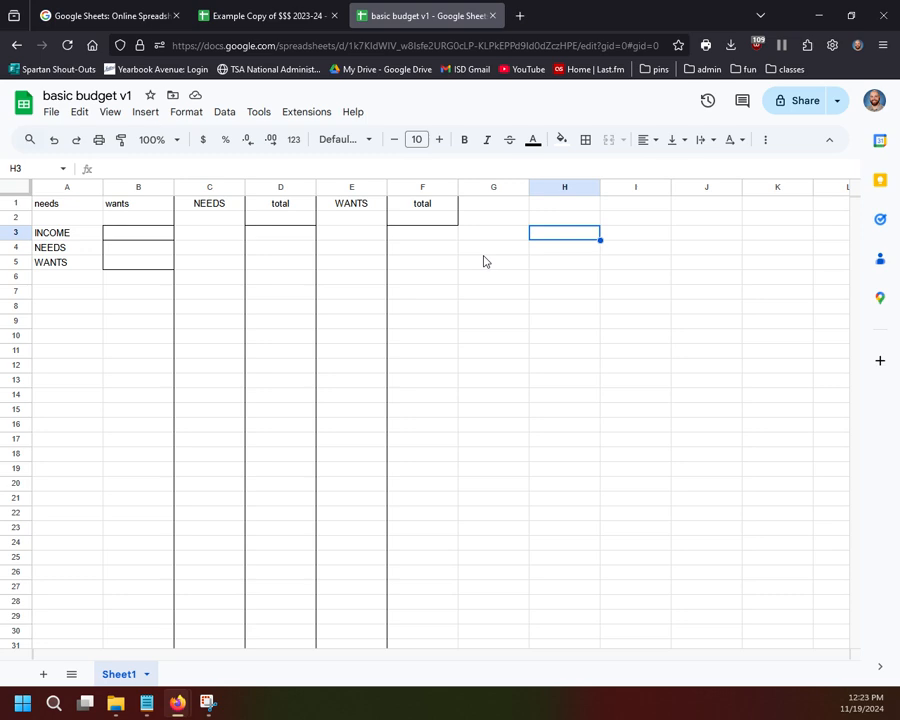
# - Delete the leftover "wants" and "needs" labels from B1 and A1
pyautogui.click(129, 206)
pyautogui.press('Delete')
pyautogui.press('Left')
pyautogui.press('Delete')
pyautogui.click(665, 381)
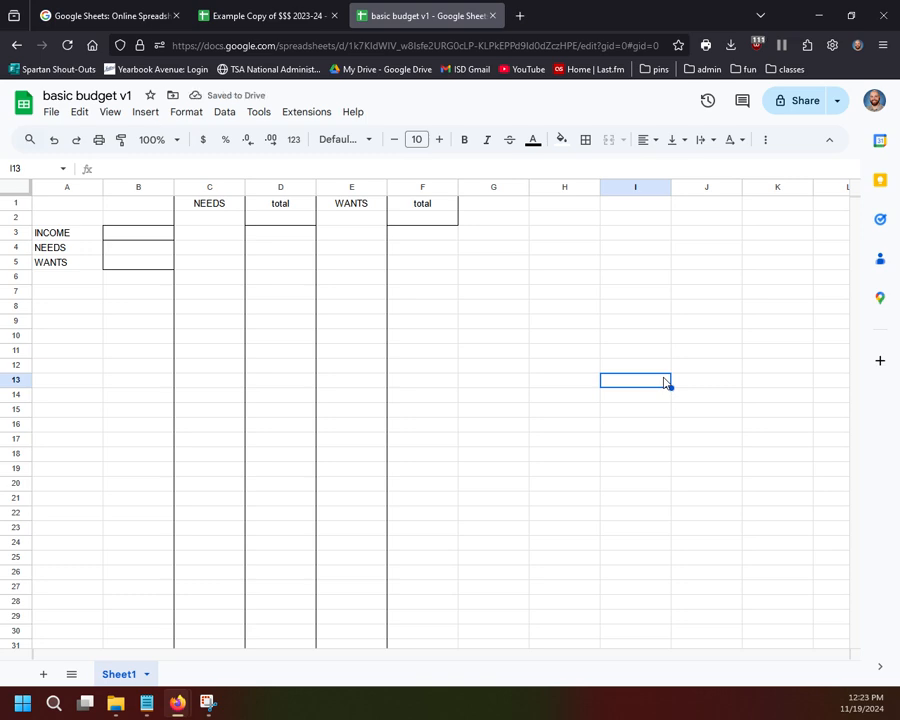
pyautogui.click(72, 278)
pyautogui.click(118, 294)
pyautogui.click(580, 308)
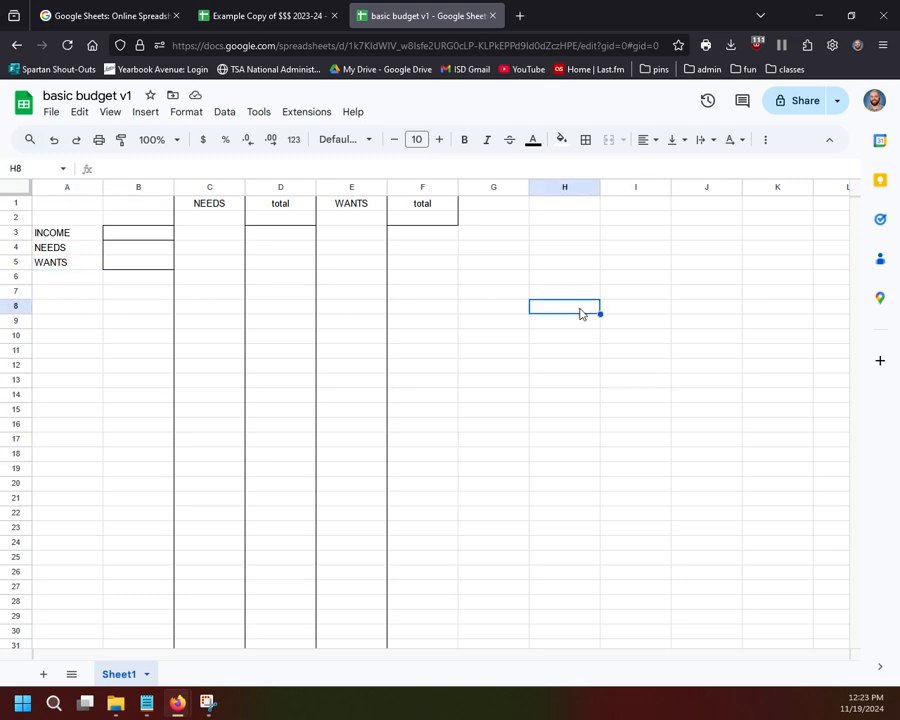
pyautogui.click(357, 221)
pyautogui.click(217, 221)
pyautogui.click(464, 293)
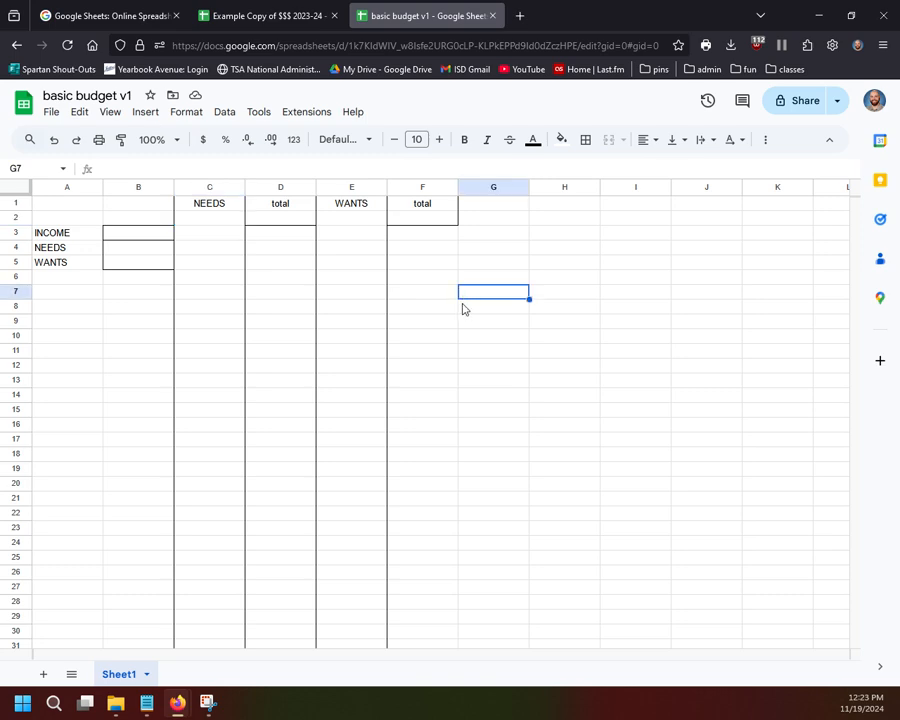
pyautogui.click(204, 218)
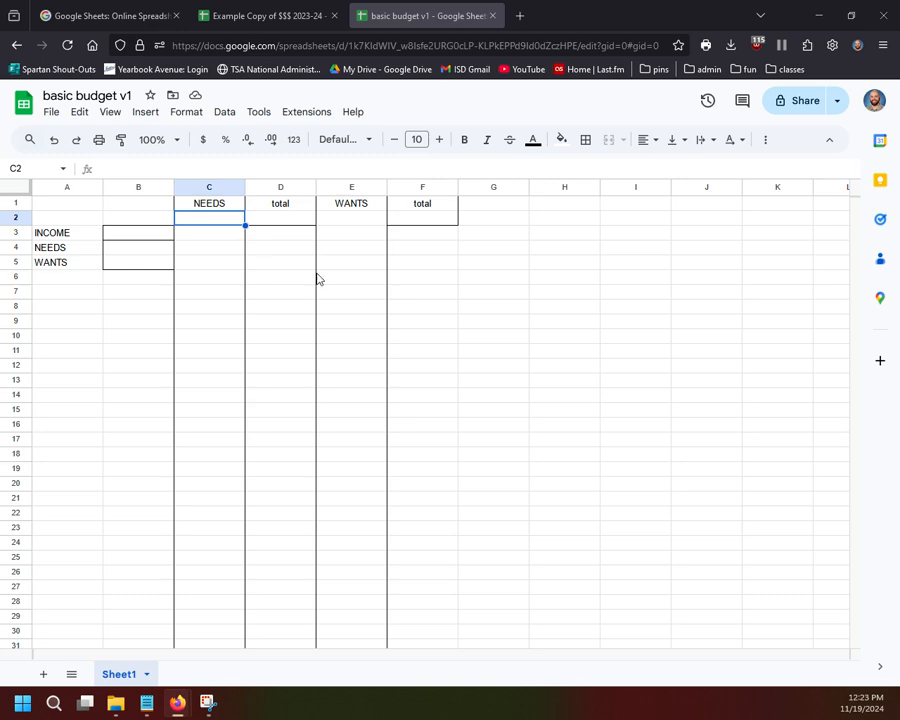
# - Write an empty sum function, =sum(), in D2 under the total heading next to NEEDS
pyautogui.click(265, 241)
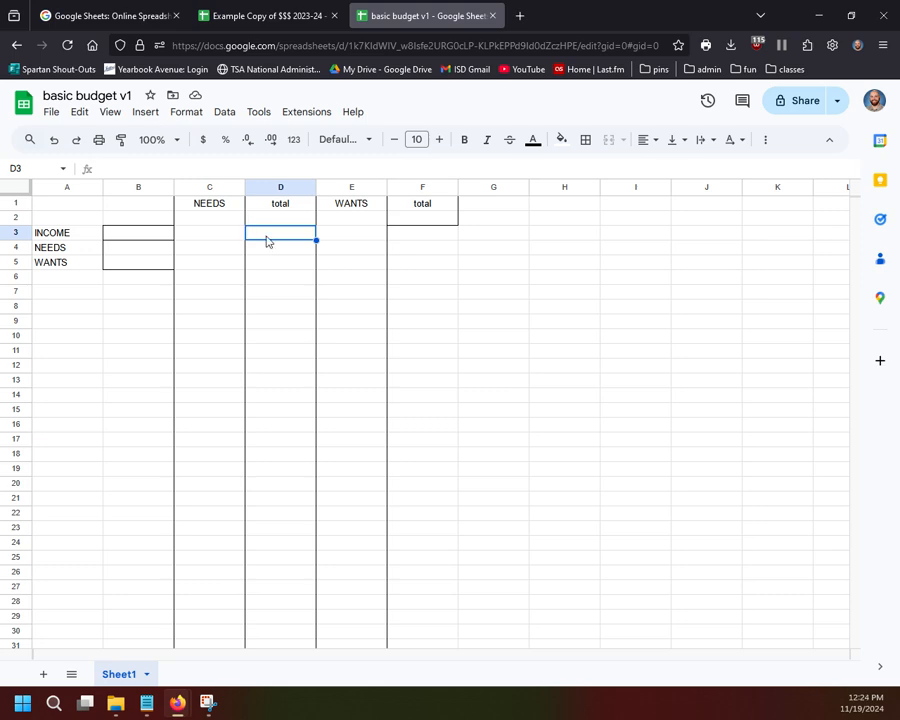
pyautogui.press('Up')
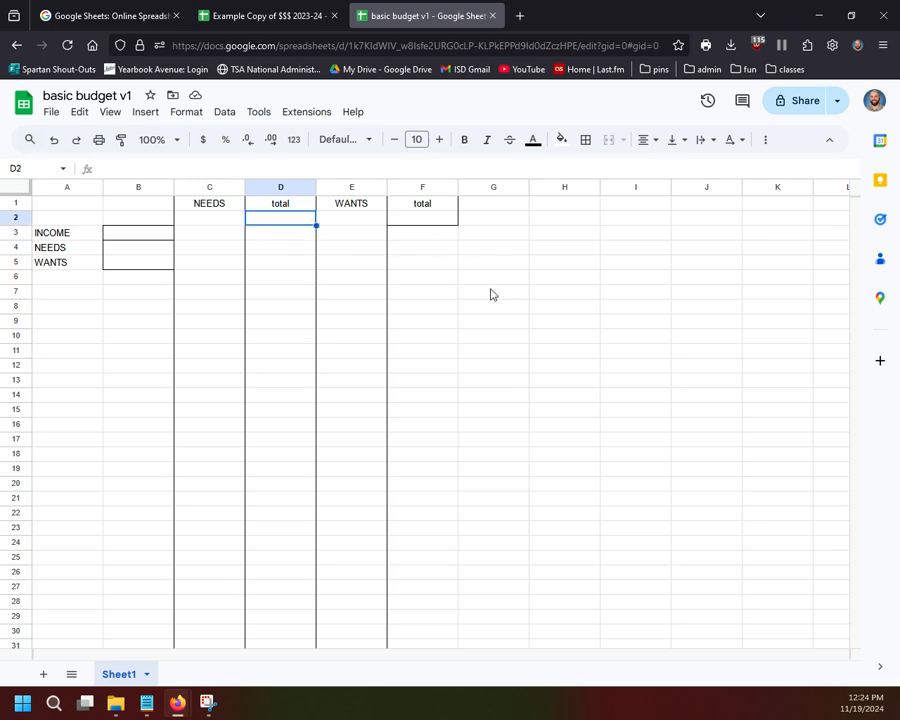
pyautogui.write('=')
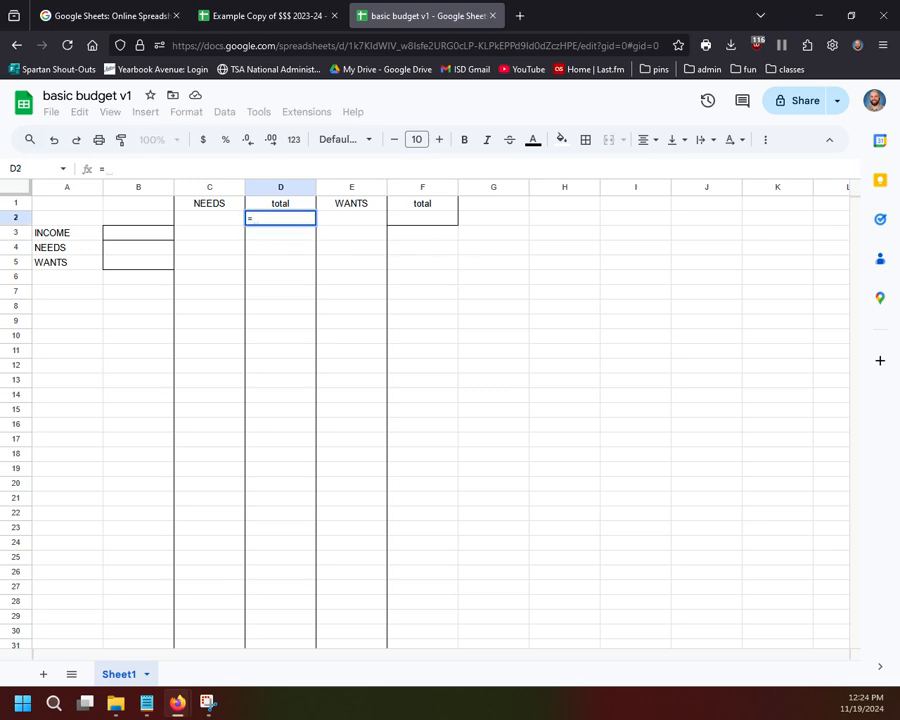
pyautogui.write('sum')
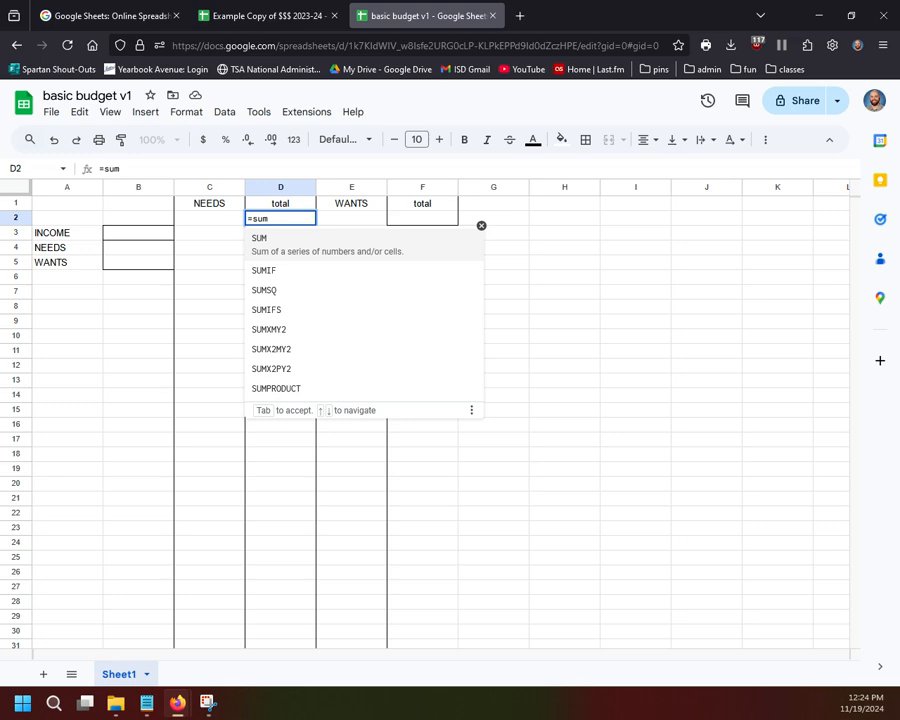
pyautogui.write('()')
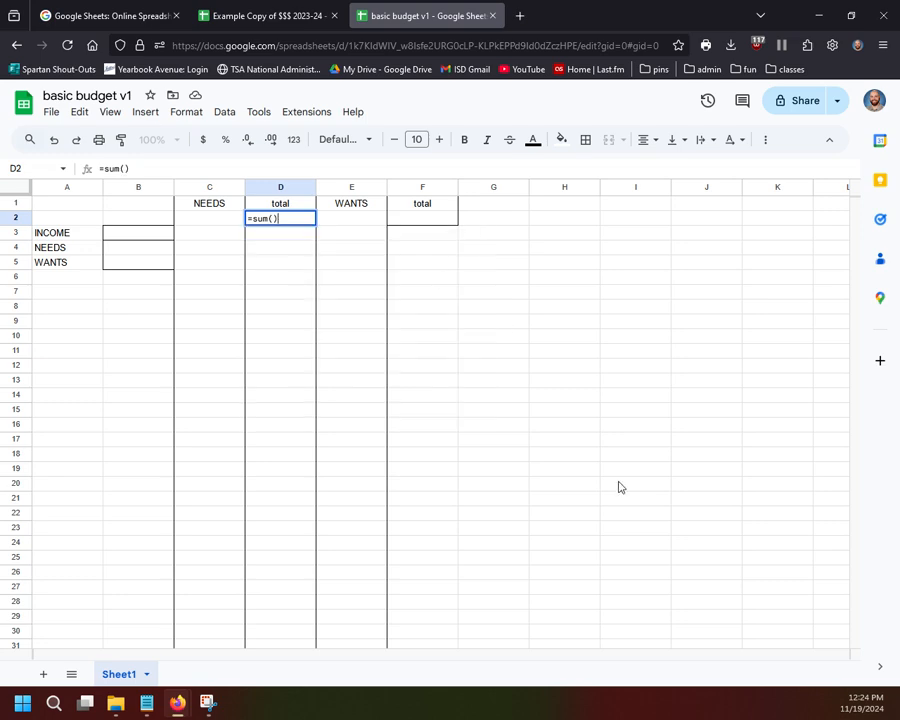
# - Complete the sum function in D2 with the whole column C as its range, giving =sum(C:C)
pyautogui.click(883, 45)
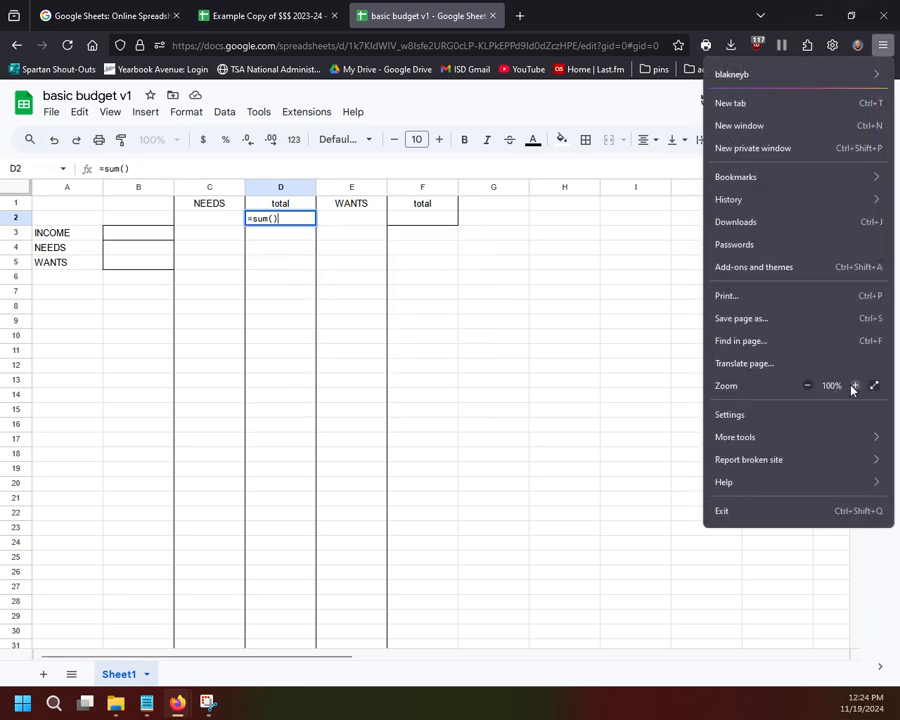
pyautogui.click(854, 385)
pyautogui.click(854, 385)
pyautogui.click(854, 385)
pyautogui.click(854, 385)
pyautogui.click(854, 385)
pyautogui.click(854, 385)
pyautogui.click(854, 385)
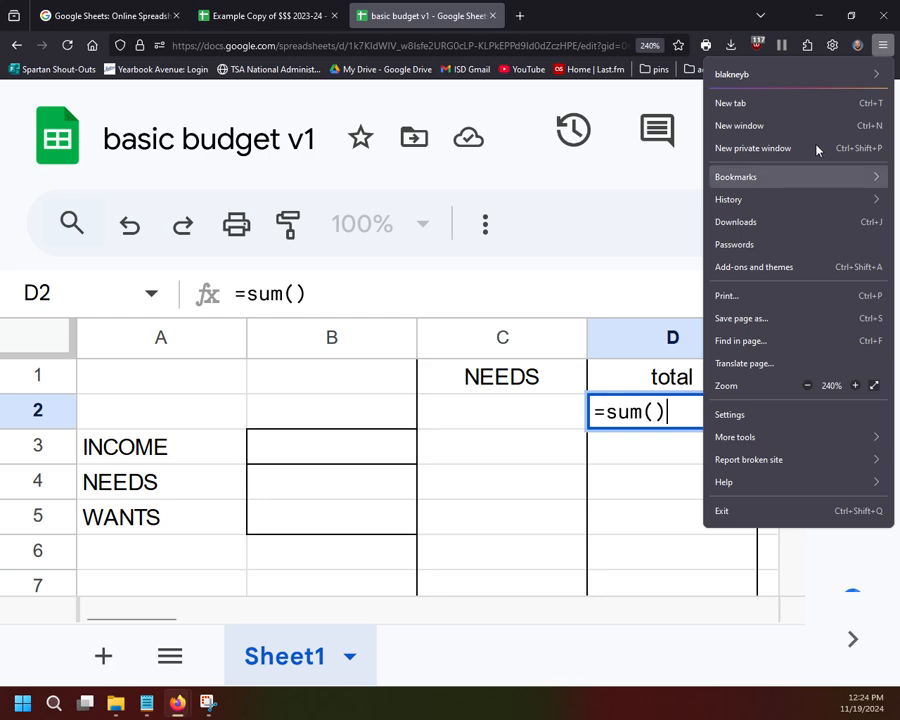
pyautogui.click(883, 48)
pyautogui.scroll(-1, 622, 475)
pyautogui.scroll(1, 622, 475)
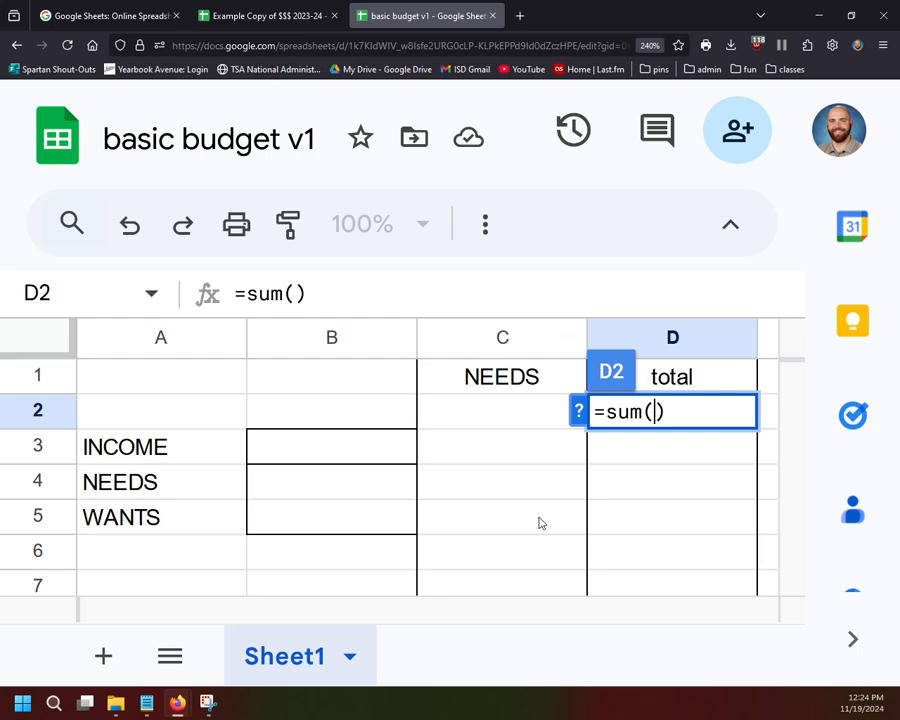
pyautogui.click(501, 340)
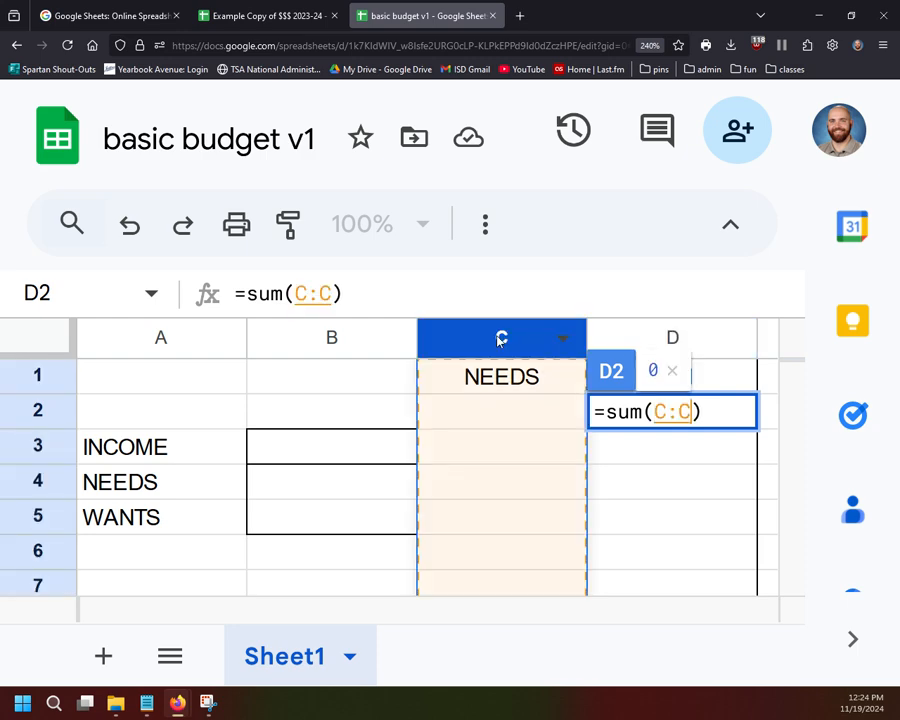
pyautogui.click(657, 411)
pyautogui.click(679, 412)
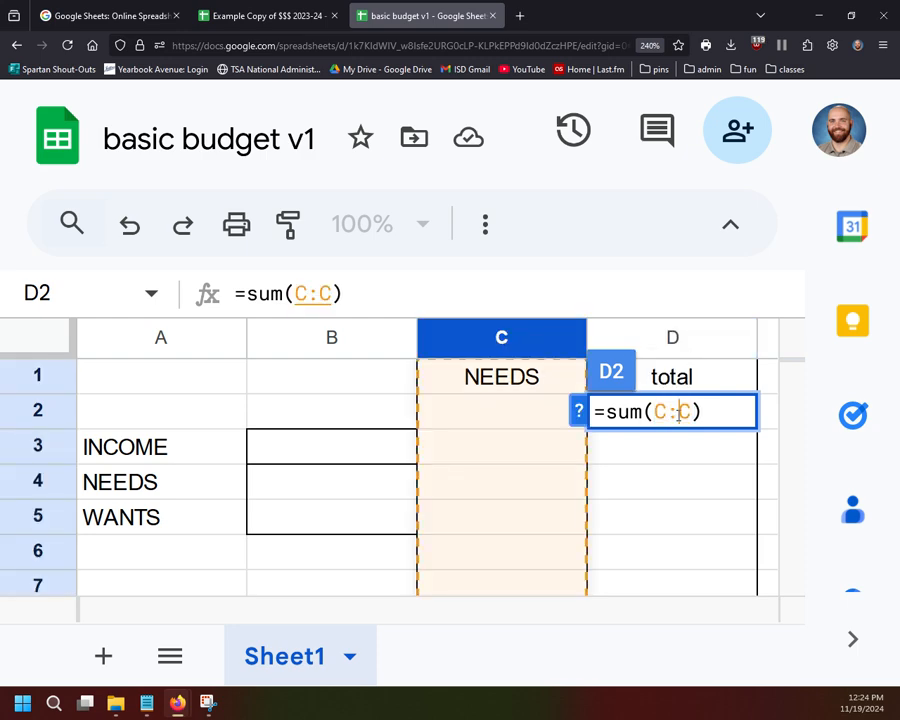
pyautogui.moveTo(680, 412); pyautogui.dragTo(690, 420)
pyautogui.click(711, 412)
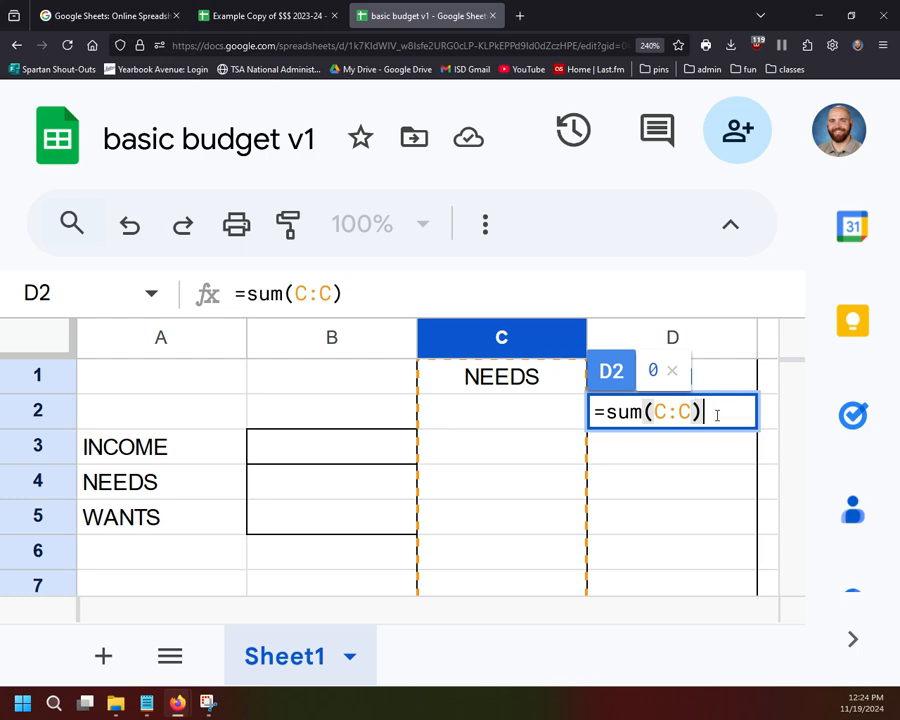
pyautogui.press('Return')
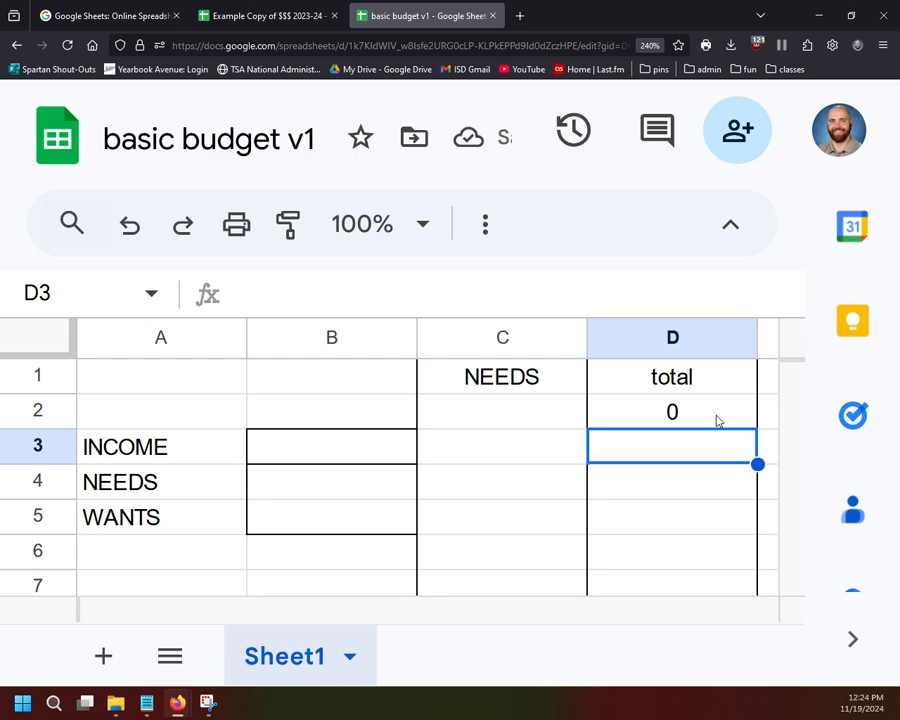
# - Fill the NEEDS column with the test numbers 1, 2, 3, 4 and 5 in C2 to C6
pyautogui.scroll(-2, 655, 485)
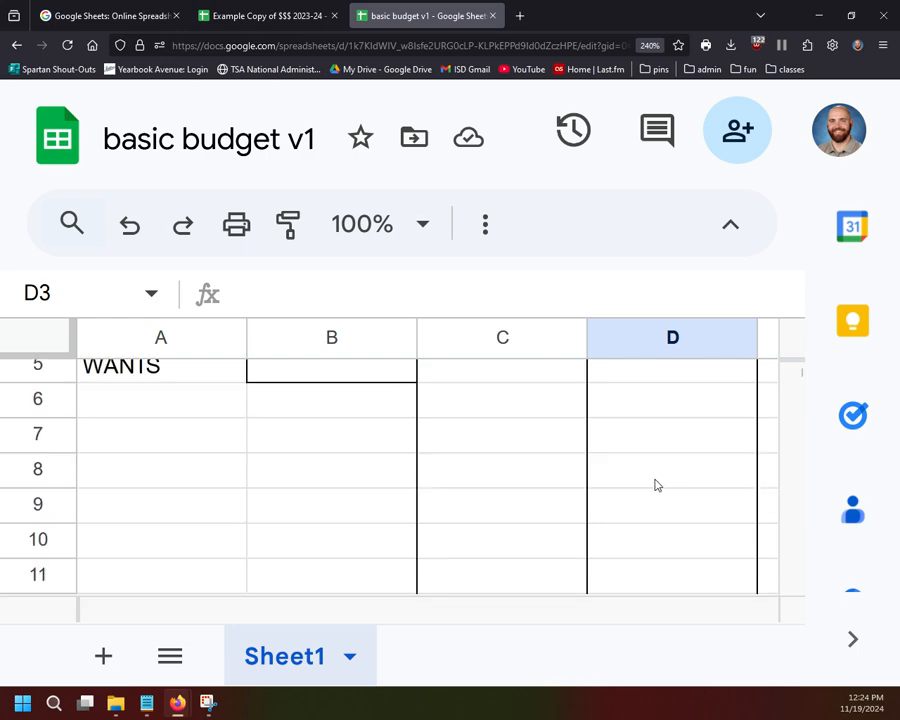
pyautogui.scroll(2, 657, 480)
pyautogui.click(526, 414)
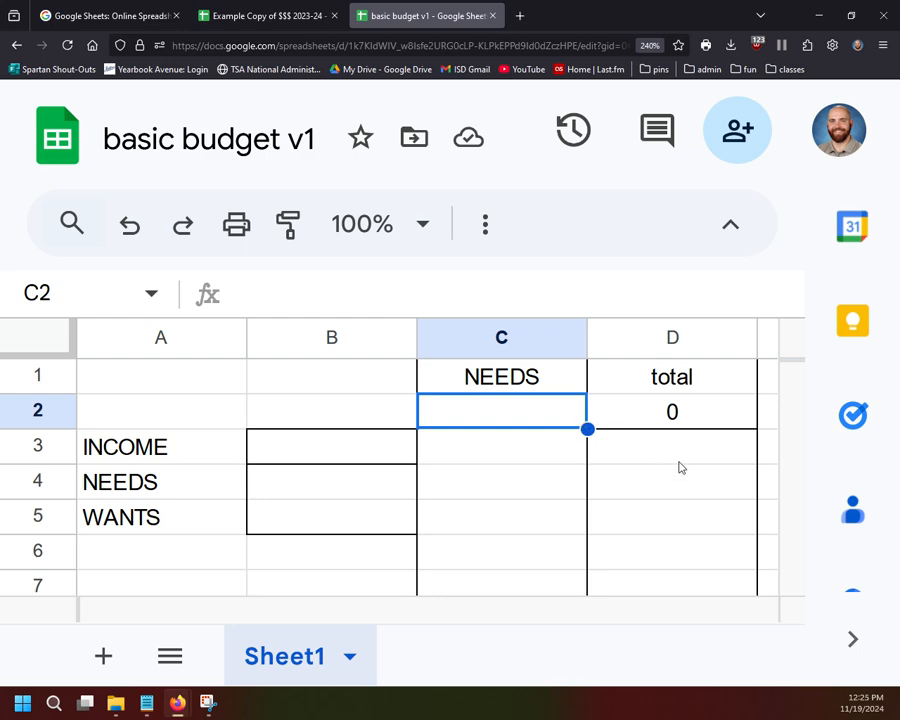
pyautogui.write('1')
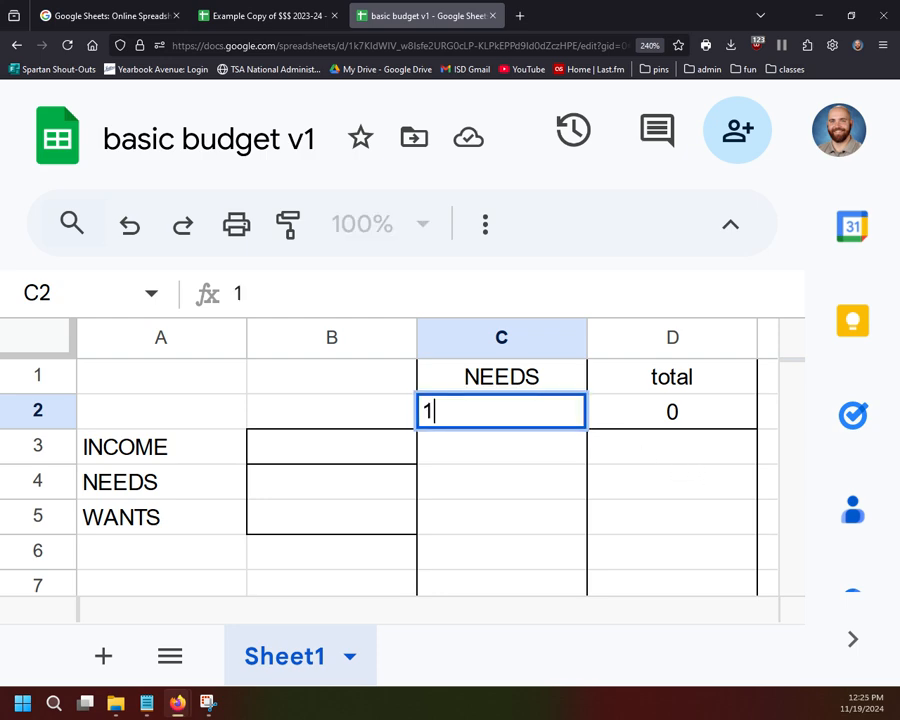
pyautogui.press('Return')
pyautogui.write('2')
pyautogui.press('Return')
pyautogui.write('3')
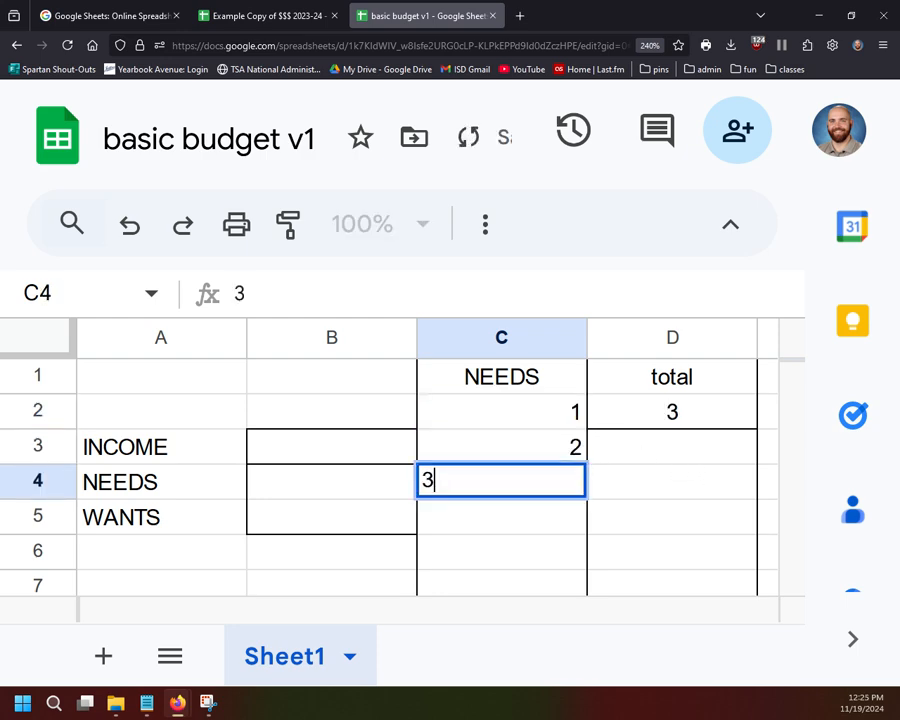
pyautogui.press('Return')
pyautogui.write('4')
pyautogui.press('Return')
pyautogui.write('5')
pyautogui.press('Return')
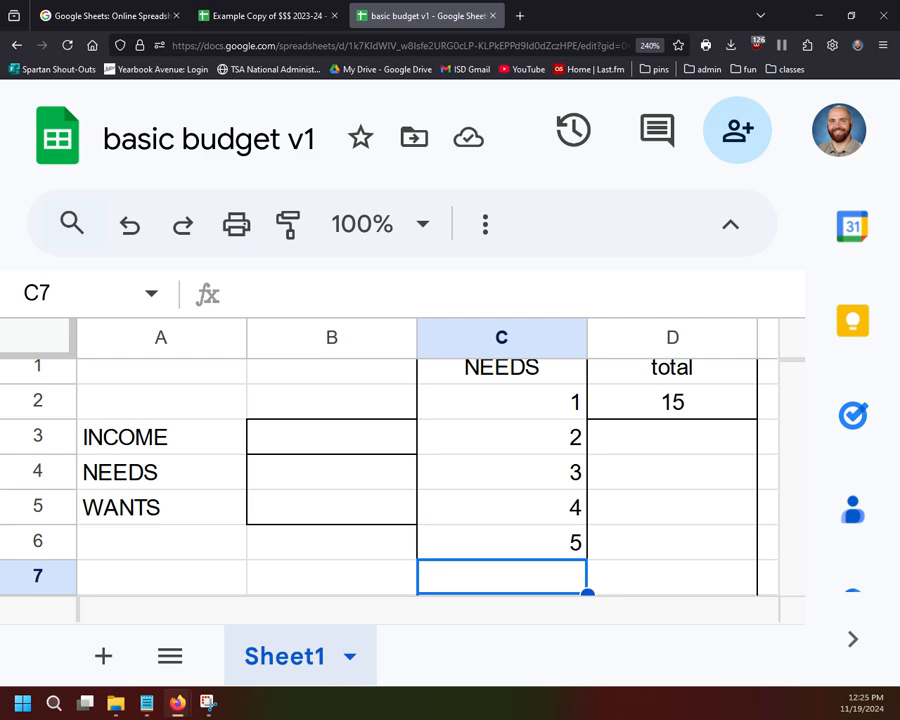
# - Delete the test numbers from C2 to C6 in the NEEDS column
pyautogui.click(570, 408)
pyautogui.click(548, 440)
pyautogui.press('Delete')
pyautogui.click(550, 463)
pyautogui.press('Delete')
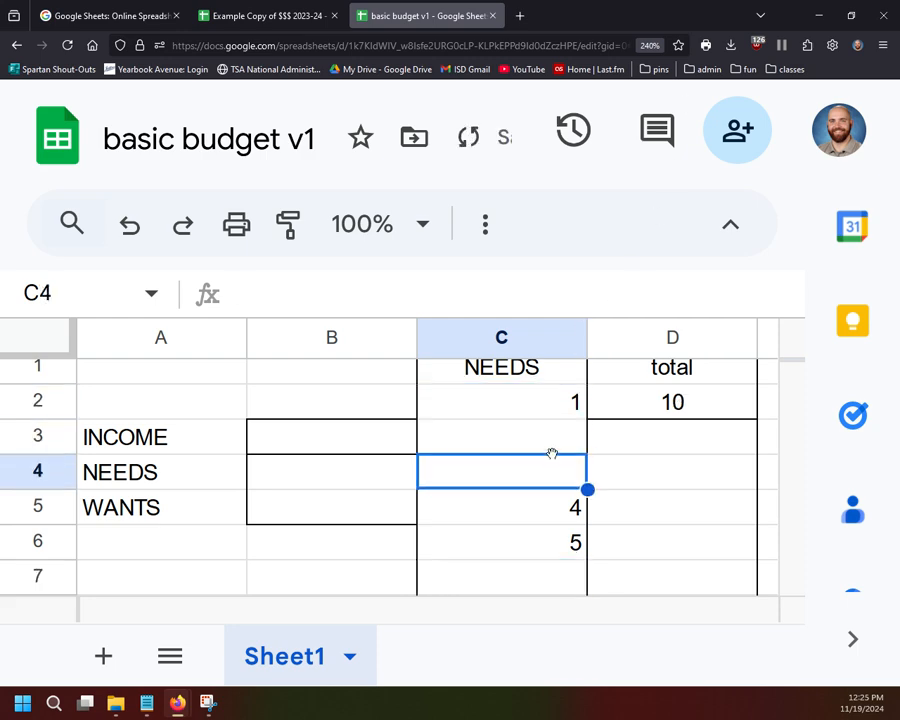
pyautogui.click(572, 408)
pyautogui.press('Delete')
pyautogui.click(548, 520)
pyautogui.press('Delete')
pyautogui.click(548, 530)
pyautogui.press('Delete')
pyautogui.click(690, 516)
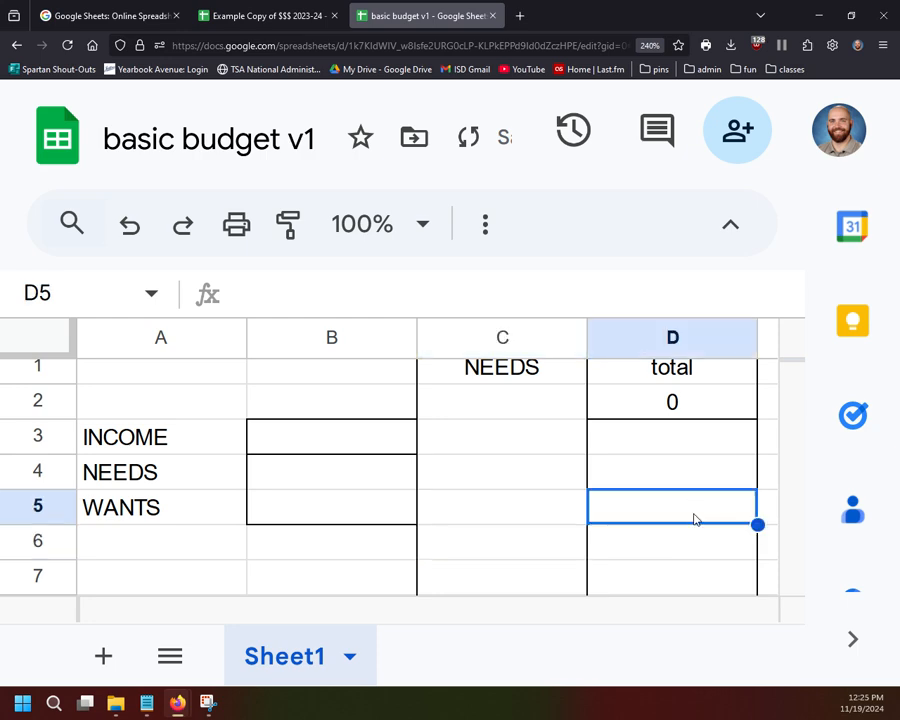
pyautogui.scroll(1, 645, 460)
pyautogui.click(673, 412)
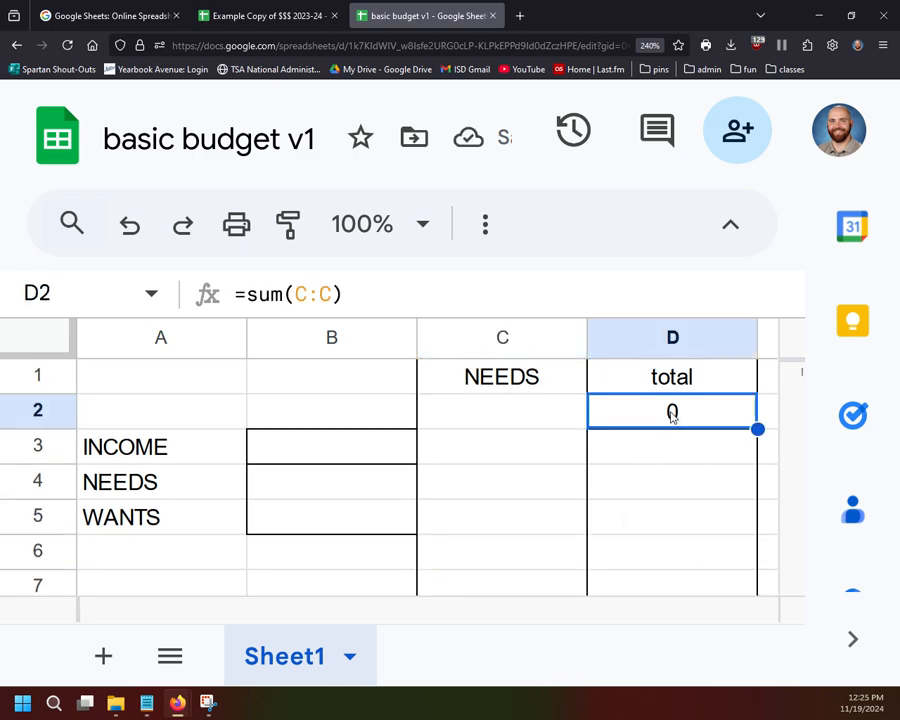
pyautogui.scroll(-4, 676, 411)
pyautogui.hotkey('alt', 'Left')
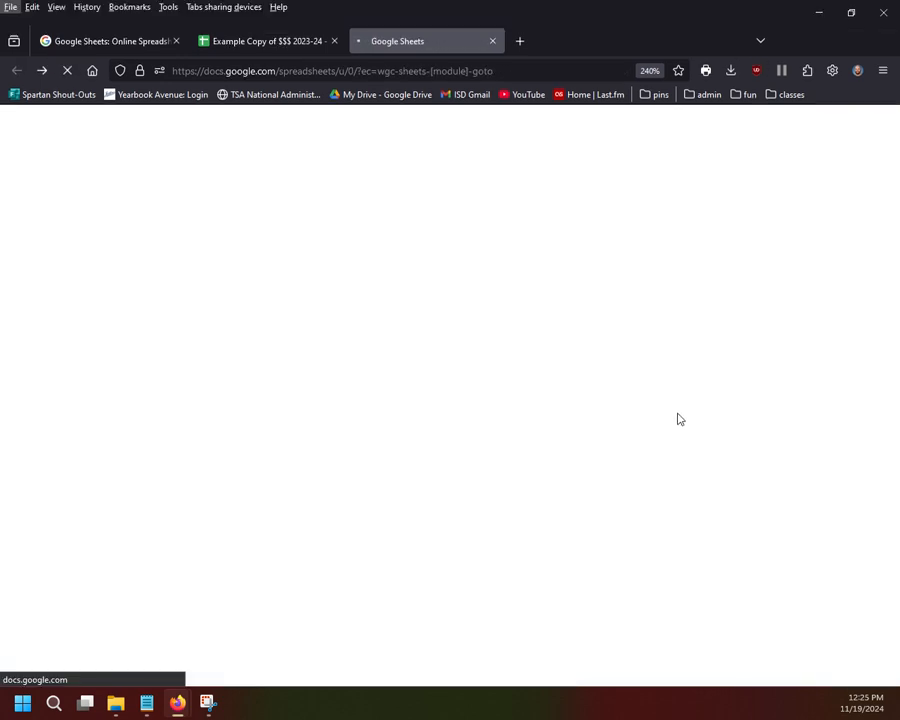
pyautogui.hotkey('alt', 'Right')
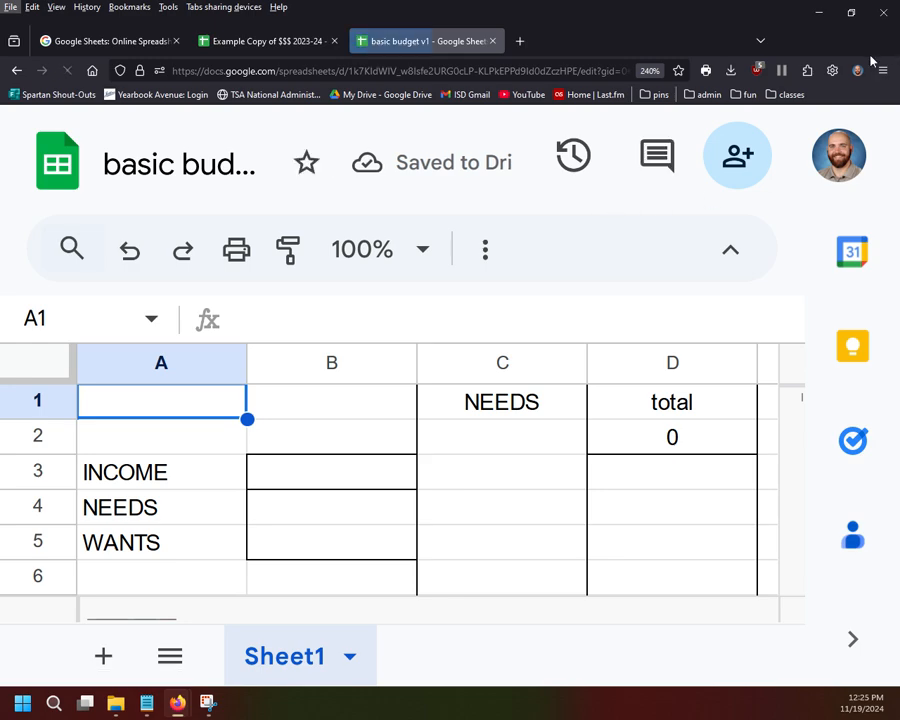
# - Reduce the browser's page zoom to 133%
pyautogui.click(883, 70)
pyautogui.click(808, 386)
pyautogui.click(808, 386)
pyautogui.click(808, 386)
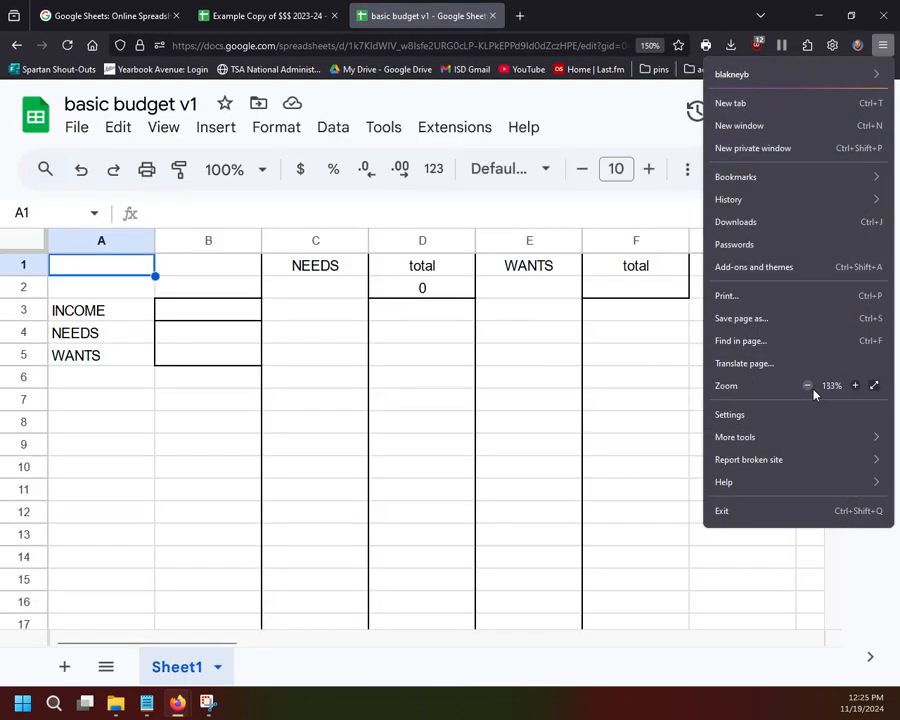
pyautogui.click(808, 386)
pyautogui.click(605, 341)
# - Copy the NEEDS total formula from D2 and paste it into F2 under the WANTS total heading
pyautogui.click(352, 262)
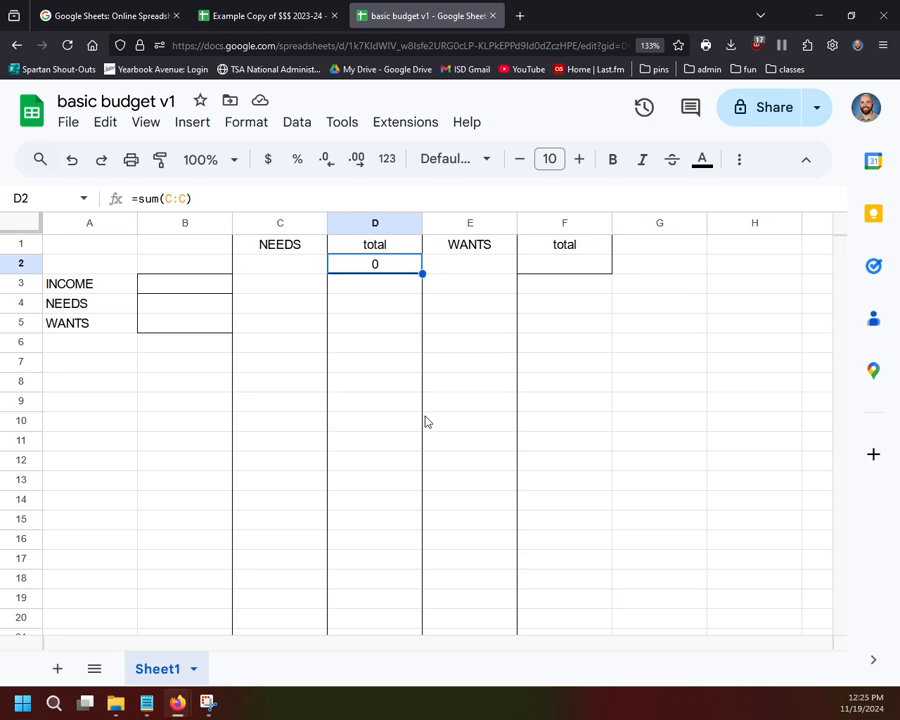
pyautogui.hotkey('ctrl', 'c')
pyautogui.click(578, 270)
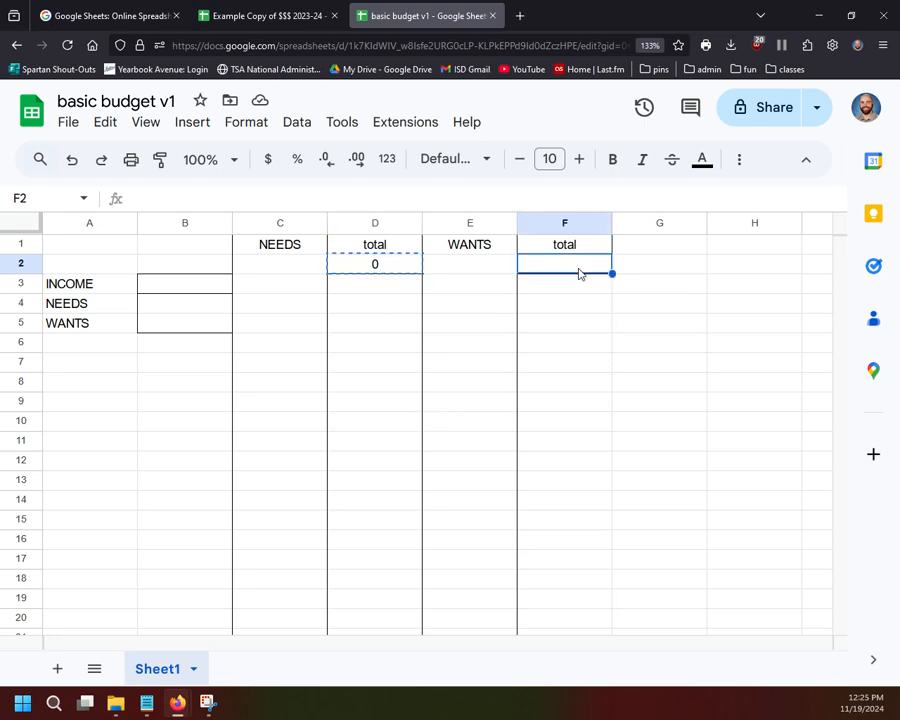
pyautogui.hotkey('ctrl', 'v')
pyautogui.click(590, 322)
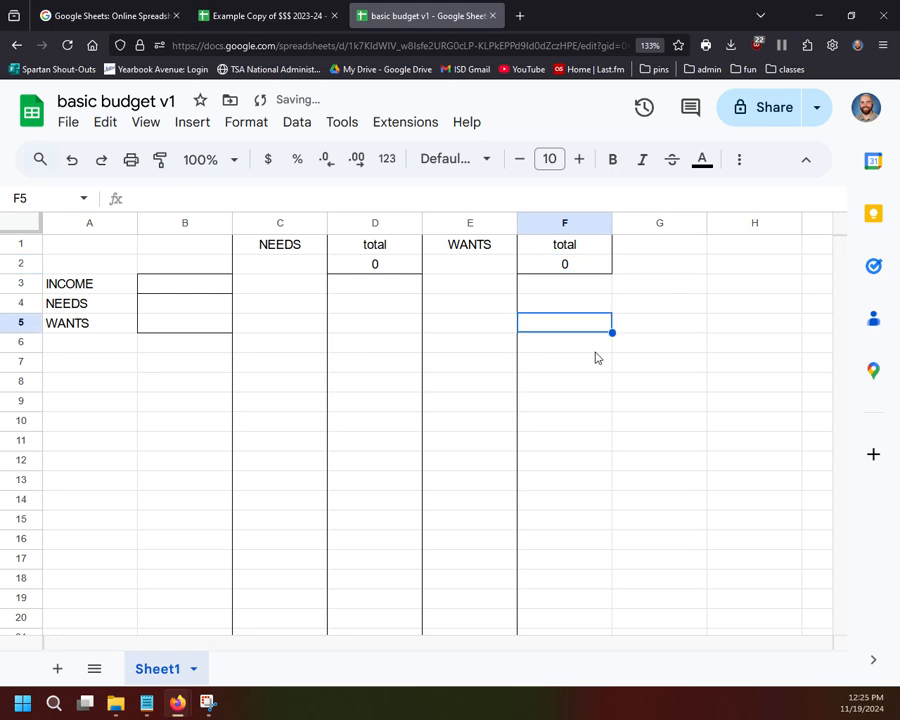
# - Examine which column the pasted sum formula in F2 refers to
pyautogui.click(572, 268)
pyautogui.doubleClick(184, 198)
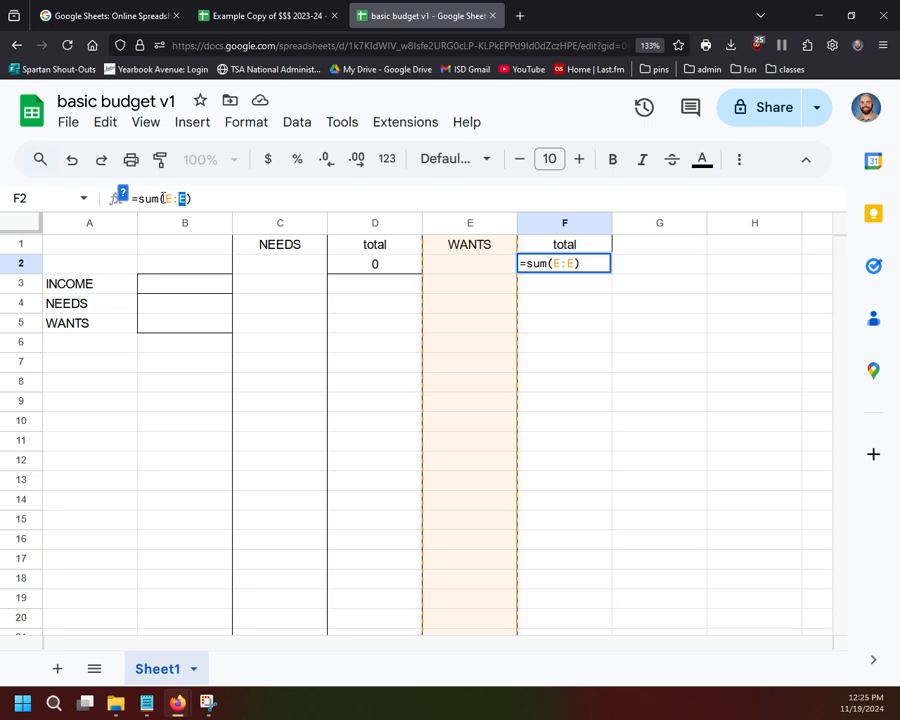
pyautogui.click(169, 199)
pyautogui.doubleClick(169, 199)
pyautogui.click(414, 345)
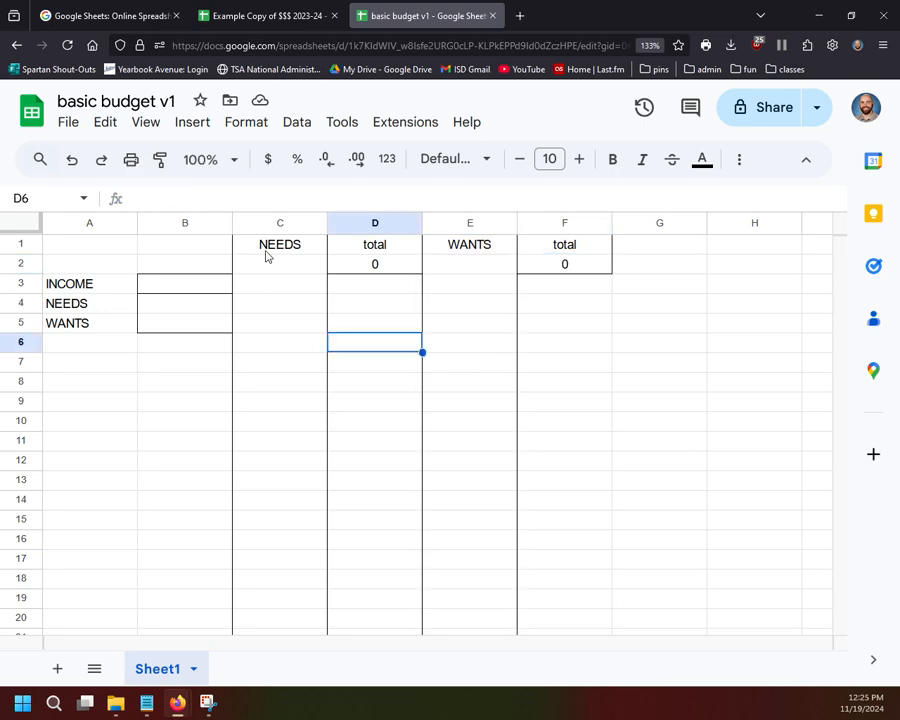
pyautogui.click(560, 267)
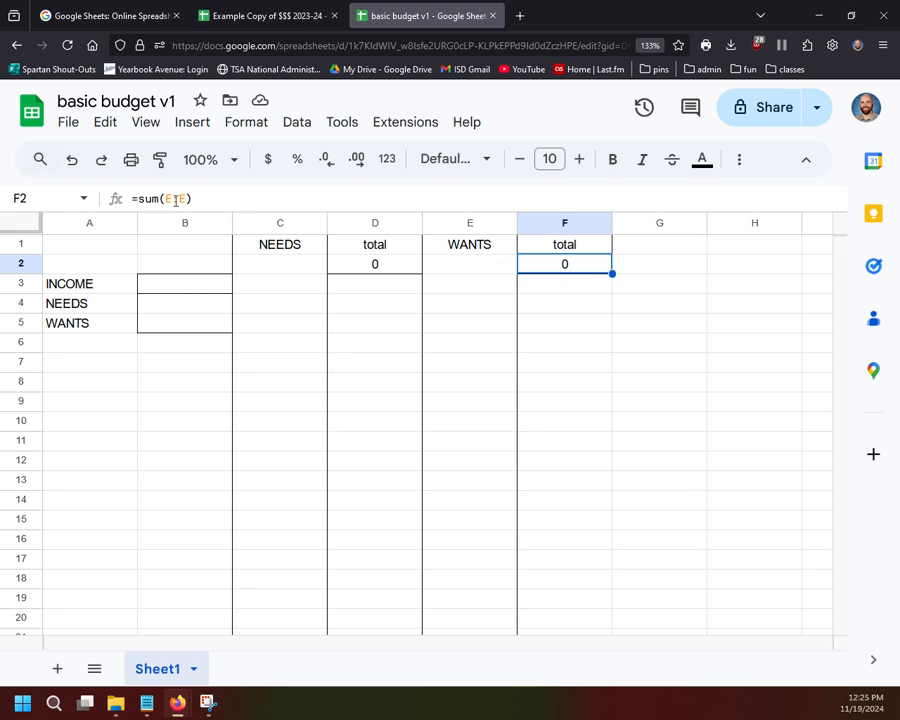
pyautogui.click(287, 263)
# - Change the F2 formula to =sum(C:C) and dismiss the suggested =SUM(E:E) correction
pyautogui.click(574, 263)
pyautogui.press('Return')
pyautogui.click(172, 198)
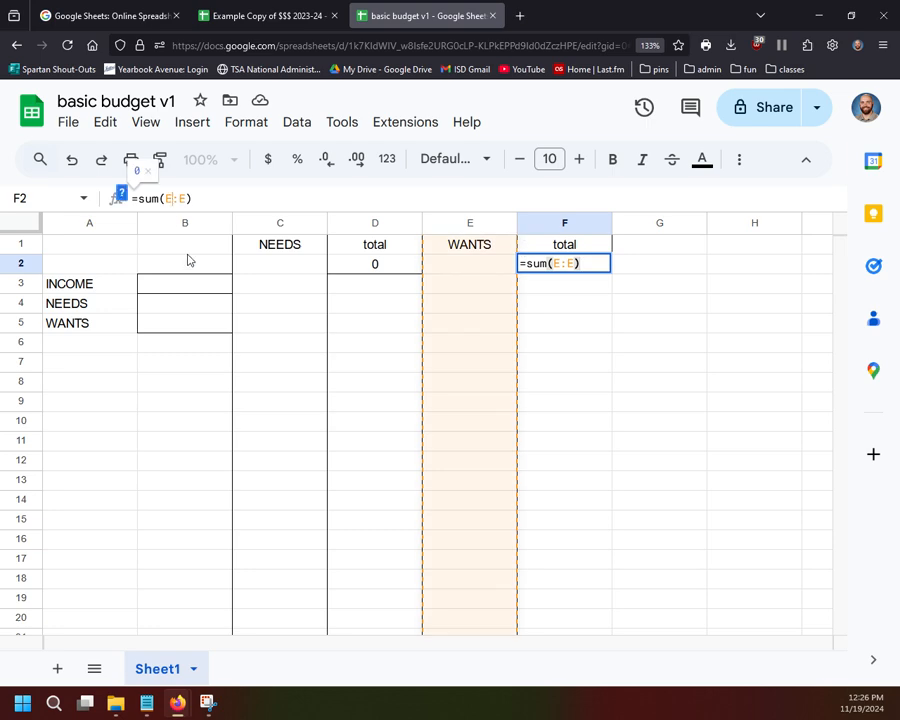
pyautogui.press('BackSpace')
pyautogui.write('c')
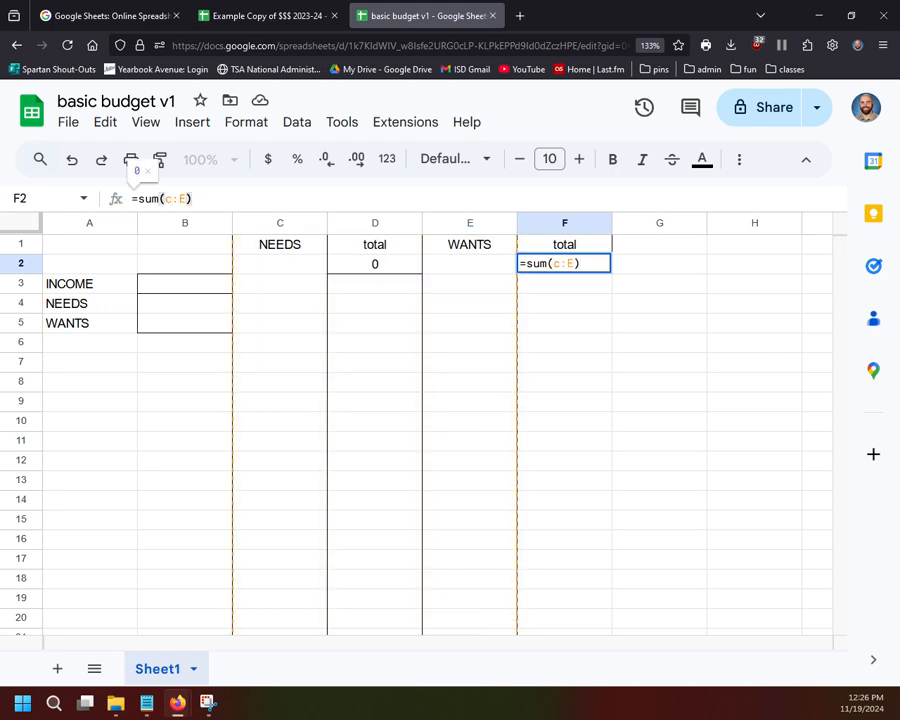
pyautogui.click(620, 422)
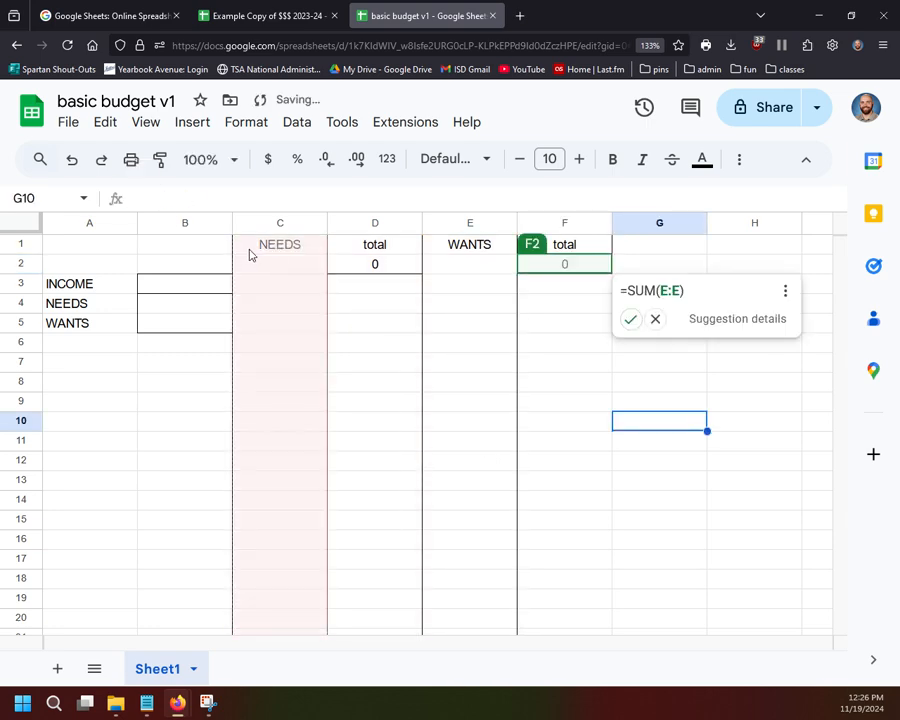
pyautogui.click(655, 319)
pyautogui.click(574, 316)
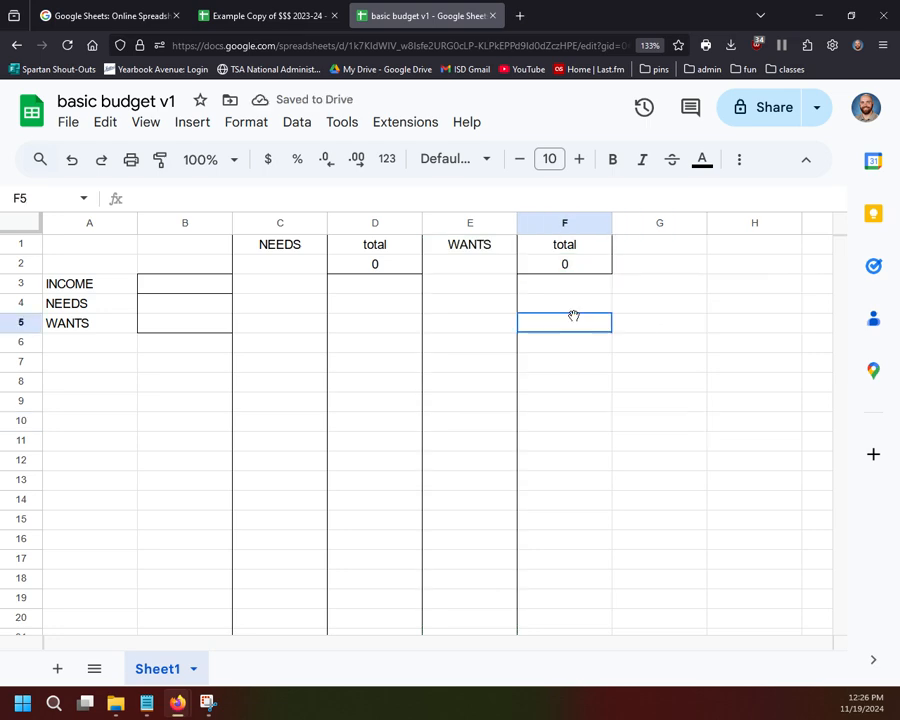
# - Enter the test numbers 1, 2, 2, 3, 3 and 3 in C2 to C7 of the NEEDS column
pyautogui.click(292, 282)
pyautogui.press('Up')
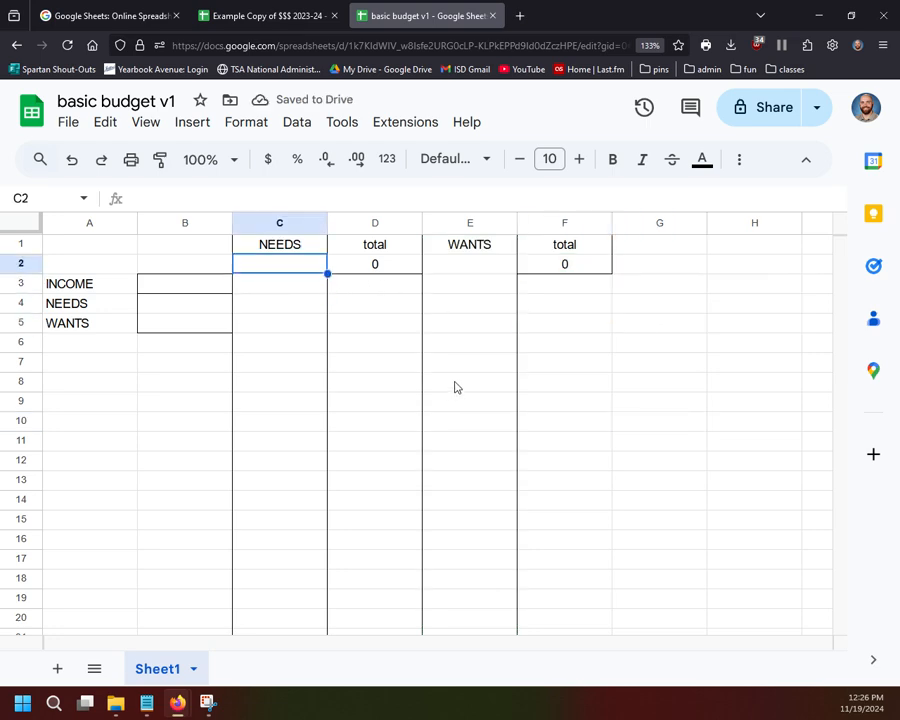
pyautogui.write('1')
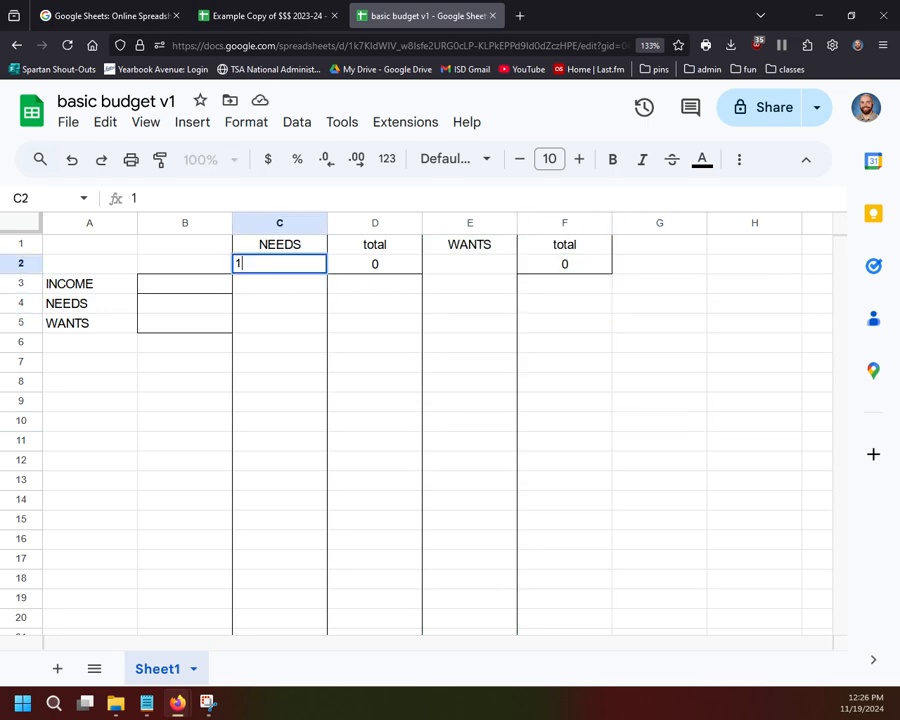
pyautogui.write(' 2 2 3 3 3 3')
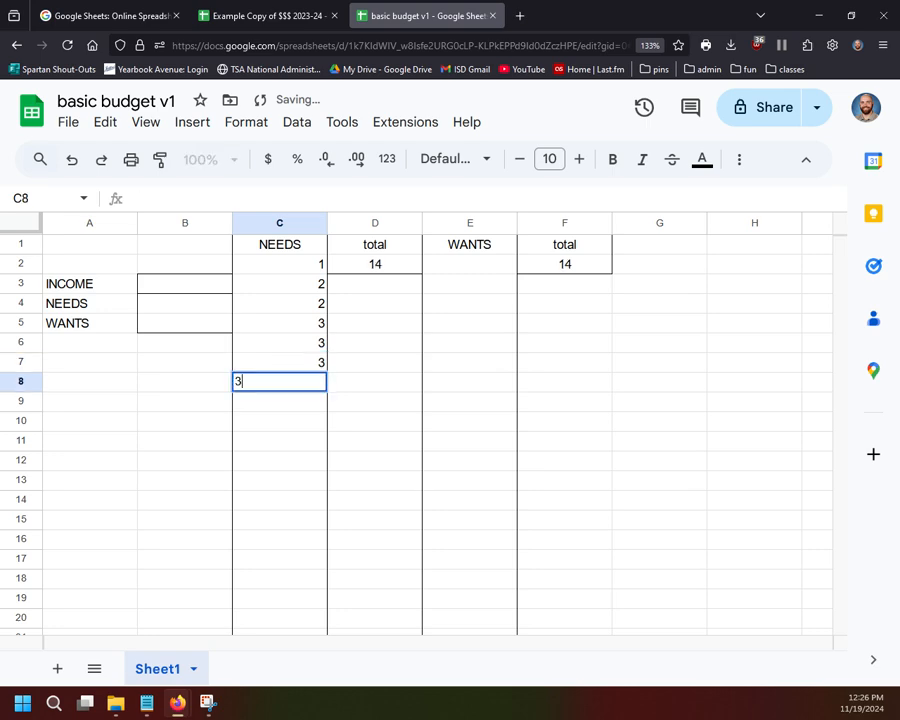
pyautogui.press('Escape')
# - Delete the test numbers from C2 to C7 in the NEEDS column
pyautogui.click(320, 266)
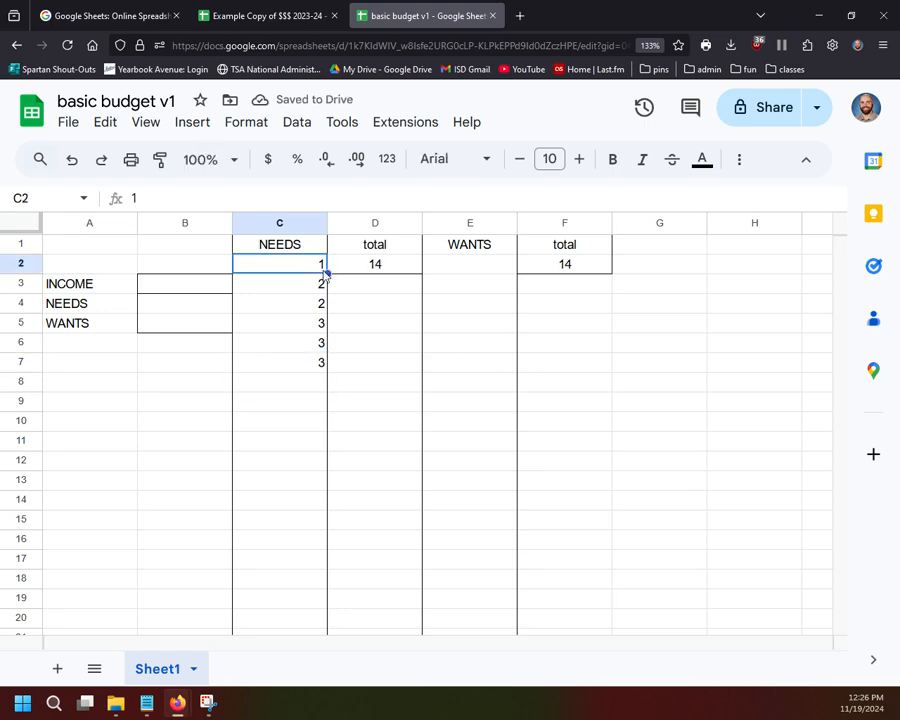
pyautogui.press('Delete')
pyautogui.click(315, 287)
pyautogui.press('Delete')
pyautogui.click(314, 304)
pyautogui.press('Delete')
pyautogui.click(314, 324)
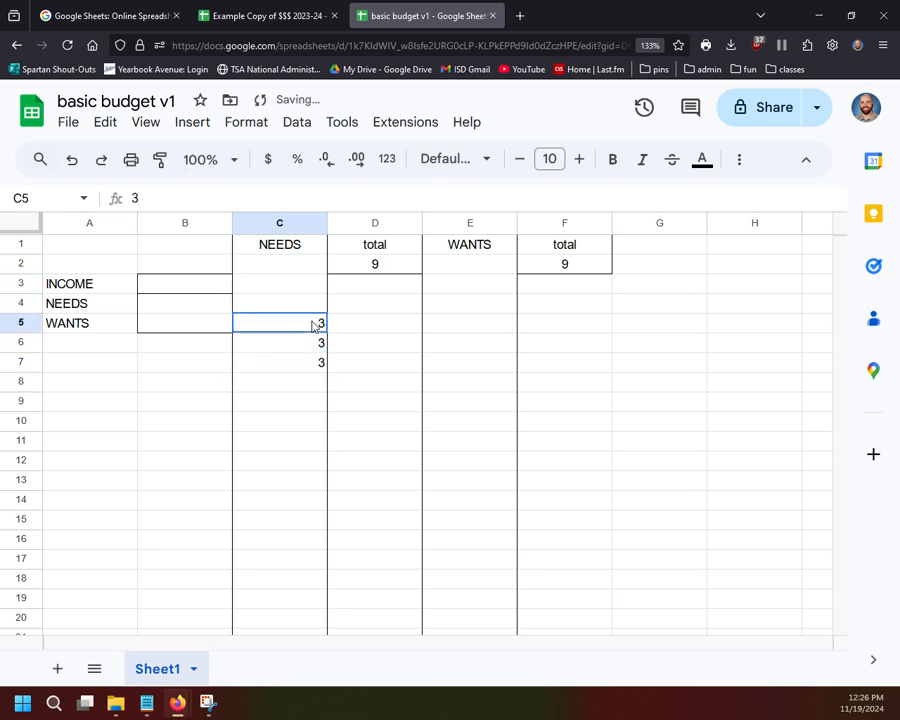
pyautogui.press('Delete')
pyautogui.click(314, 343)
pyautogui.press('Delete')
pyautogui.click(314, 363)
pyautogui.press('Delete')
# - Correct the WANTS total formula in F2 to =sum(e:e)
pyautogui.click(580, 266)
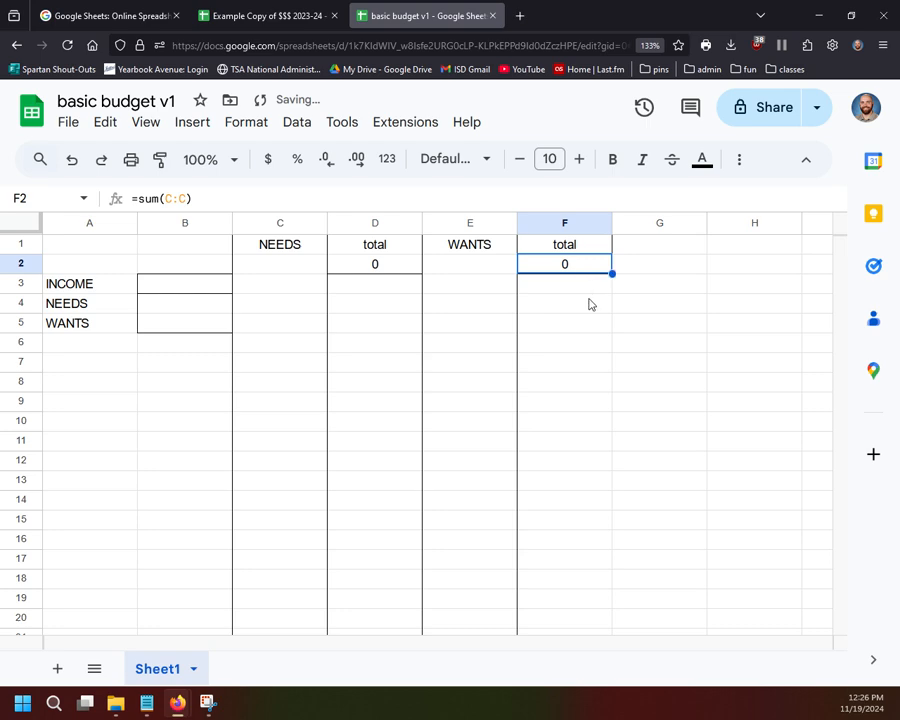
pyautogui.click(203, 200)
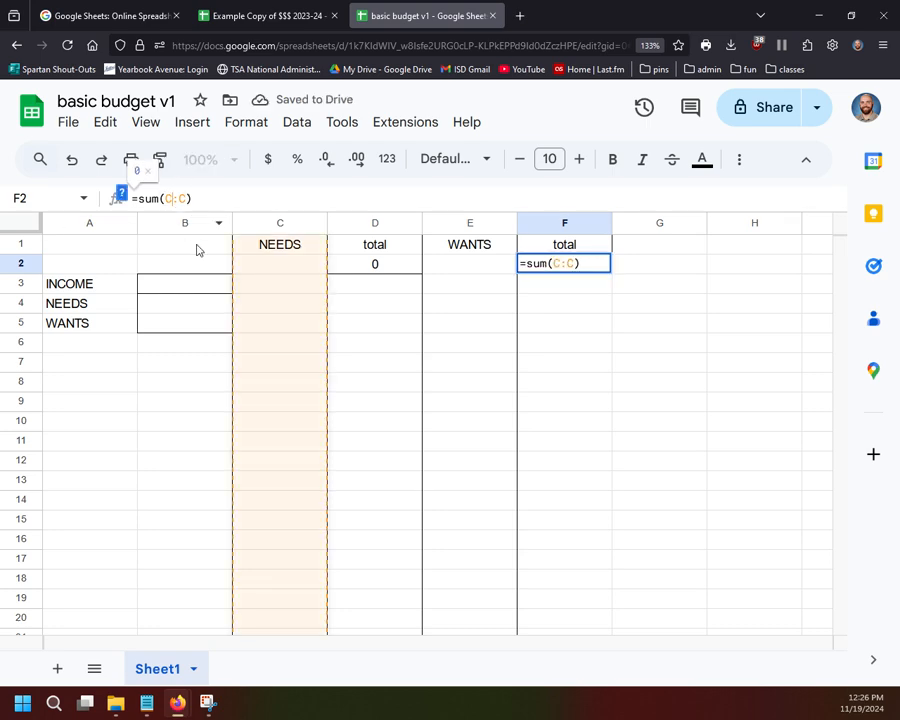
pyautogui.press('BackSpace')
pyautogui.write('e')
pyautogui.press('Right')
pyautogui.press('Right')
pyautogui.press('BackSpace')
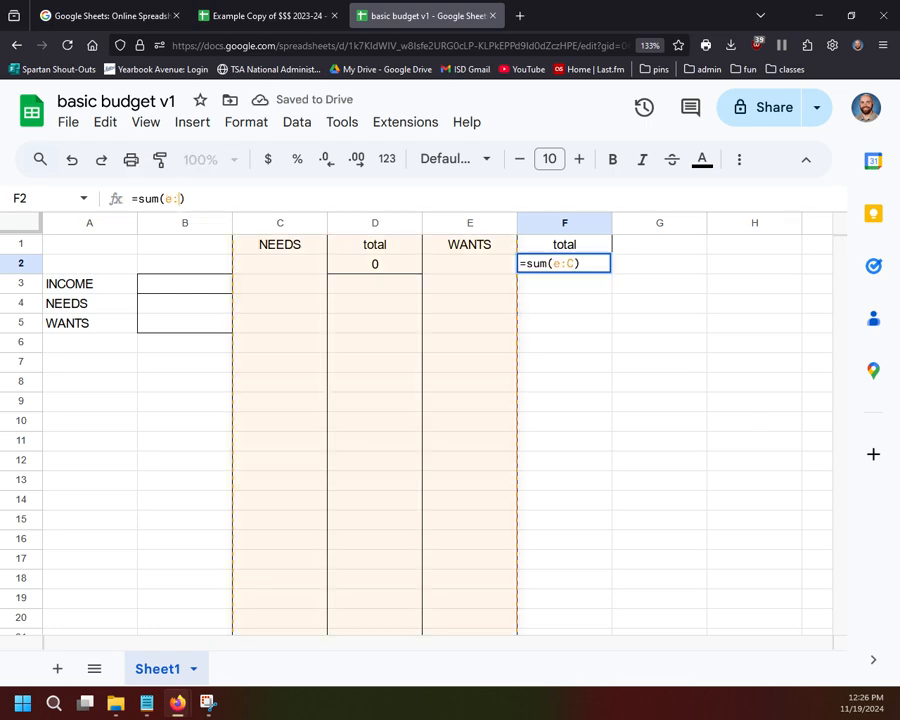
pyautogui.write('e')
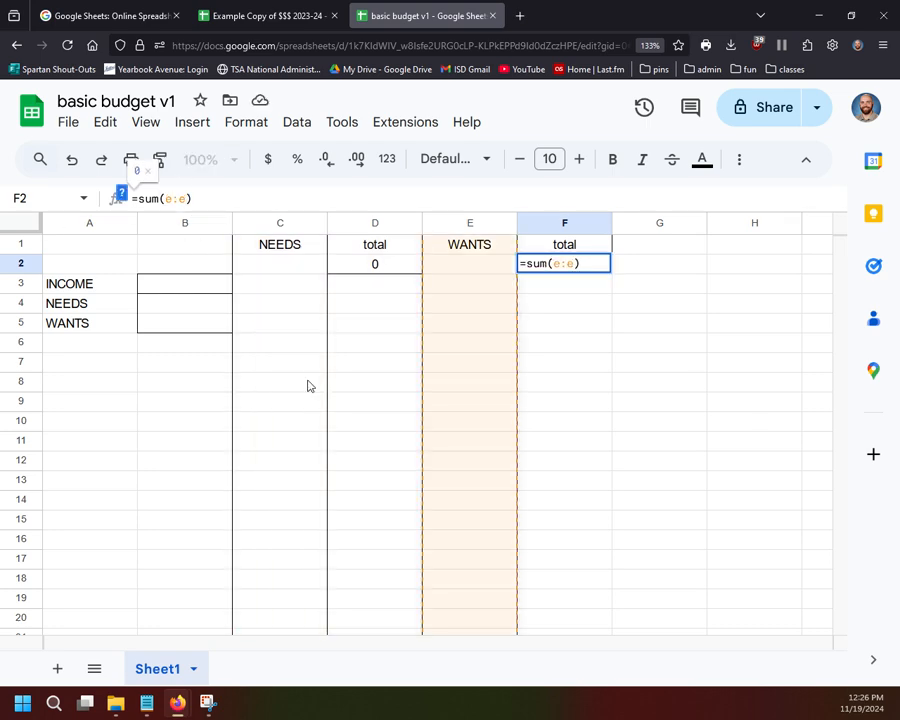
pyautogui.click(617, 393)
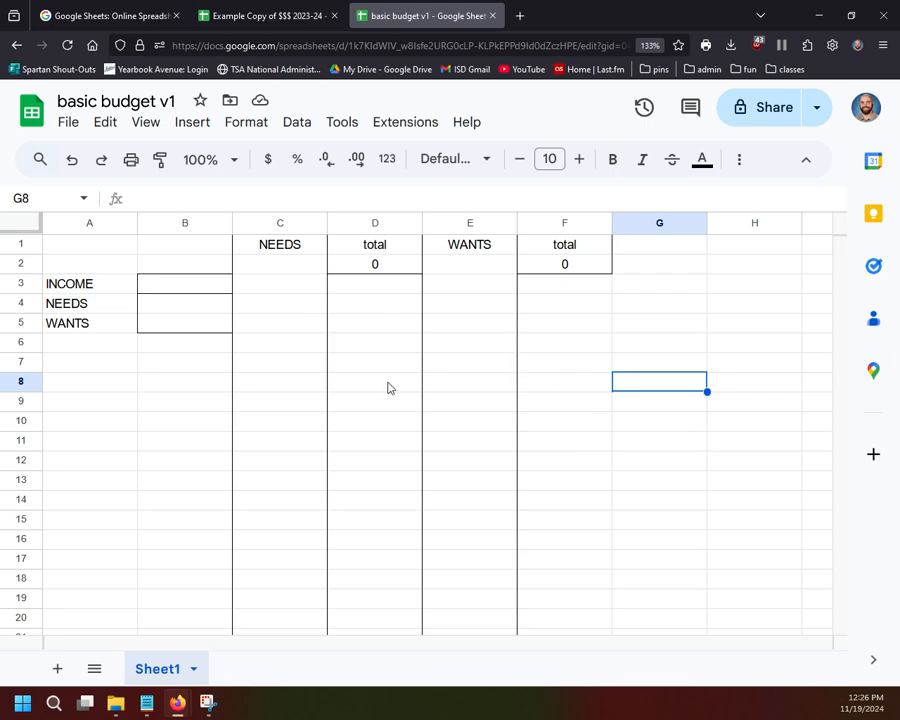
# - Enter the expenses 60 in C2 and 300 in C3 of the NEEDS column
pyautogui.click(274, 267)
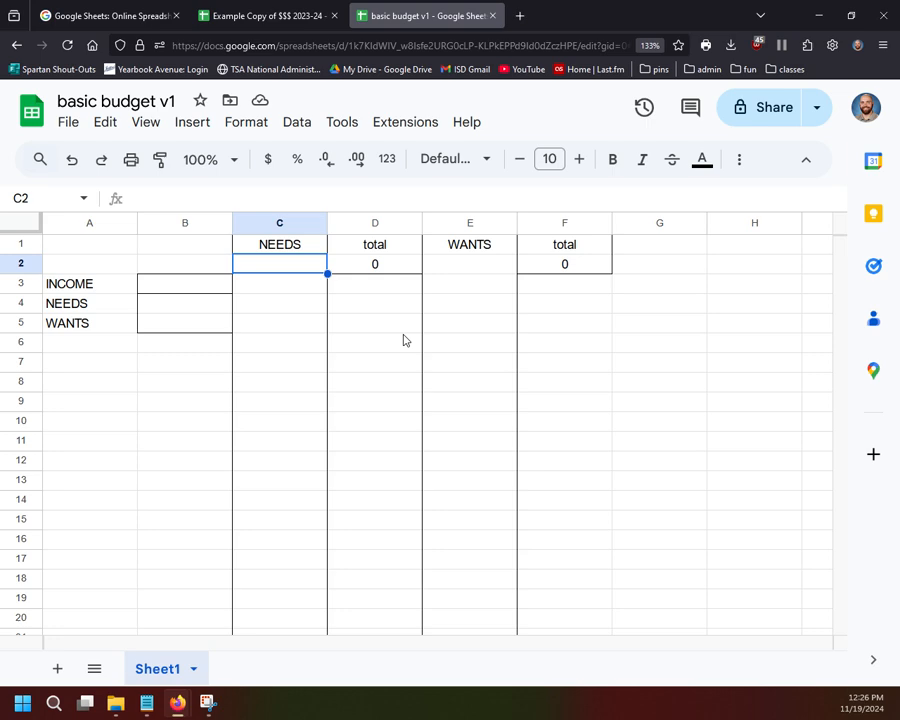
pyautogui.write('60')
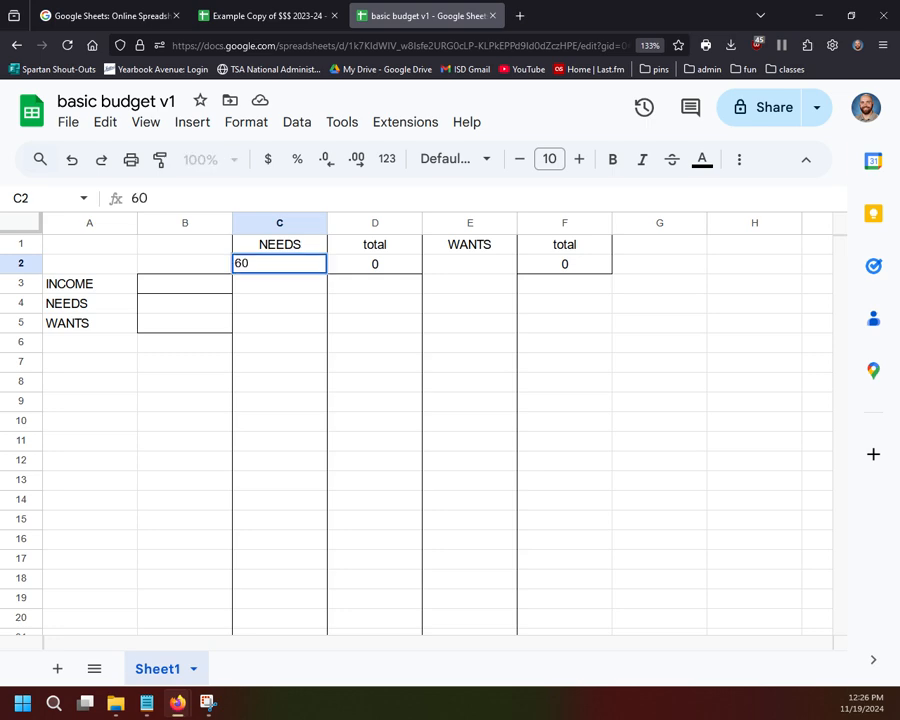
pyautogui.press('Return')
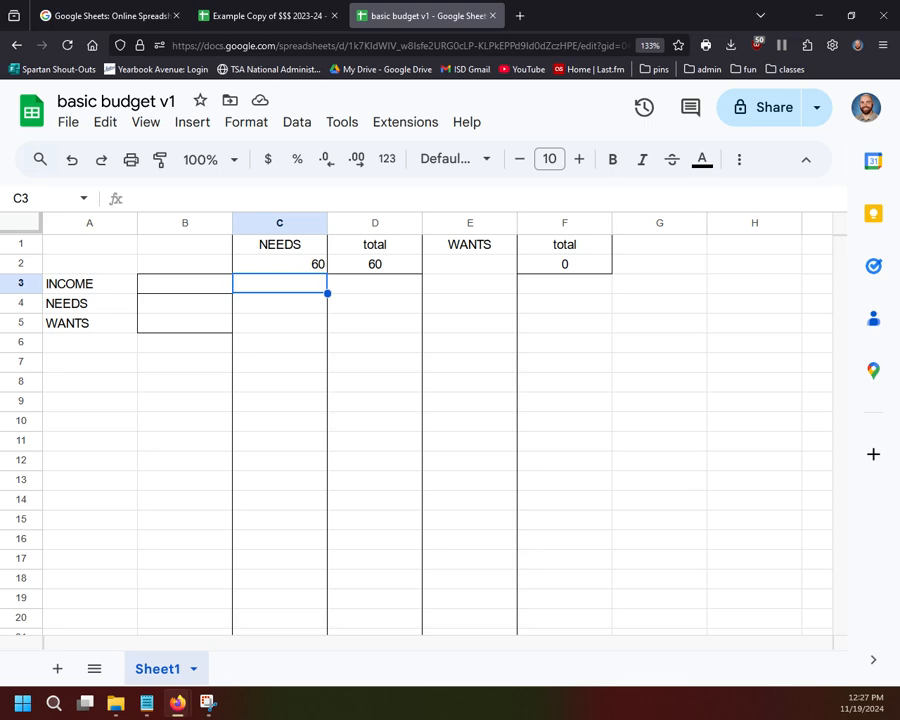
pyautogui.write('300')
pyautogui.press('Tab')
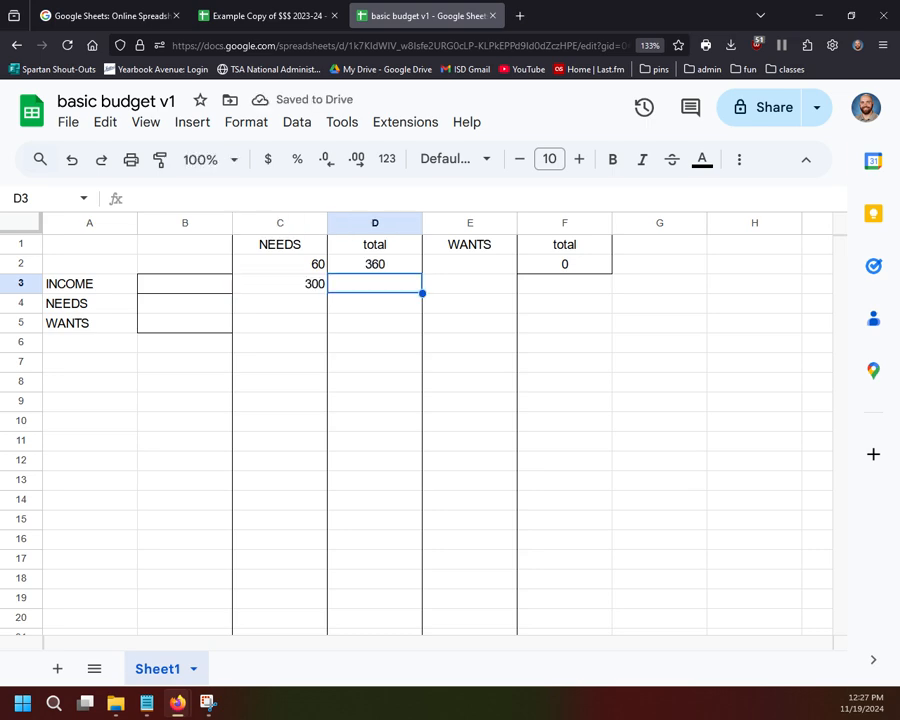
# - Enter the expense 15 in C4 of the NEEDS column
pyautogui.click(281, 308)
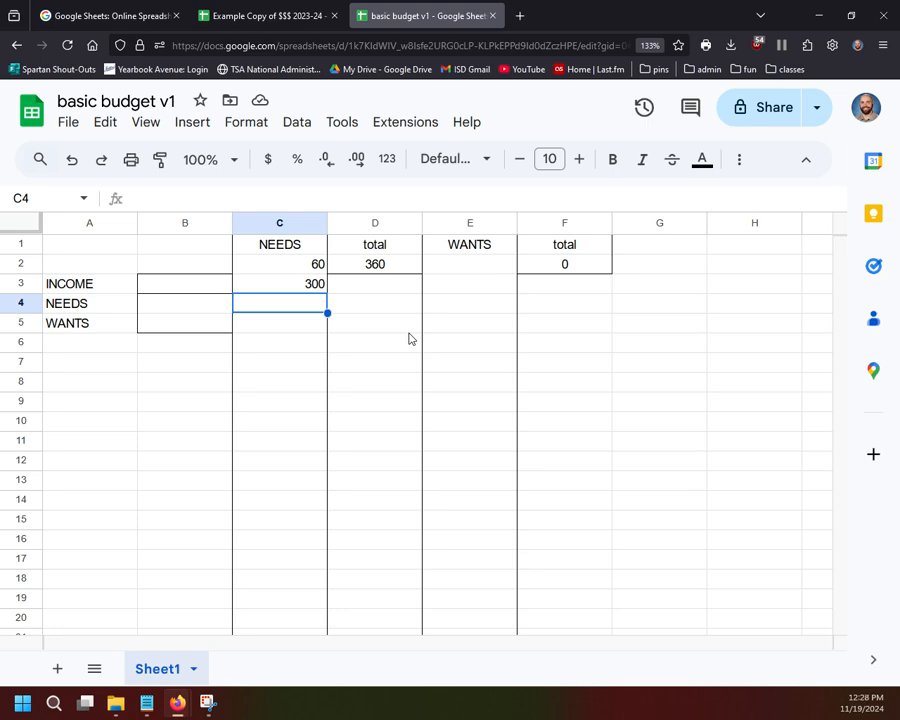
pyautogui.write('15')
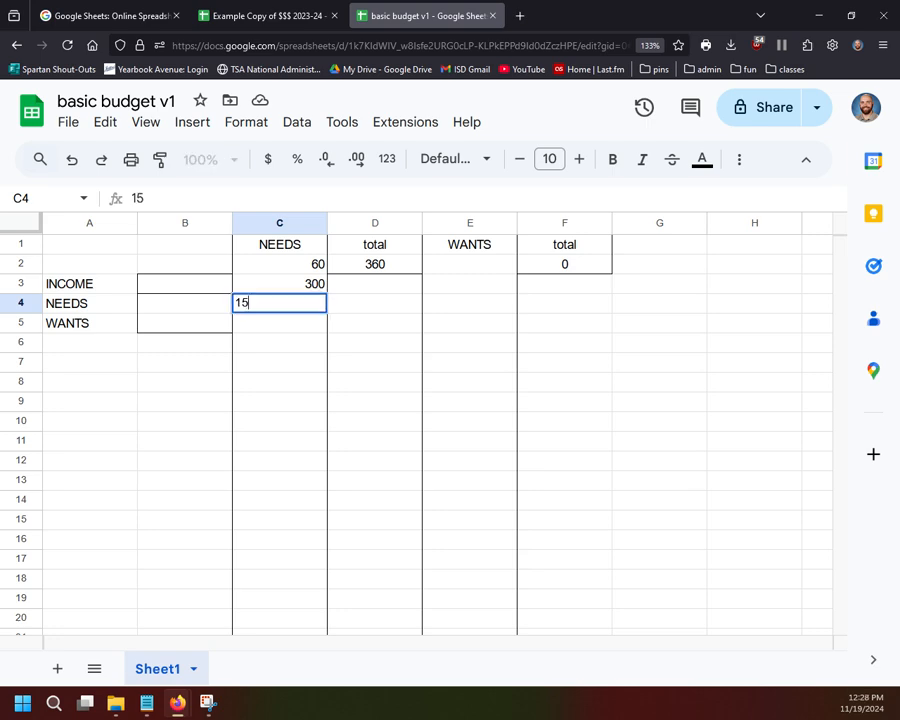
pyautogui.press('Tab')
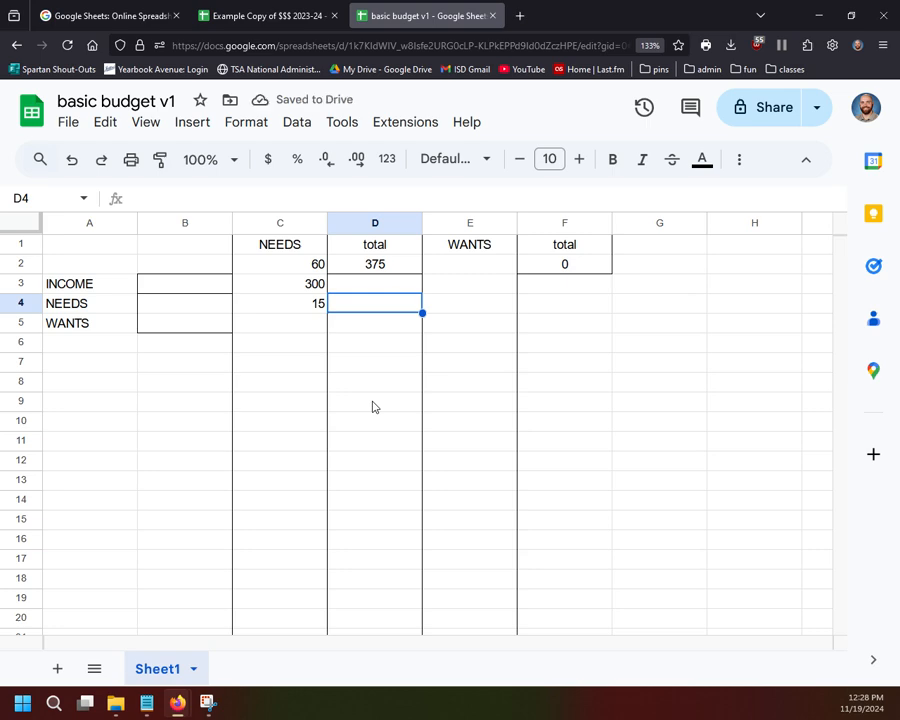
# - Enter the expenses 8, 300 and 300 in E2 to E4 of the WANTS column
pyautogui.click(471, 268)
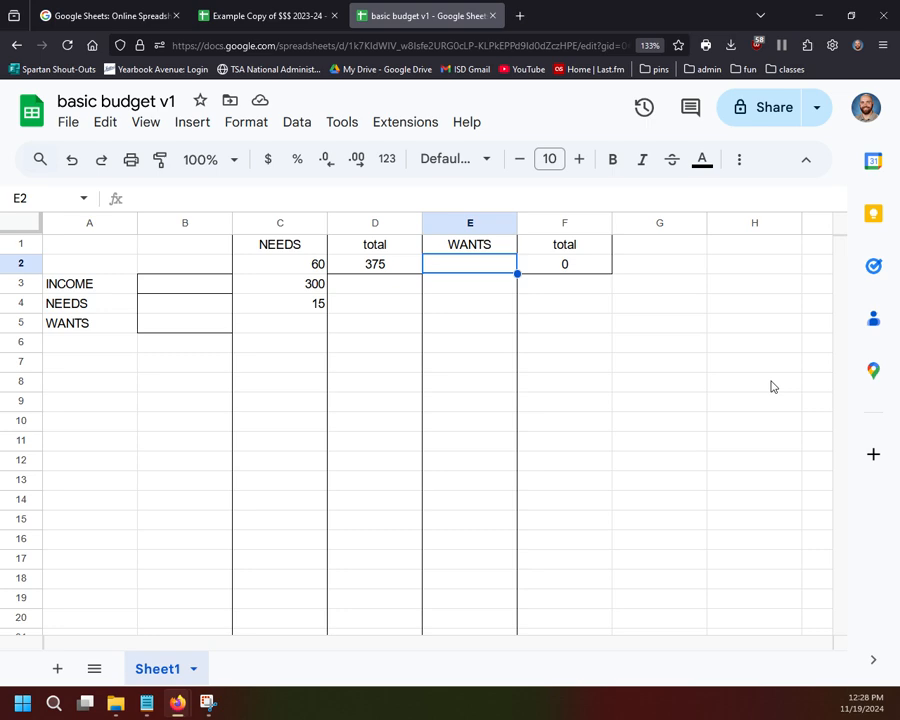
pyautogui.write('8')
pyautogui.press('Return')
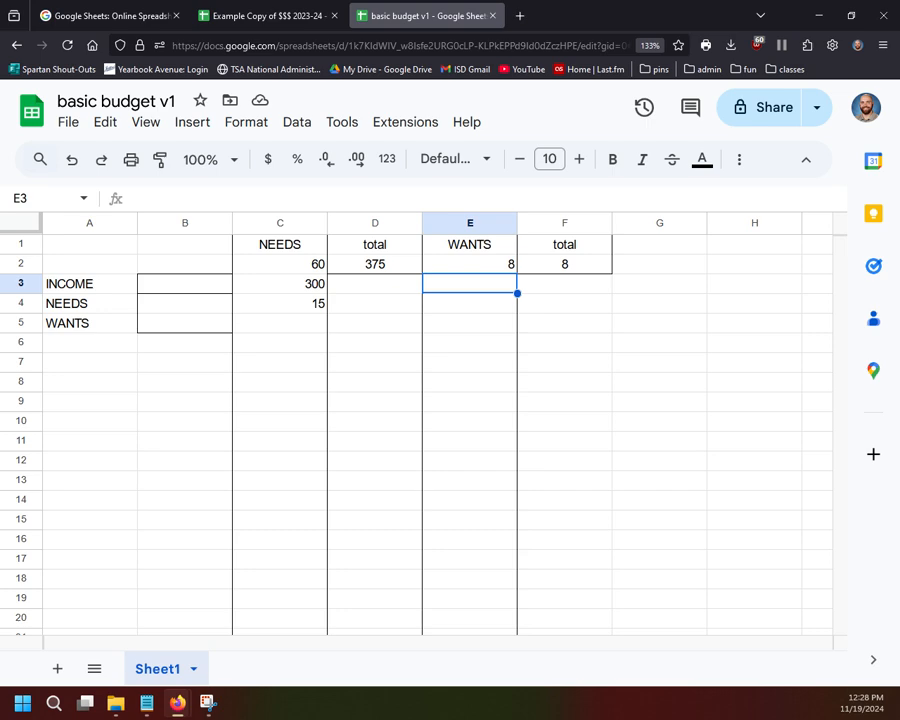
pyautogui.write('300')
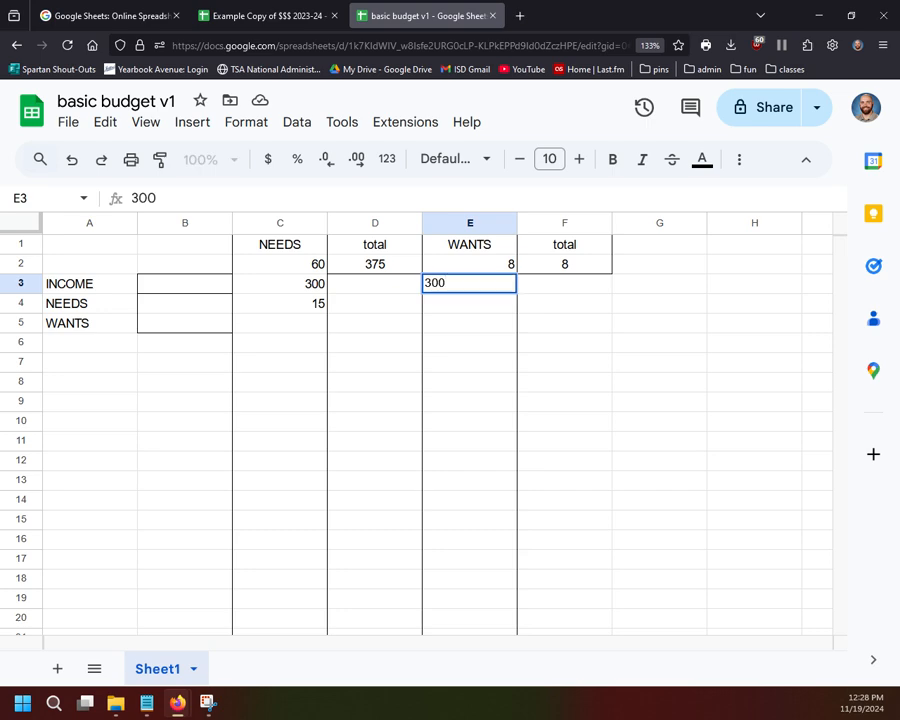
pyautogui.press('Return')
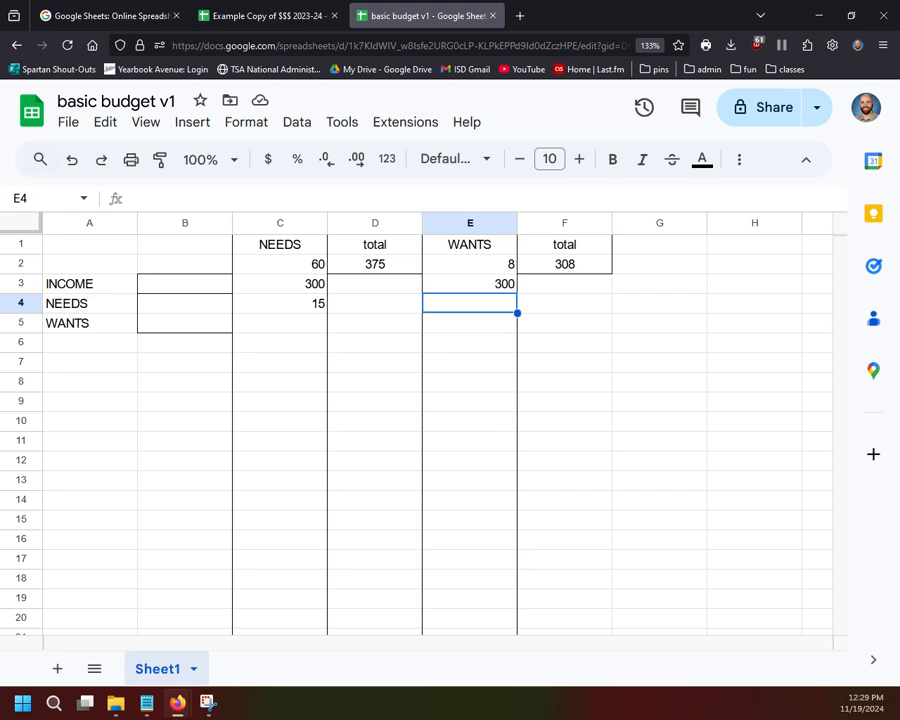
pyautogui.write('500')
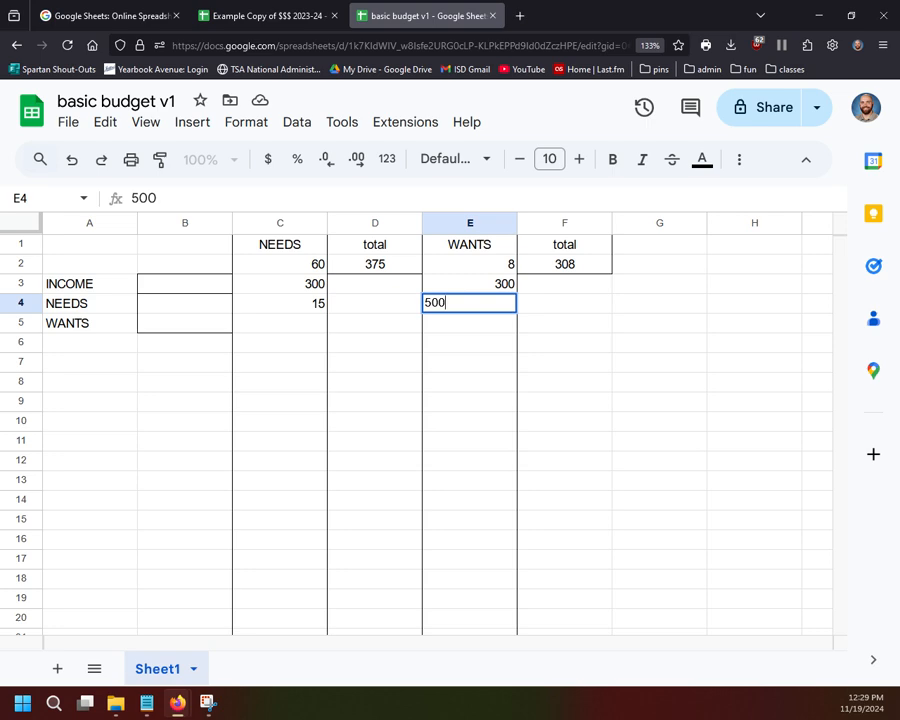
pyautogui.press('BackSpace')
pyautogui.press('BackSpace')
pyautogui.press('BackSpace')
pyautogui.write('3')
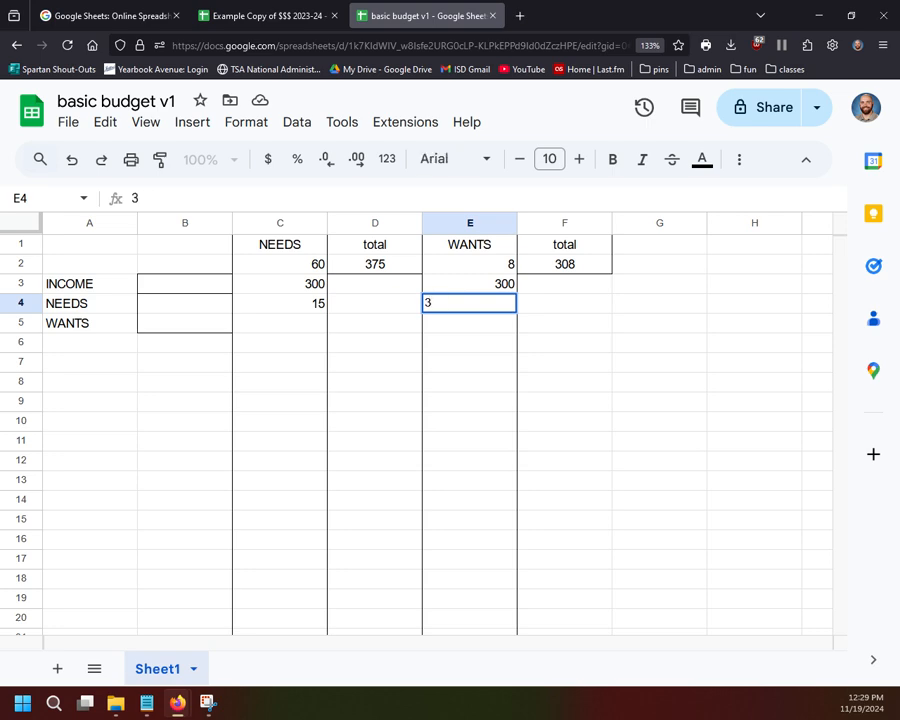
pyautogui.write('00')
pyautogui.press('Return')
pyautogui.click(697, 466)
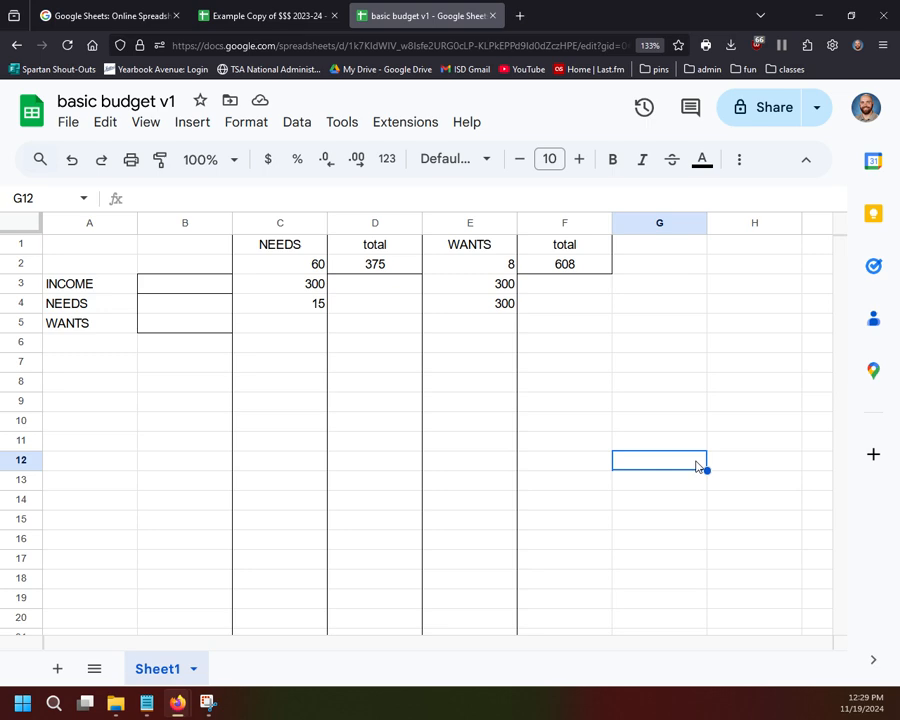
# - Add the comment "gas" to the expense in C2 of the NEEDS column
pyautogui.click(298, 264)
pyautogui.click(741, 160)
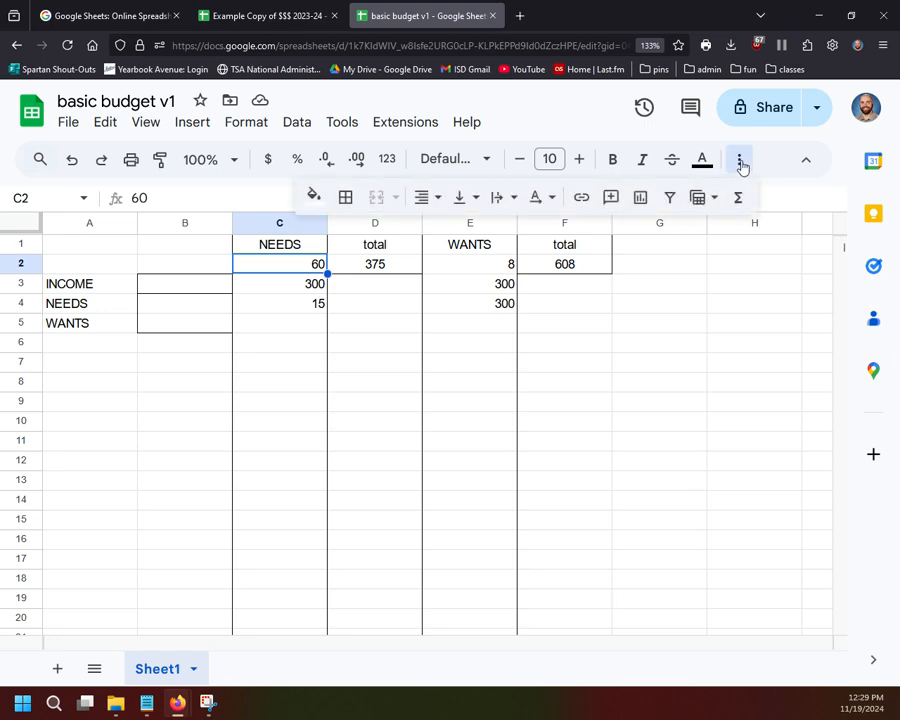
pyautogui.click(704, 362)
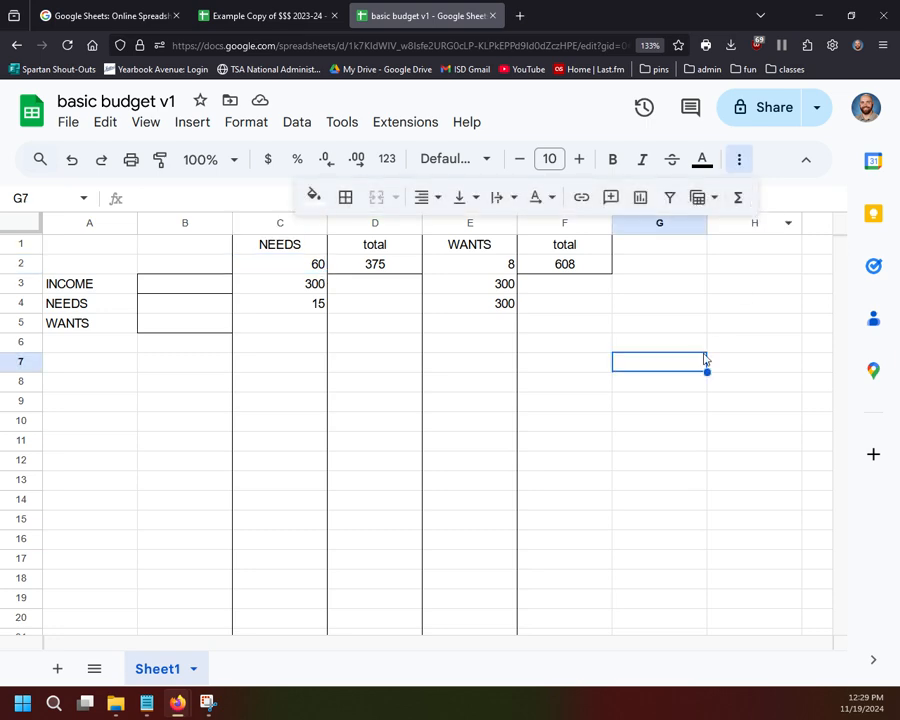
pyautogui.click(306, 263)
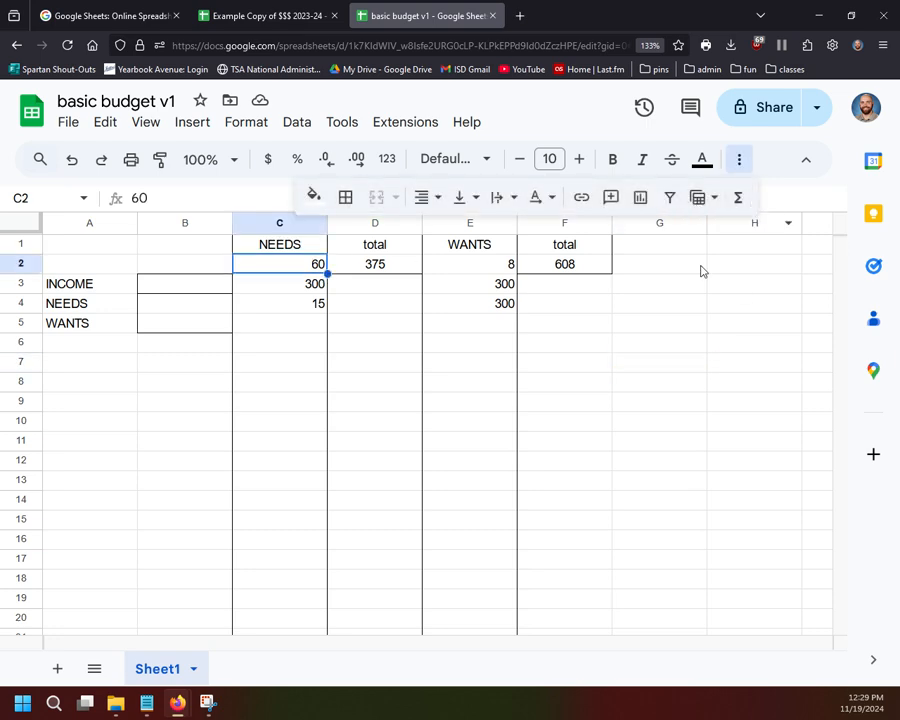
pyautogui.click(740, 161)
pyautogui.click(740, 160)
pyautogui.click(611, 198)
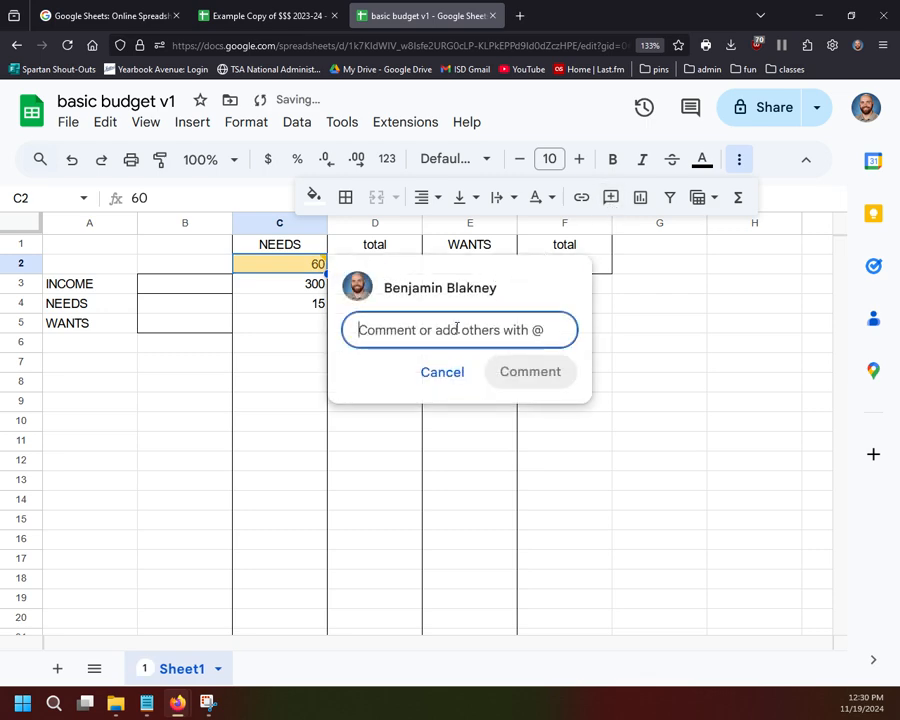
pyautogui.write('gas')
pyautogui.click(550, 381)
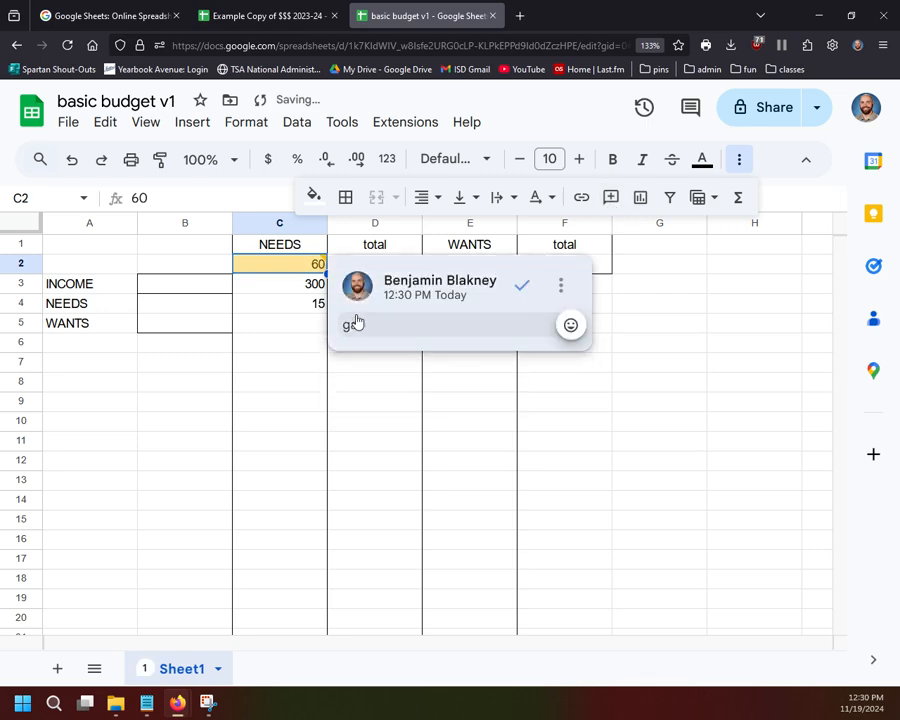
# - Add the comment "car payment" to the expense in C3 of the NEEDS column
pyautogui.click(303, 291)
pyautogui.click(611, 198)
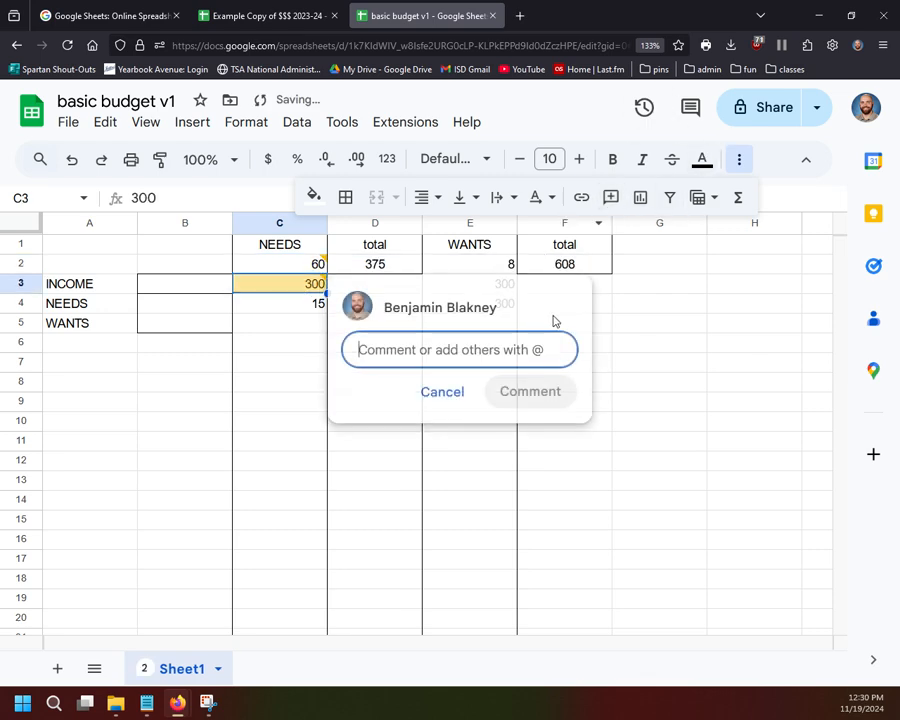
pyautogui.write('car pay')
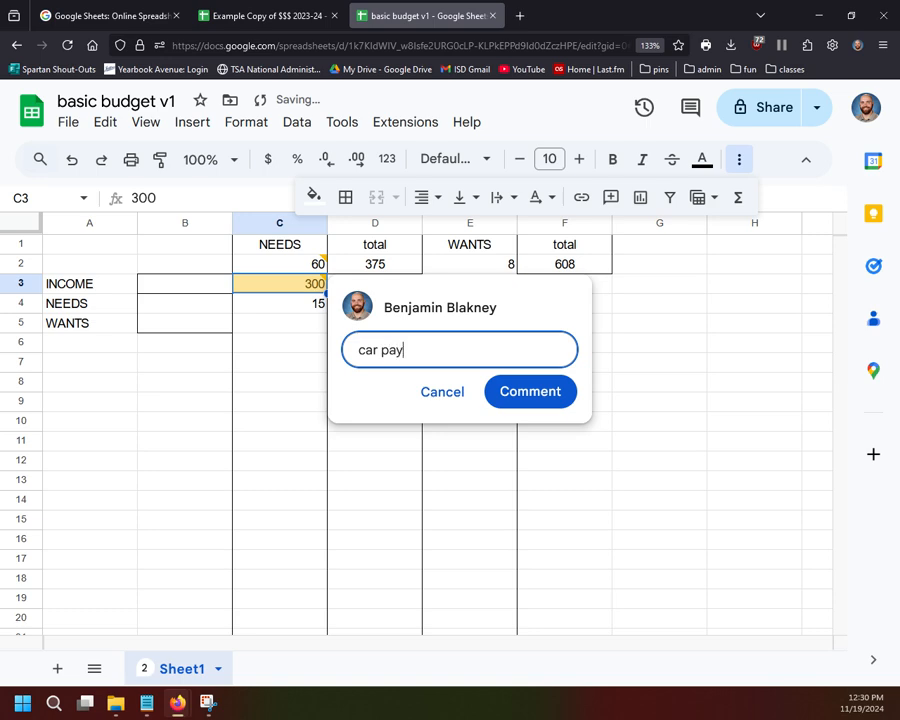
pyautogui.write('ment')
pyautogui.click(532, 393)
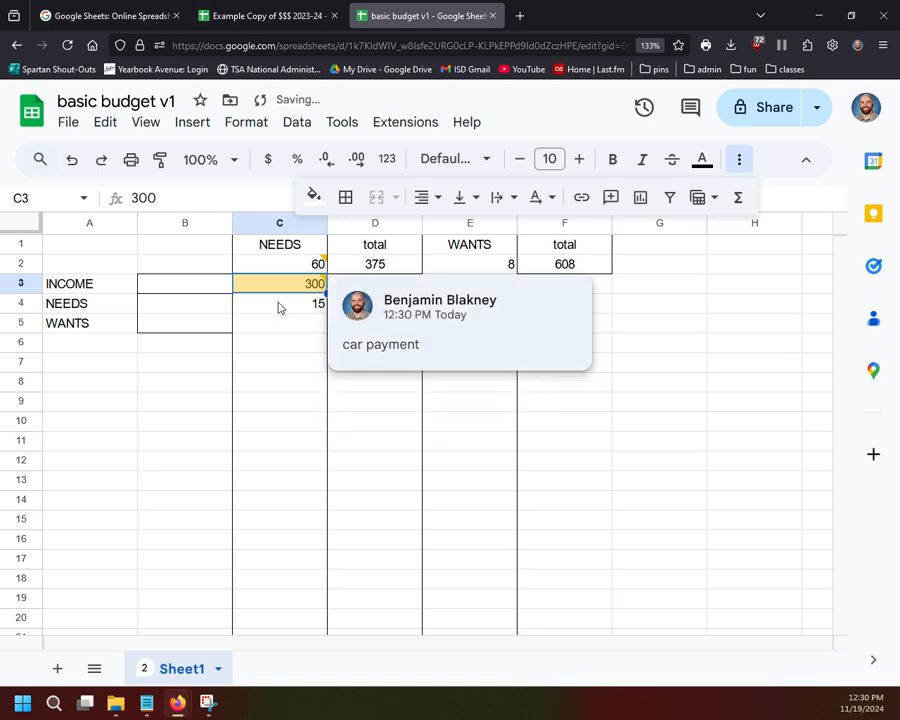
# - Add the comment "fast food" to the expense in C4 of the NEEDS column
pyautogui.click(279, 305)
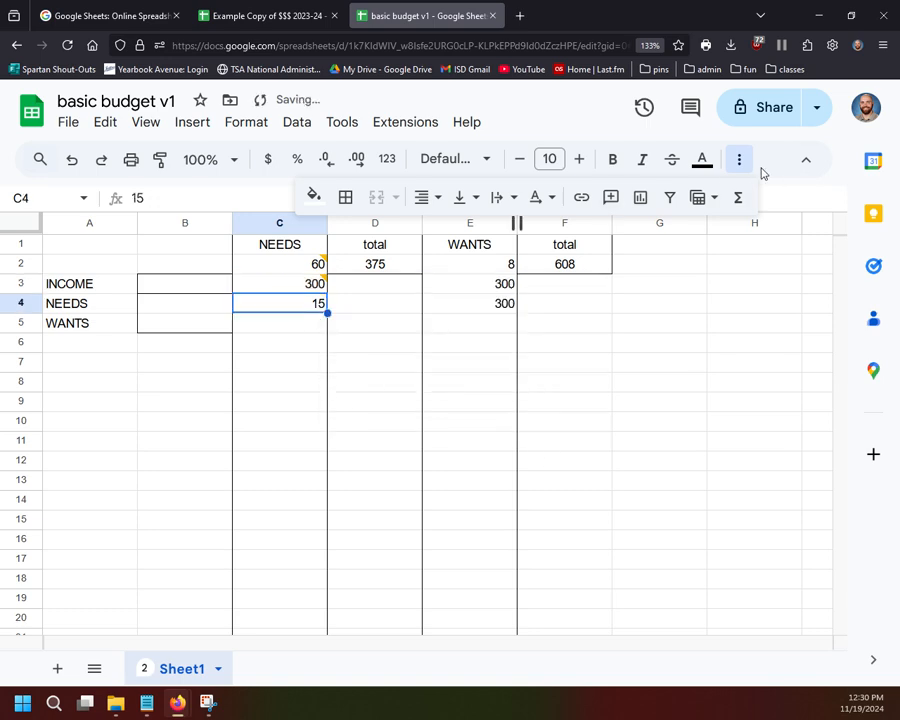
pyautogui.click(588, 200)
pyautogui.click(675, 423)
pyautogui.click(300, 308)
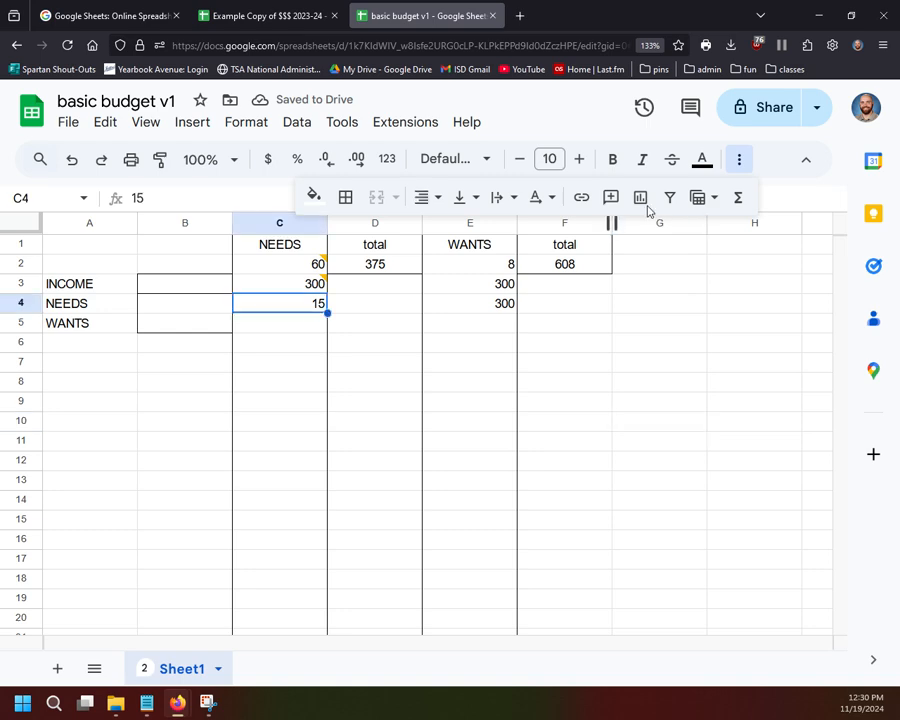
pyautogui.click(611, 197)
pyautogui.write('fas')
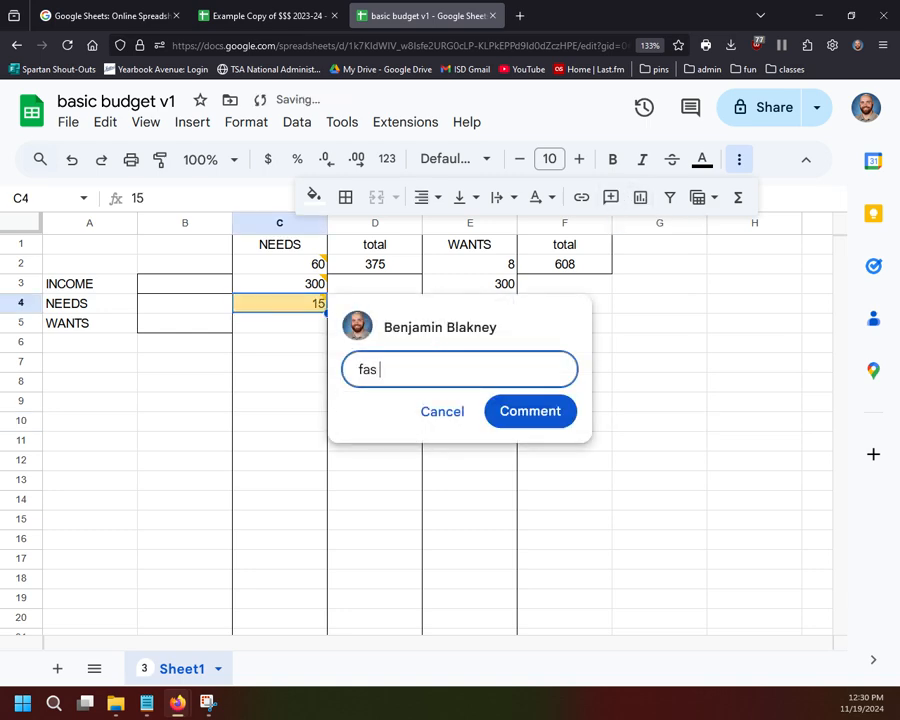
pyautogui.press('BackSpace')
pyautogui.press('BackSpace')
pyautogui.press('BackSpace')
pyautogui.write('fast food')
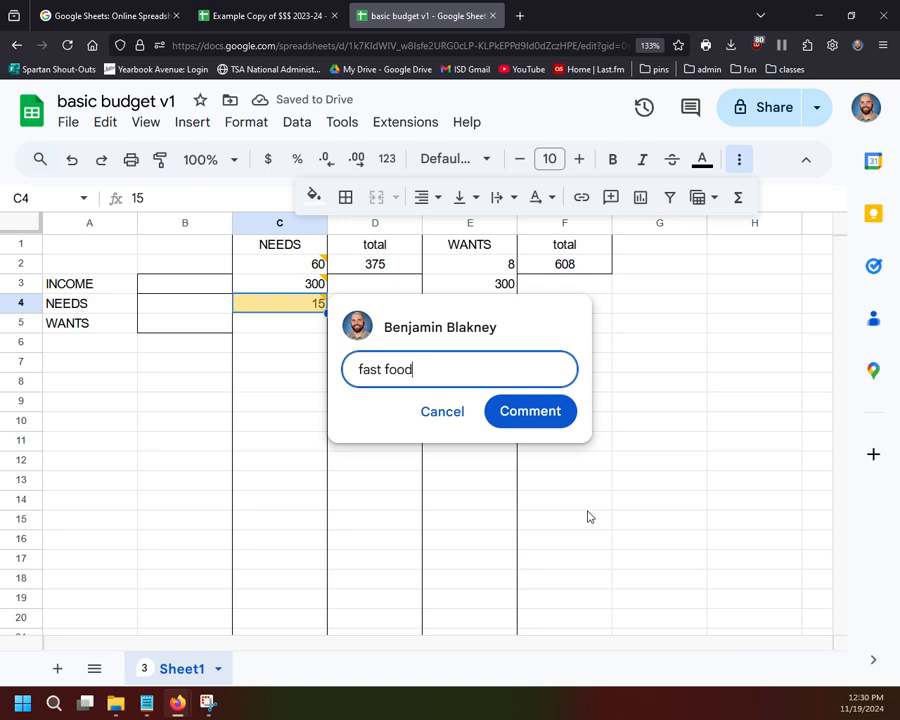
pyautogui.hotkey('ctrl', 'Return')
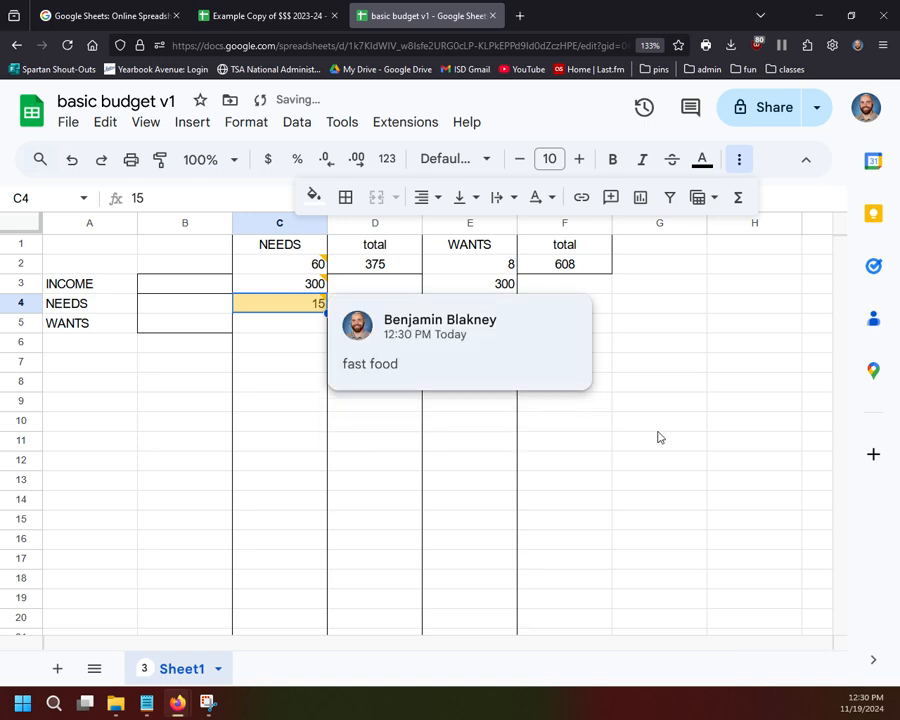
pyautogui.click(722, 422)
# - Add the comment "coffee" to the expense in E2 of the WANTS column
pyautogui.click(470, 258)
pyautogui.click(611, 197)
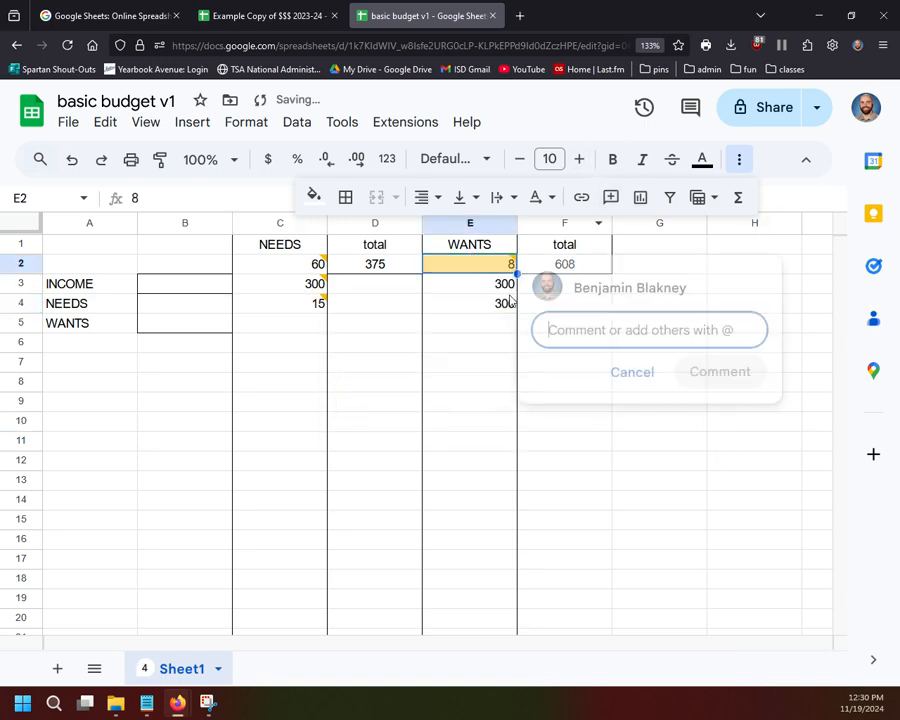
pyautogui.write('coffee')
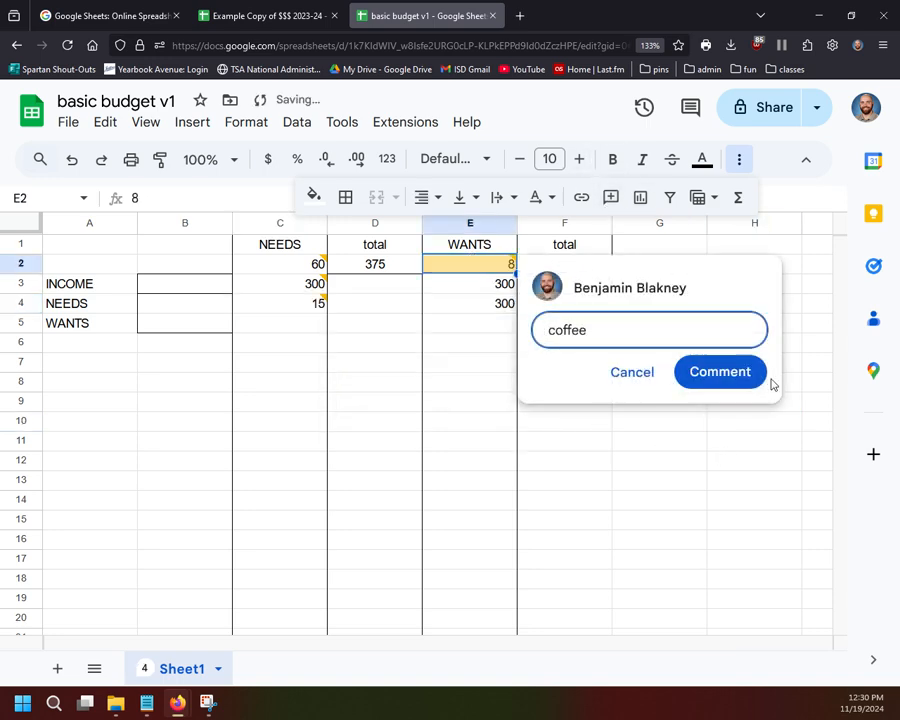
pyautogui.click(752, 374)
# - Add the comment "tyler tickets" to the expense in E3 of the WANTS column
pyautogui.click(489, 287)
pyautogui.click(609, 197)
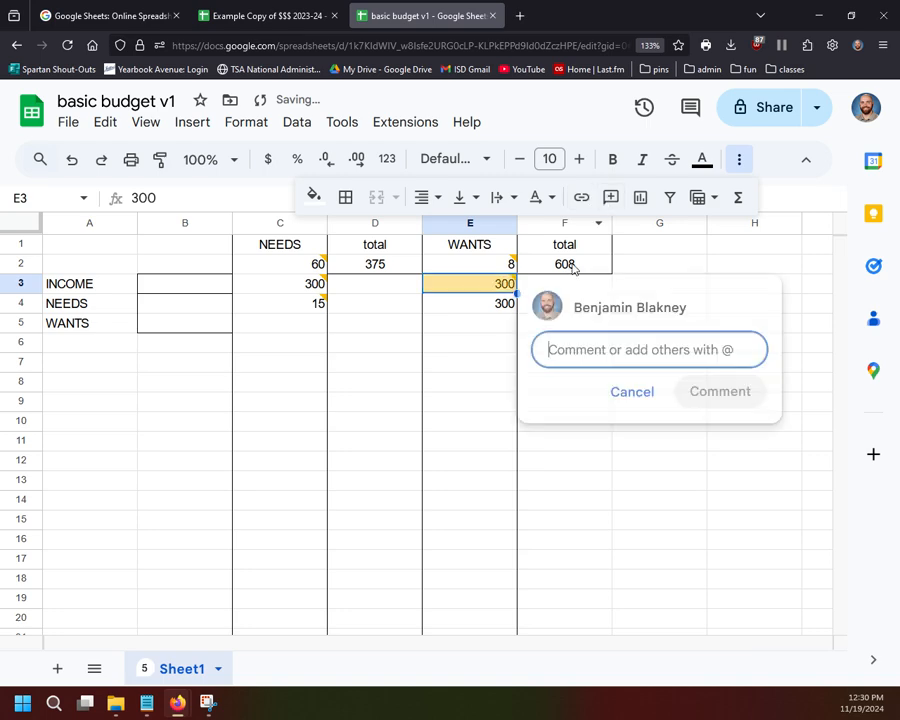
pyautogui.write('tyler ')
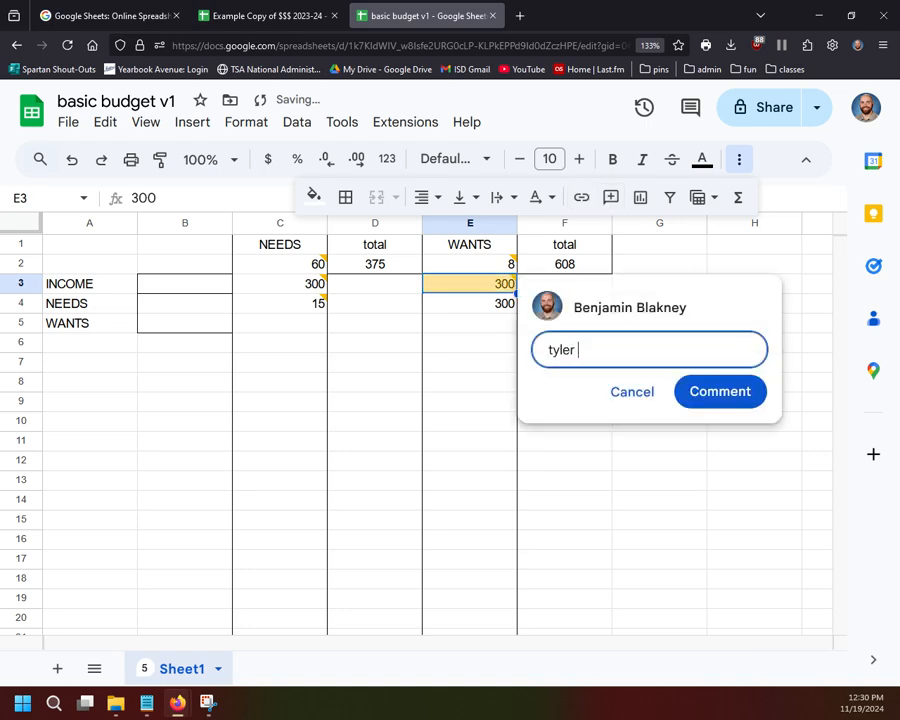
pyautogui.write('tickers')
pyautogui.press('BackSpace')
pyautogui.press('BackSpace')
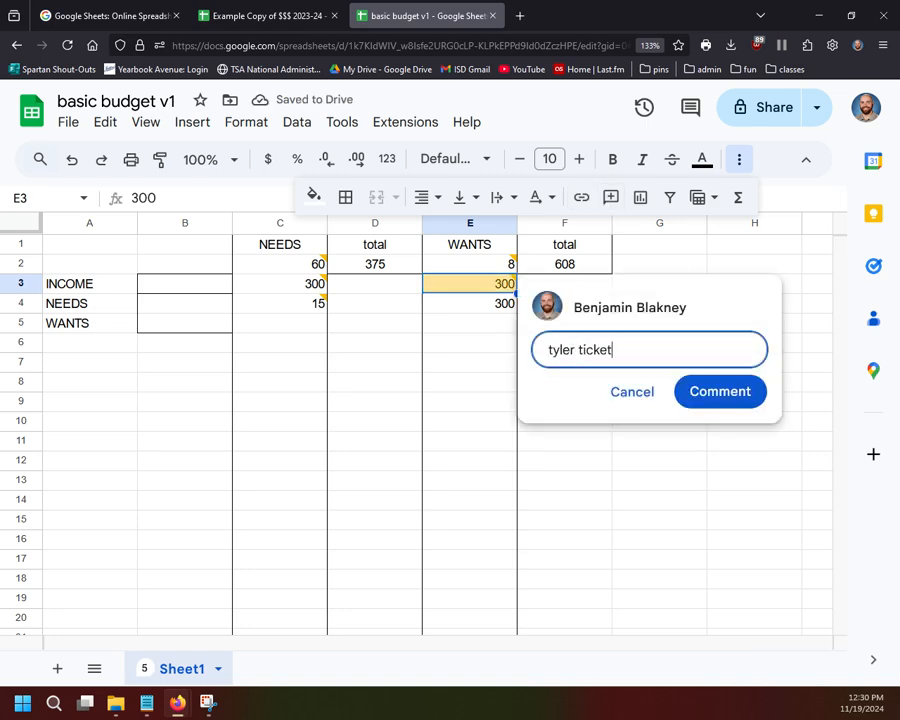
pyautogui.write('ts')
pyautogui.click(719, 390)
# - Add the comment "car parts" to the expense in E4 of the WANTS column
pyautogui.click(502, 310)
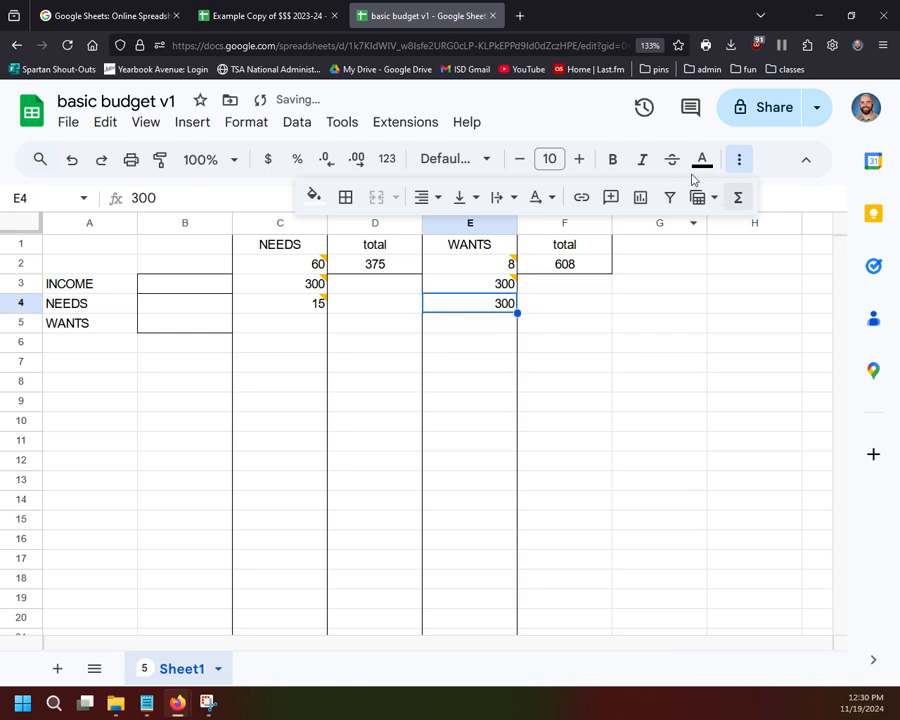
pyautogui.click(610, 198)
pyautogui.write('car ')
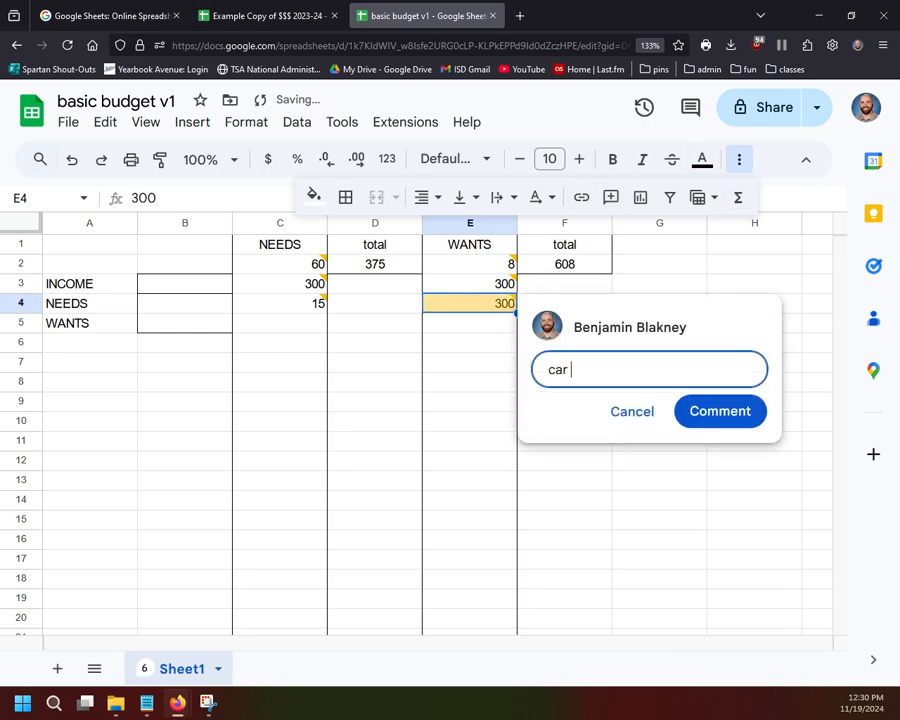
pyautogui.write('parts')
pyautogui.click(719, 411)
pyautogui.click(755, 484)
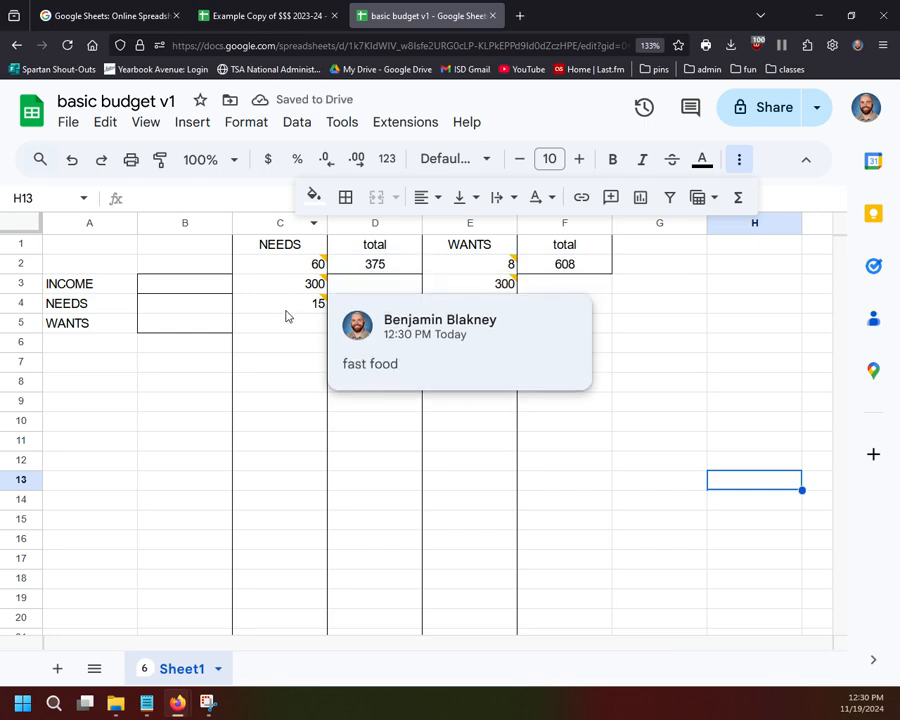
# - View the comments attached to the expenses in the NEEDS and WANTS columns
pyautogui.moveTo(288, 271)
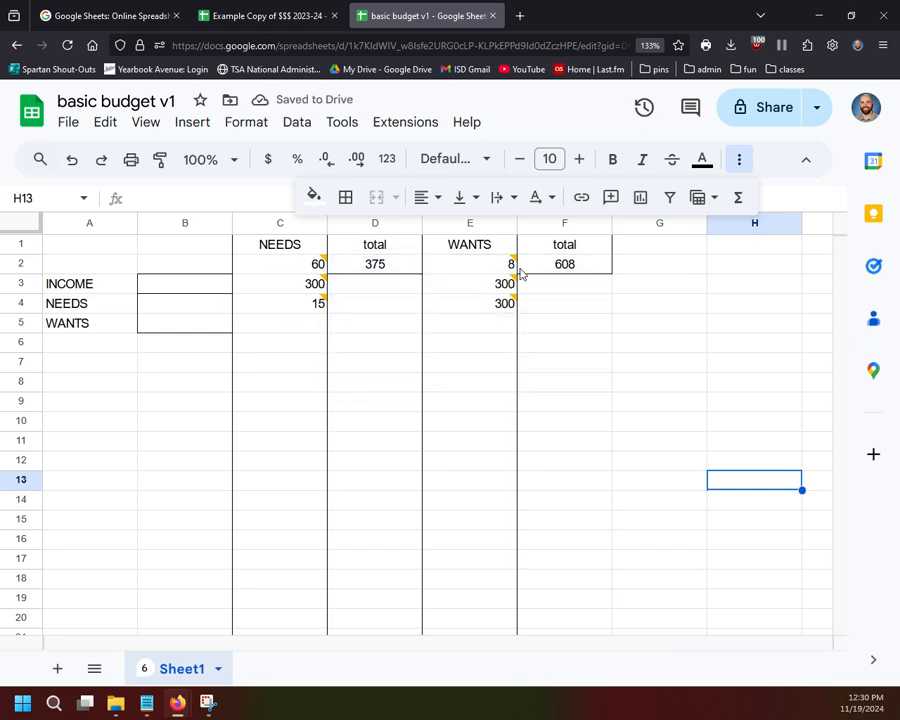
pyautogui.moveTo(480, 272)
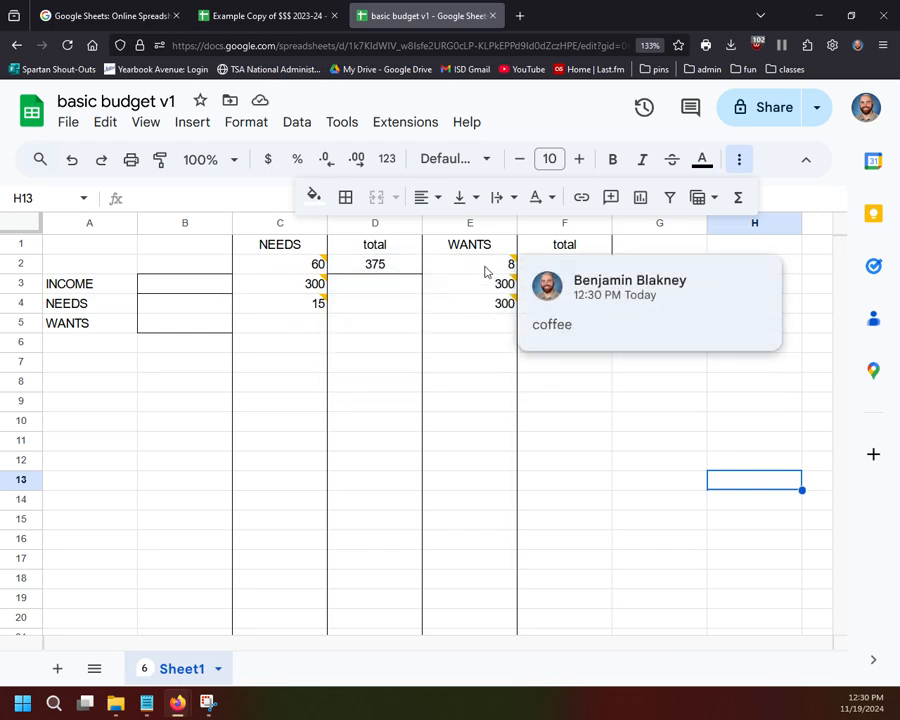
pyautogui.click(640, 352)
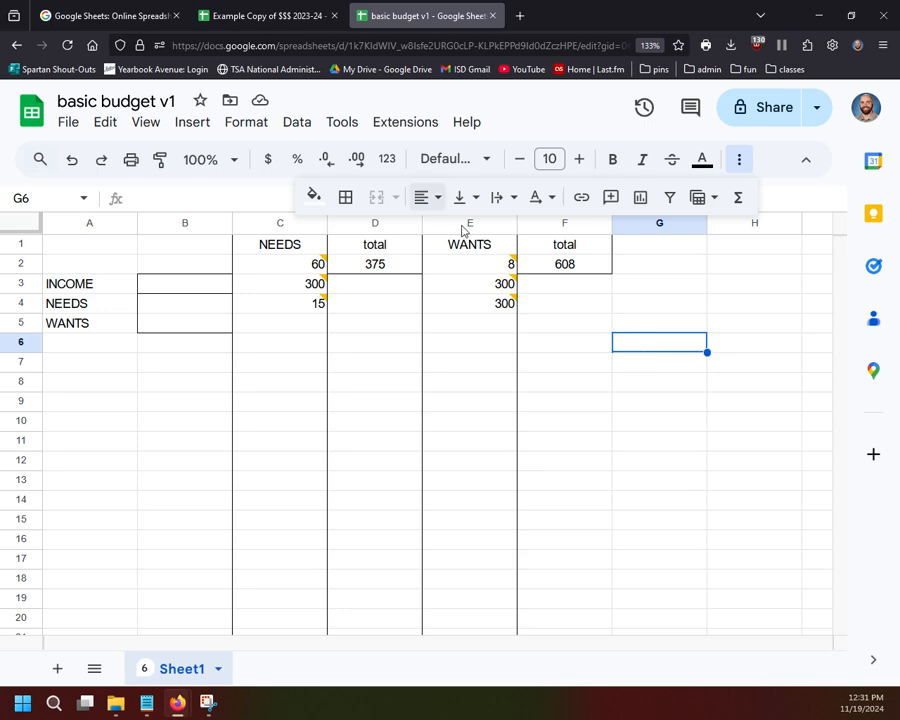
pyautogui.click(395, 360)
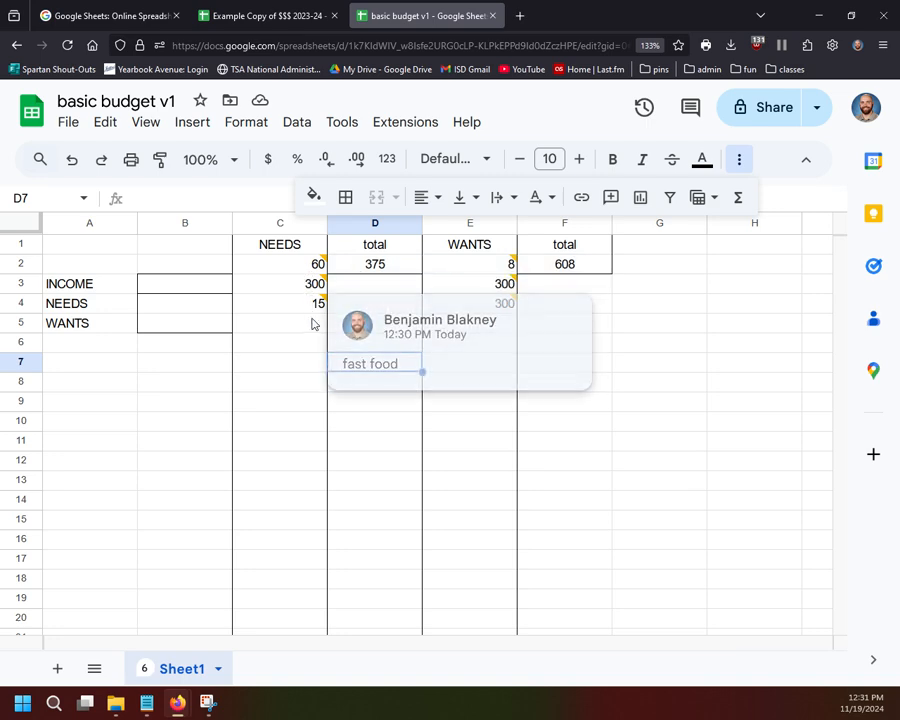
# - Review the comments on the expenses in C2, C3 and E2
pyautogui.click(376, 286)
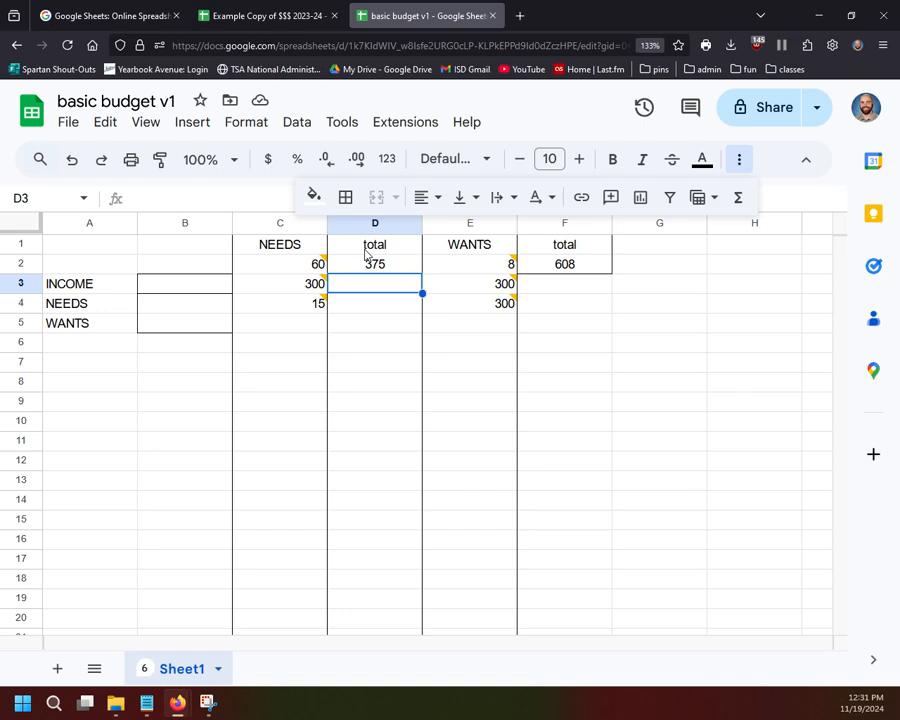
pyautogui.click(379, 309)
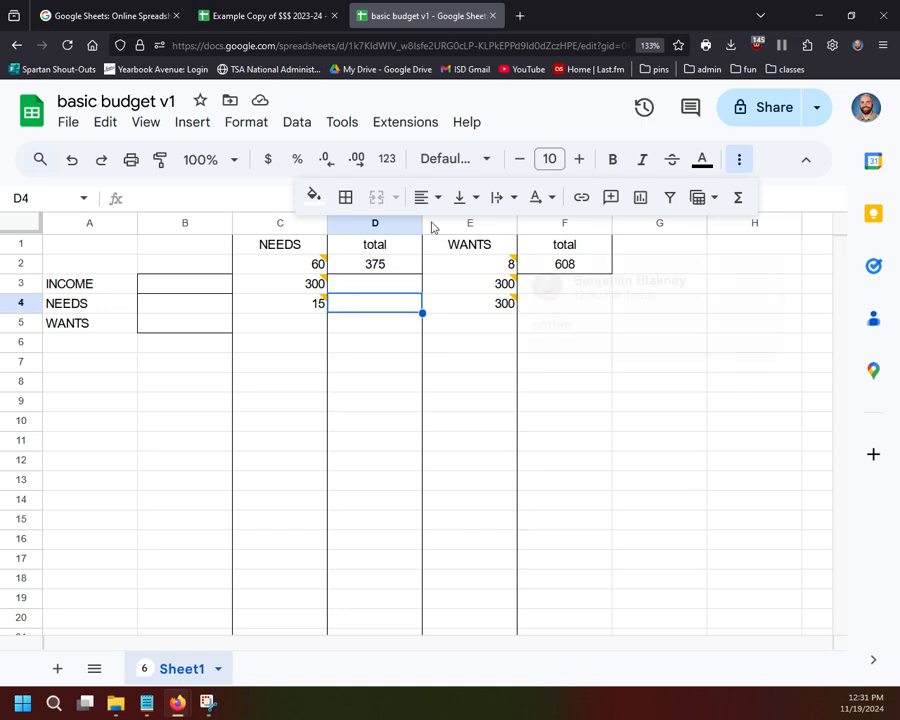
pyautogui.click(376, 420)
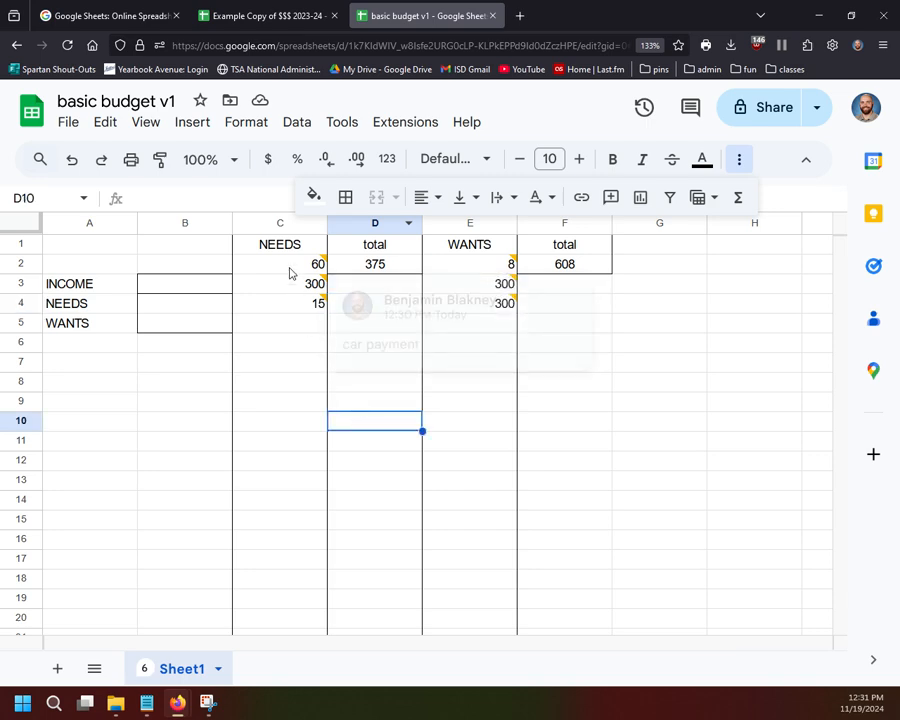
pyautogui.moveTo(302, 266)
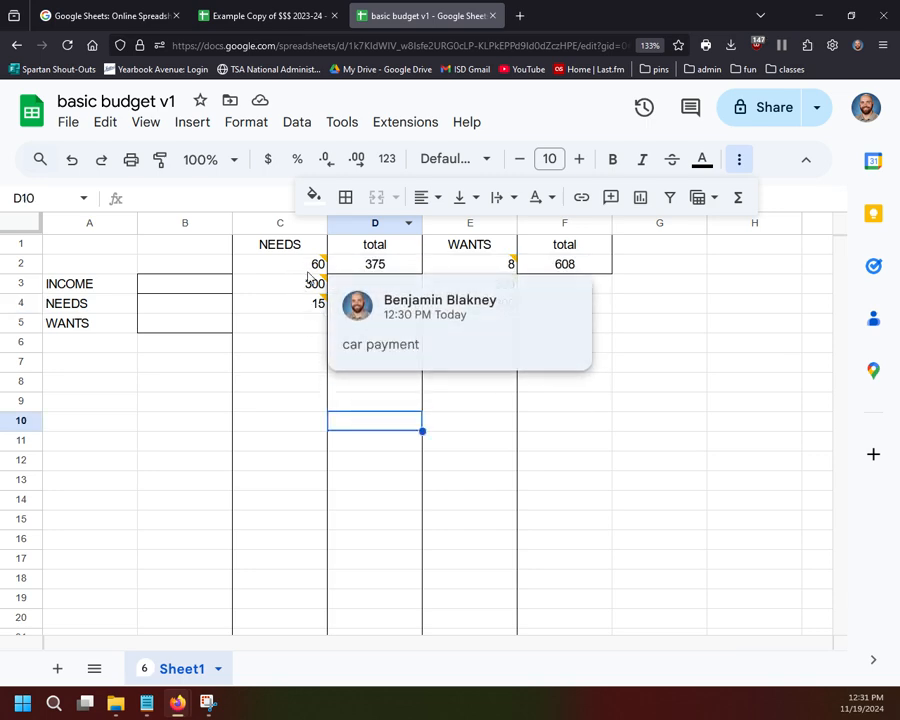
pyautogui.press('Down')
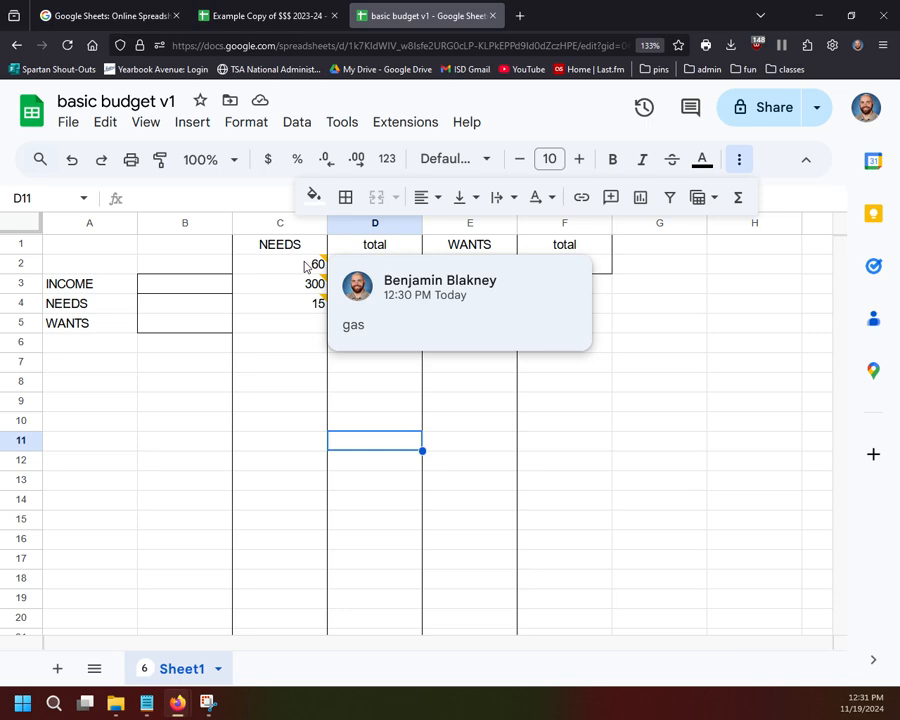
pyautogui.click(745, 329)
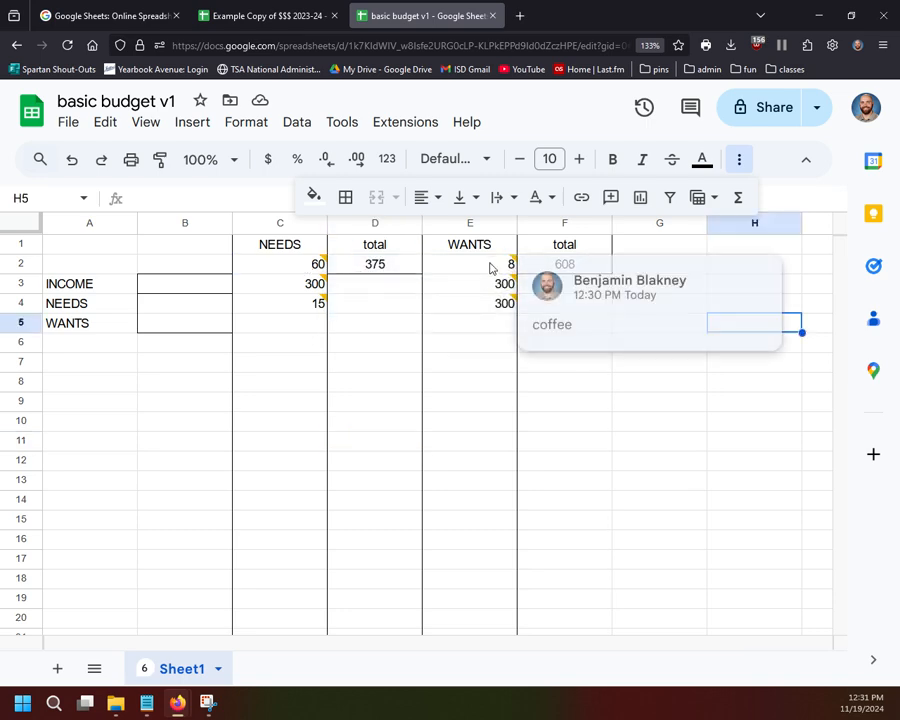
pyautogui.moveTo(499, 328)
pyautogui.click(374, 325)
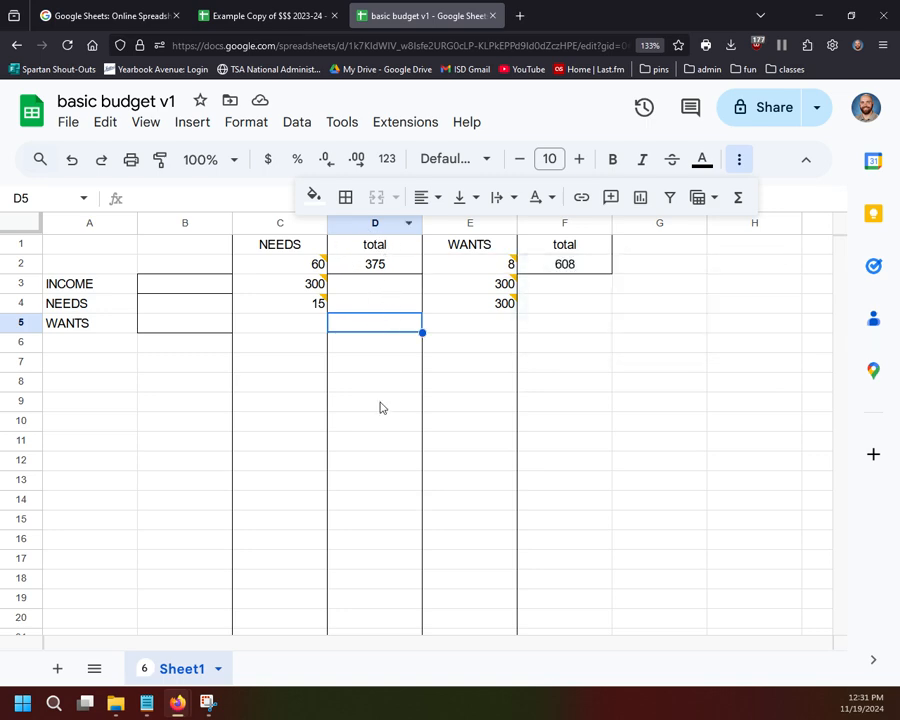
# - Move the NEEDS total label and its sum from D1:D2 to H1:H2
pyautogui.click(386, 251)
pyautogui.keyDown('shift'); pyautogui.click(383, 264); pyautogui.keyUp('shift')
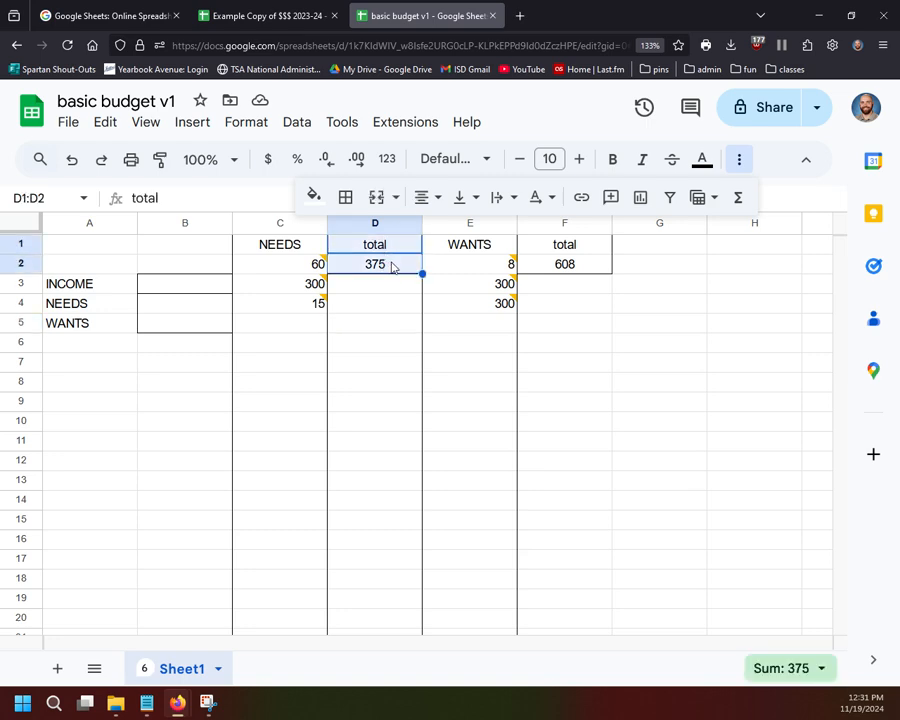
pyautogui.hotkey('ctrl', 'c')
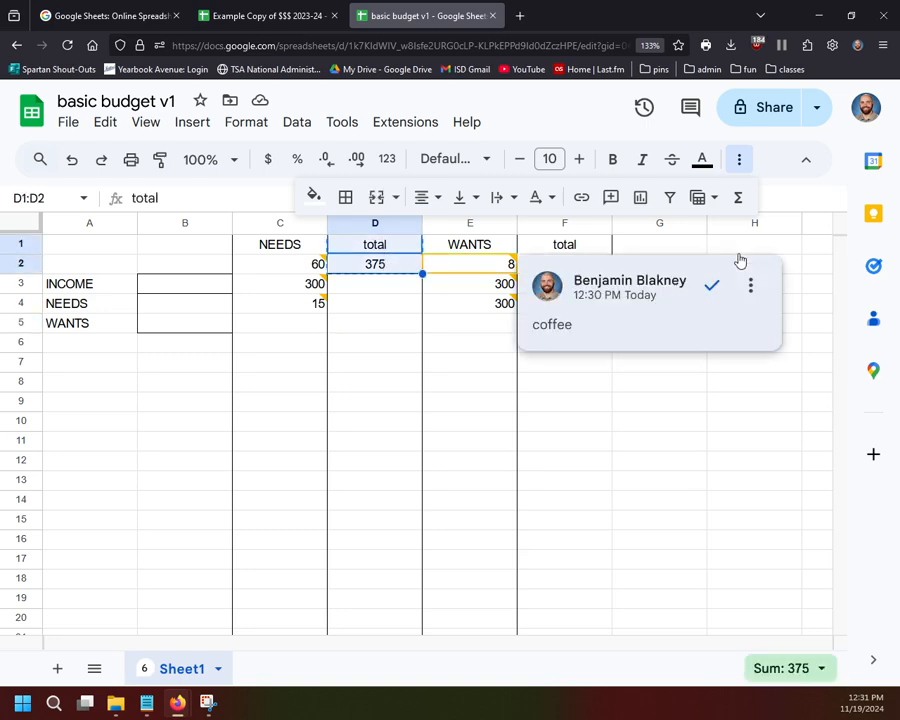
pyautogui.click(737, 246)
pyautogui.hotkey('ctrl', 'v')
pyautogui.click(617, 325)
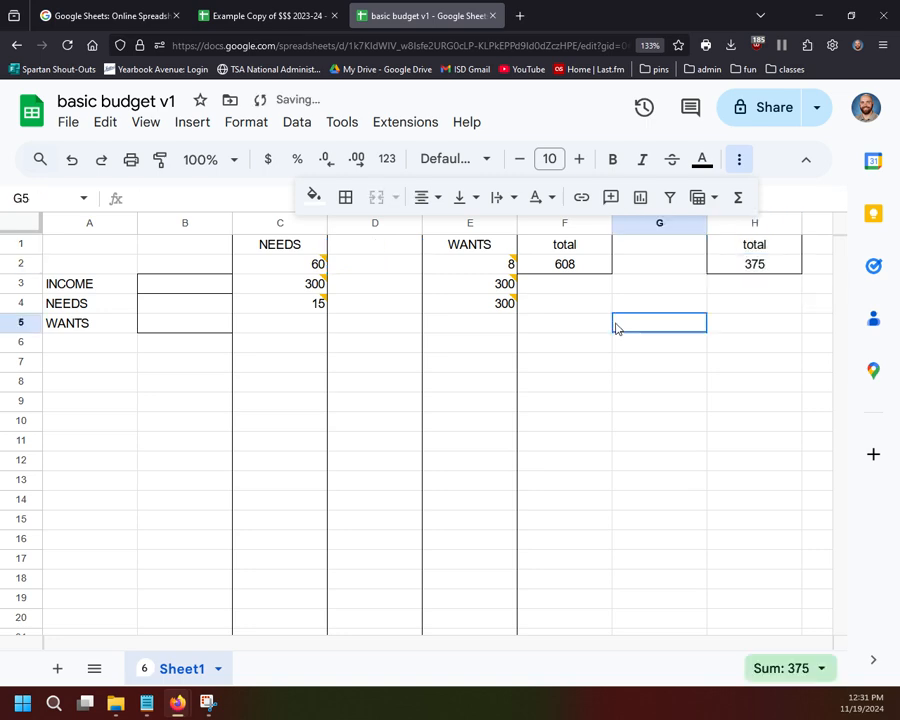
# - Move the WANTS total label and its sum from F1:F2 to H3:H4, below the relocated NEEDS total
pyautogui.click(565, 248)
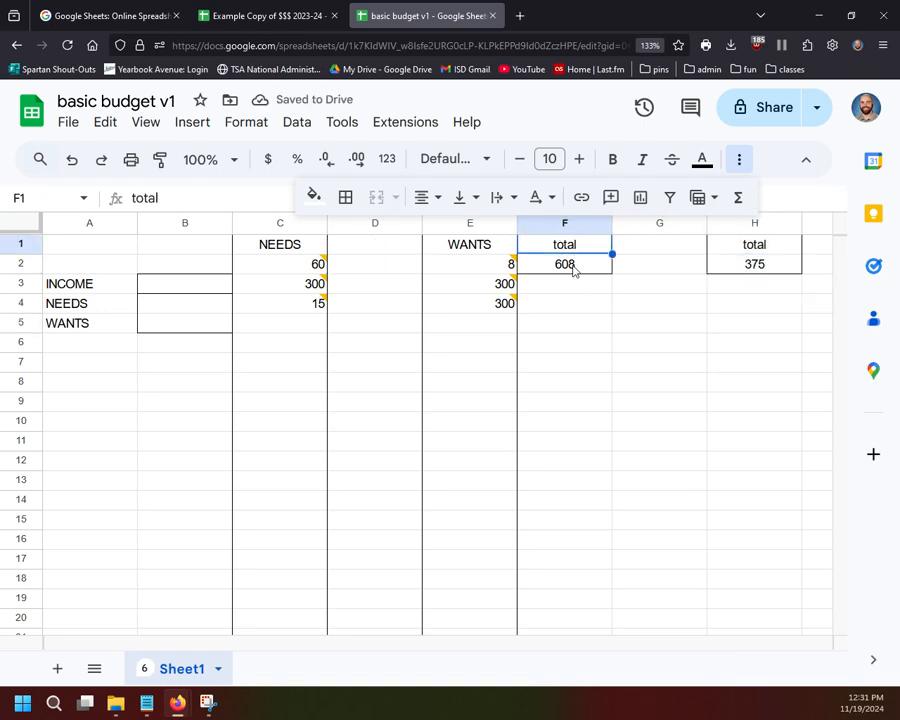
pyautogui.keyDown('shift'); pyautogui.click(573, 268); pyautogui.keyUp('shift')
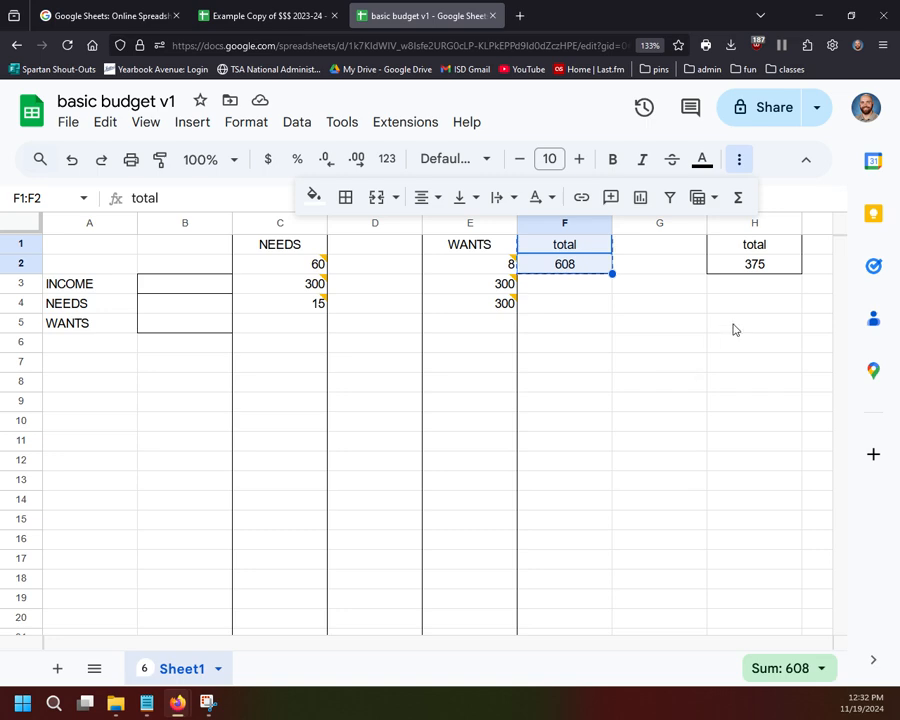
pyautogui.click(743, 285)
pyautogui.hotkey('ctrl', 'v')
pyautogui.click(638, 325)
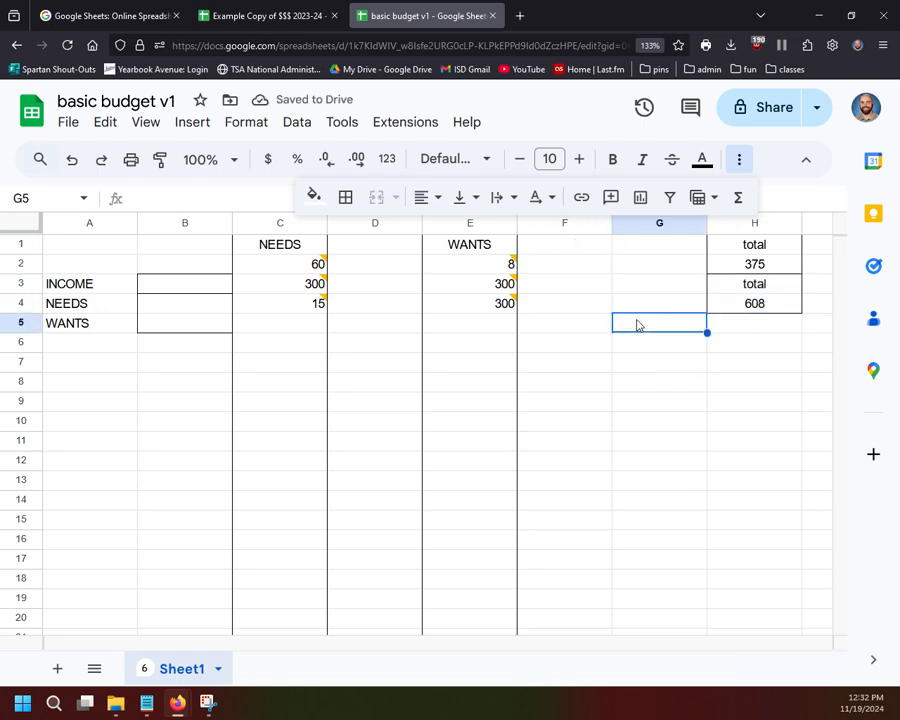
# - Enter the heading "NOTES" in D1 and F1, beside the NEEDS and WANTS headings
pyautogui.click(372, 245)
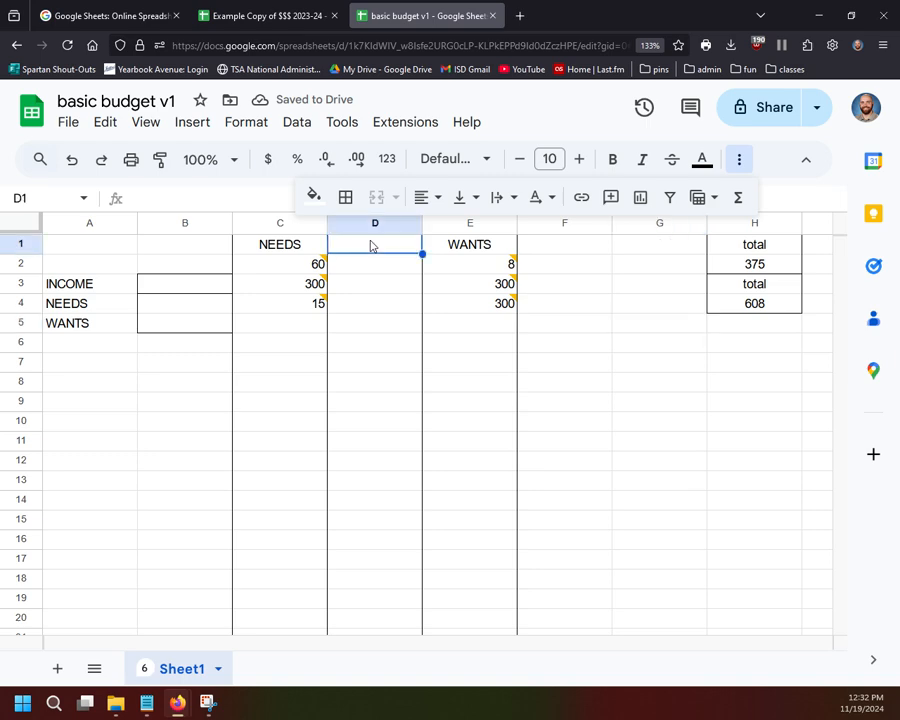
pyautogui.click(371, 242)
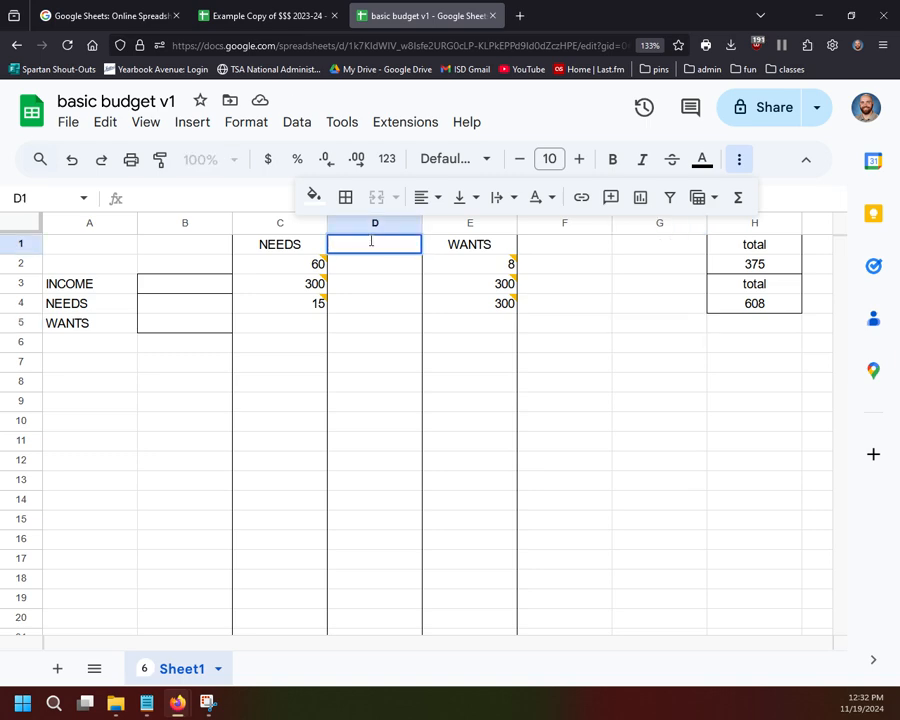
pyautogui.write('NOTES')
pyautogui.press('Tab')
pyautogui.press('Tab')
pyautogui.write('NORTE')
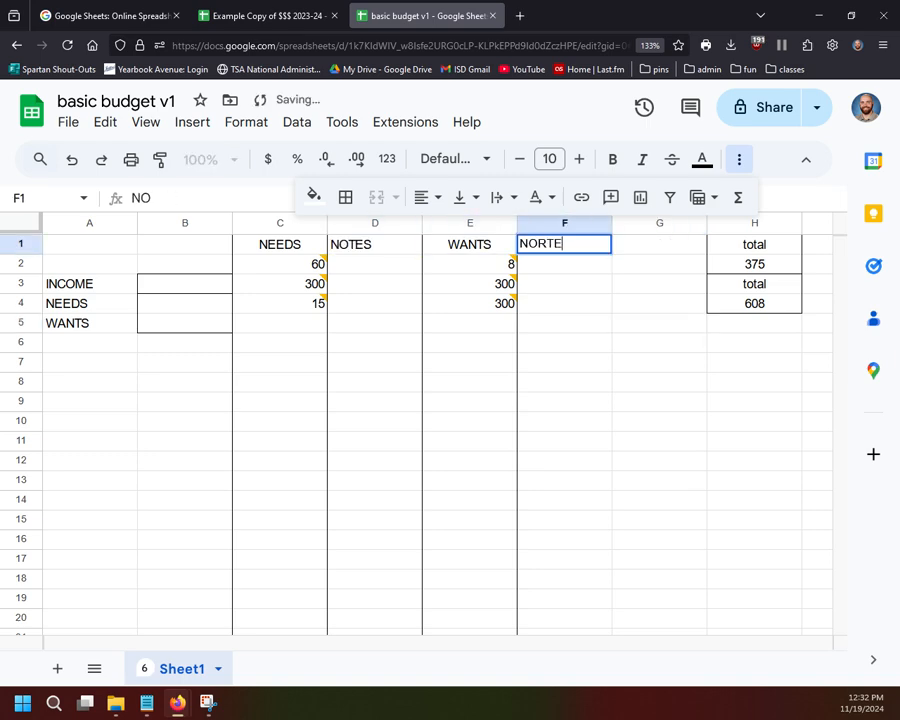
pyautogui.press('BackSpace')
pyautogui.press('BackSpace')
pyautogui.write('TES')
pyautogui.click(655, 461)
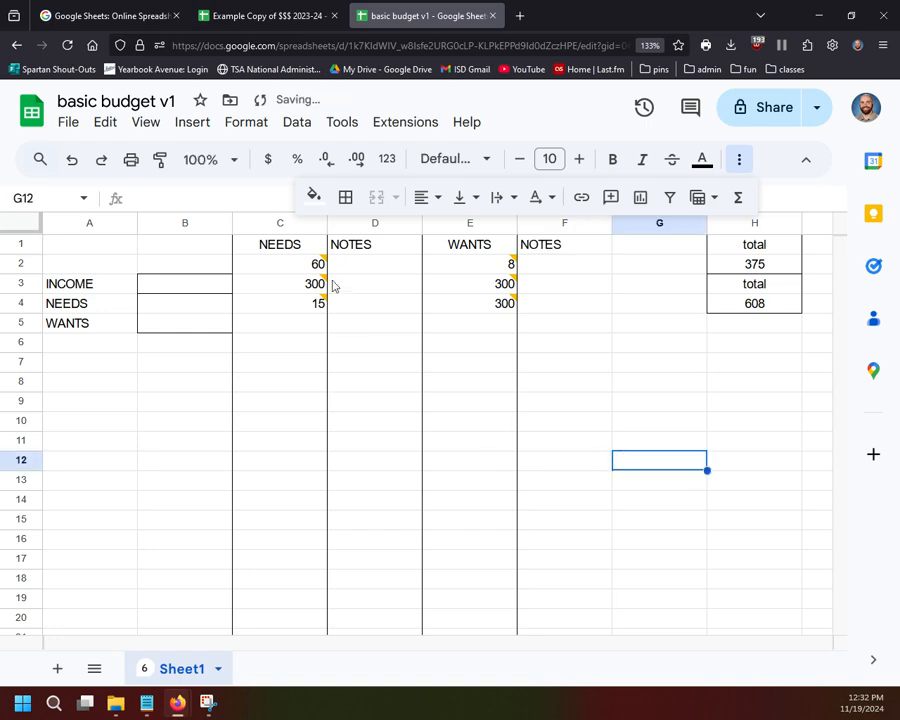
# - Fill the notes for the NEEDS expenses in D2:D4 with "gas", "car pmt" and "food"
pyautogui.click(357, 464)
pyautogui.click(359, 268)
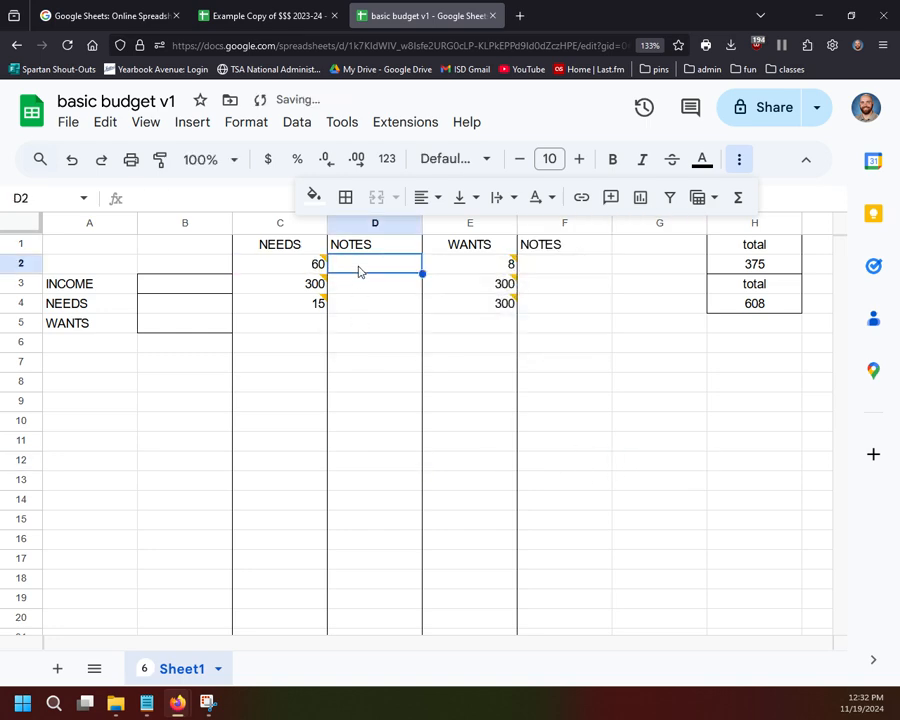
pyautogui.write('gas')
pyautogui.press('Return')
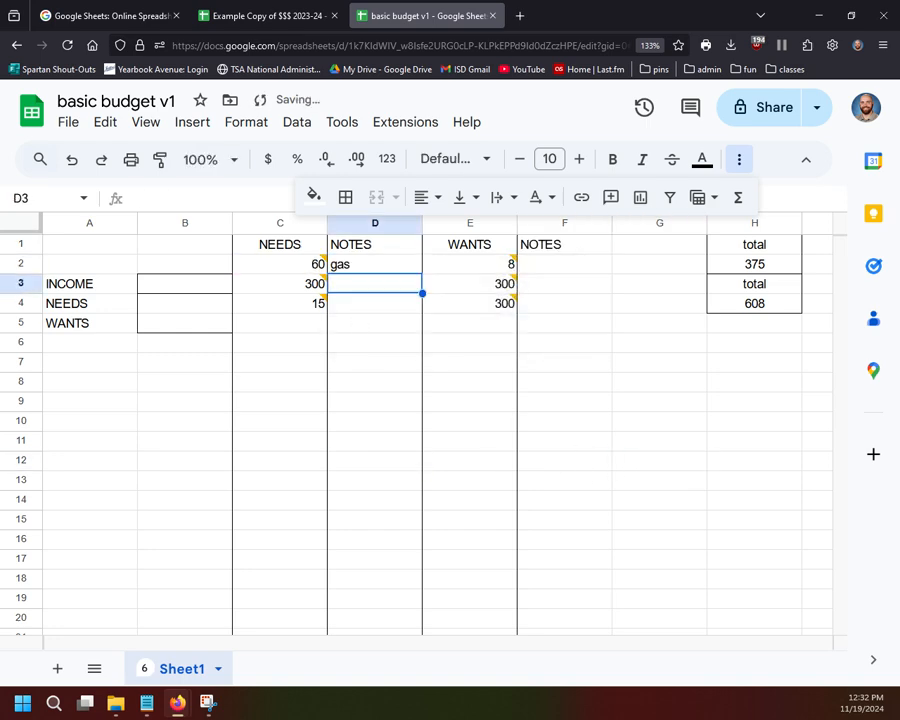
pyautogui.write('car pmy')
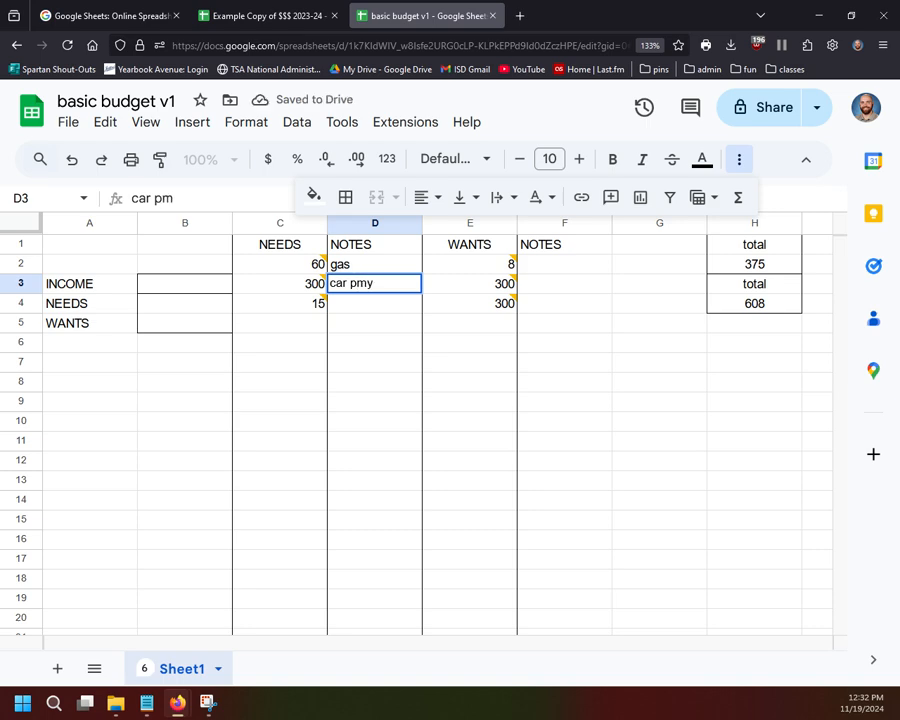
pyautogui.press('BackSpace')
pyautogui.write('rt')
pyautogui.press('Return')
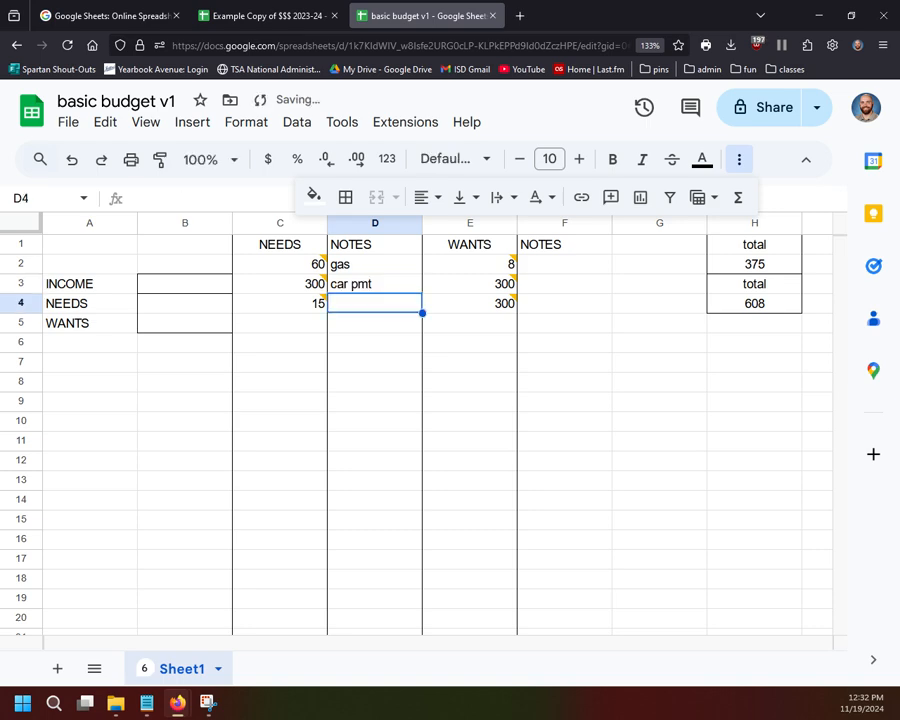
pyautogui.write('food')
pyautogui.press('Tab')
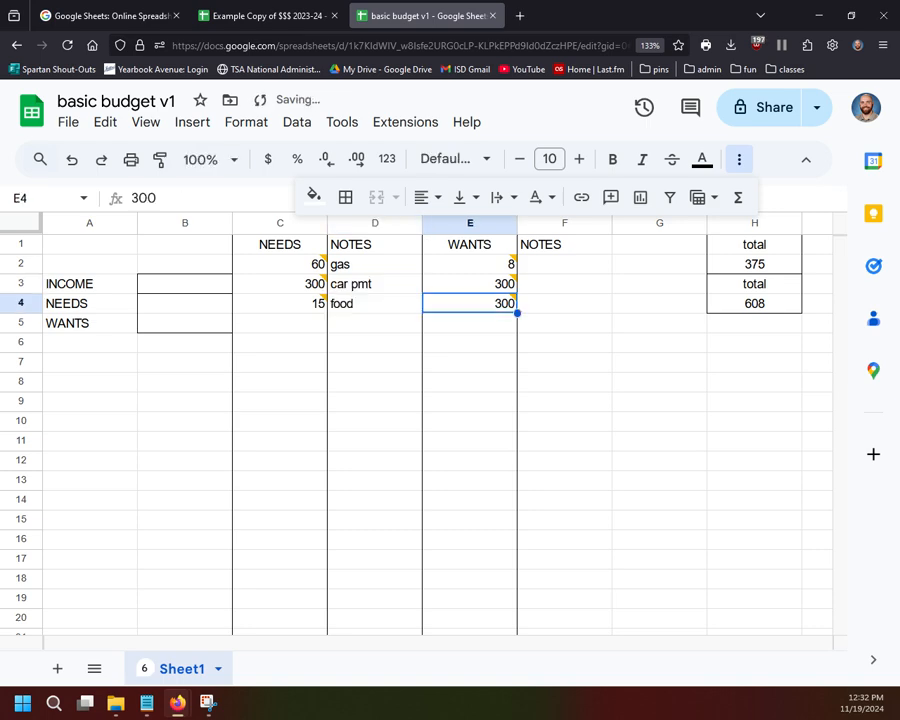
# - Fill the notes for the WANTS expenses in F2:F4 with "coffee", "tyler tickets" and "car parts"
pyautogui.press('Tab')
pyautogui.click(505, 264)
pyautogui.click(620, 256)
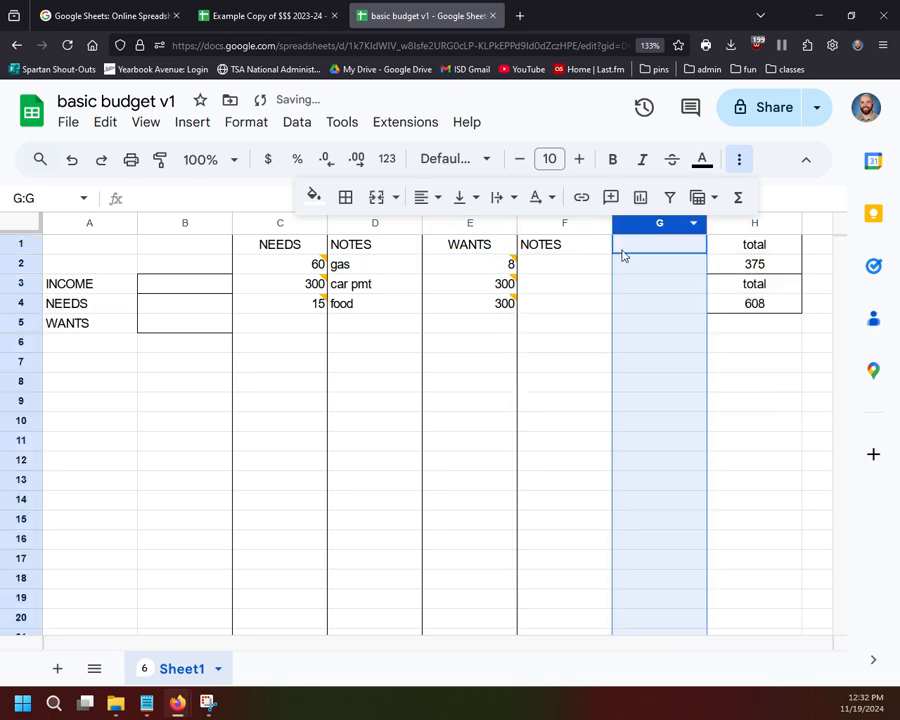
pyautogui.click(562, 266)
pyautogui.write('coffee')
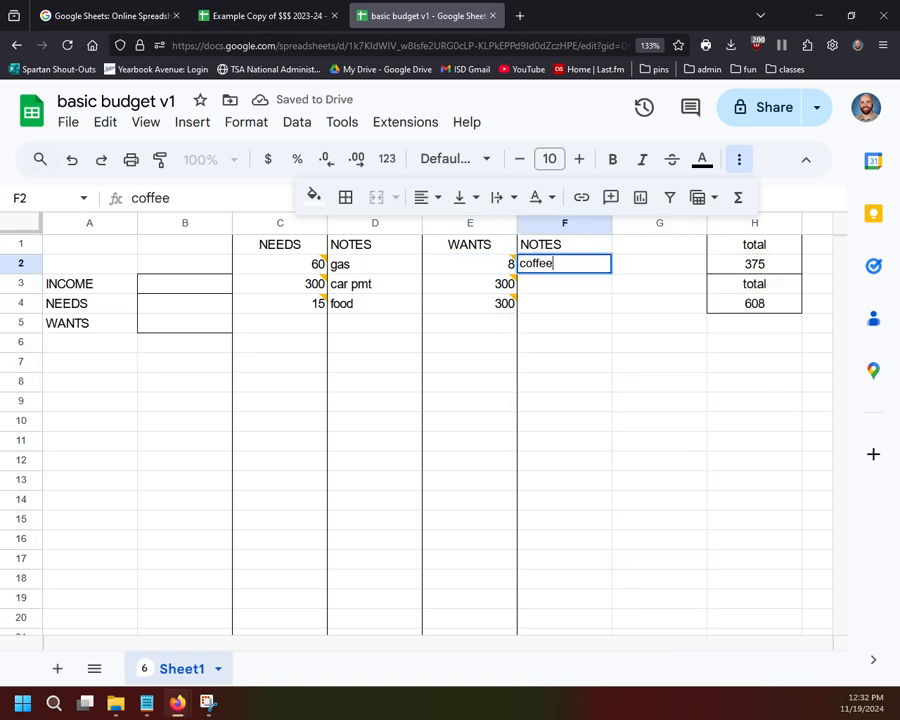
pyautogui.press('Return')
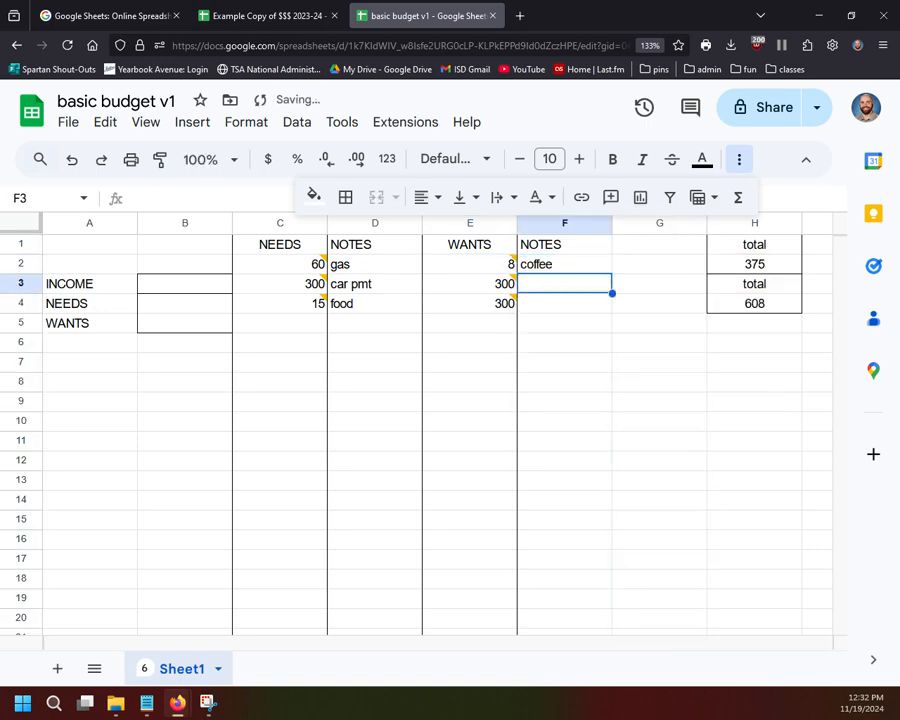
pyautogui.write('tyler ticket')
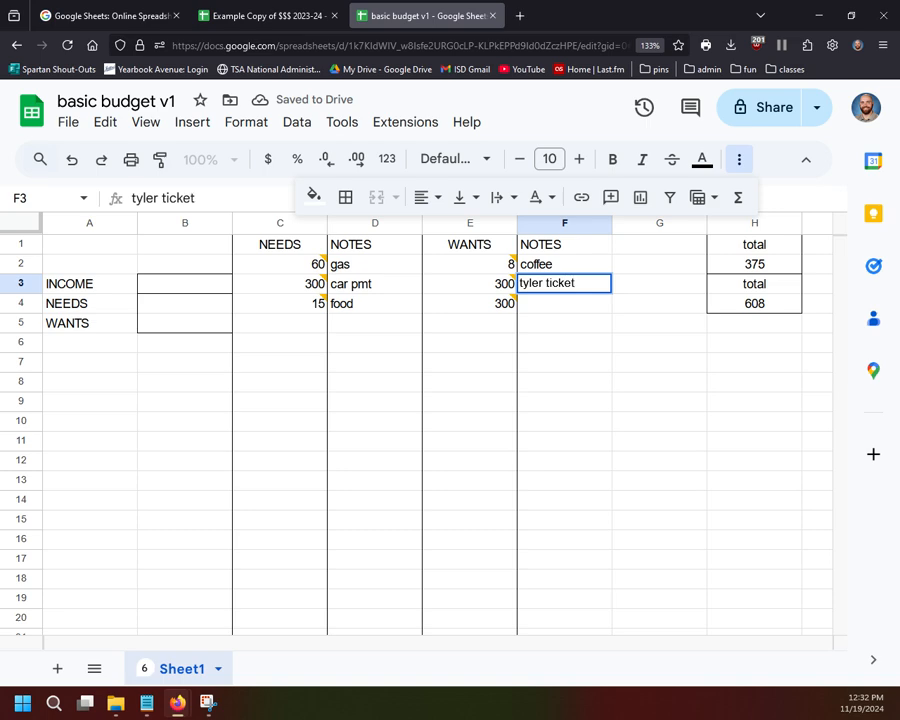
pyautogui.write('s')
pyautogui.press('Return')
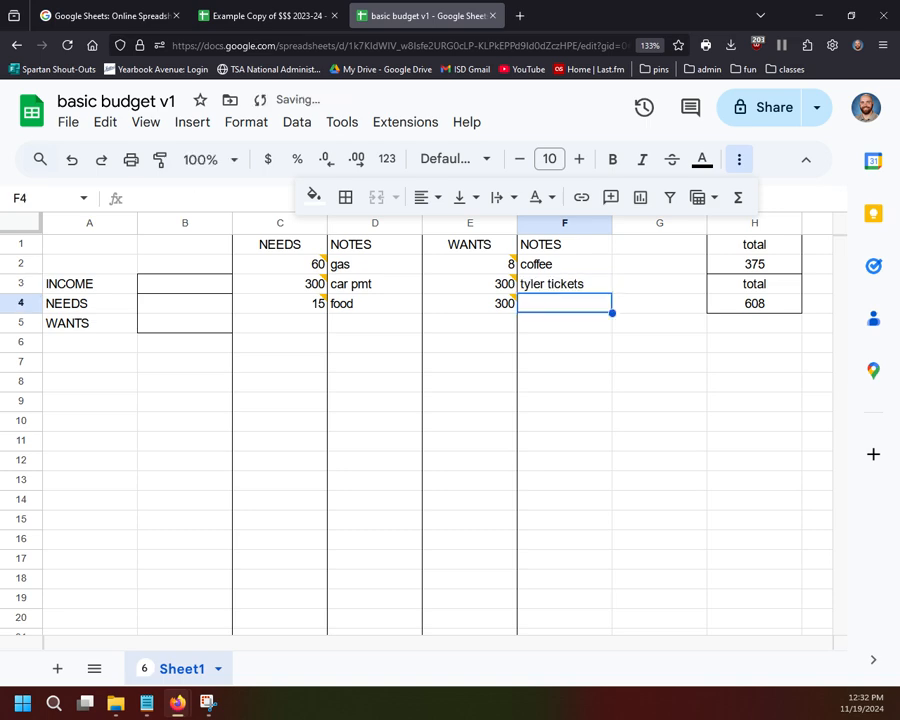
pyautogui.write('car parts')
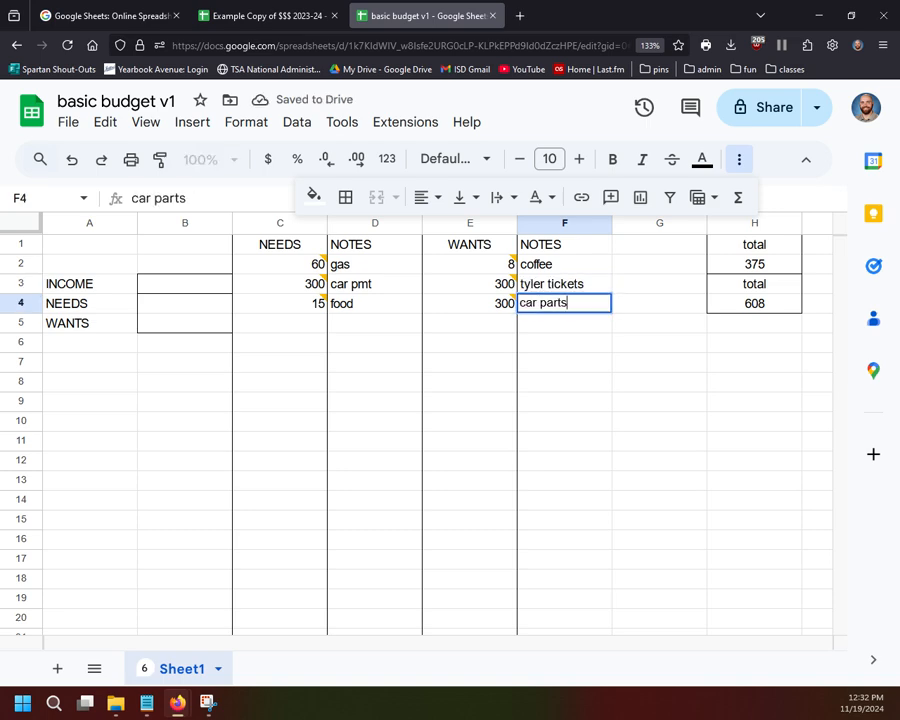
pyautogui.click(668, 402)
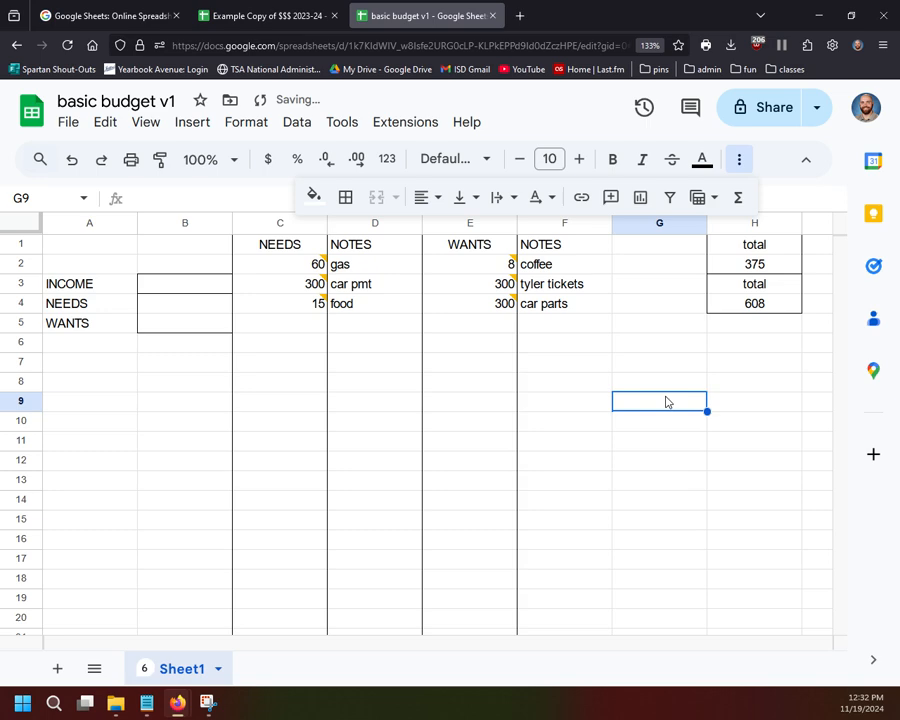
# - Center the NOTES headings in D1 and F1 horizontally
pyautogui.click(385, 244)
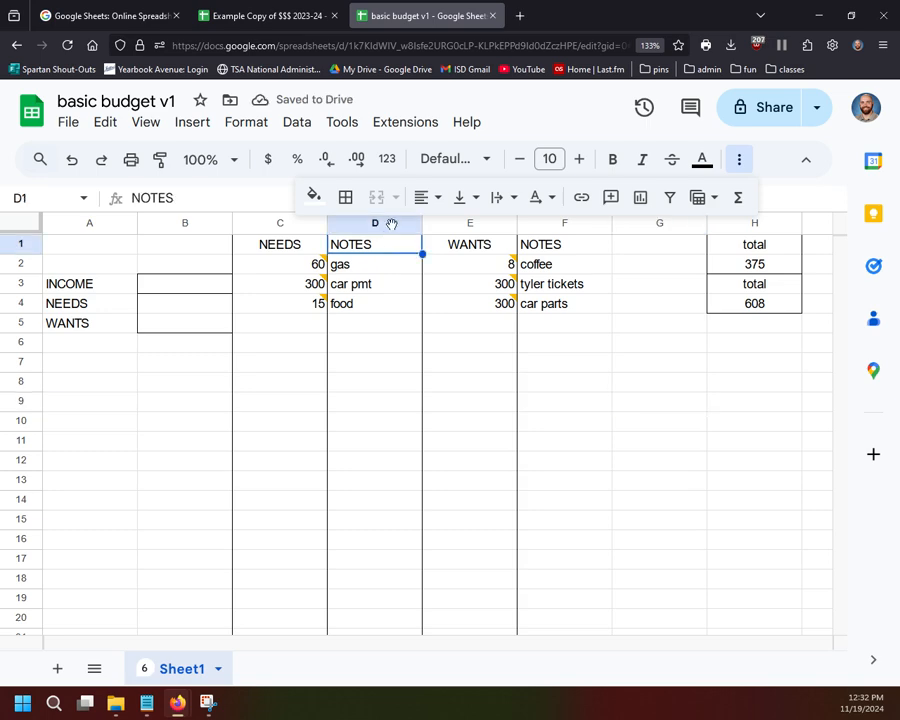
pyautogui.click(425, 197)
pyautogui.click(453, 241)
pyautogui.click(550, 244)
pyautogui.click(428, 197)
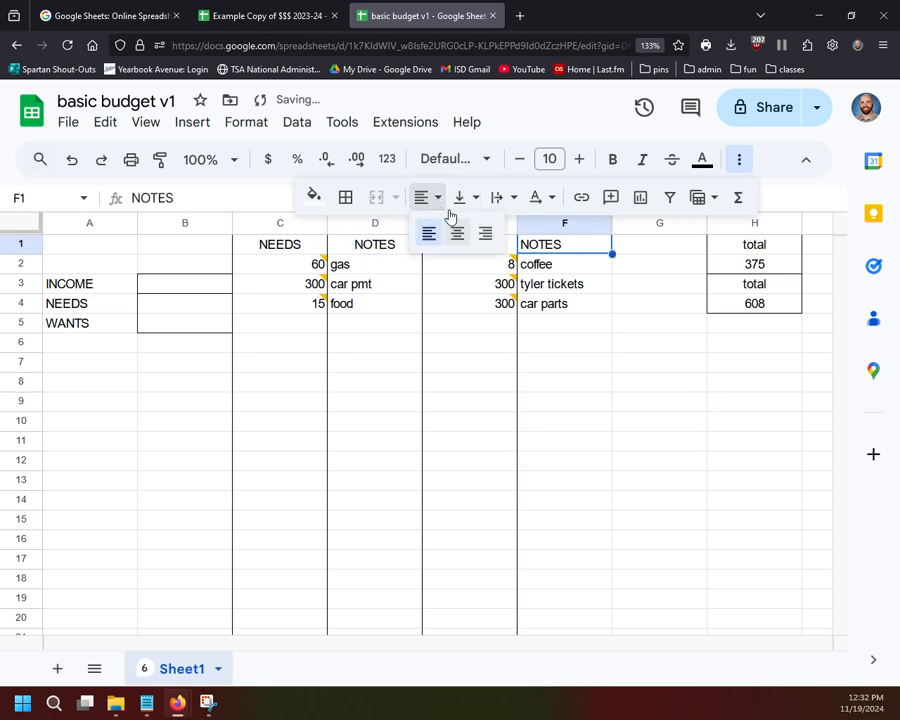
pyautogui.click(457, 234)
pyautogui.click(660, 342)
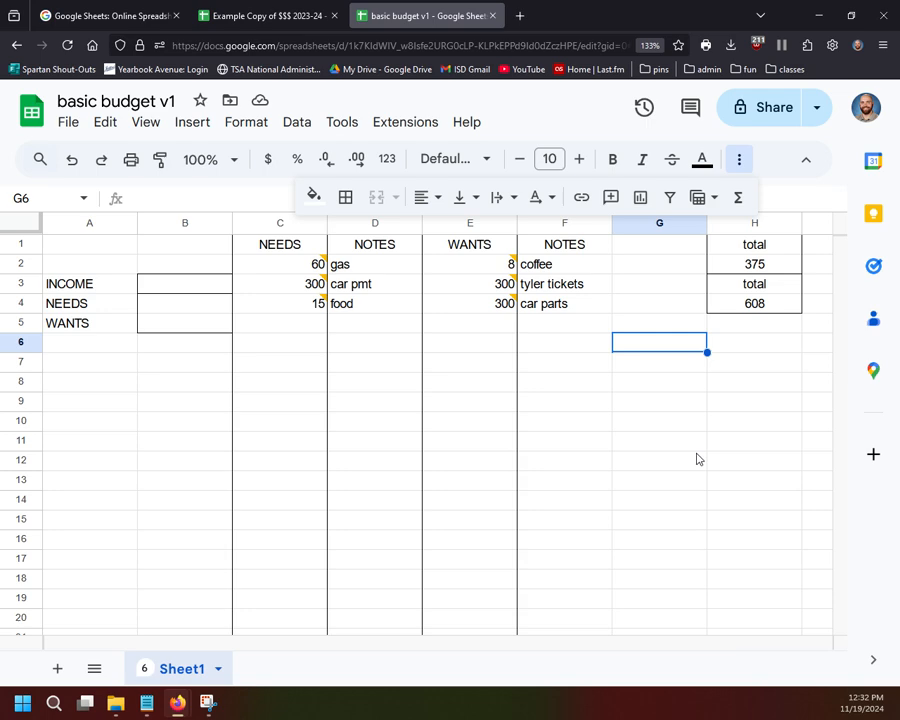
pyautogui.click(372, 288)
pyautogui.click(382, 306)
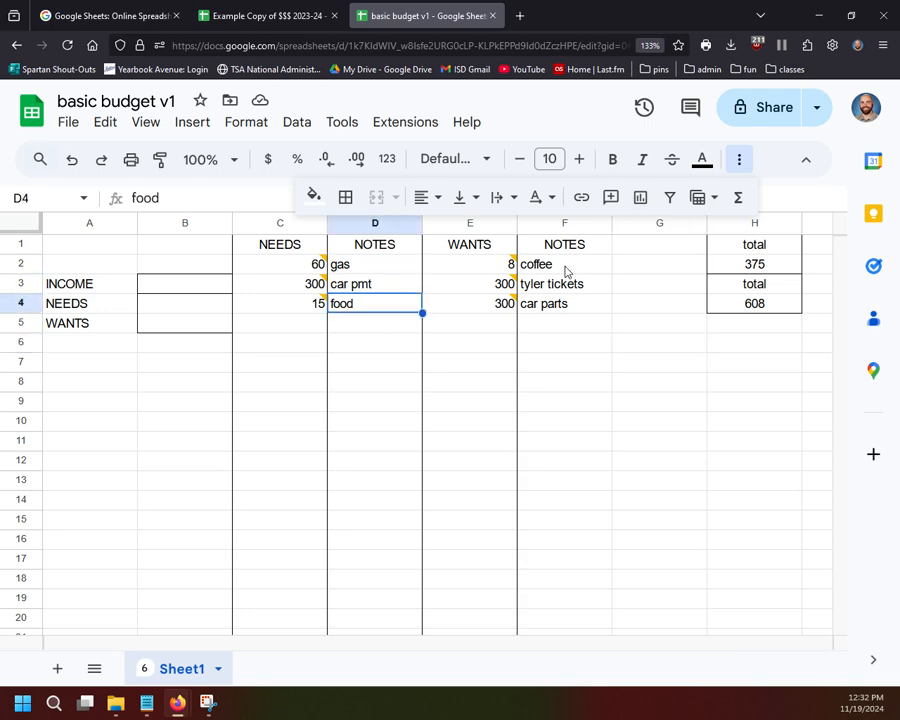
pyautogui.click(572, 318)
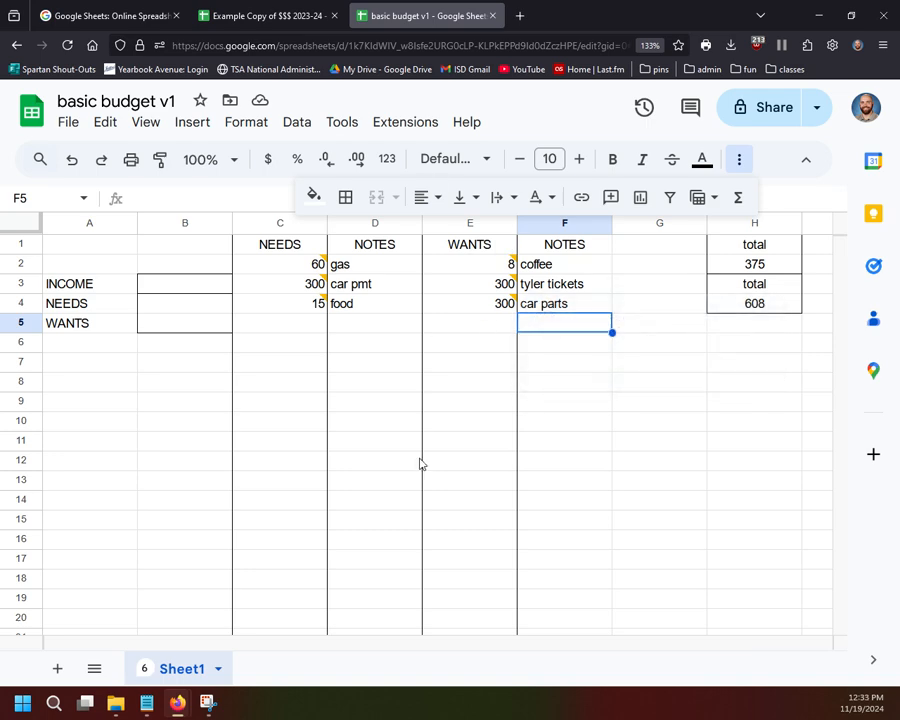
# - Review the NEEDS, WANTS and NOTES headings, and examine how the example budget spreadsheet arranges its category, notes and total columns
pyautogui.click(285, 245)
pyautogui.click(470, 245)
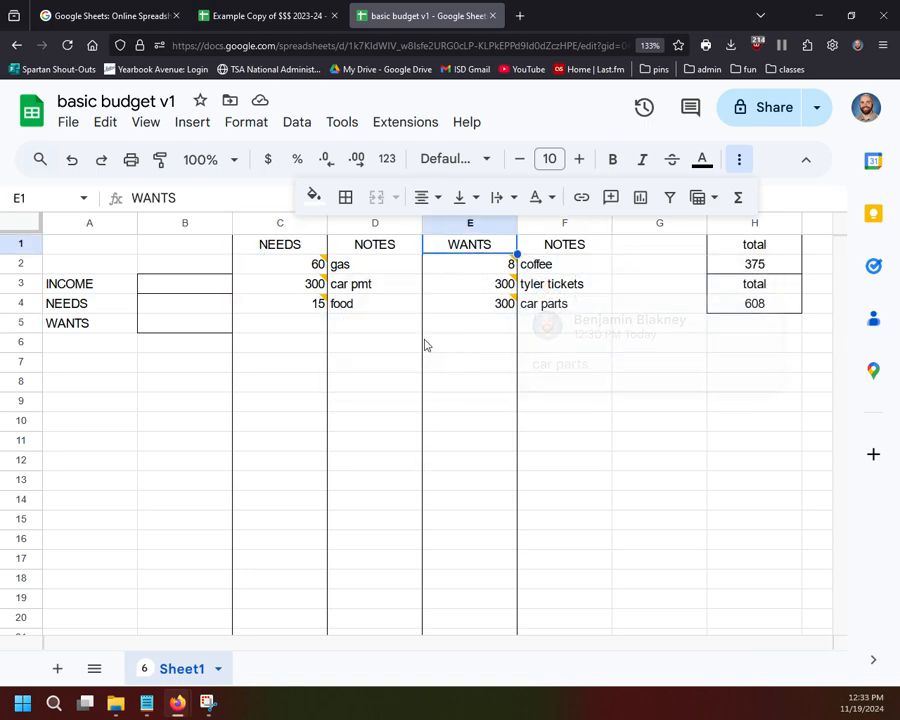
pyautogui.click(378, 249)
pyautogui.click(558, 248)
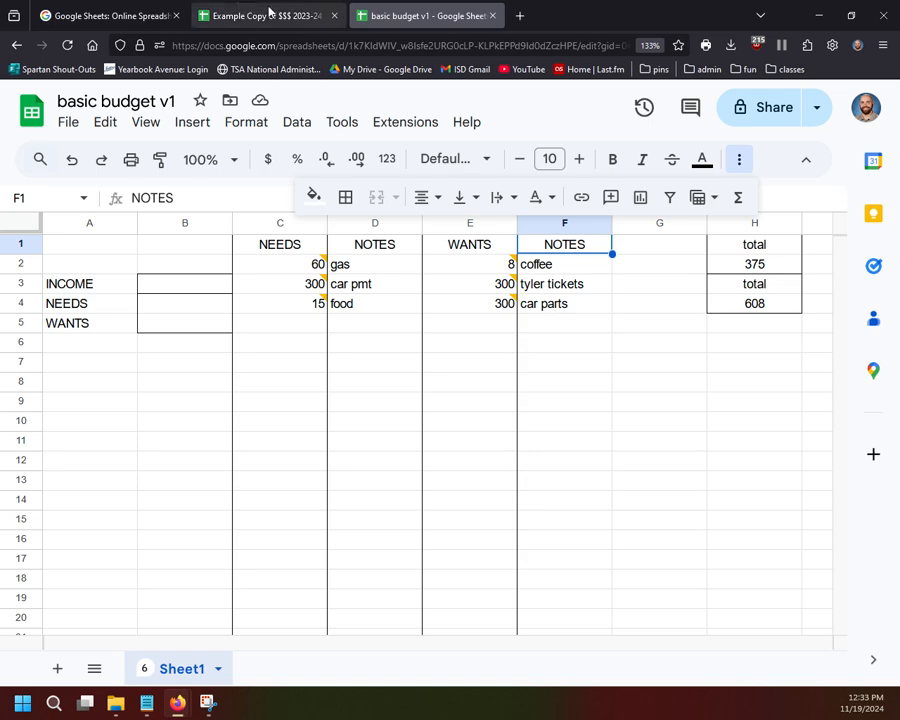
pyautogui.click(200, 14)
pyautogui.hscroll(3, 442, 342)
pyautogui.hscroll(2, 438, 340)
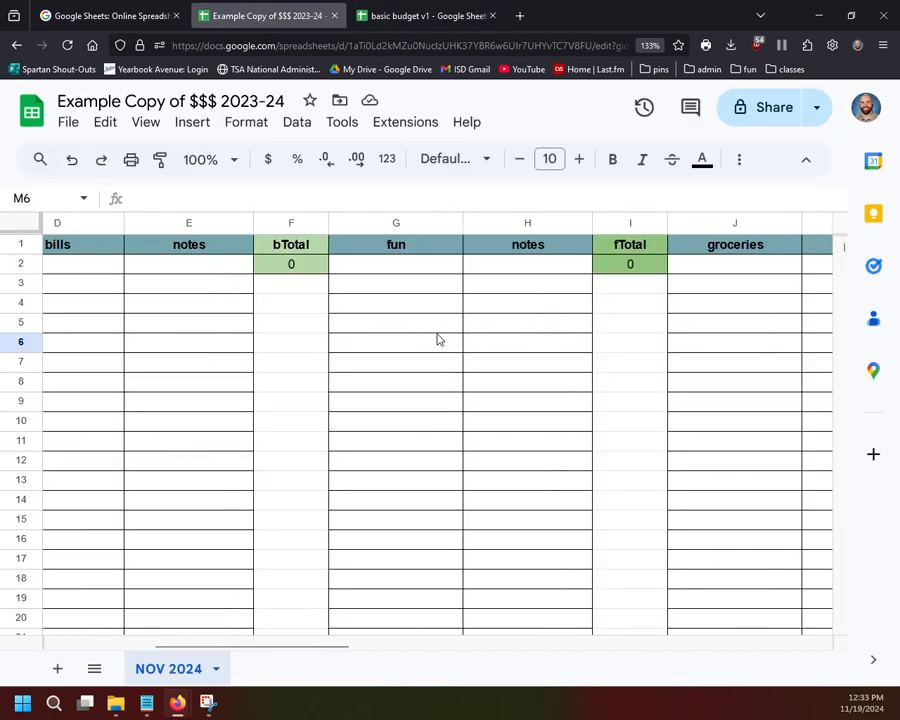
pyautogui.hscroll(-2, 430, 341)
pyautogui.hscroll(4, 418, 349)
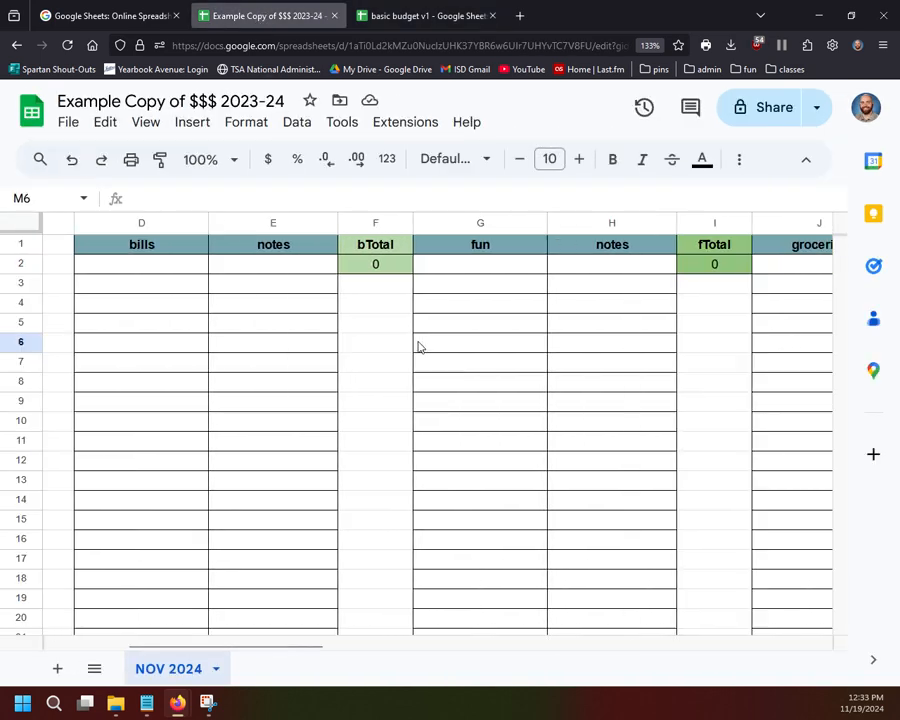
pyautogui.hscroll(5, 365, 333)
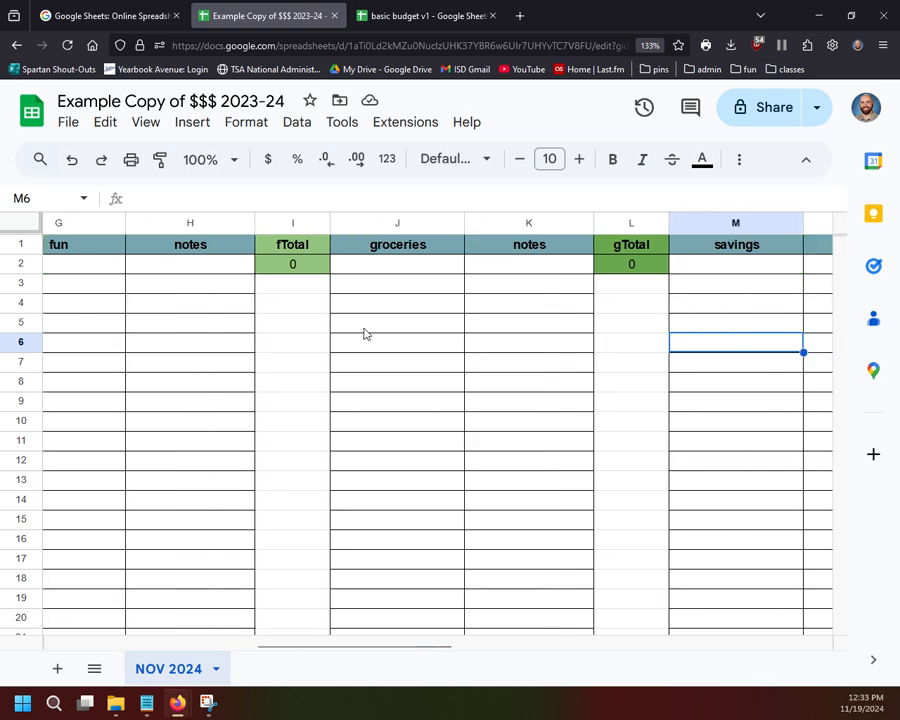
pyautogui.hscroll(-8, 370, 338)
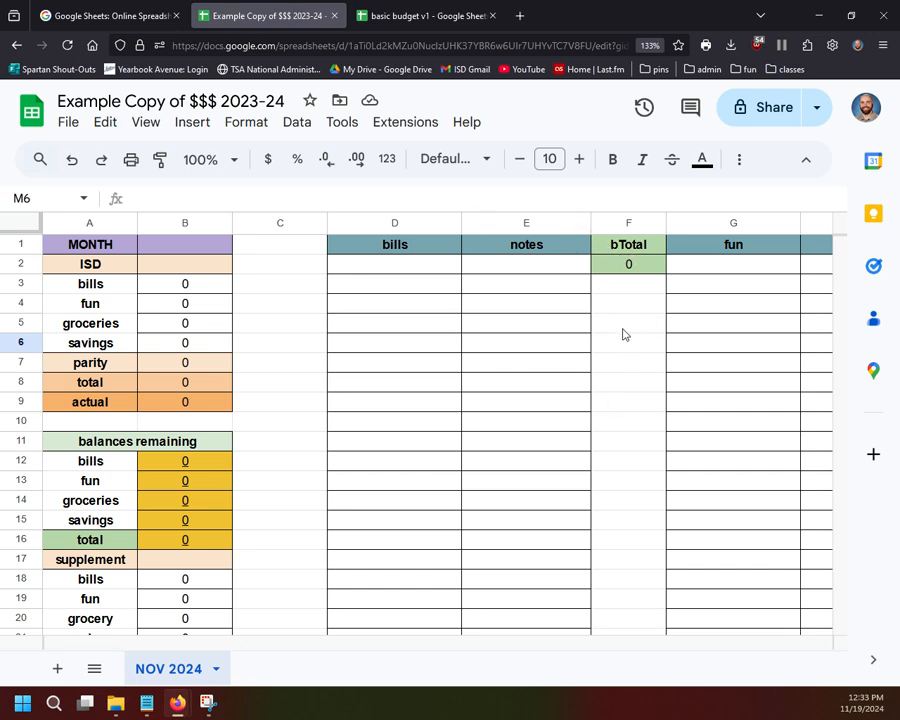
# - Return to the basic budget v1 spreadsheet and close the Google Sheets start page
pyautogui.click(352, 16)
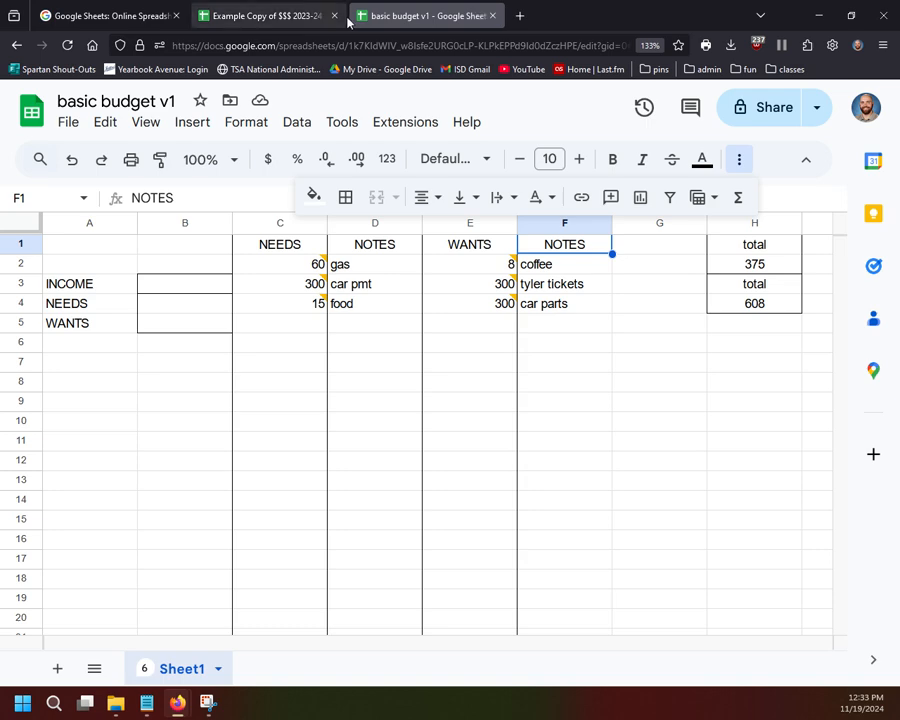
pyautogui.click(176, 16)
pyautogui.click(676, 447)
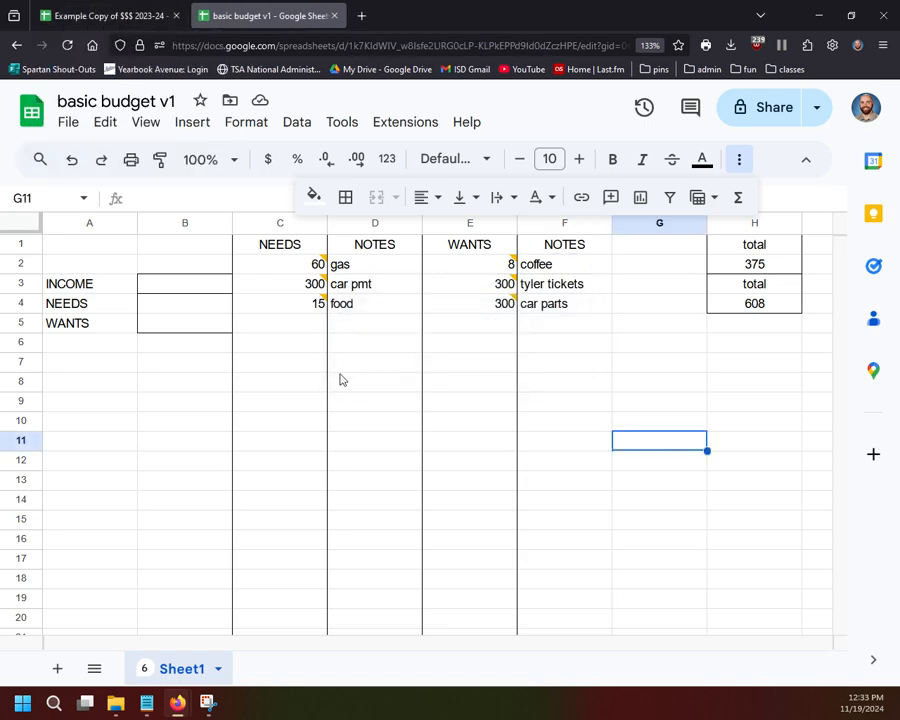
# - Examine the two total formulas in column H and the NEEDS and WANTS columns they sum
pyautogui.click(714, 367)
pyautogui.click(766, 263)
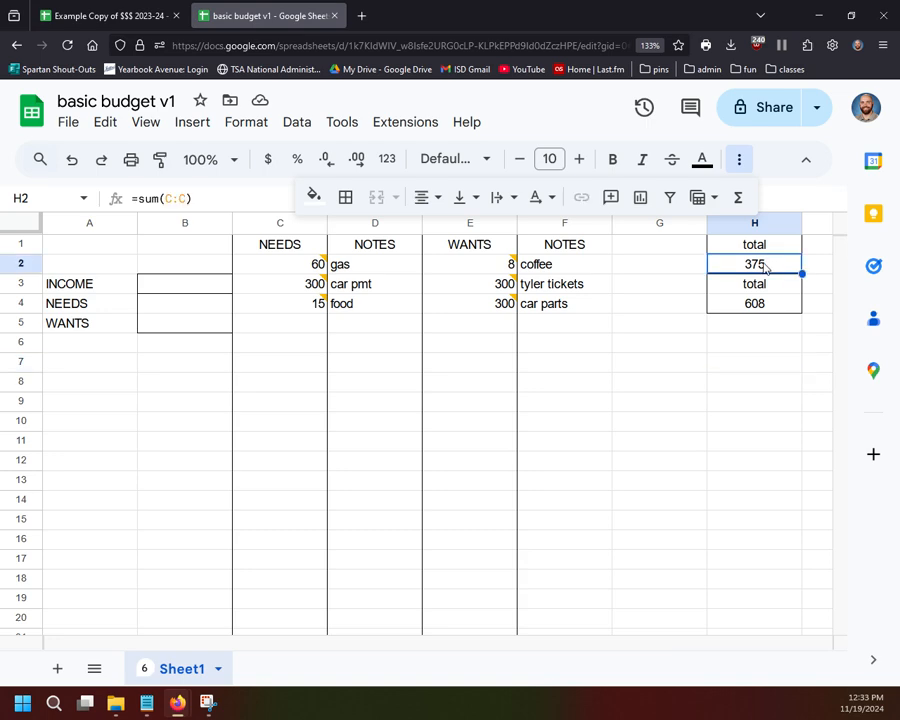
pyautogui.click(770, 305)
pyautogui.click(760, 265)
pyautogui.click(752, 303)
pyautogui.click(754, 266)
pyautogui.click(255, 222)
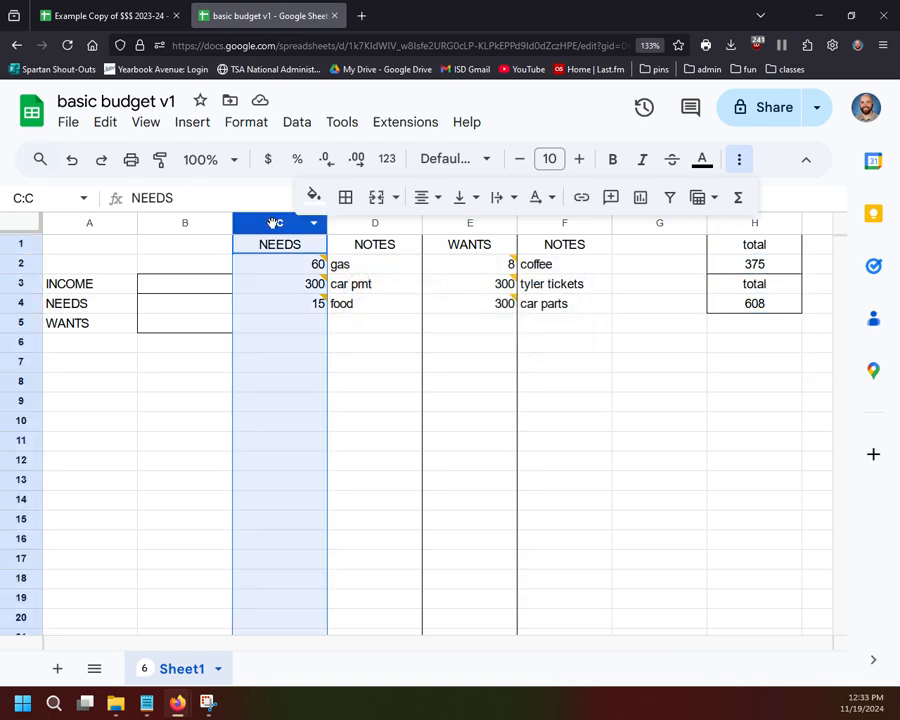
pyautogui.click(443, 224)
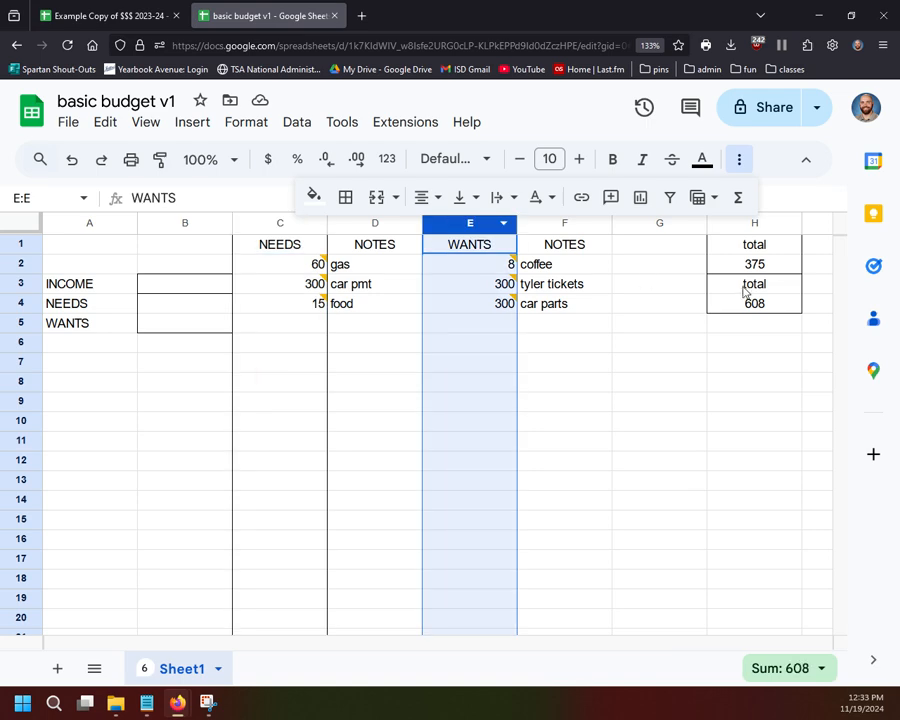
pyautogui.click(748, 288)
pyautogui.click(770, 303)
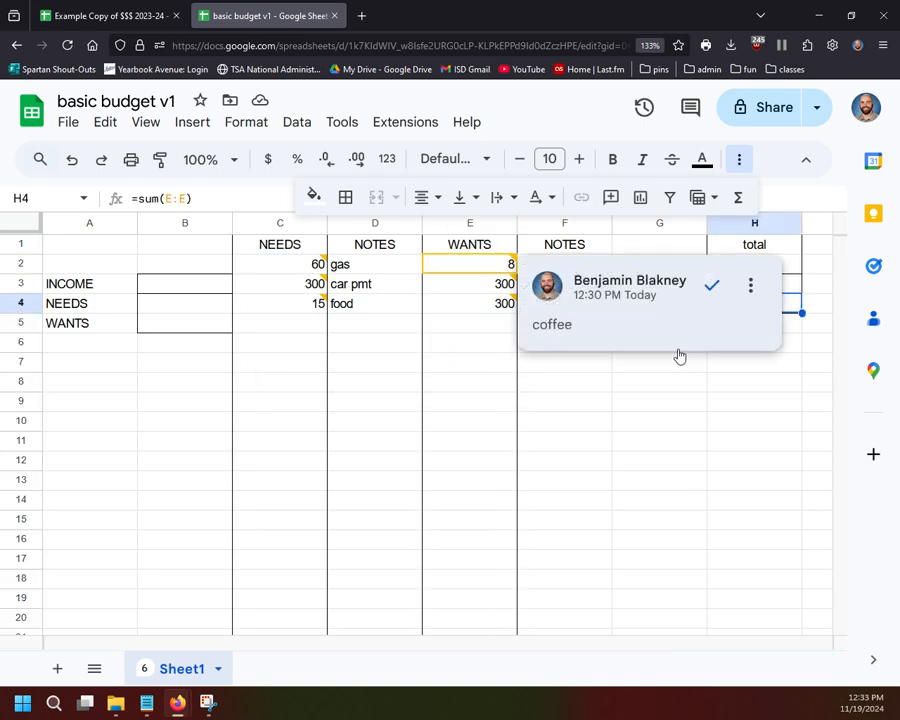
pyautogui.click(690, 360)
pyautogui.click(668, 498)
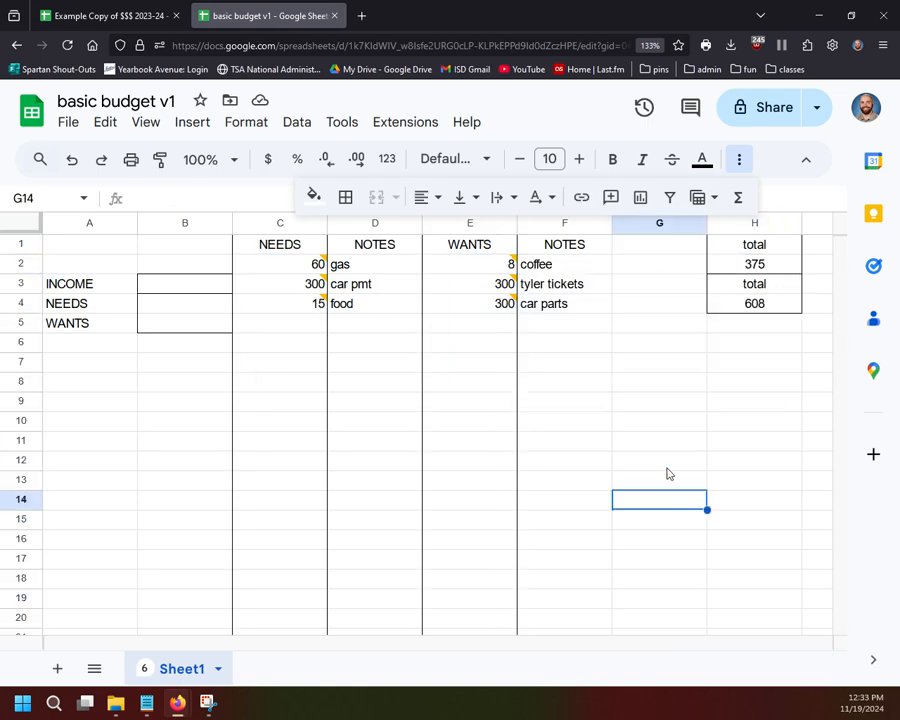
pyautogui.click(694, 344)
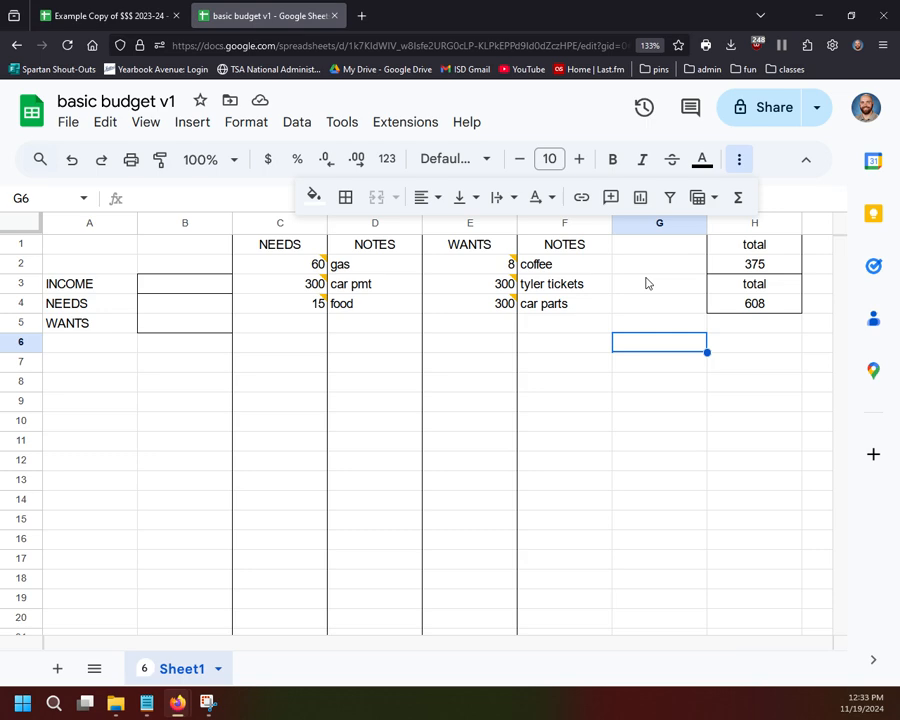
# - Relabel the total headings in H1 and H3 as "needs total" and "wants total"
pyautogui.click(738, 244)
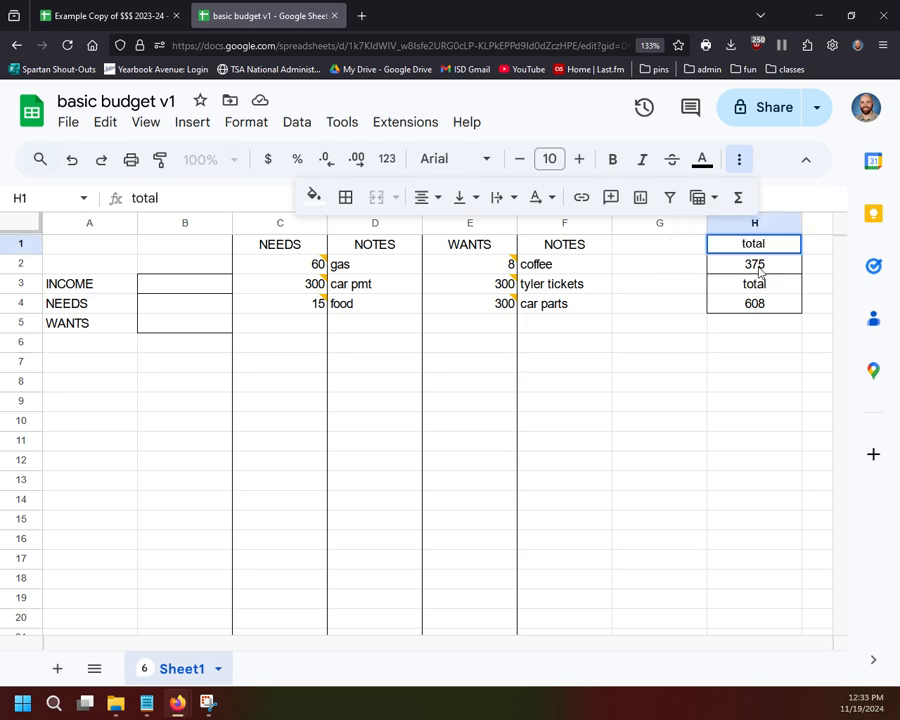
pyautogui.write('needs')
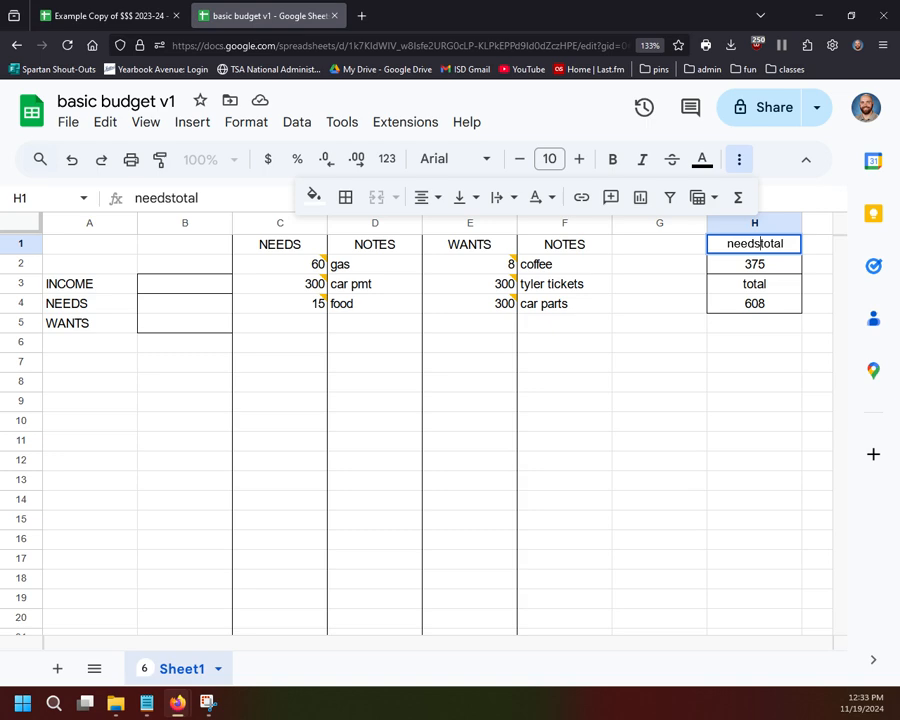
pyautogui.press('Return')
pyautogui.doubleClick(730, 287)
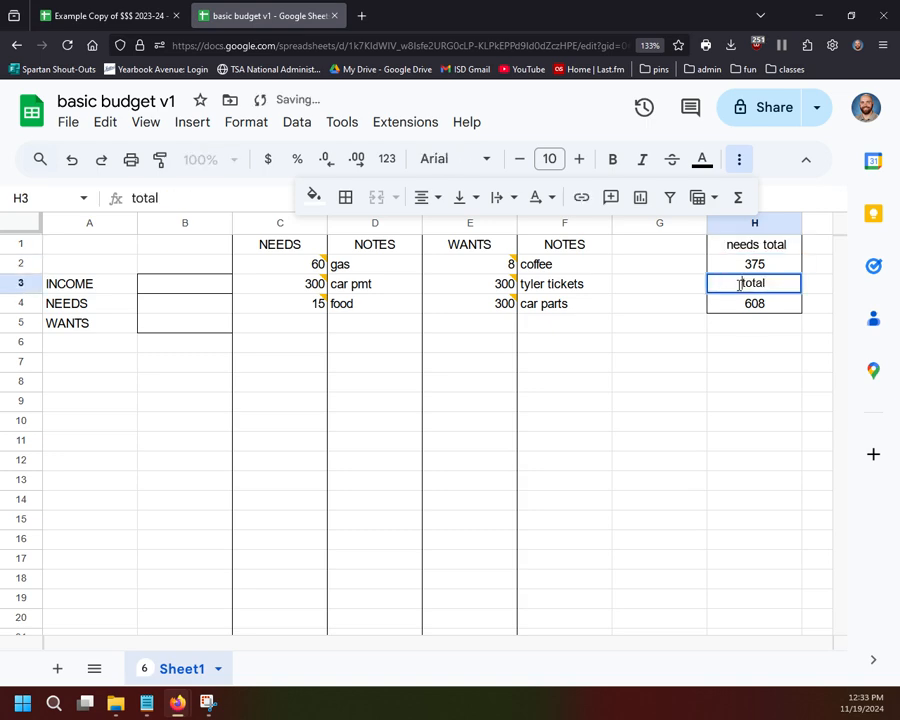
pyautogui.write('wants')
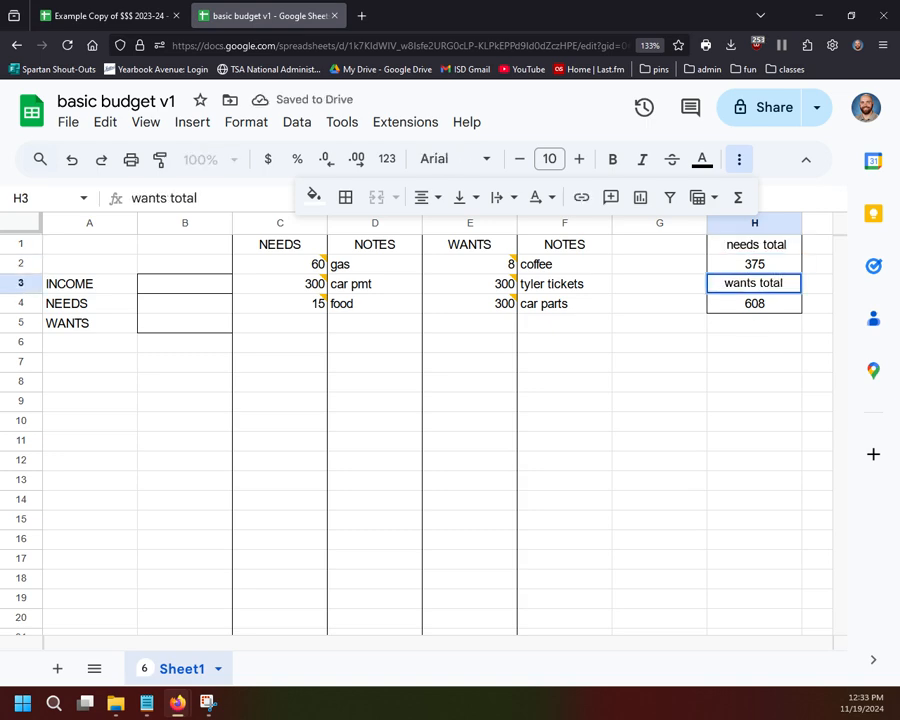
pyautogui.click(787, 449)
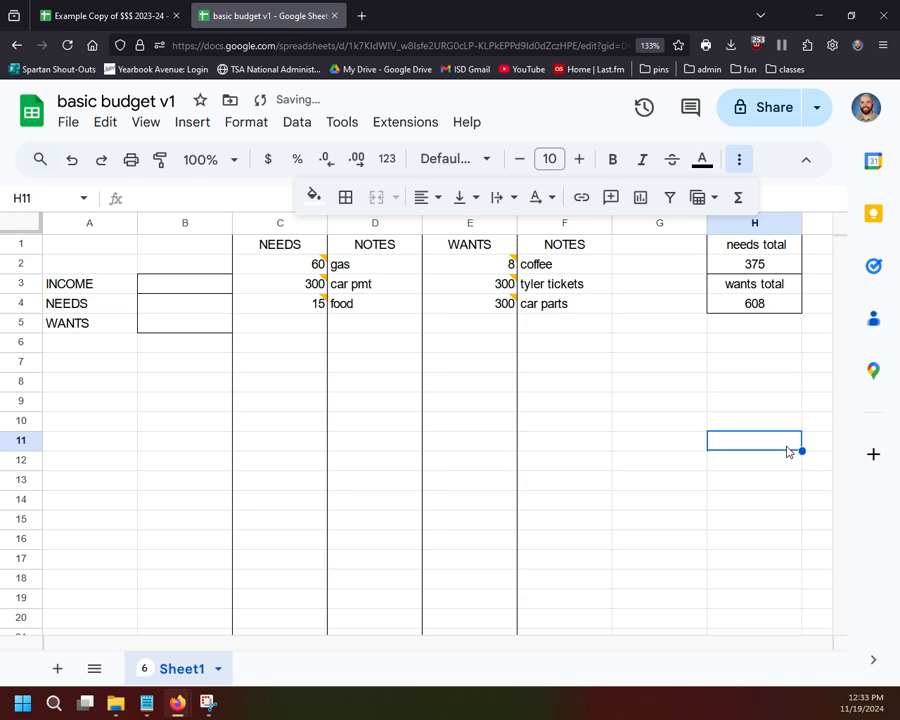
# - Check the formulas under the needs total and wants total headings, and collapse the extra formatting tools
pyautogui.click(742, 250)
pyautogui.click(741, 262)
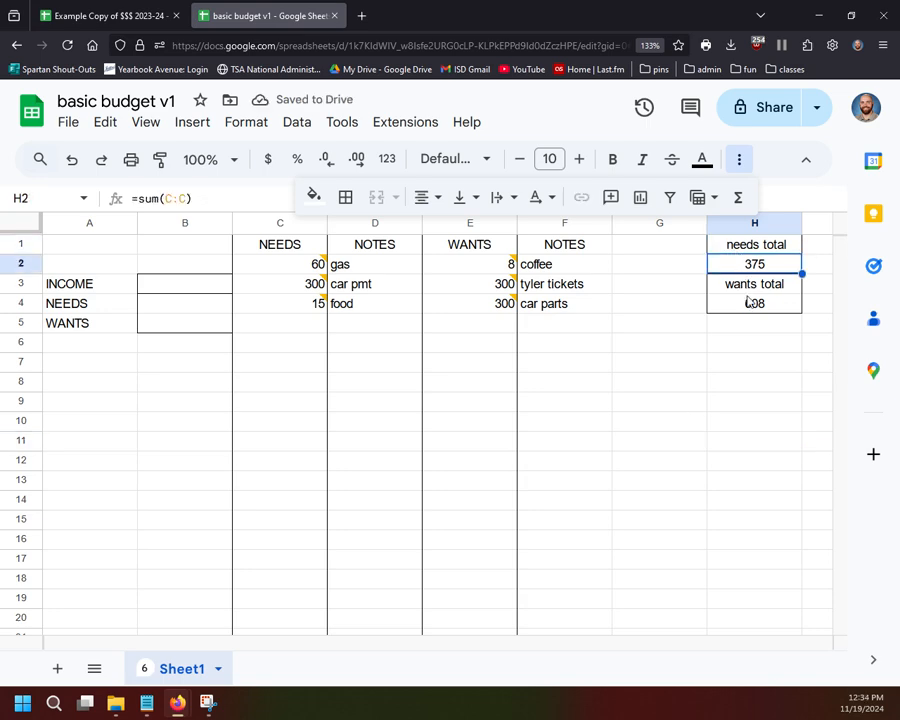
pyautogui.click(753, 300)
pyautogui.click(747, 264)
pyautogui.click(773, 386)
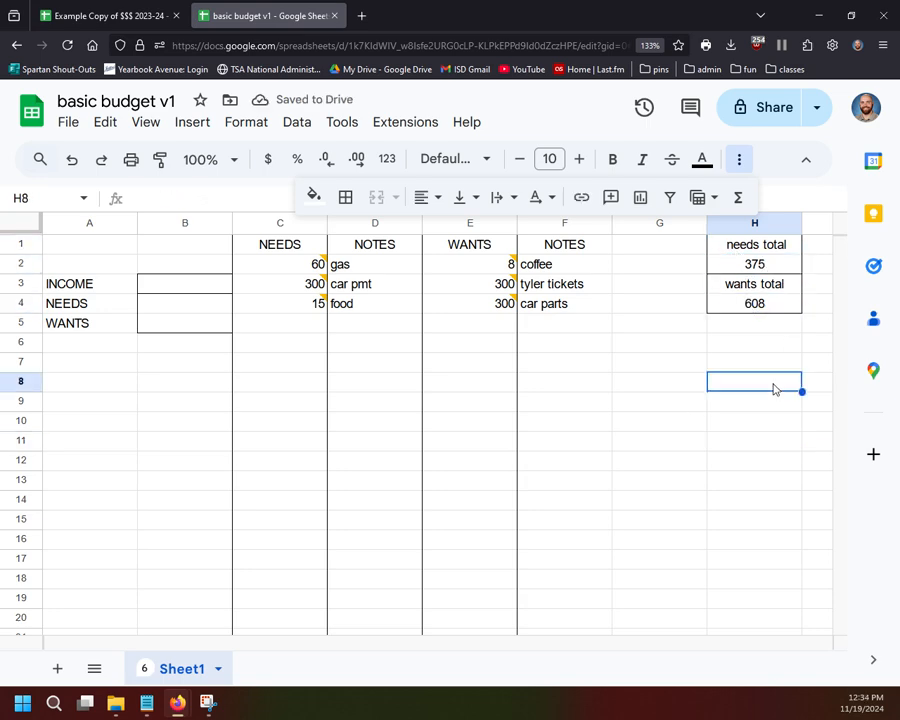
pyautogui.click(758, 306)
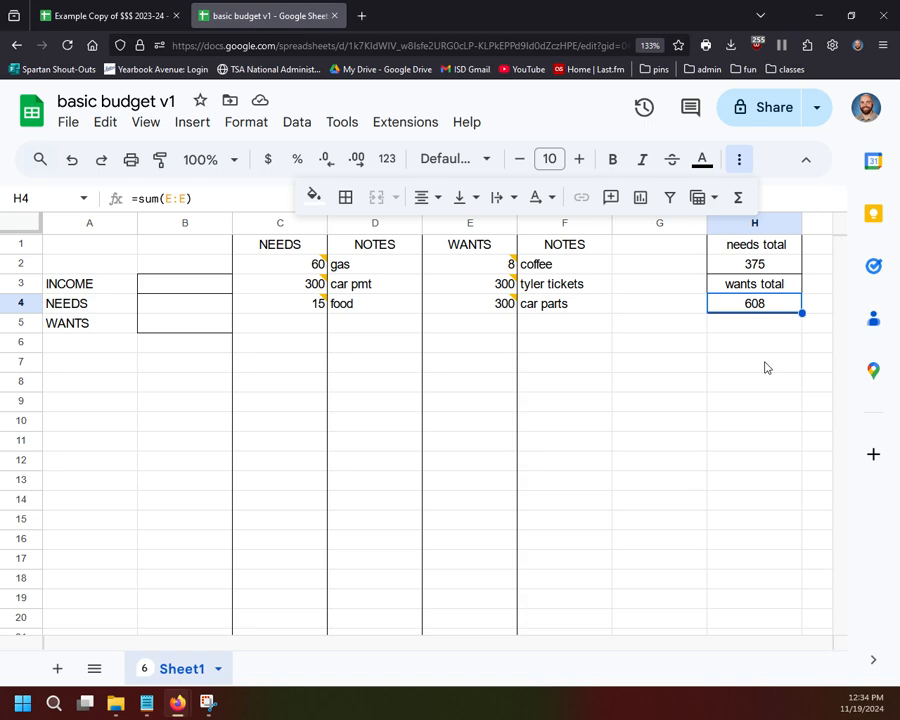
pyautogui.click(765, 368)
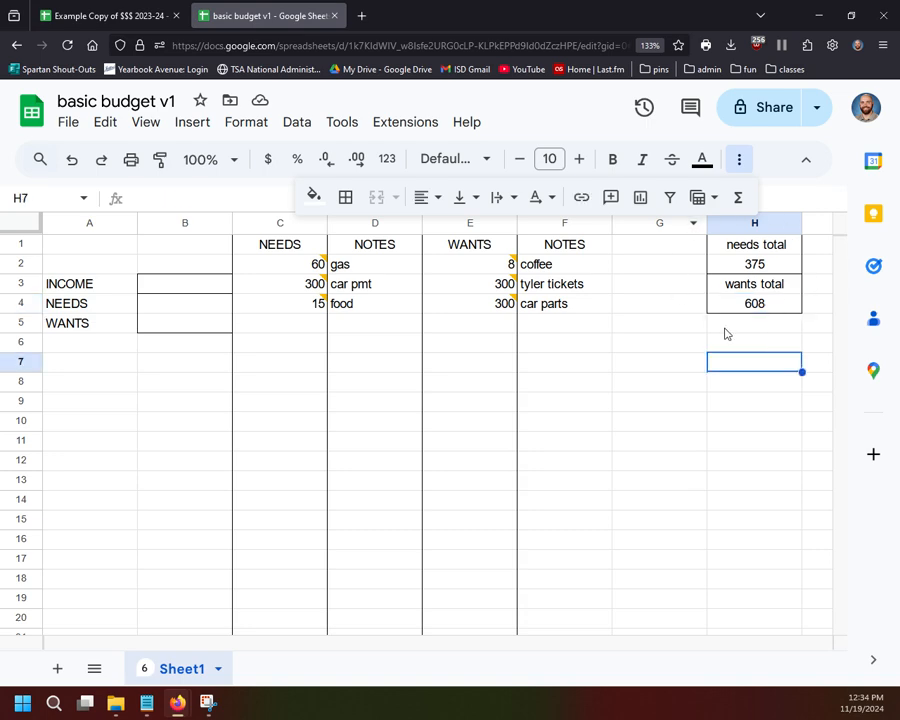
pyautogui.click(739, 159)
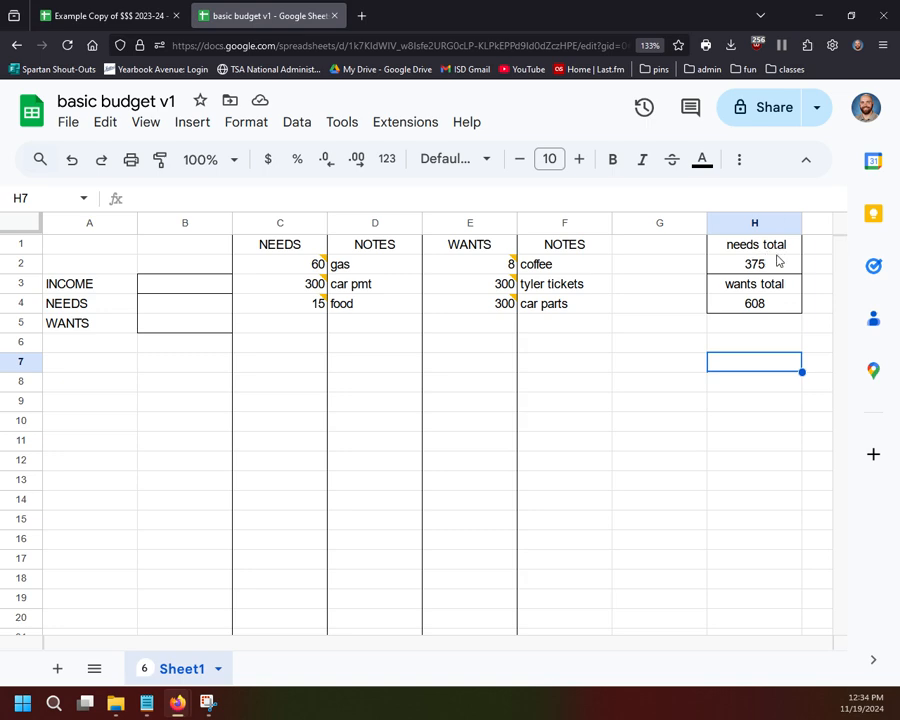
pyautogui.click(663, 259)
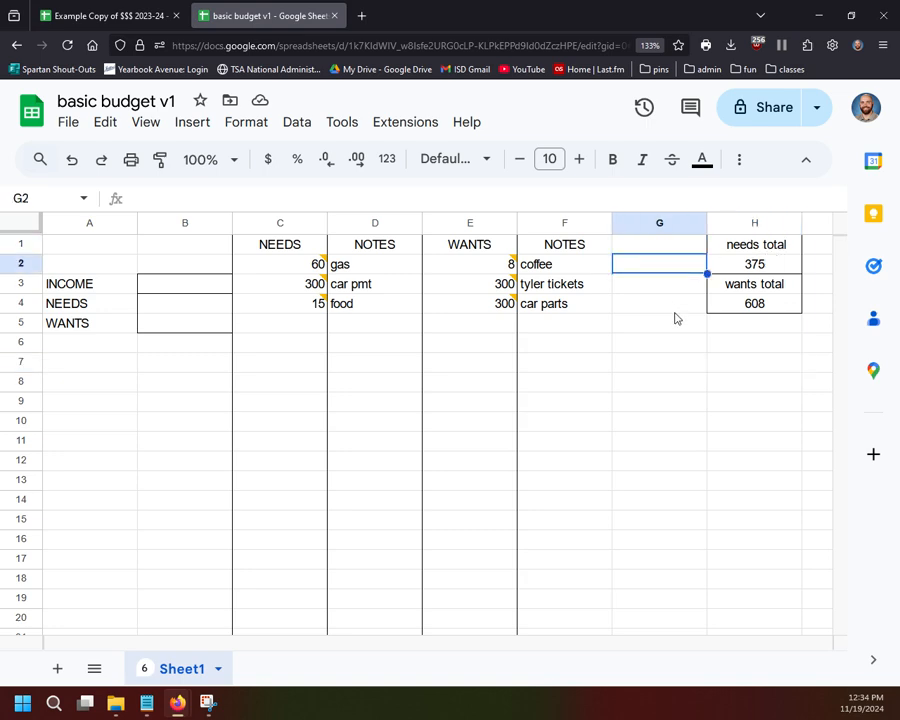
pyautogui.click(677, 306)
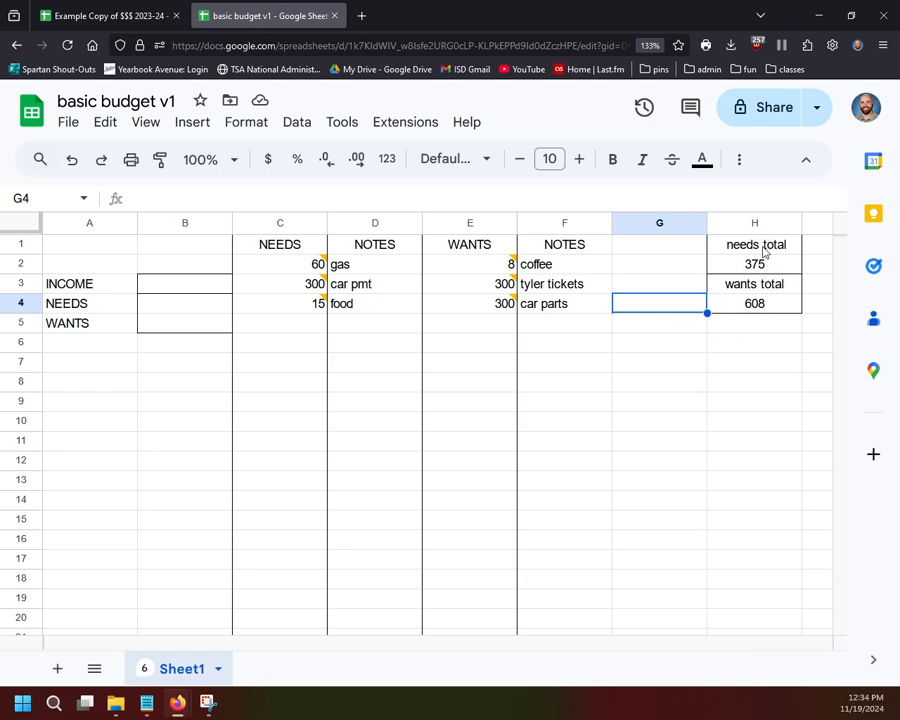
pyautogui.click(690, 266)
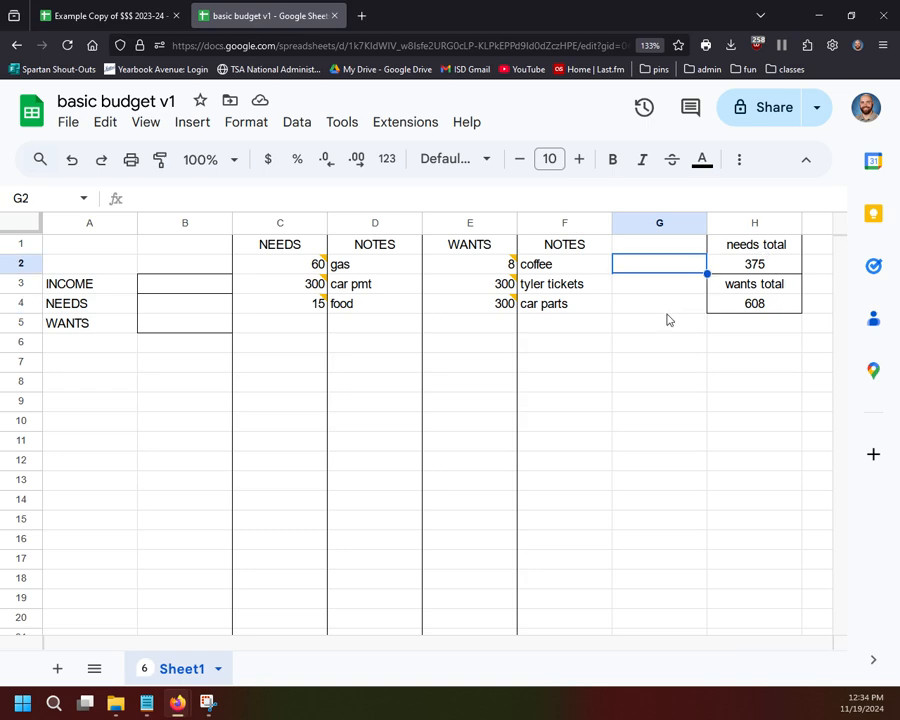
pyautogui.moveTo(665, 305); pyautogui.dragTo(672, 320)
pyautogui.click(671, 283)
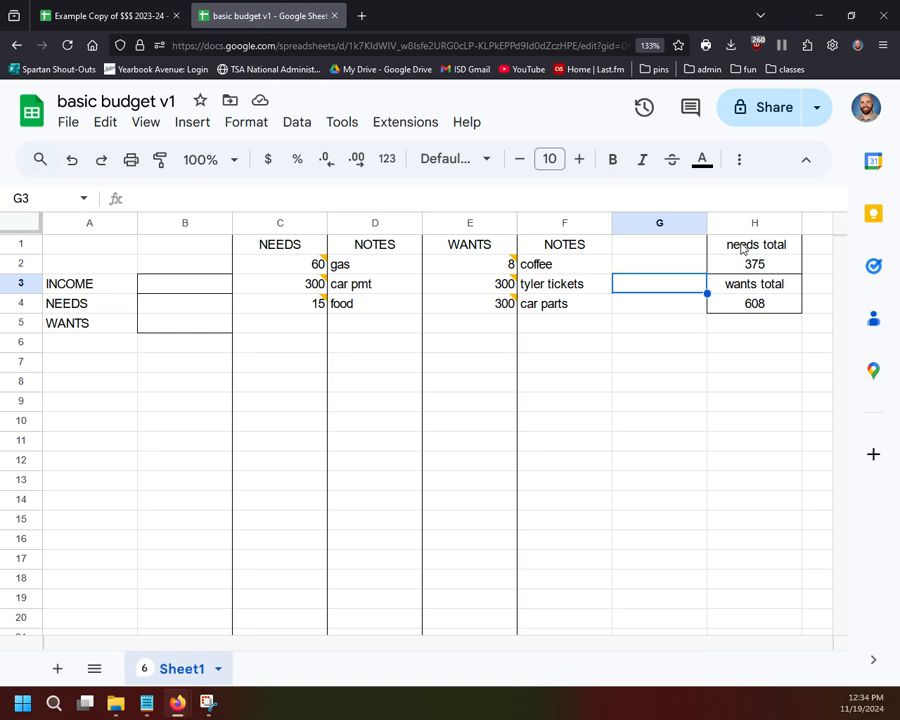
pyautogui.click(683, 426)
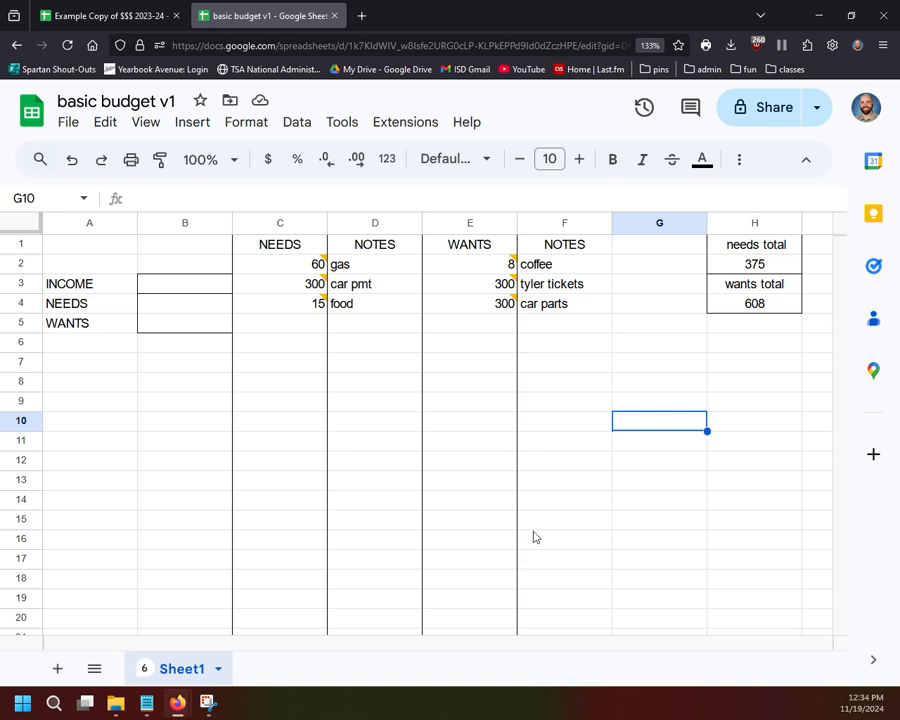
pyautogui.press('Up')
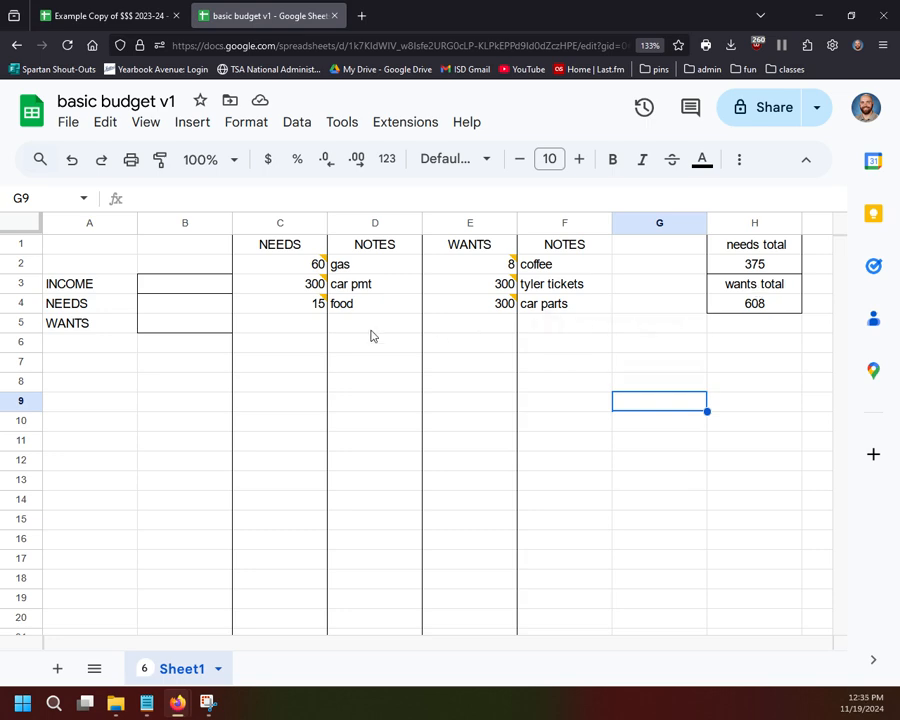
# - Examine the bordered cells in B3 to B5 beside the INCOME, NEEDS and WANTS labels
pyautogui.click(213, 295)
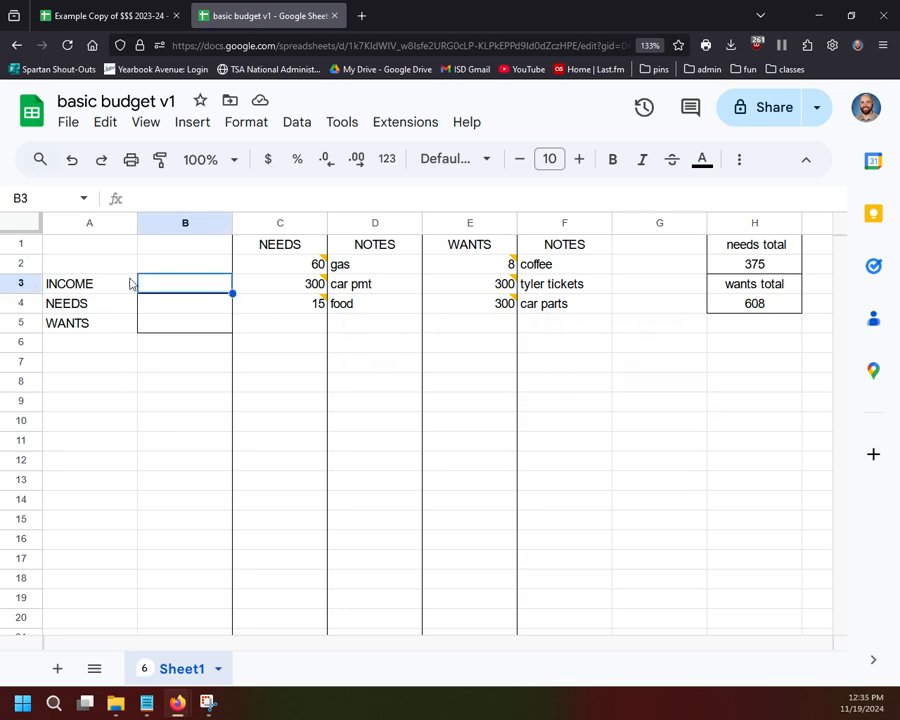
pyautogui.click(757, 462)
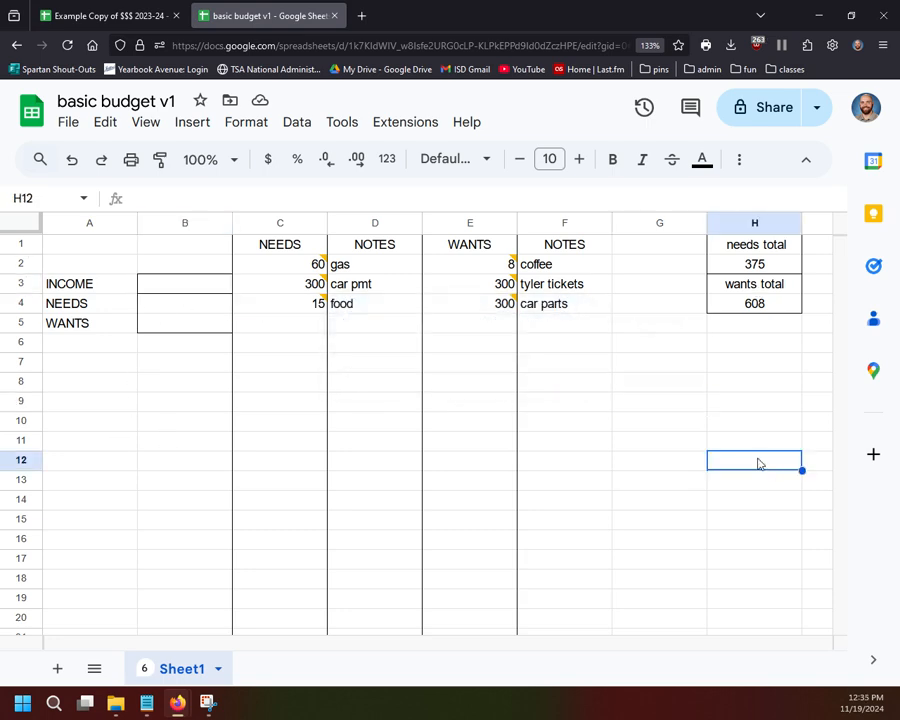
pyautogui.click(174, 302)
pyautogui.click(185, 321)
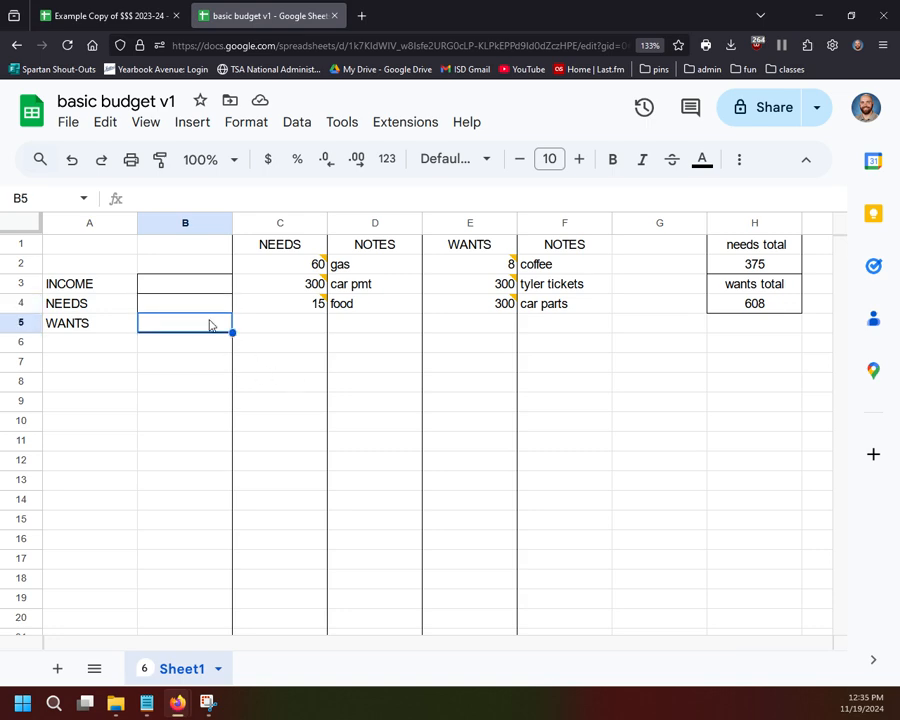
pyautogui.click(175, 304)
pyautogui.click(175, 322)
pyautogui.doubleClick(173, 285)
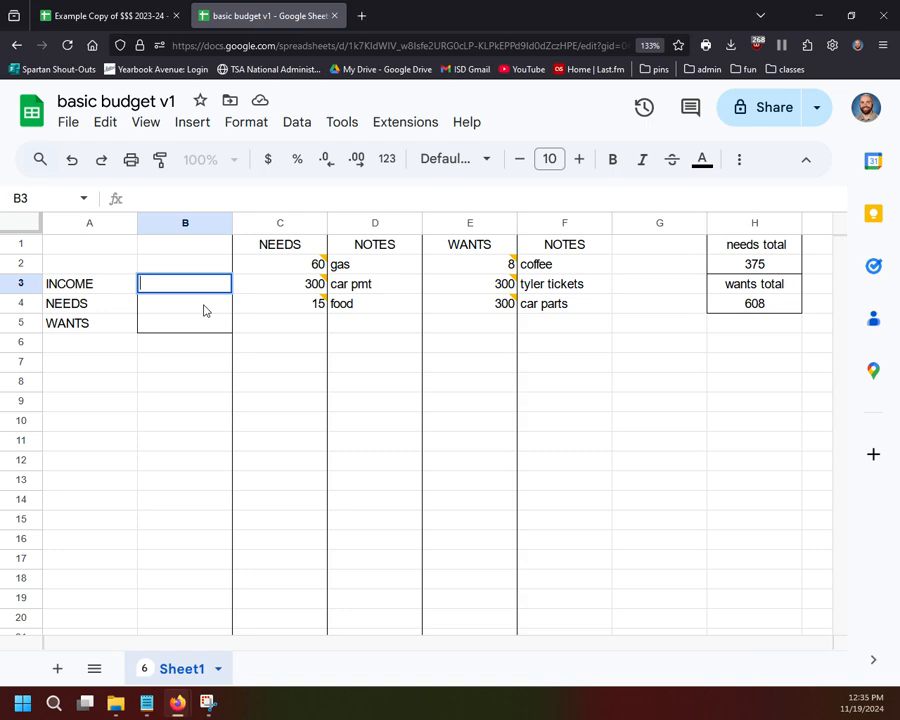
pyautogui.press('alt')
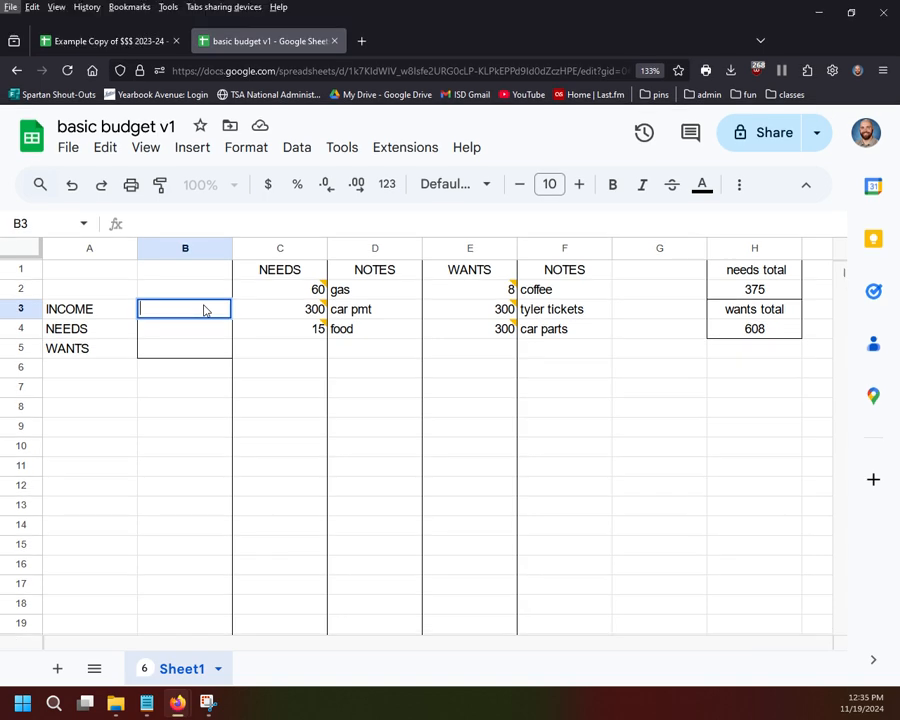
pyautogui.click(165, 465)
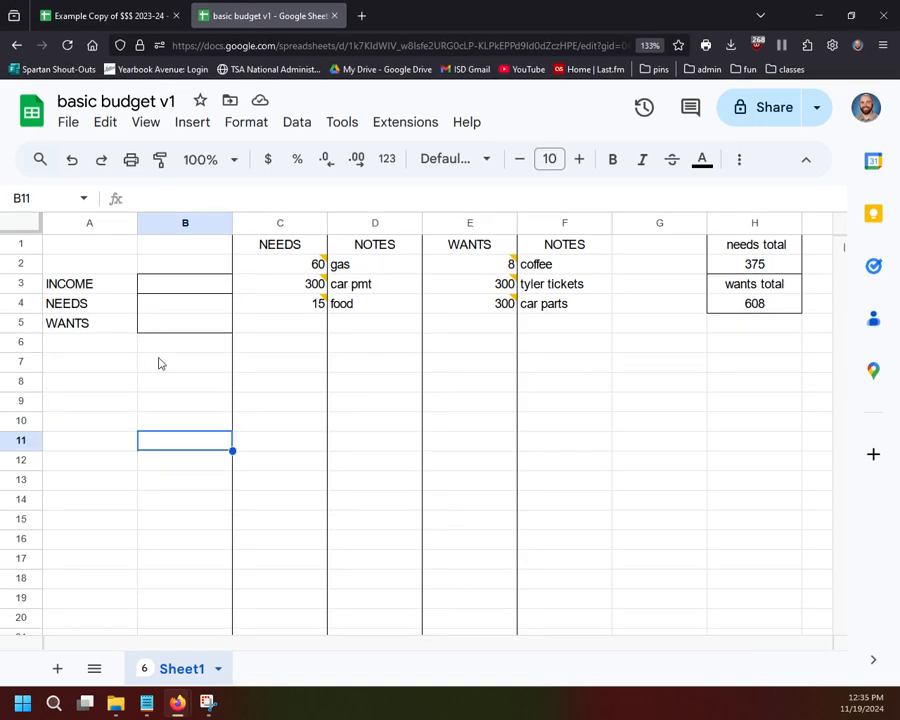
# - Undo the last change in column B, and cut the bordered cell B2 and paste it into B3 beside INCOME
pyautogui.click(167, 284)
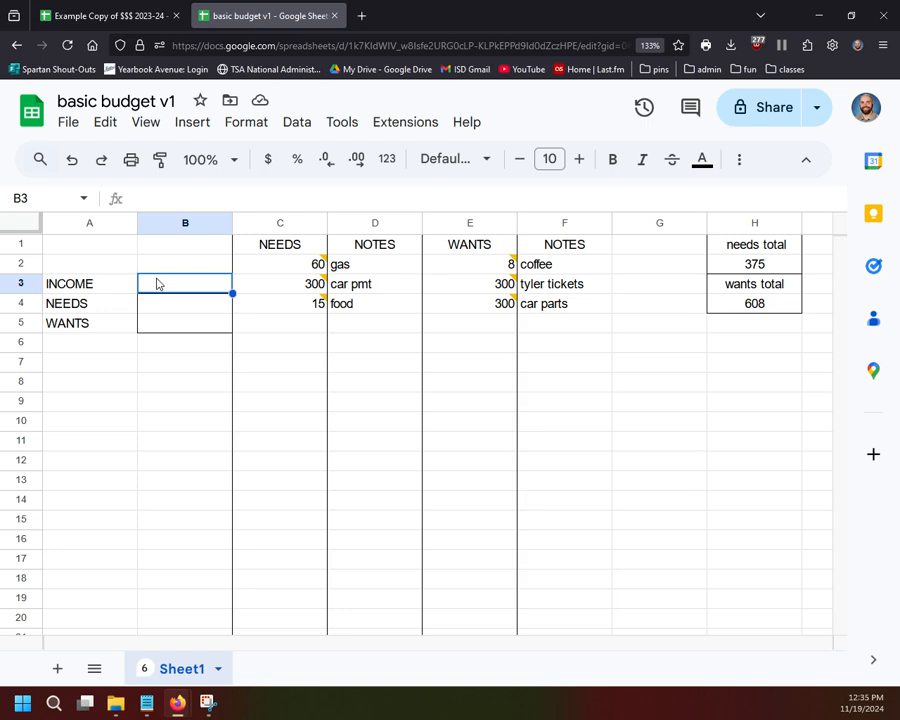
pyautogui.hotkey('ctrl', 'z')
pyautogui.click(182, 376)
pyautogui.click(156, 269)
pyautogui.click(184, 377)
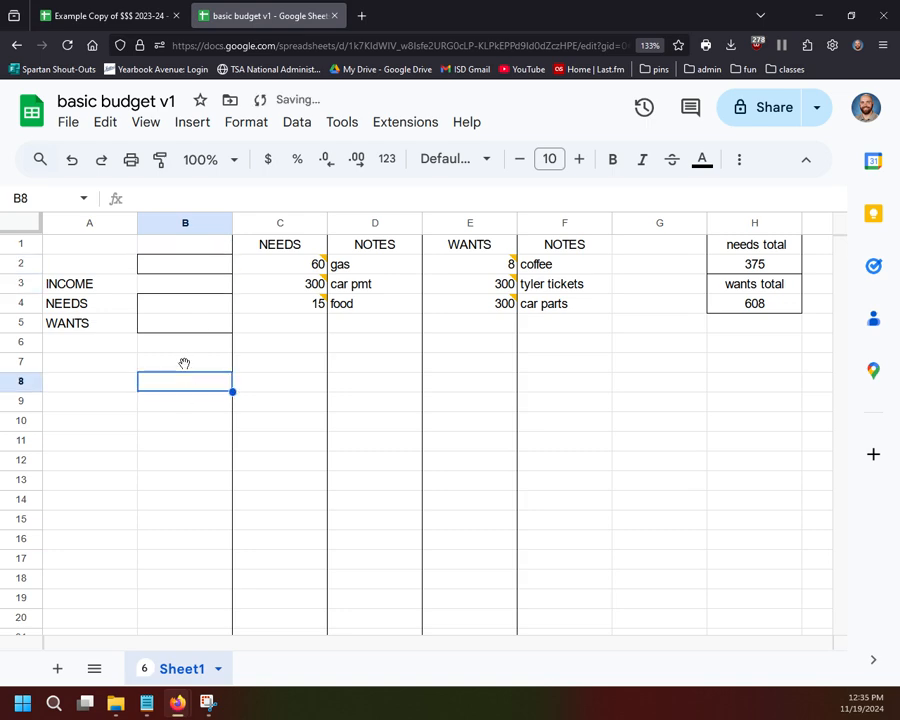
pyautogui.moveTo(178, 269); pyautogui.dragTo(173, 290)
pyautogui.click(211, 404)
pyautogui.click(174, 269)
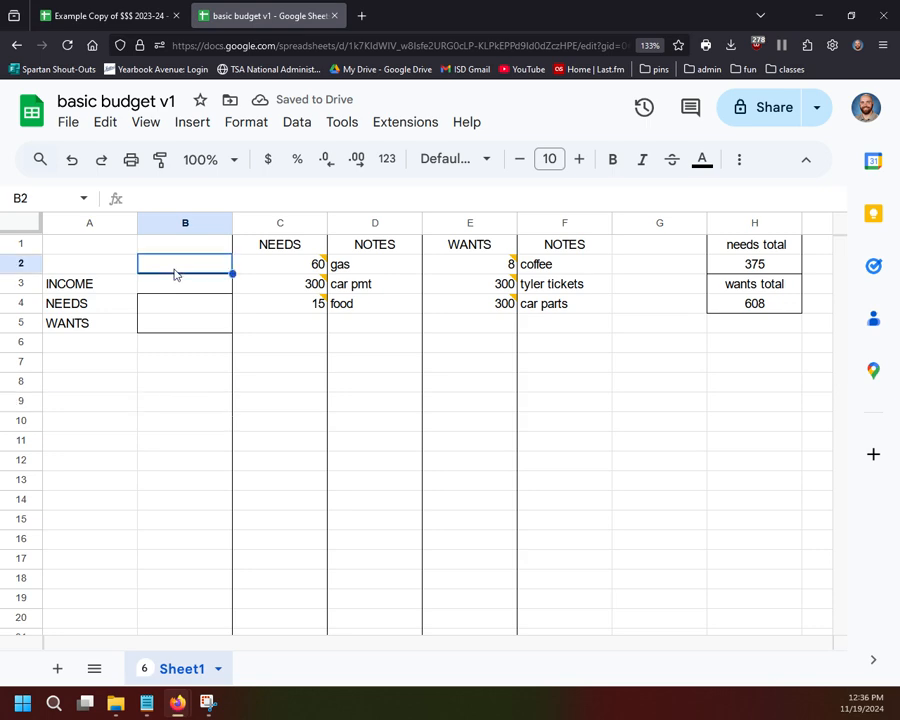
pyautogui.hotkey('ctrl', 'x')
pyautogui.click(177, 285)
pyautogui.hotkey('ctrl', 'v')
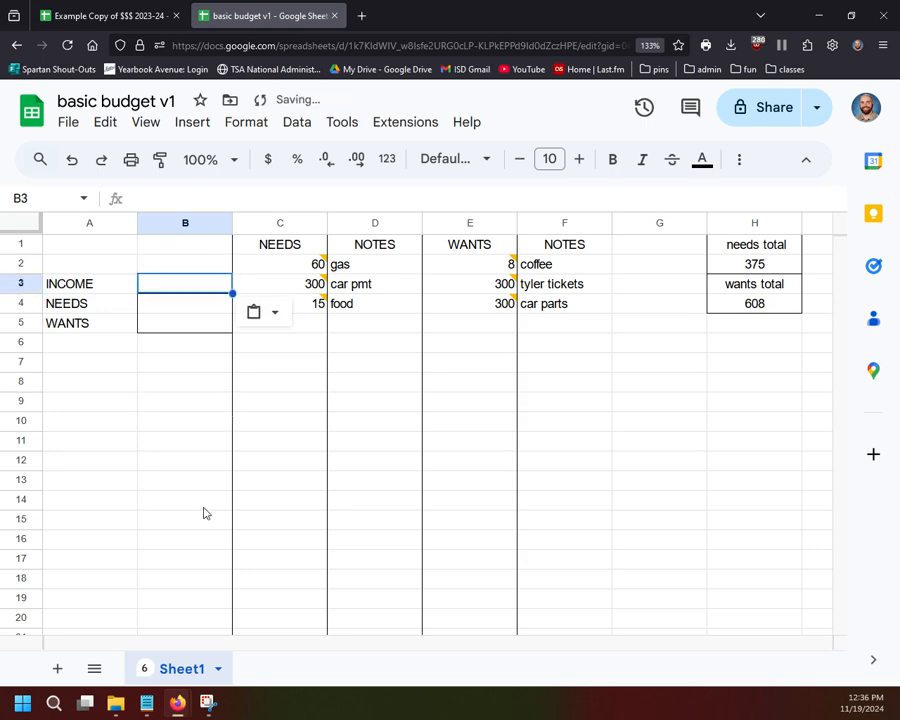
pyautogui.click(205, 510)
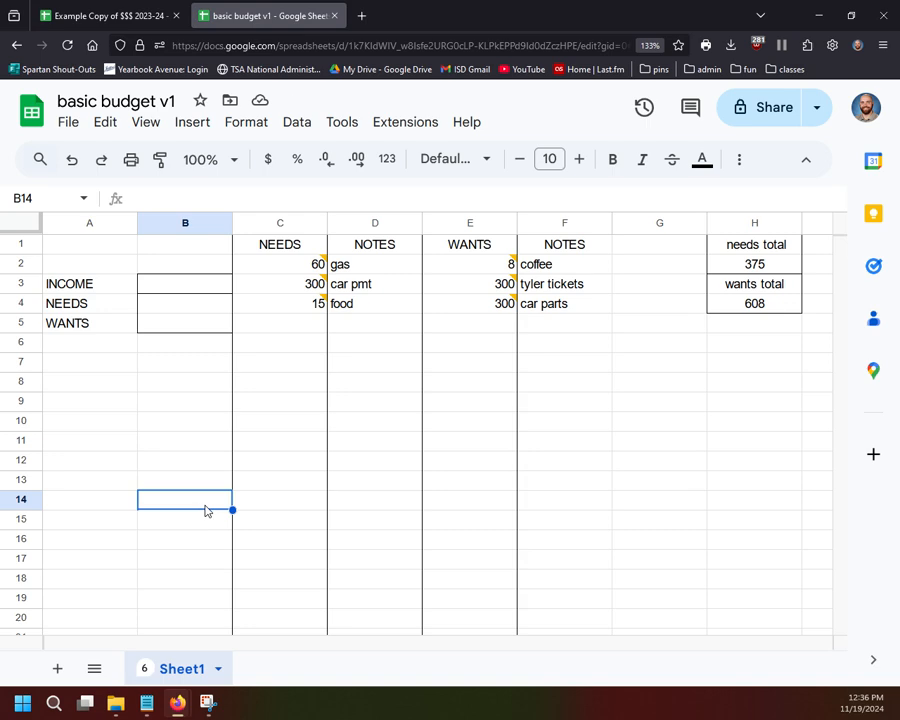
# - Enter an income of 480 in cell B3
pyautogui.click(186, 284)
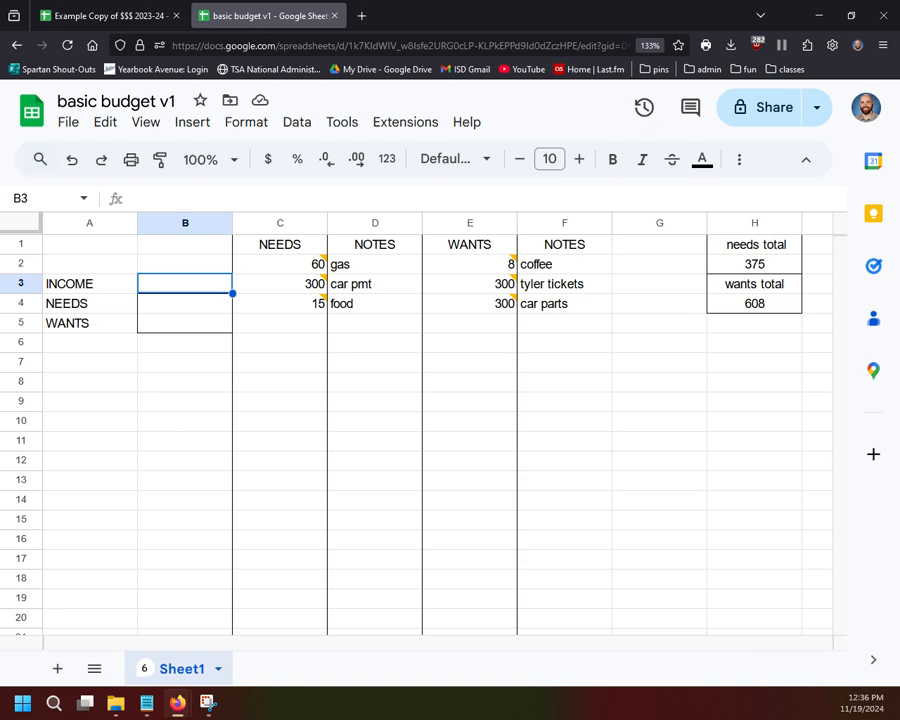
pyautogui.write('480')
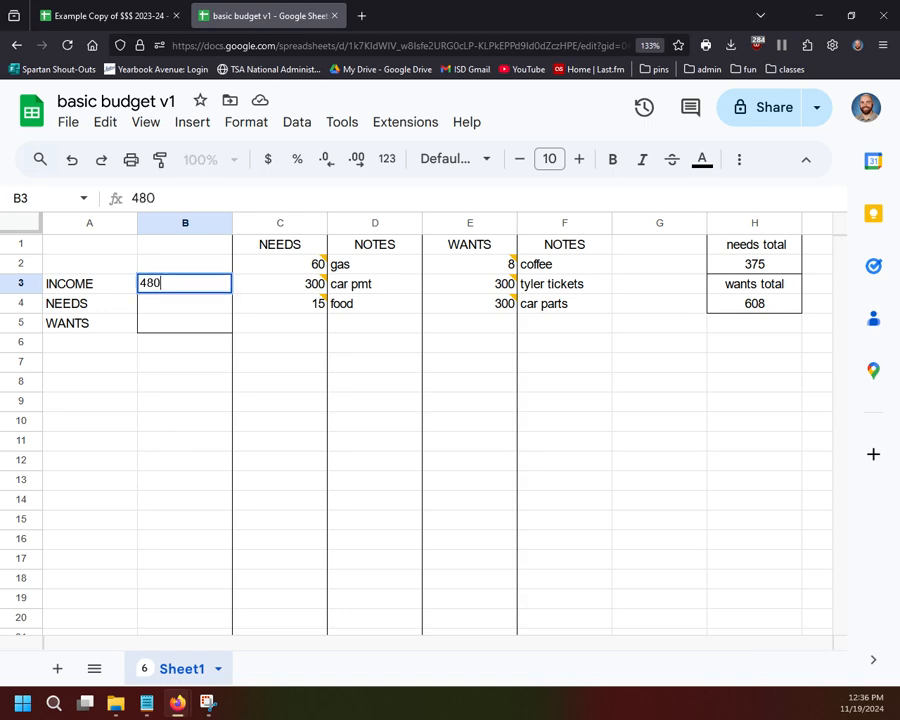
pyautogui.click(210, 450)
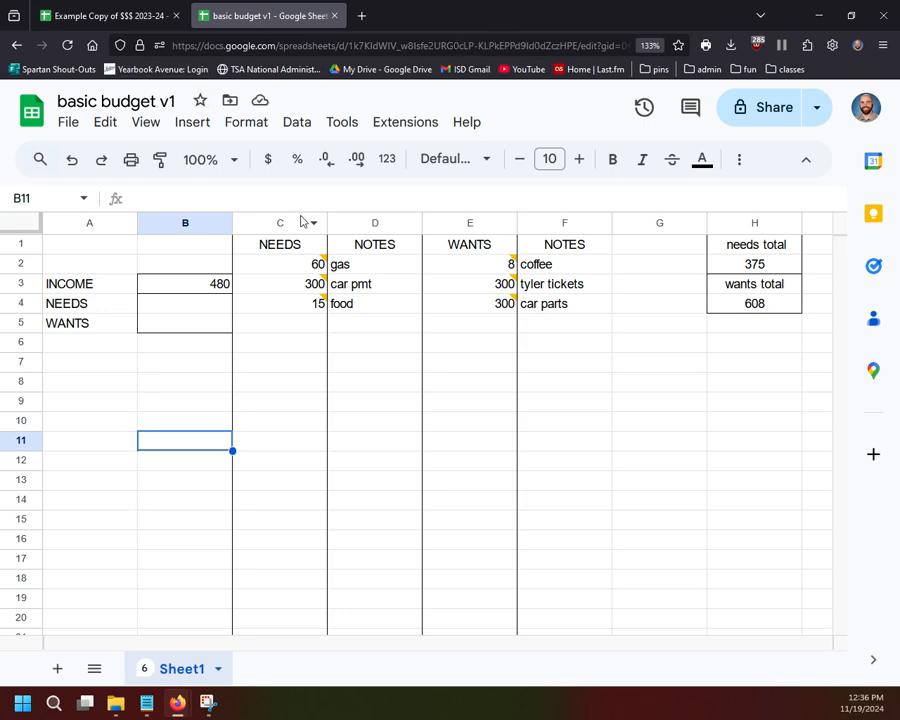
pyautogui.click(199, 306)
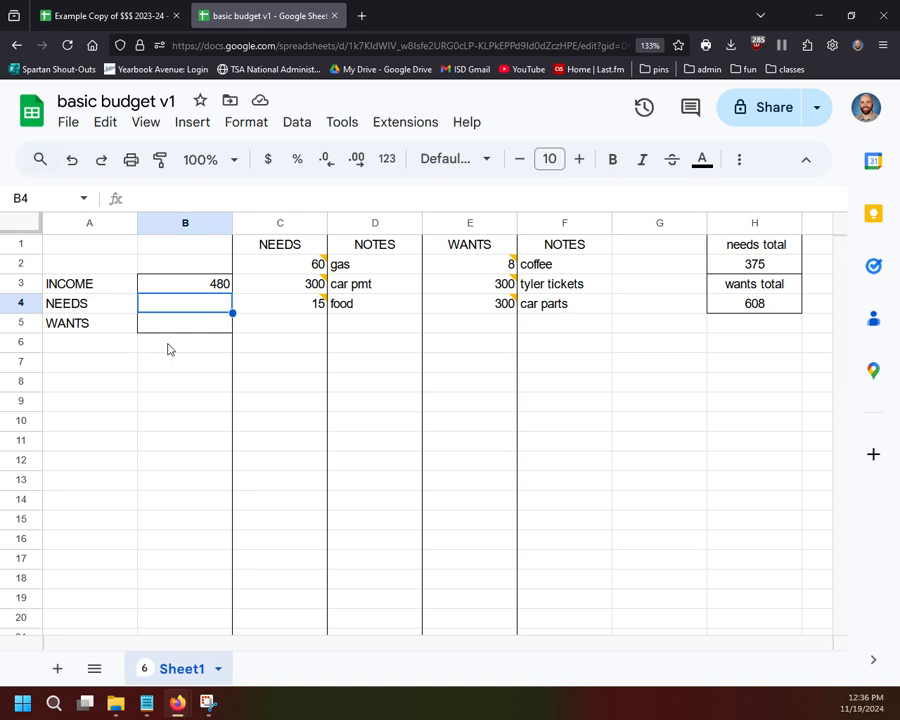
pyautogui.doubleClick(114, 306)
pyautogui.click(115, 328)
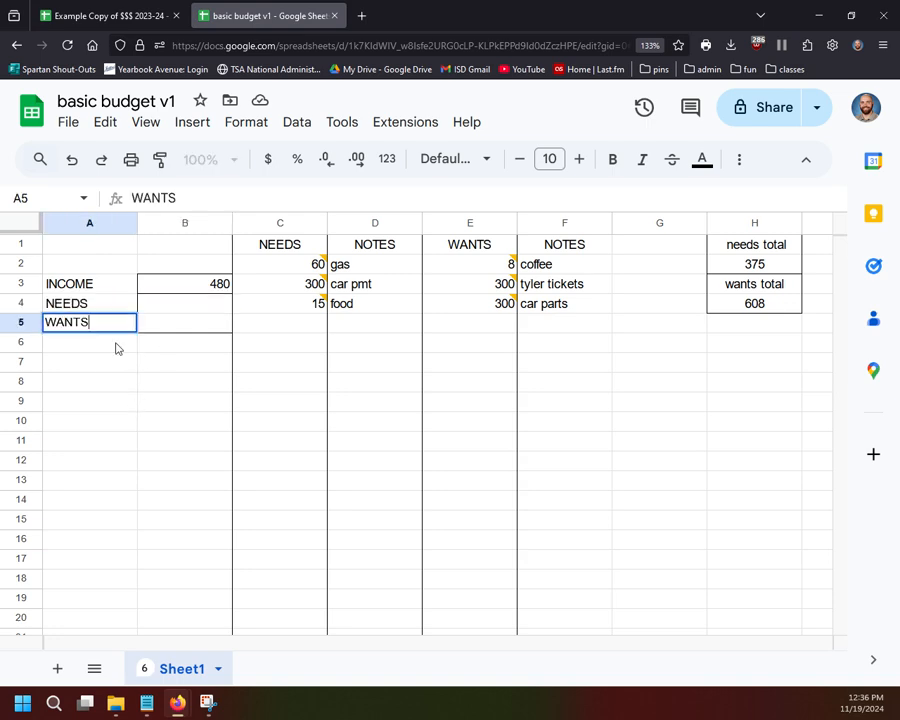
pyautogui.click(117, 305)
pyautogui.click(121, 323)
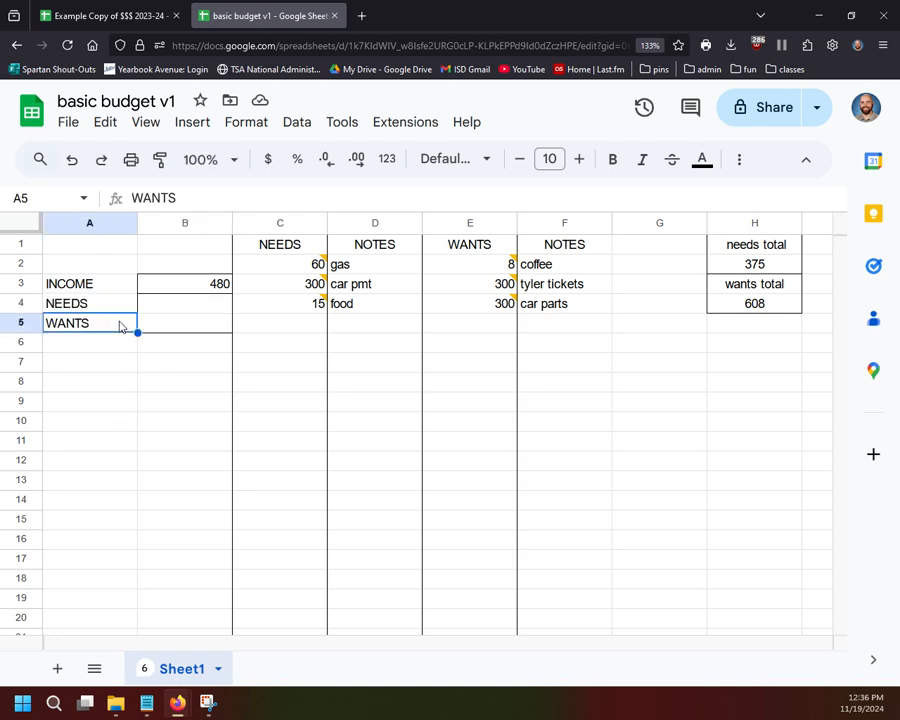
pyautogui.click(116, 382)
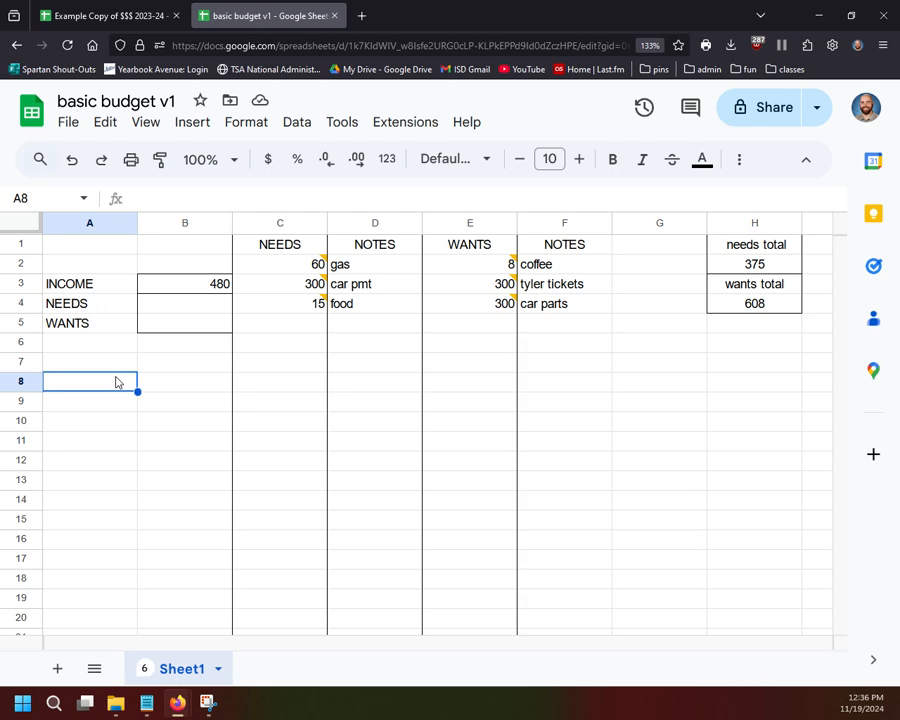
# - Switch to the Example Copy of $$$ 2023-24 spreadsheet and examine the bills, fun, groceries and savings formulas in B3 to B6
pyautogui.click(155, 14)
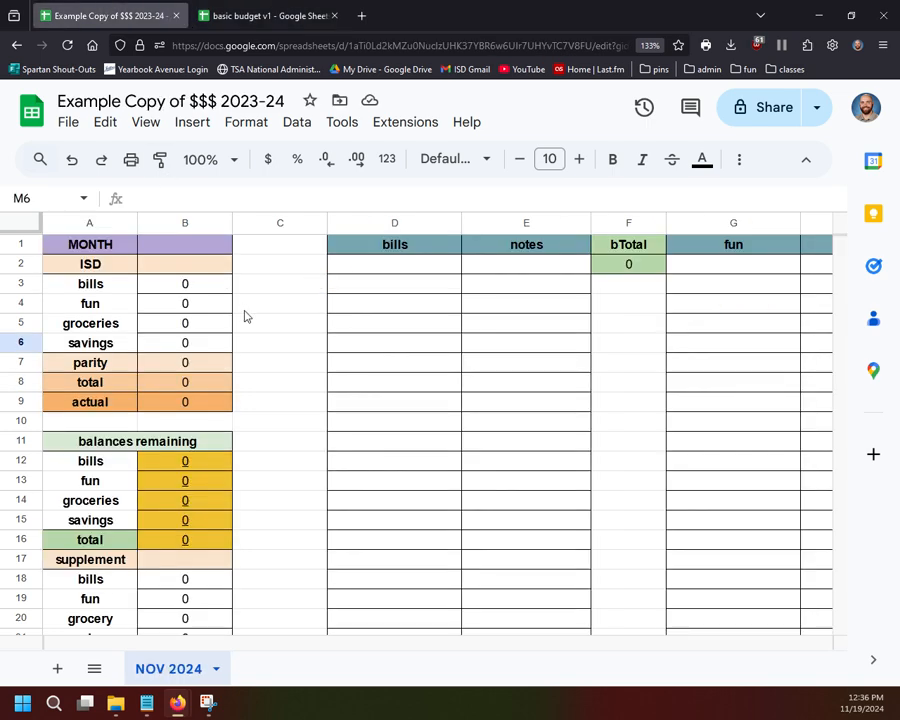
pyautogui.click(185, 288)
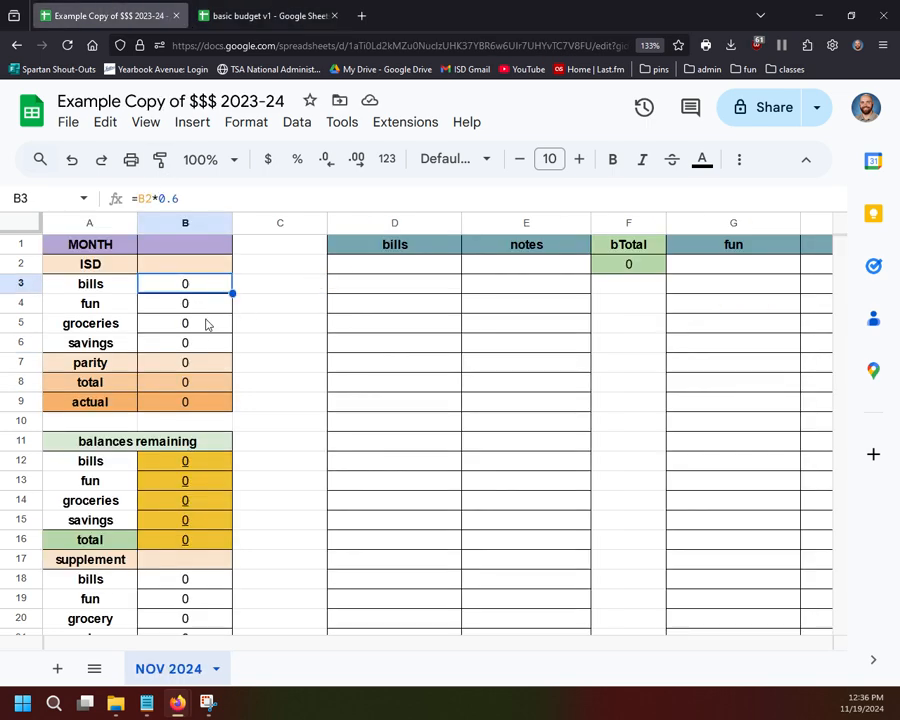
pyautogui.press('Down')
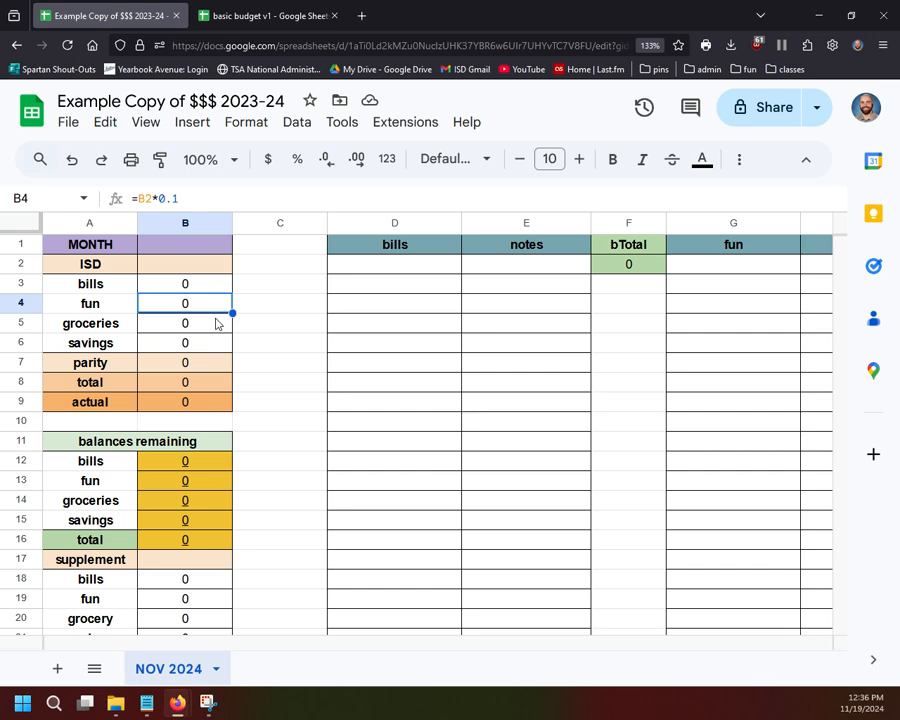
pyautogui.click(212, 324)
pyautogui.click(201, 346)
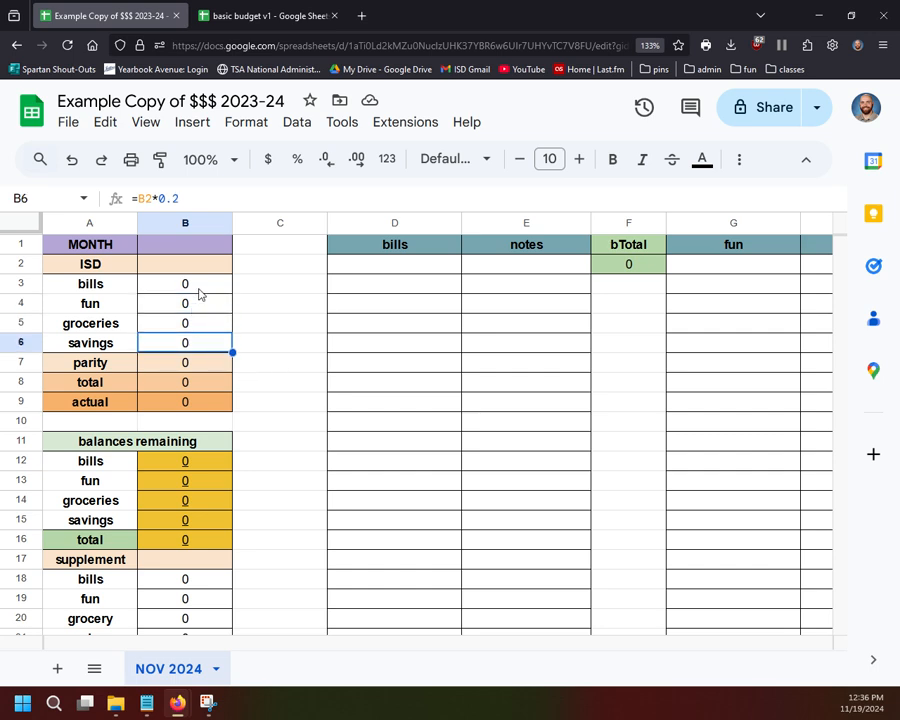
pyautogui.click(198, 288)
pyautogui.click(202, 343)
pyautogui.click(195, 287)
pyautogui.click(201, 345)
pyautogui.click(203, 305)
pyautogui.click(222, 320)
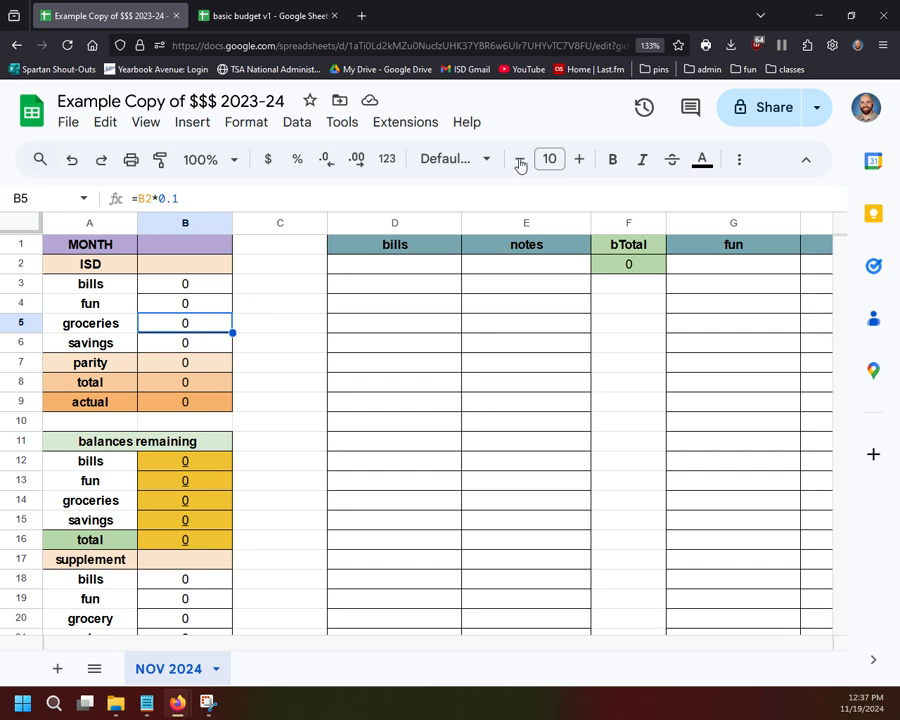
pyautogui.click(296, 366)
# - Return to the basic budget v1 spreadsheet and check the NEEDS amount cell below the income
pyautogui.click(265, 15)
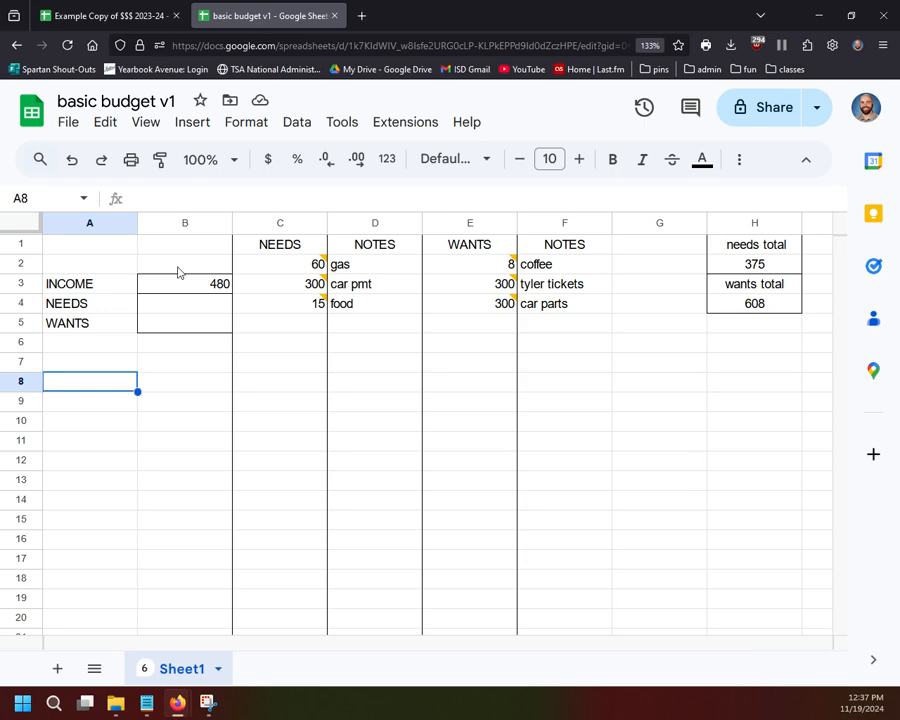
pyautogui.click(206, 300)
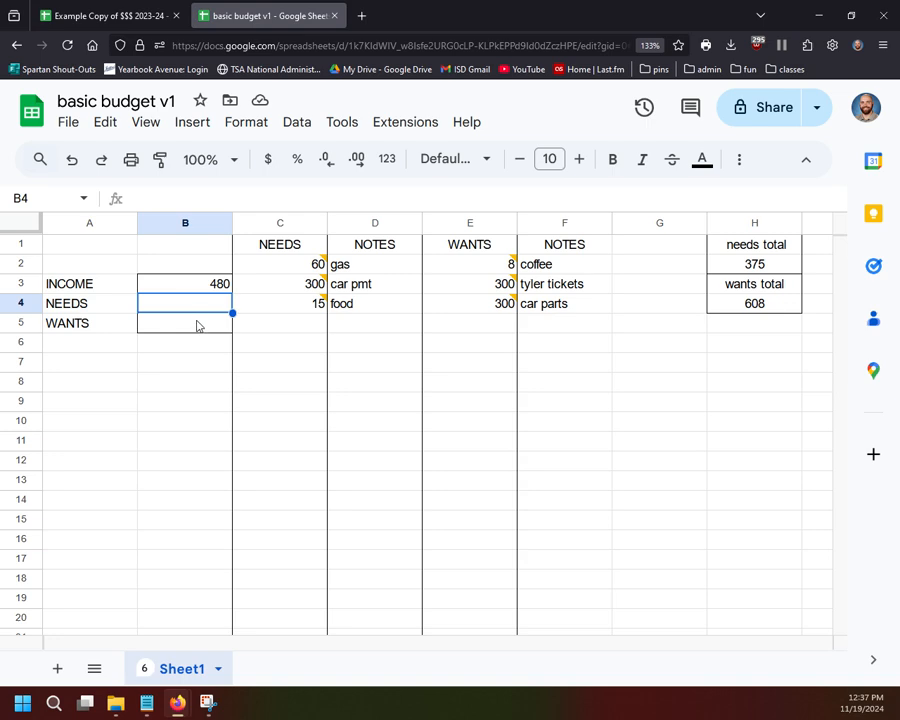
pyautogui.click(178, 376)
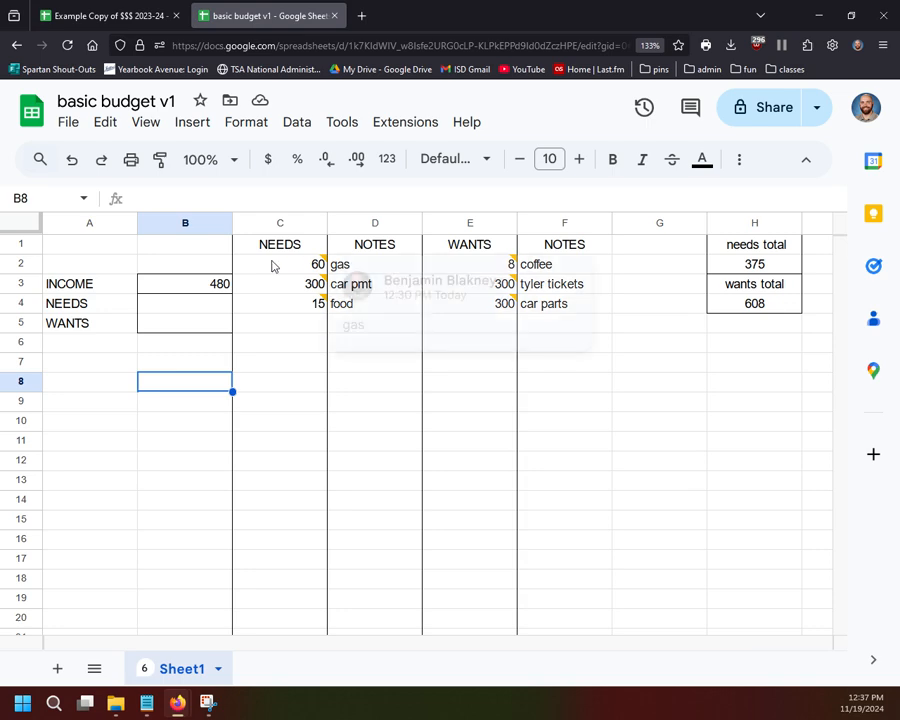
pyautogui.click(145, 304)
pyautogui.click(167, 408)
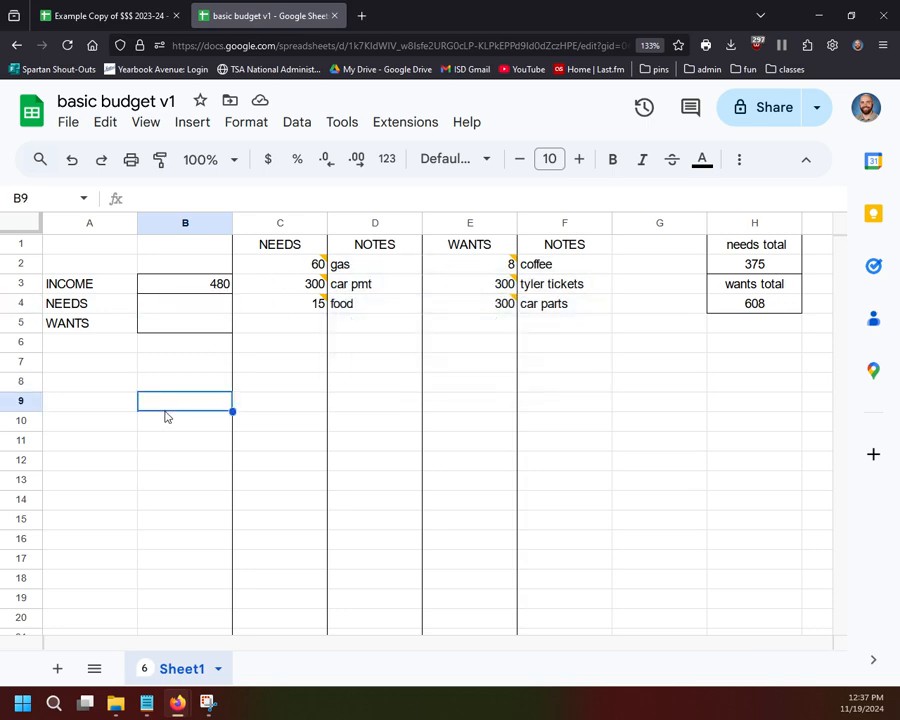
pyautogui.click(96, 388)
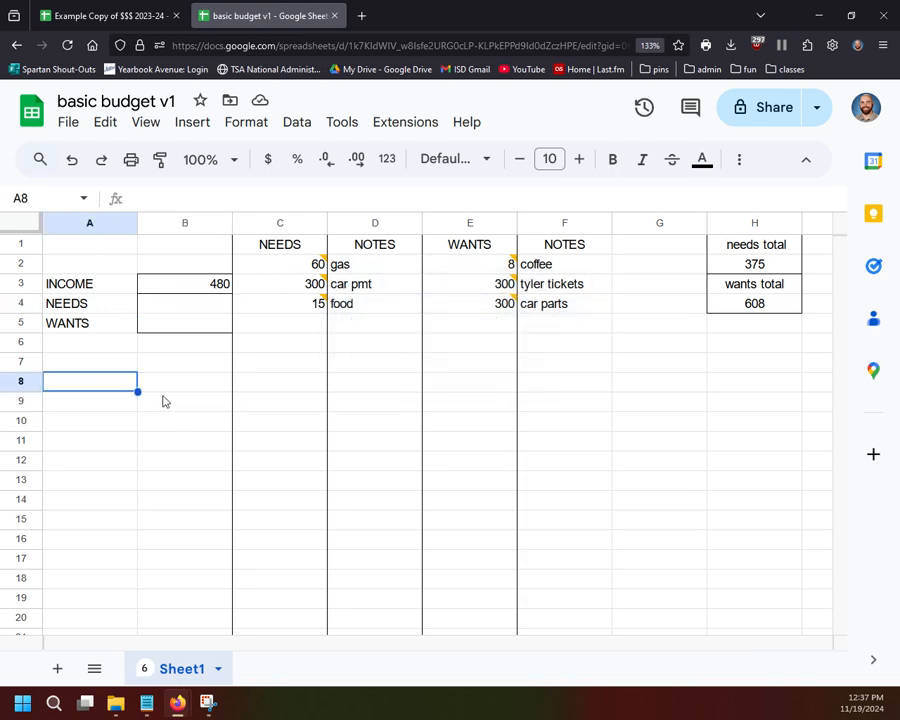
pyautogui.write('1')
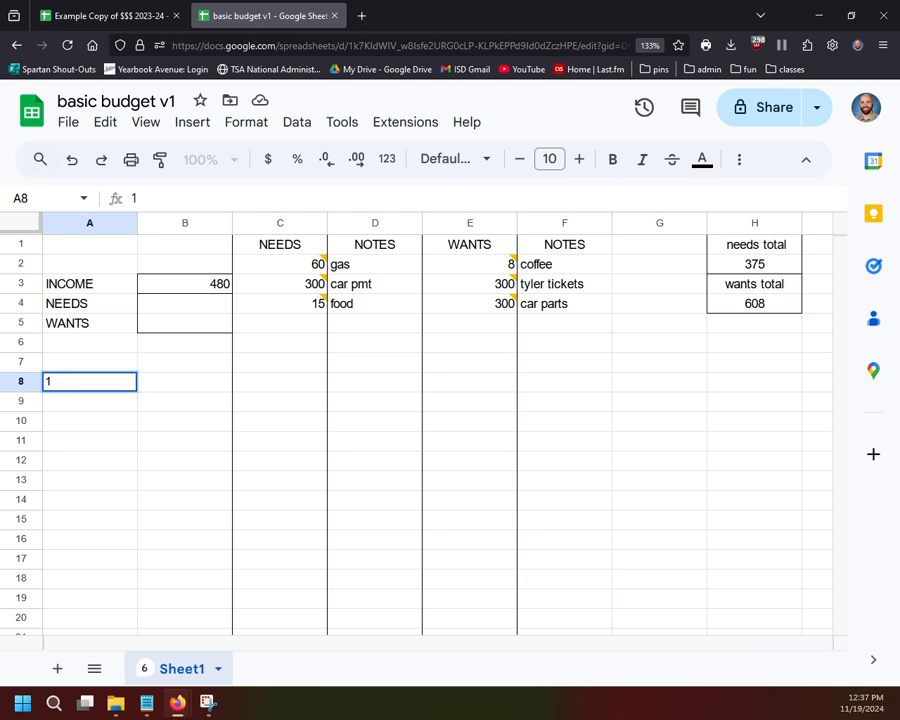
pyautogui.press('Escape')
# - Relabel the NEEDS and WANTS rows in A4 and A5 as "NEEDS%" and "WANTS%"
pyautogui.click(96, 323)
pyautogui.click(97, 303)
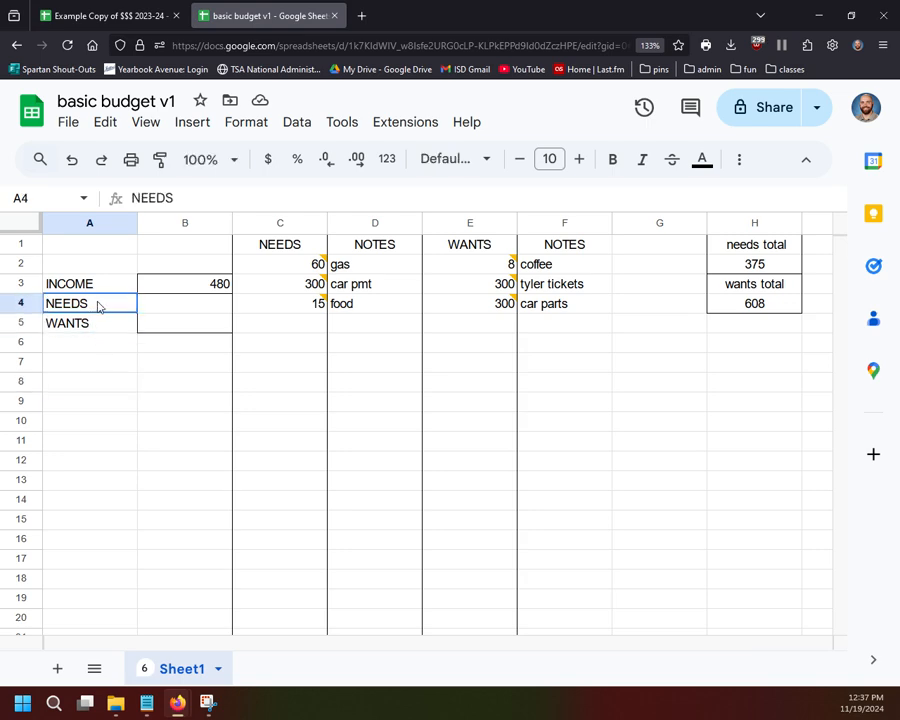
pyautogui.doubleClick(106, 305)
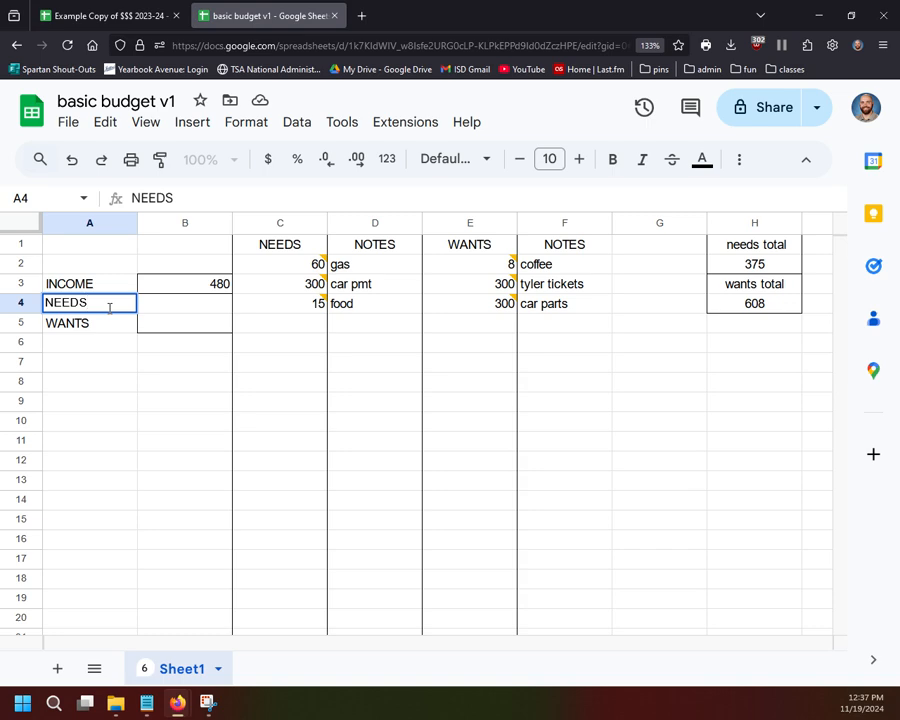
pyautogui.write('%')
pyautogui.press('Return')
pyautogui.doubleClick(116, 323)
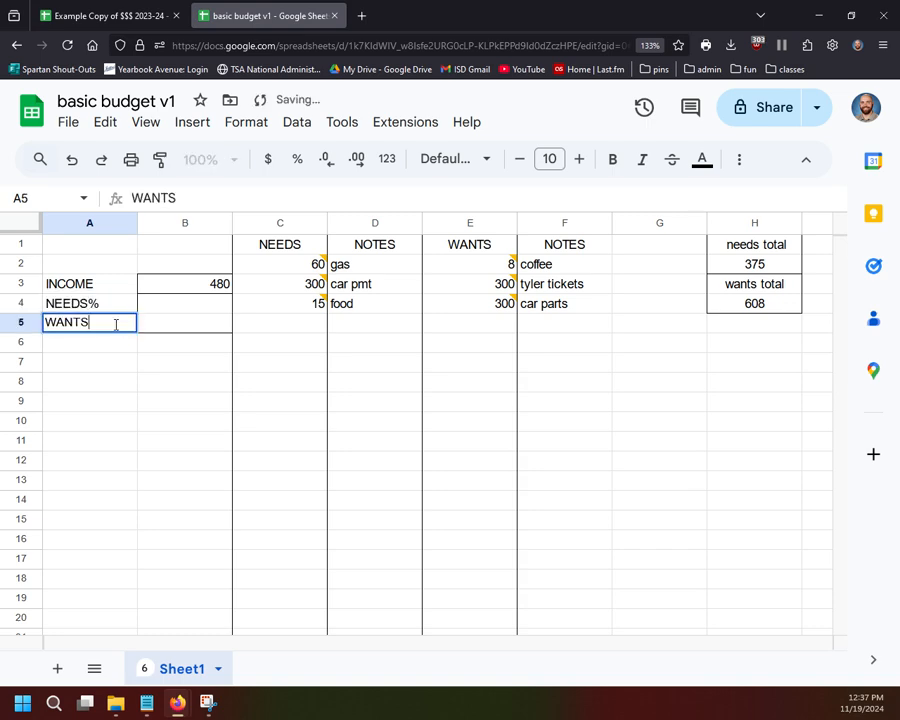
pyautogui.write('%')
pyautogui.press('BackSpace')
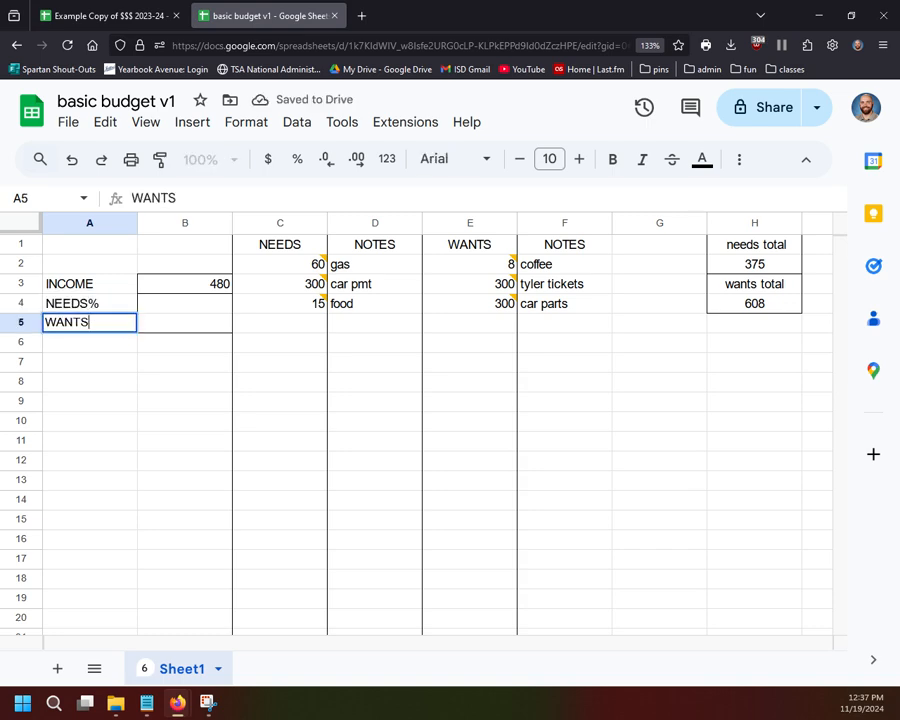
pyautogui.write('%')
# - Enter 0.6 in cell A7 below the income summary
pyautogui.click(85, 368)
pyautogui.write('0')
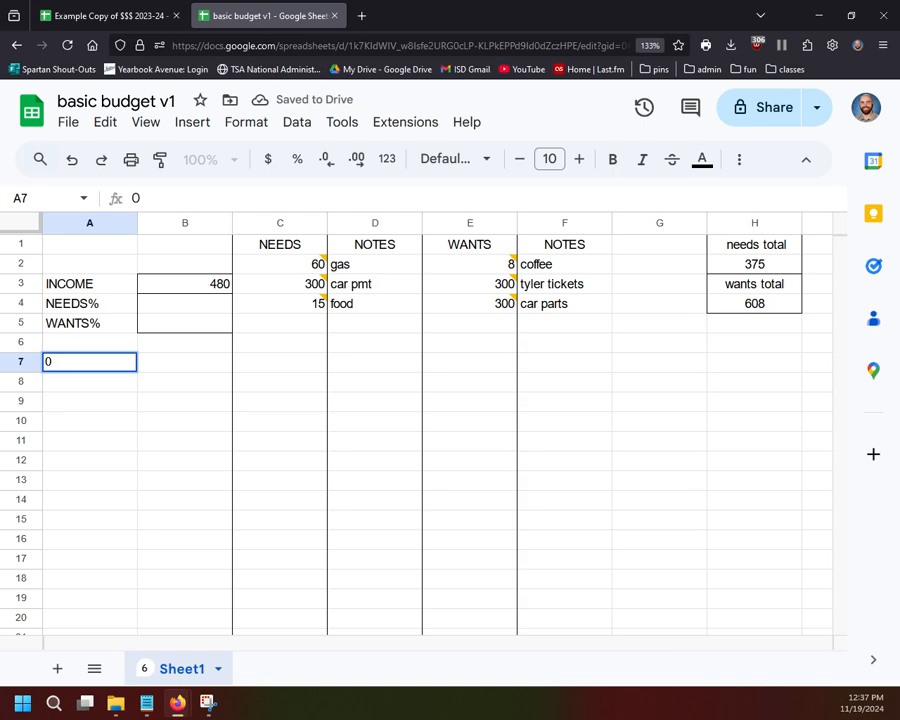
pyautogui.write('.6')
pyautogui.press('Return')
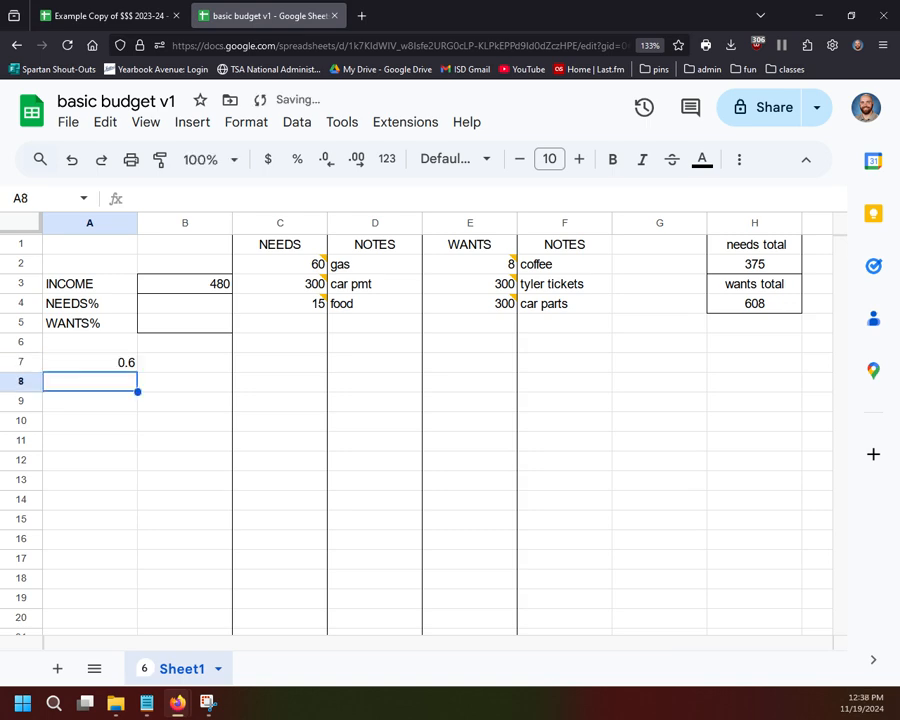
# - Enter 0.4 in cell A8 beneath the 0.6 and recheck both percentage values
pyautogui.write('0.4')
pyautogui.press('Return')
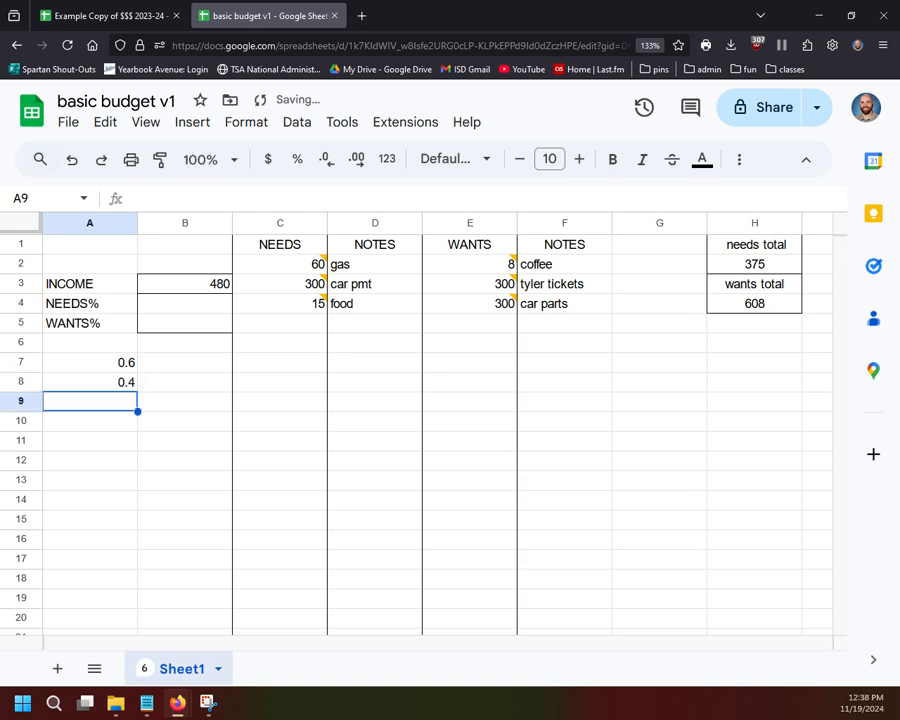
pyautogui.click(177, 486)
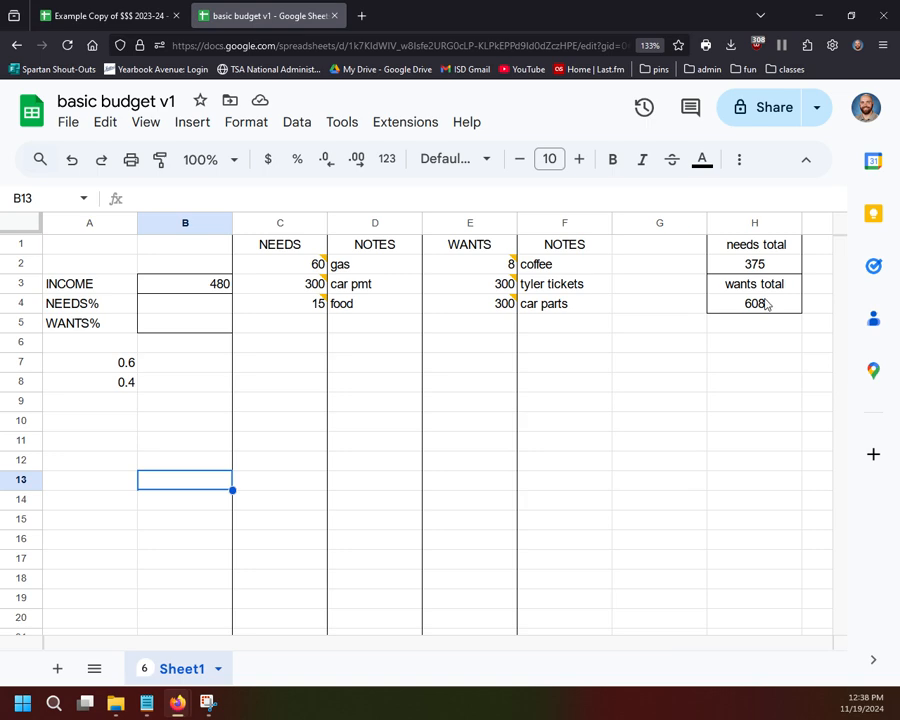
pyautogui.click(128, 364)
pyautogui.click(120, 384)
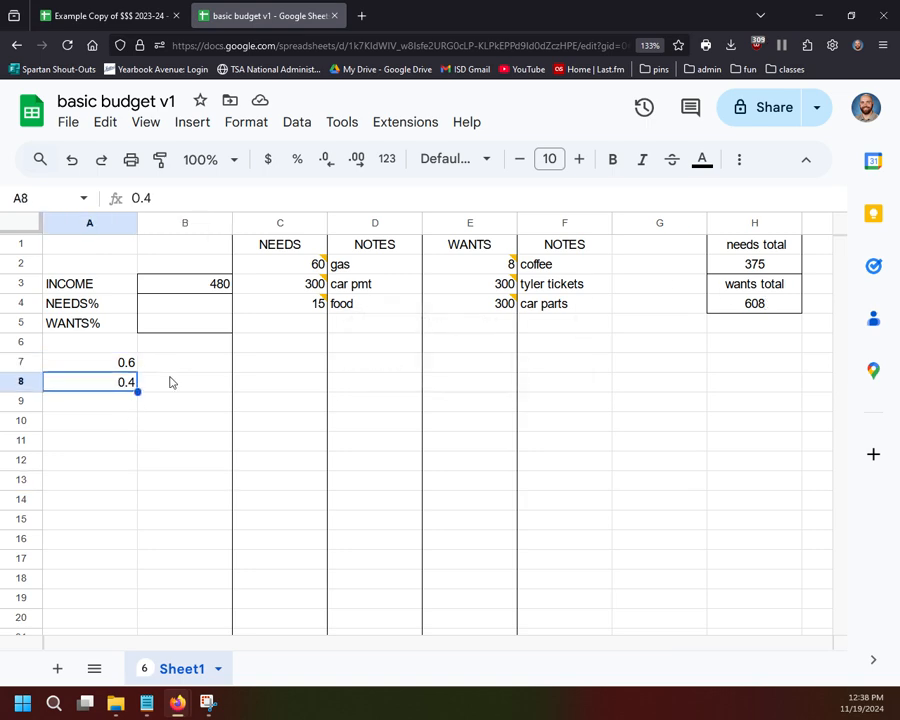
pyautogui.click(219, 348)
pyautogui.click(106, 358)
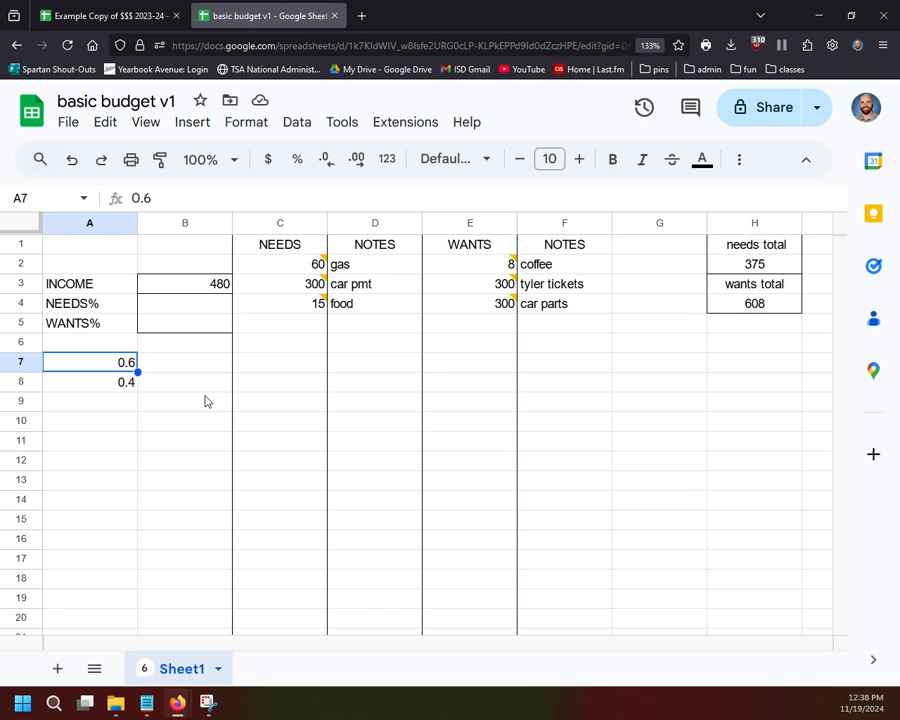
# - Enter the formula =sum(b3*0.6) in B4 to calculate the NEEDS% share of the income
pyautogui.click(190, 290)
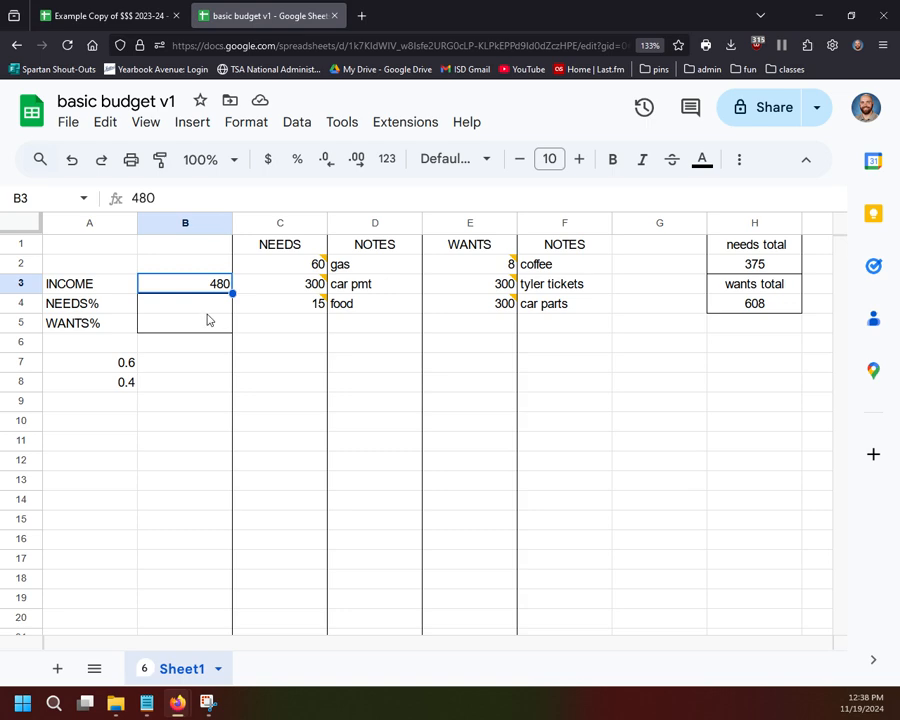
pyautogui.click(196, 306)
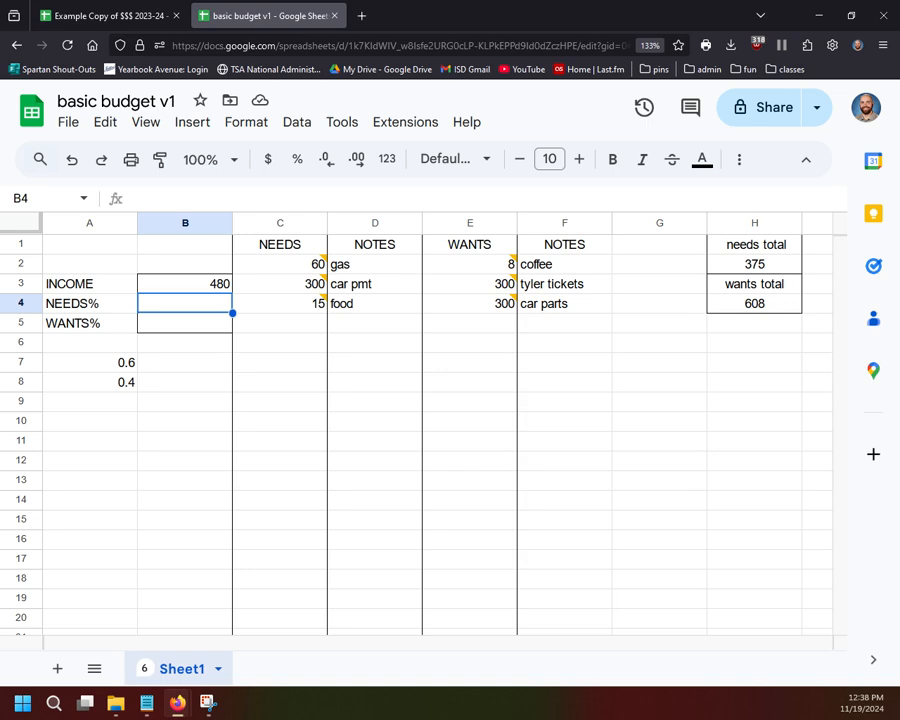
pyautogui.write('=sum')
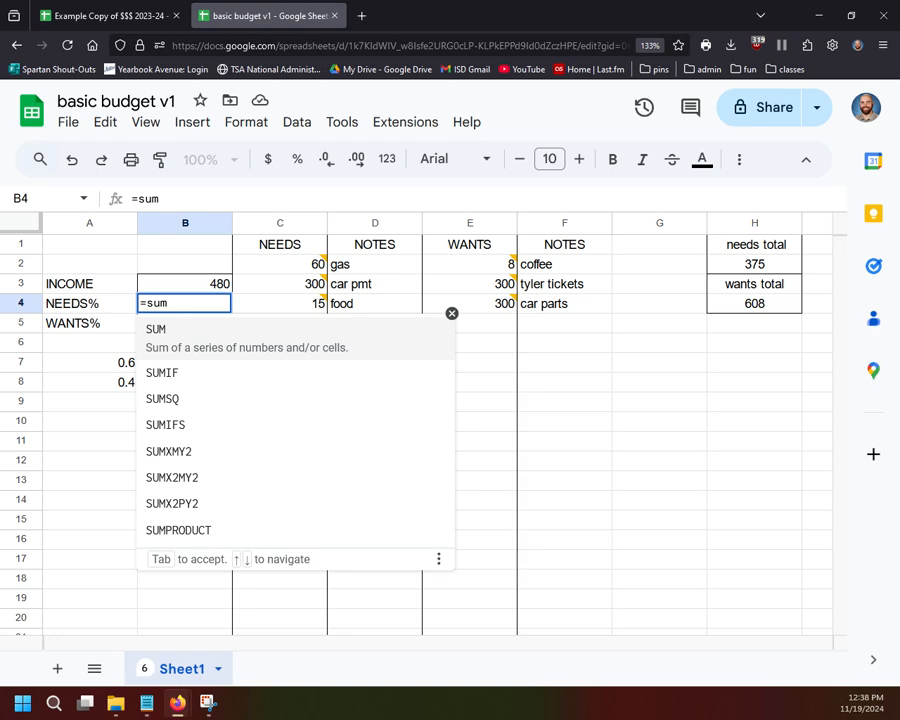
pyautogui.write('(')
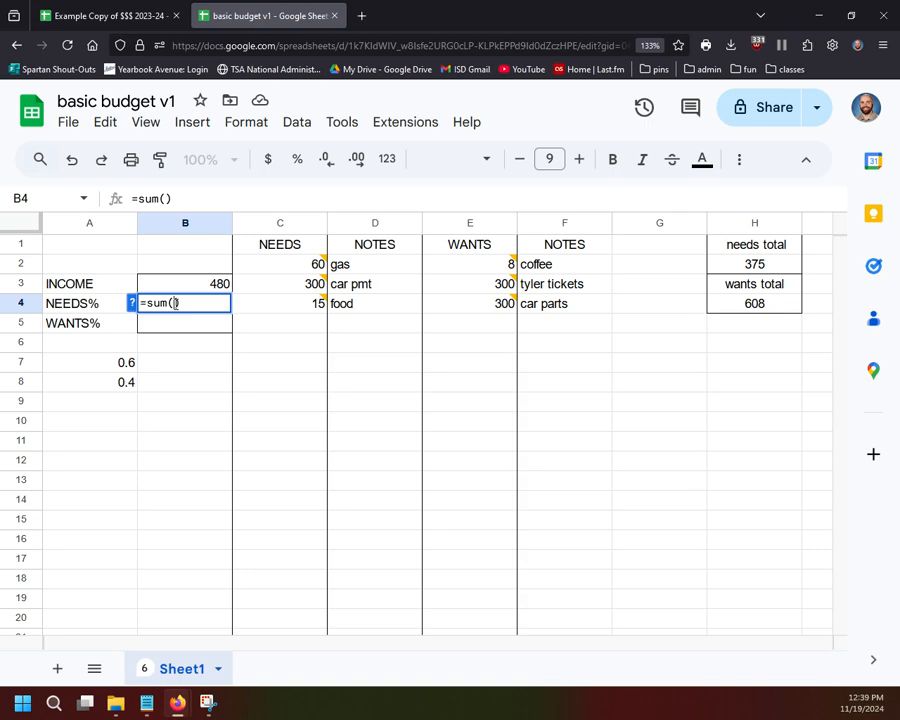
pyautogui.write('b2')
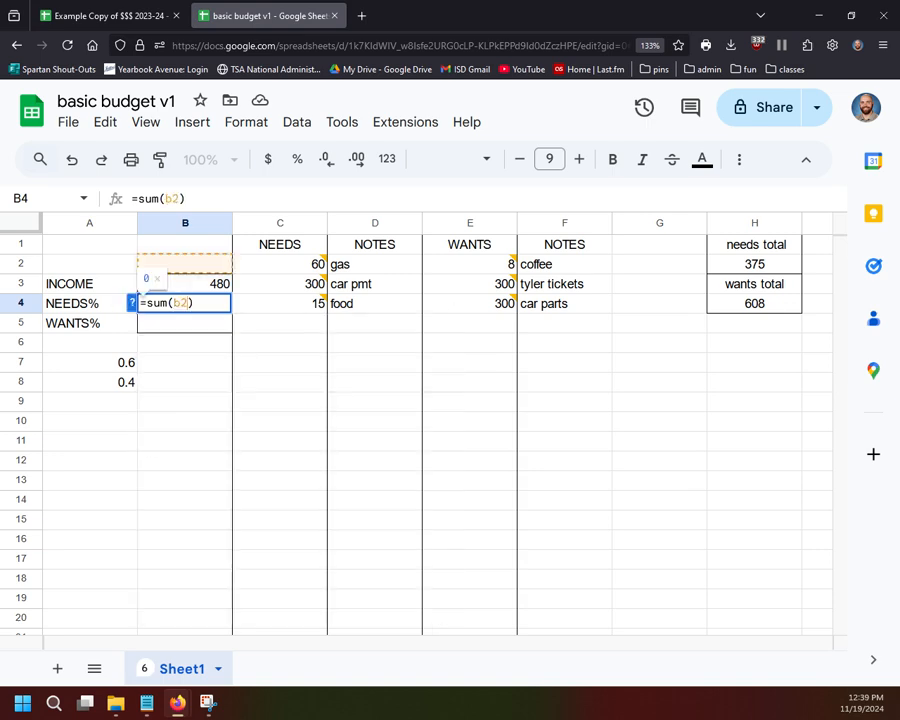
pyautogui.click(170, 290)
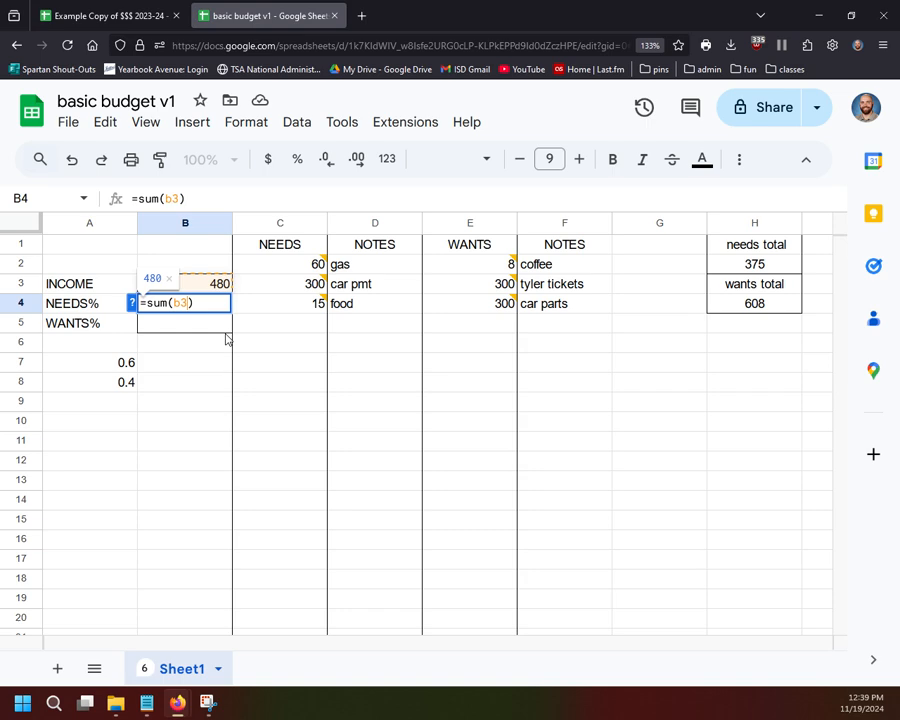
pyautogui.write('*0')
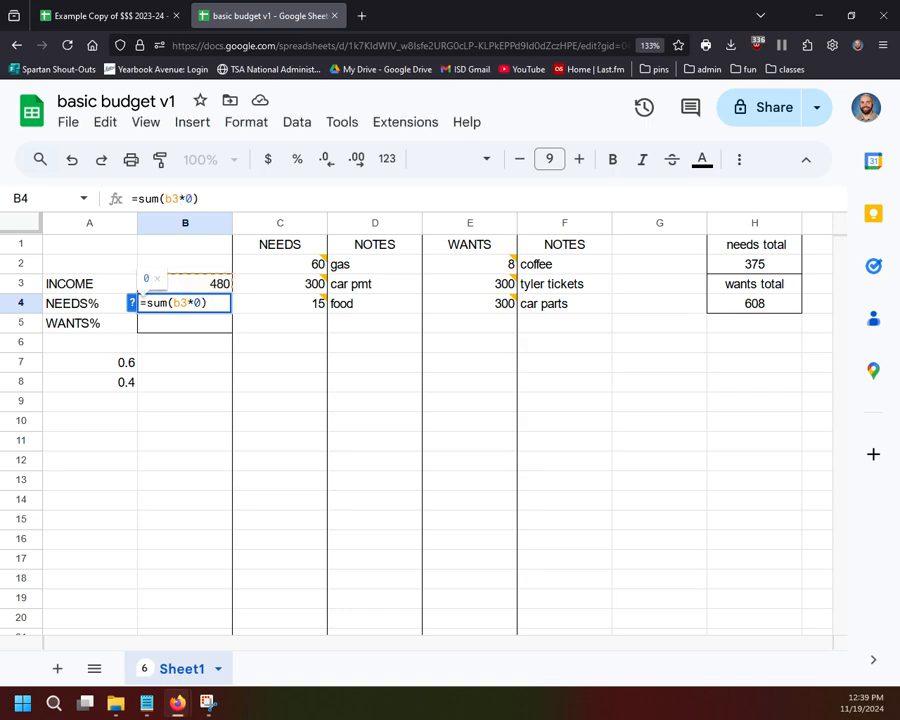
pyautogui.write('.6')
pyautogui.press('Return')
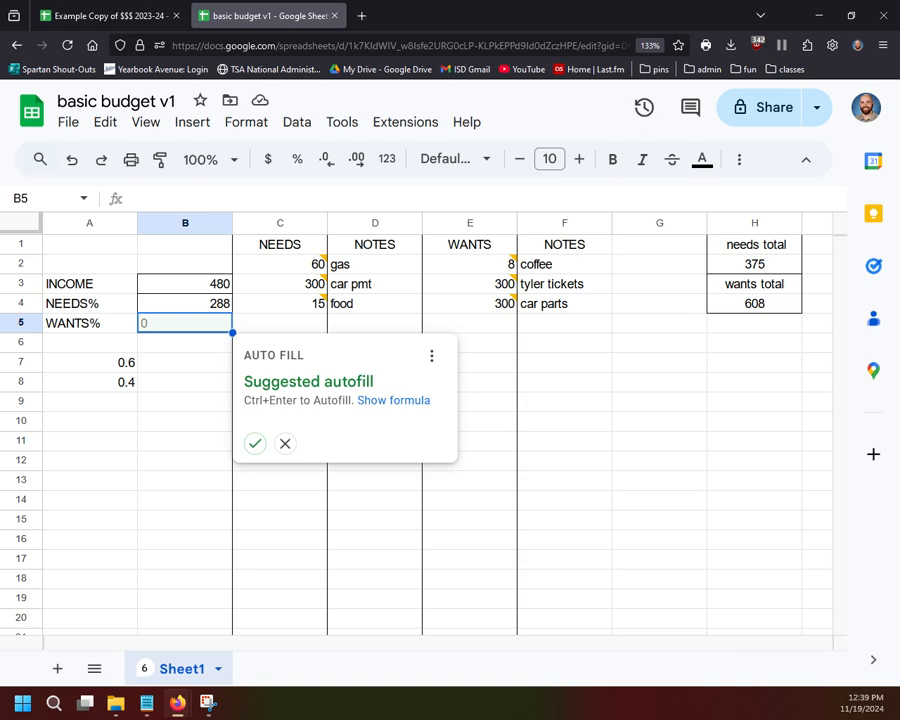
# - Enter the formula =sum(b3*0.4) in B5 to calculate the WANTS% share of the income
pyautogui.doubleClick(186, 327)
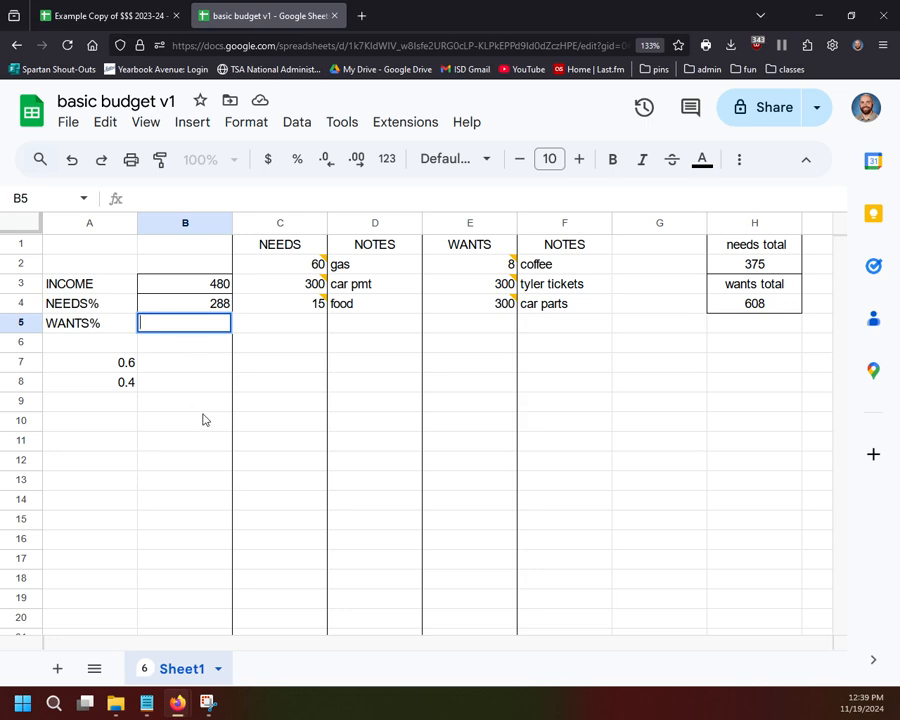
pyautogui.write('=sum')
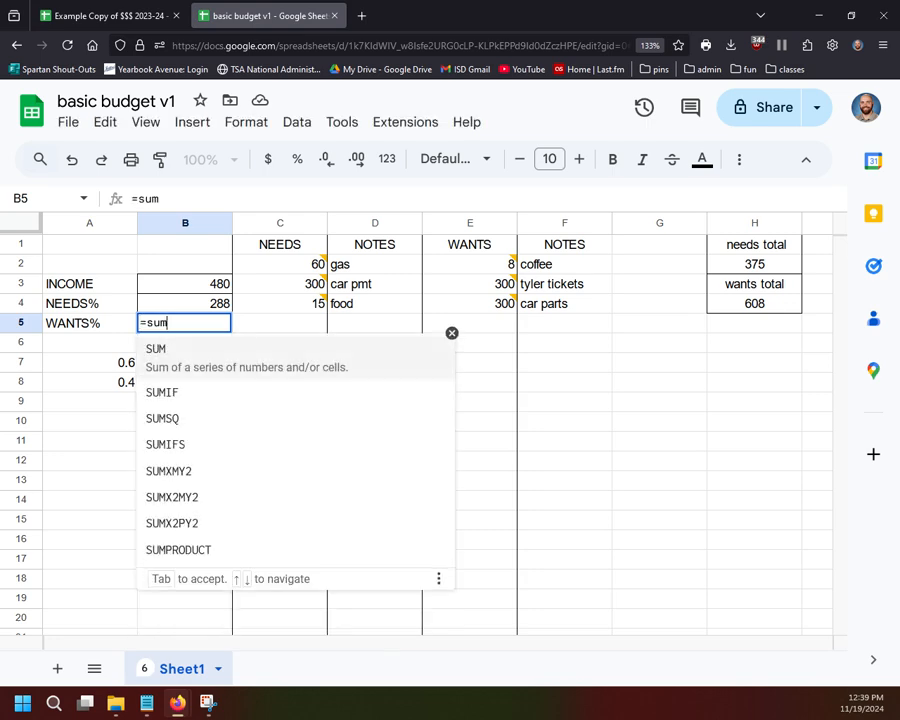
pyautogui.write('(')
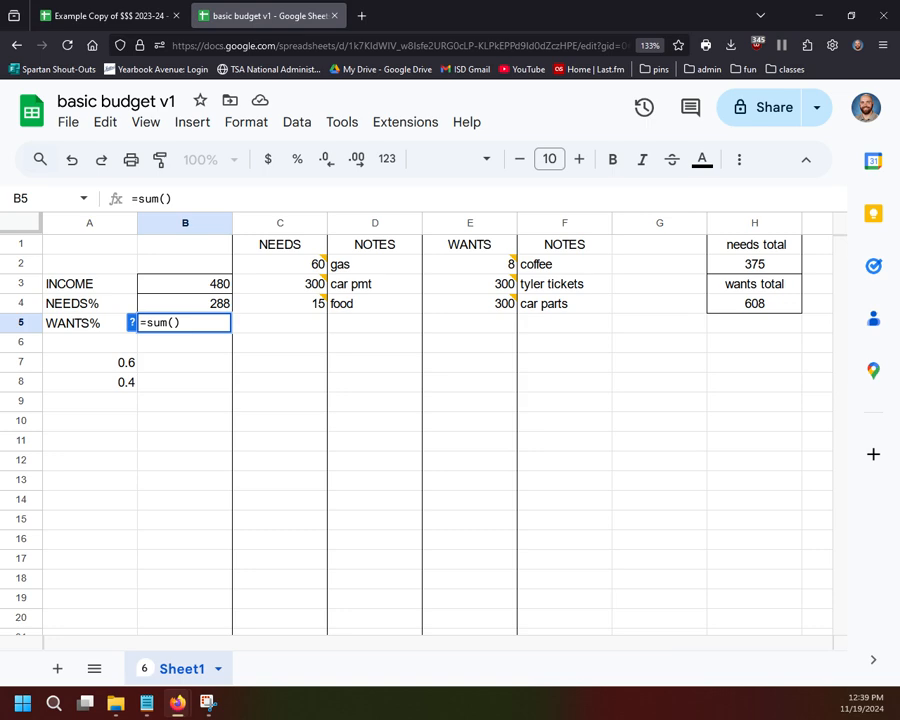
pyautogui.write('b3')
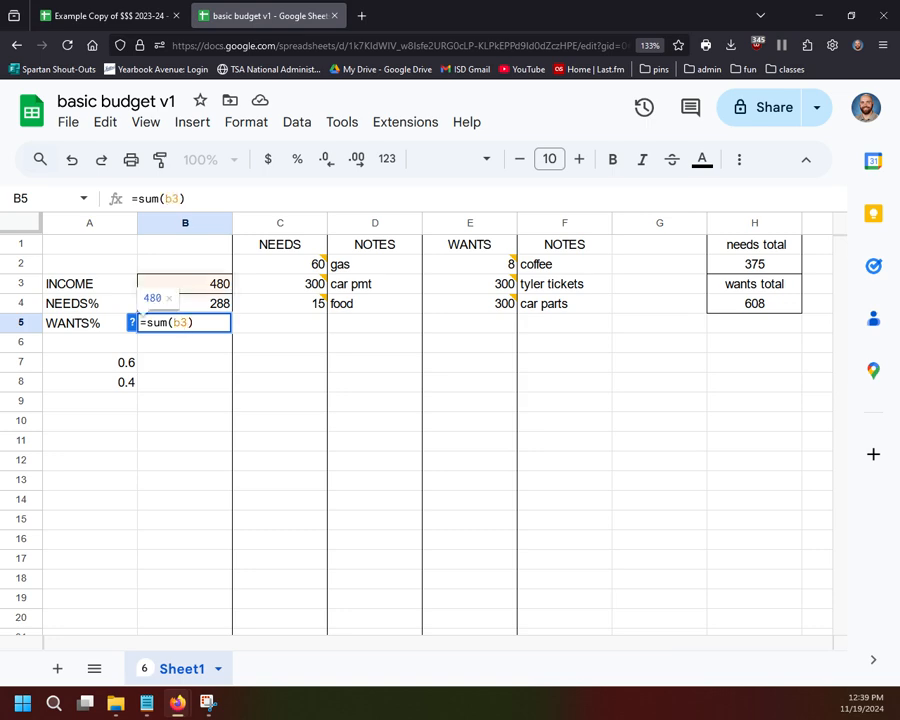
pyautogui.write('*')
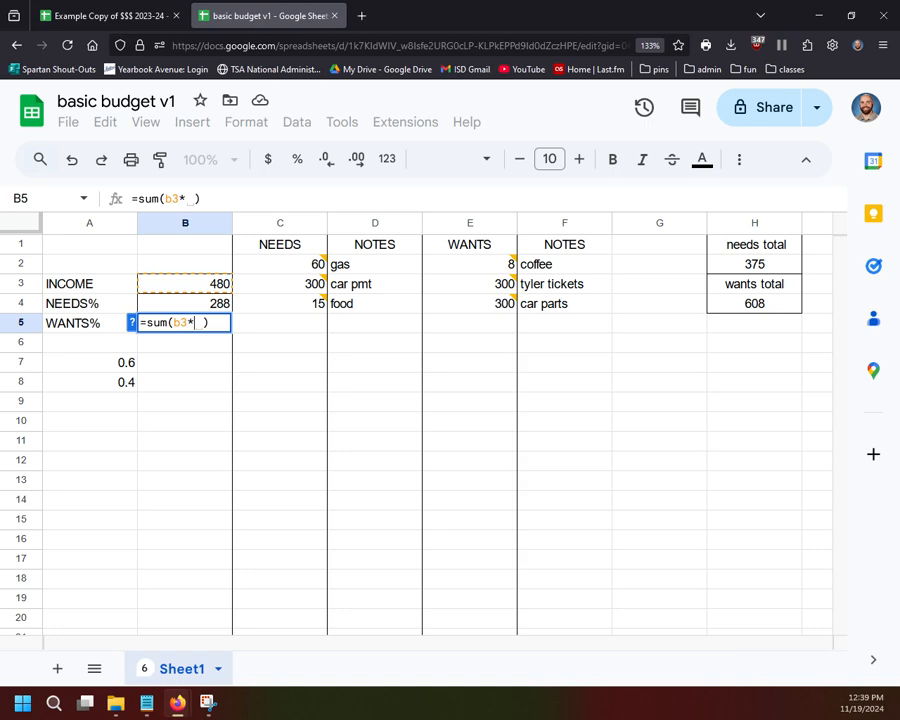
pyautogui.write('0')
pyautogui.write('.4')
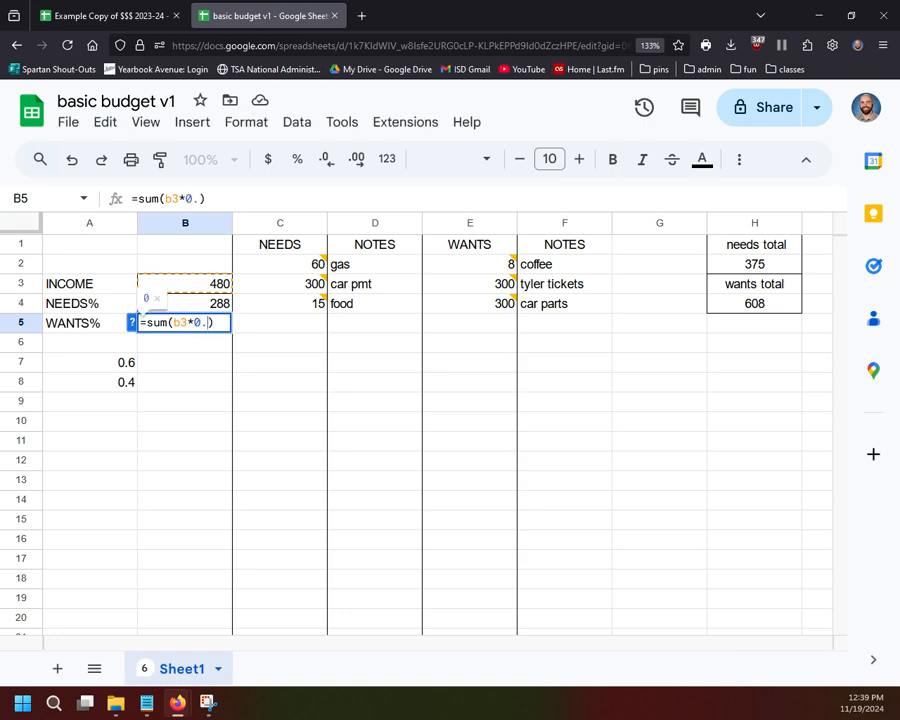
pyautogui.press('Return')
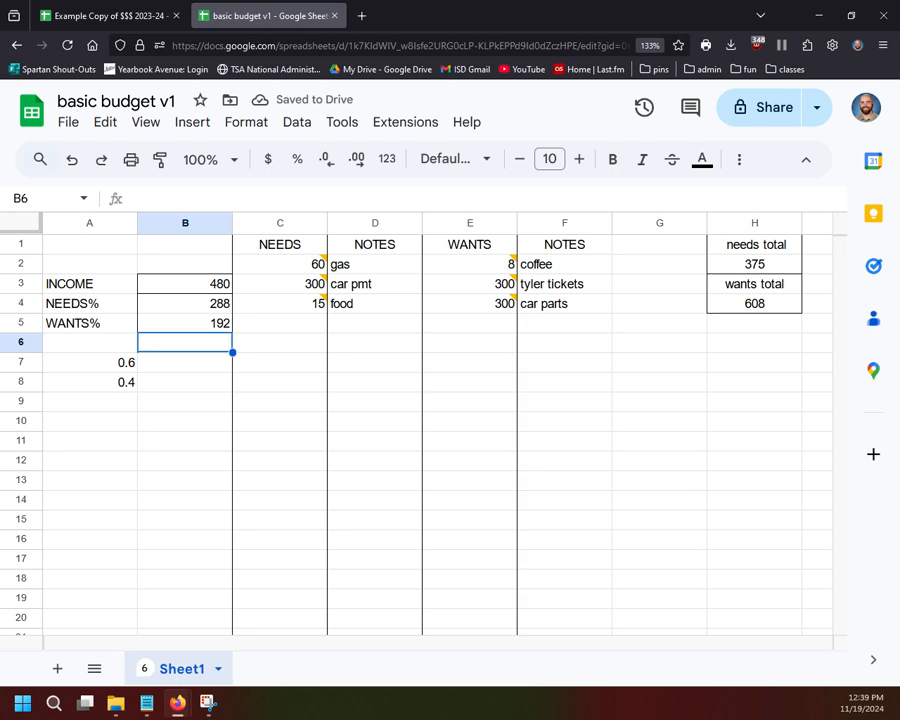
pyautogui.click(172, 432)
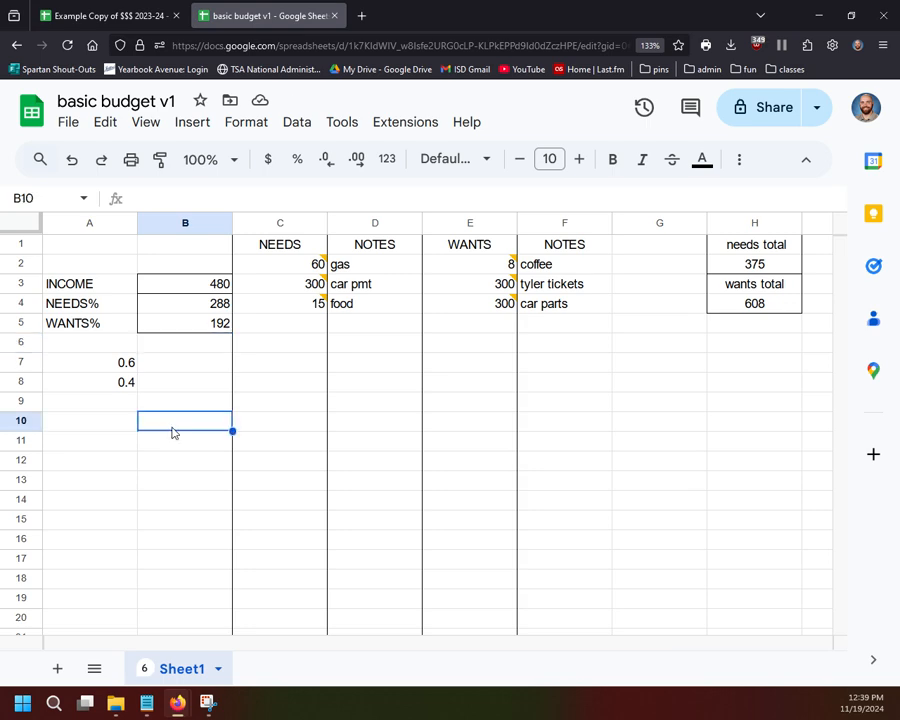
# - Switch to the Example Copy of $$$ 2023-24 spreadsheet and examine the parity row's formula in B7
pyautogui.click(83, 16)
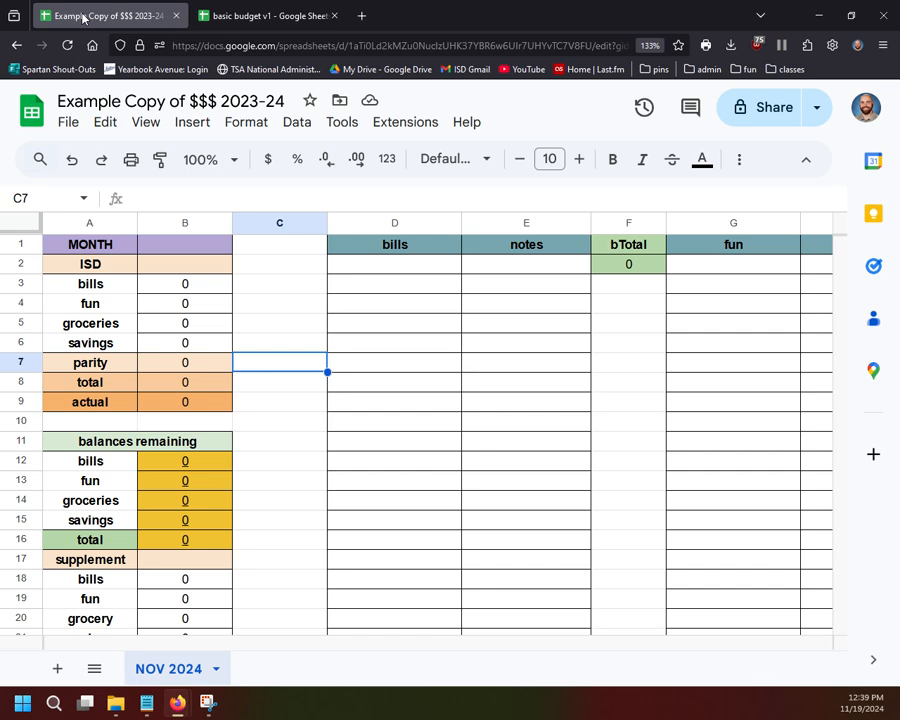
pyautogui.click(200, 362)
pyautogui.click(120, 362)
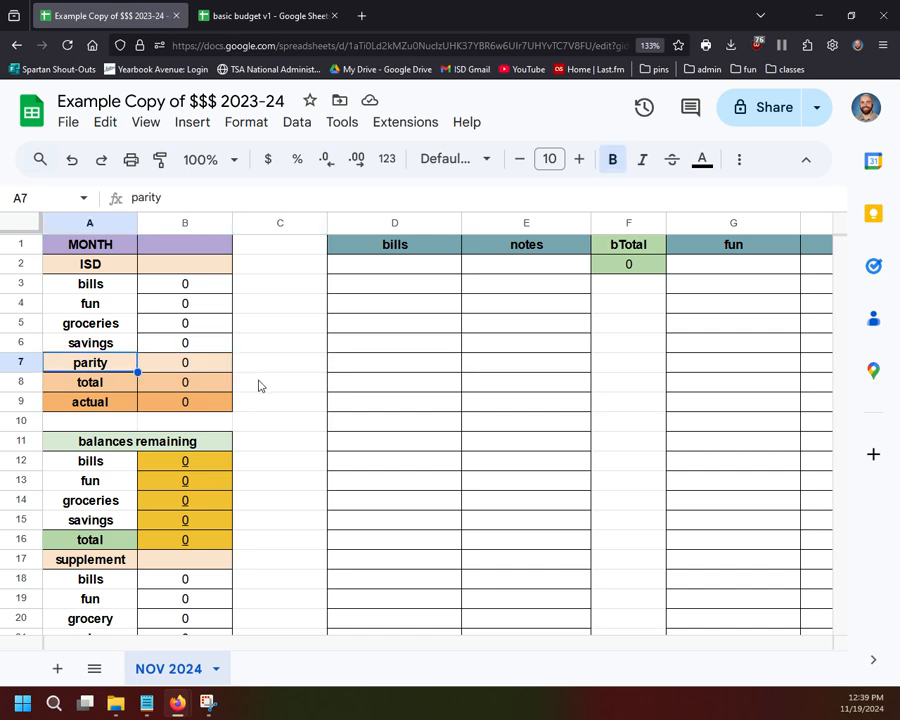
pyautogui.click(192, 370)
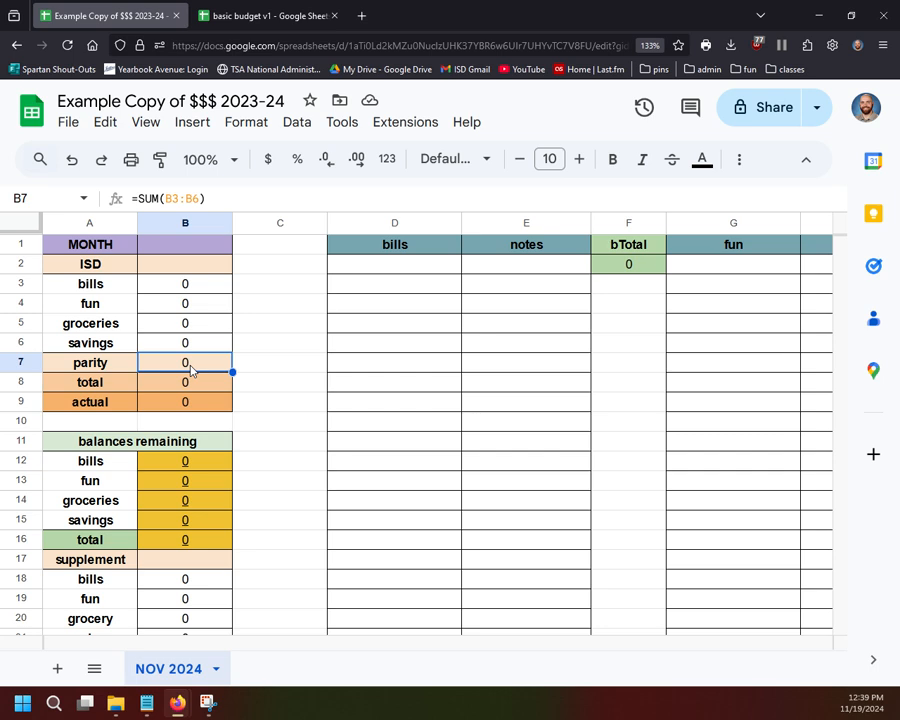
# - Return to the basic budget v1 spreadsheet and open cell A6 below WANTS% for editing
pyautogui.hotkey('ctrl', 'Tab')
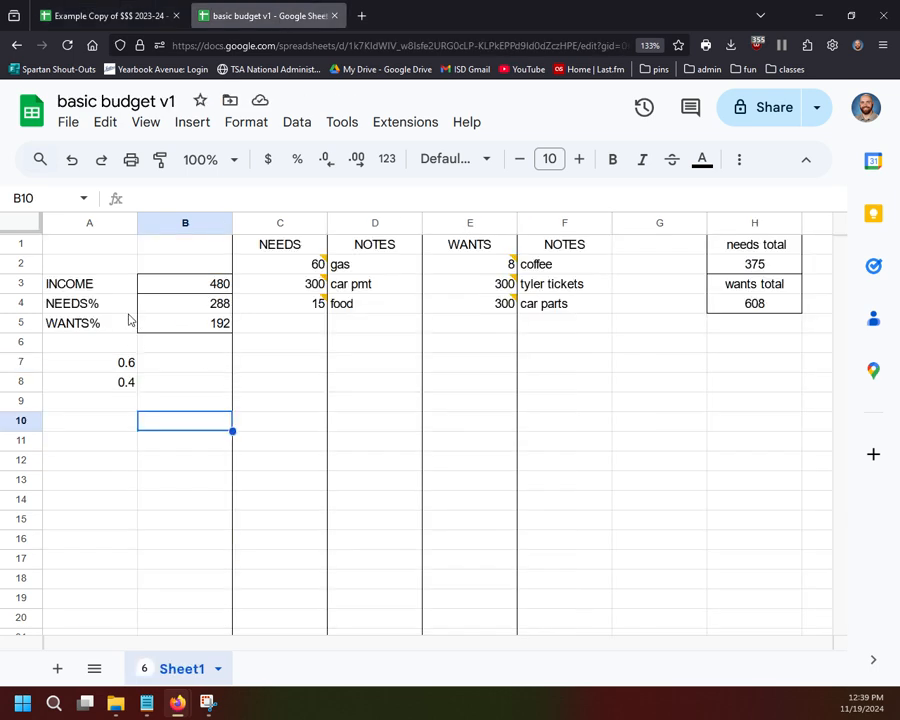
pyautogui.click(90, 340)
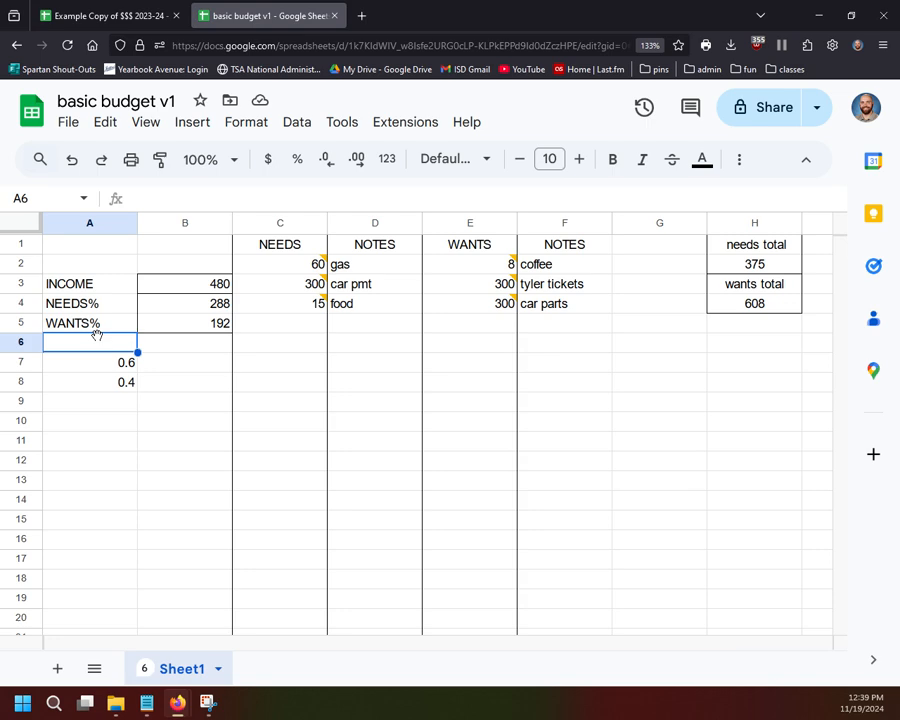
pyautogui.doubleClick(97, 334)
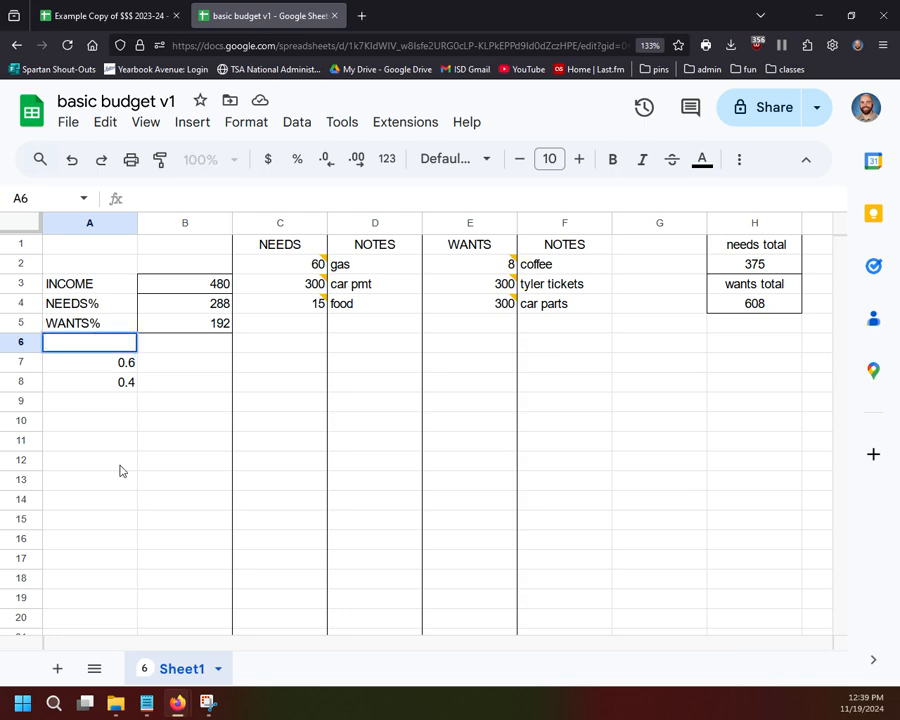
pyautogui.write('CHECK')
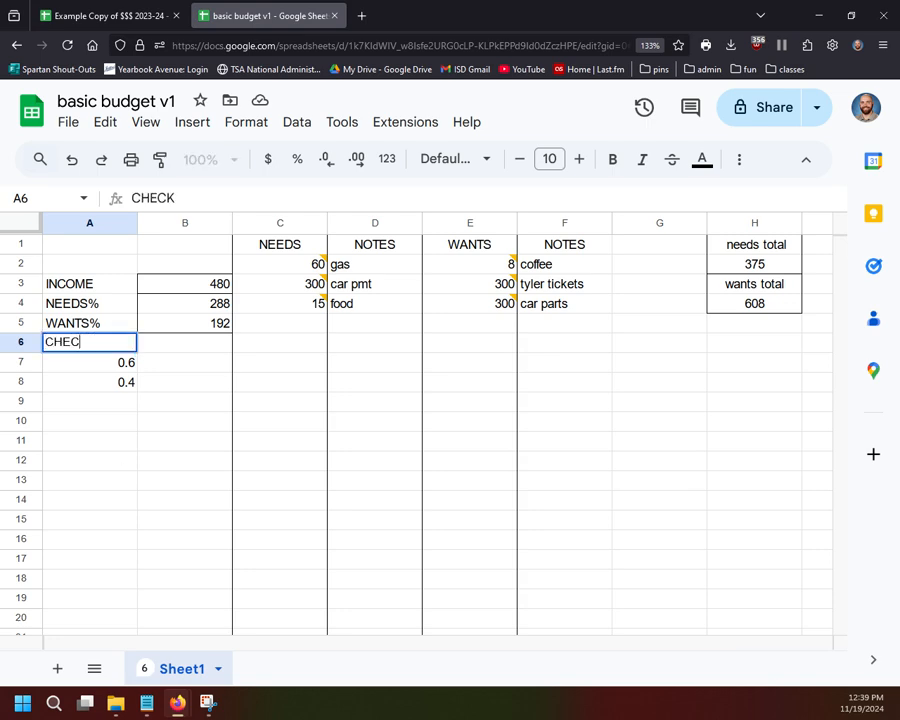
pyautogui.press('BackSpace')
pyautogui.press('BackSpace')
pyautogui.press('BackSpace')
pyautogui.press('BackSpace')
pyautogui.press('BackSpace')
pyautogui.write('MATH')
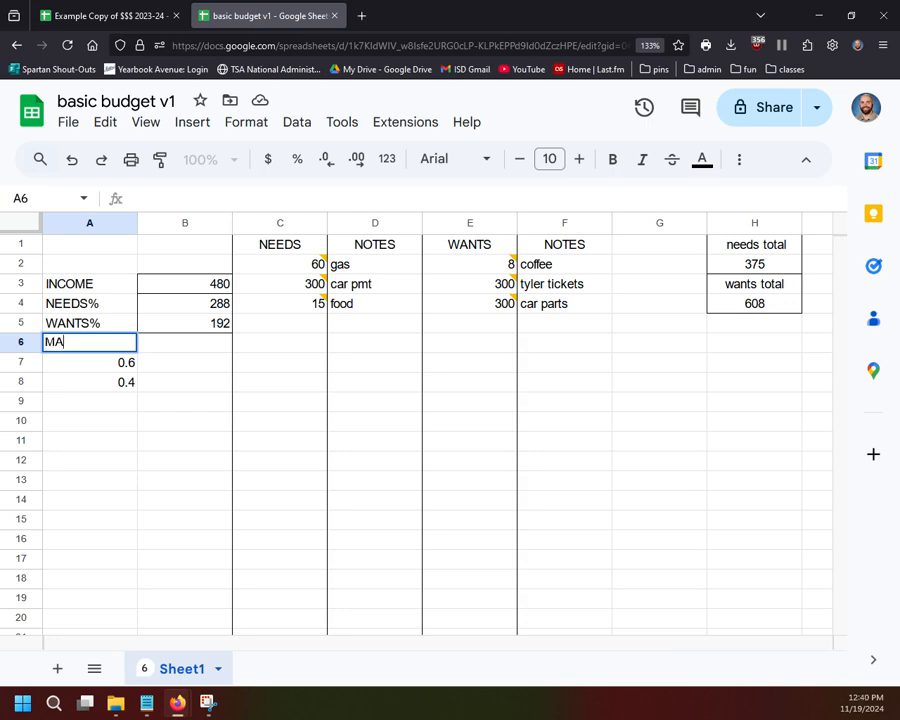
pyautogui.press('BackSpace')
pyautogui.press('BackSpace')
pyautogui.press('BackSpace')
pyautogui.press('BackSpace')
# - Label cell A6 below WANTS% as "PARITY"
pyautogui.write('PARTIY')
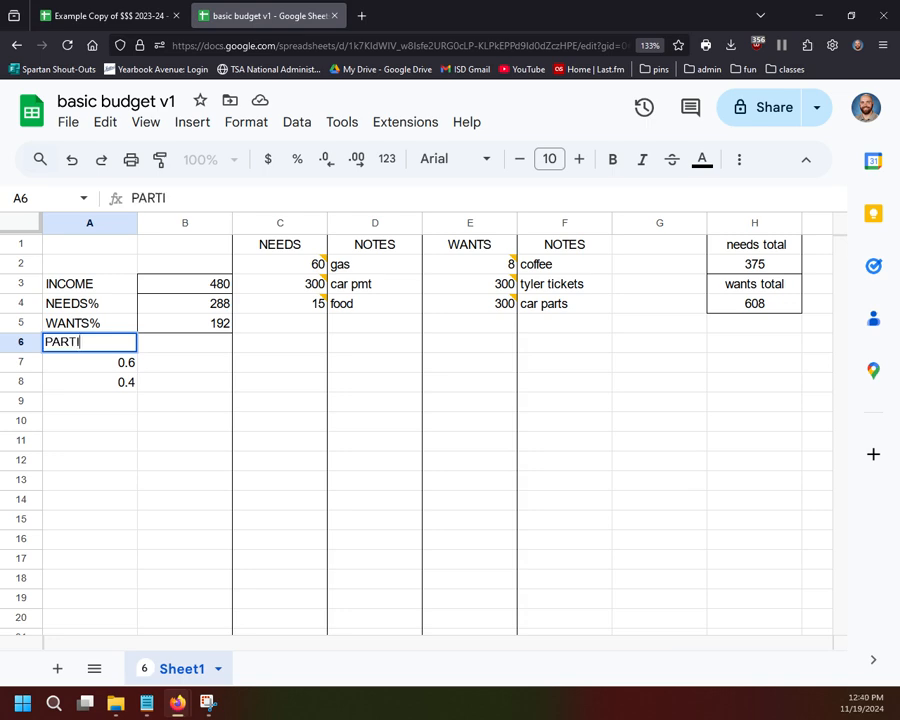
pyautogui.press('BackSpace')
pyautogui.press('BackSpace')
pyautogui.press('BackSpace')
pyautogui.write('ITY')
pyautogui.press('Down')
pyautogui.press('Down')
pyautogui.press('Down')
# - Enter an empty =sum() formula in B6 beside PARITY and inspect the needs and wants total formulas in H2 and H4
pyautogui.click(169, 345)
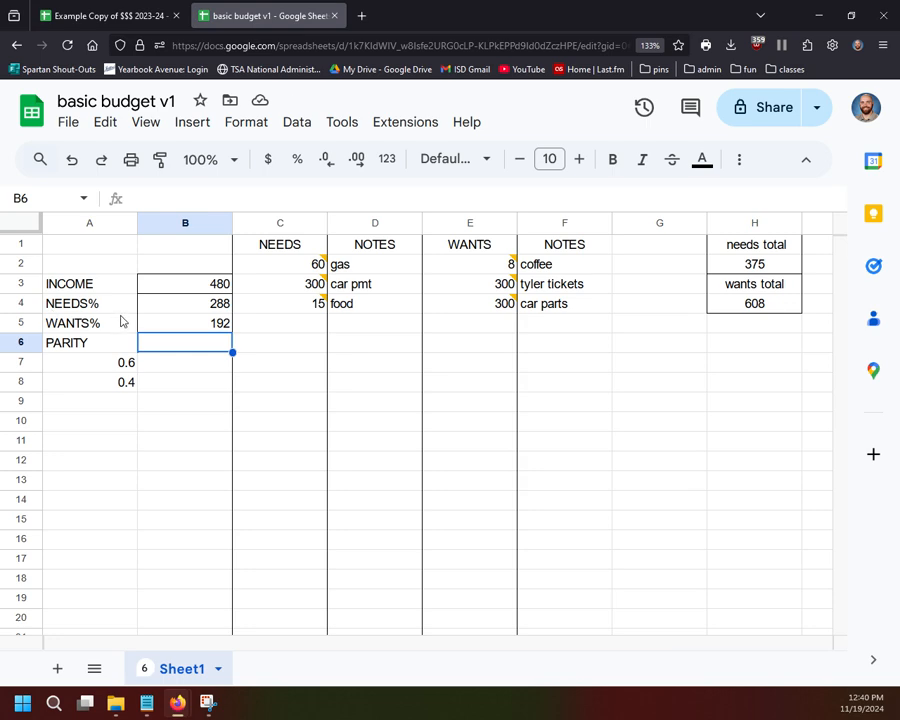
pyautogui.doubleClick(181, 340)
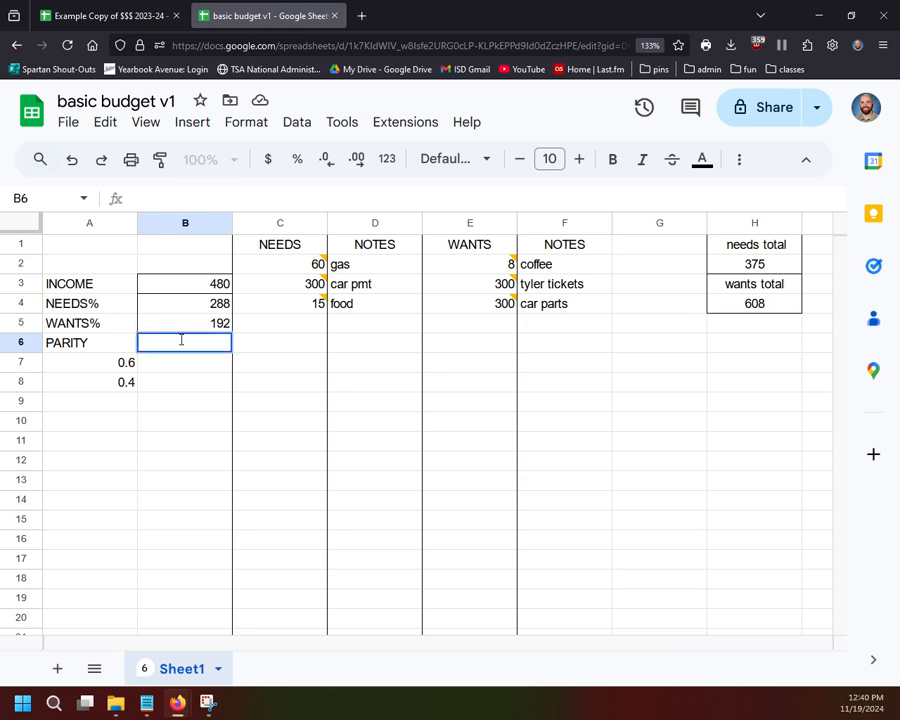
pyautogui.write('=sum')
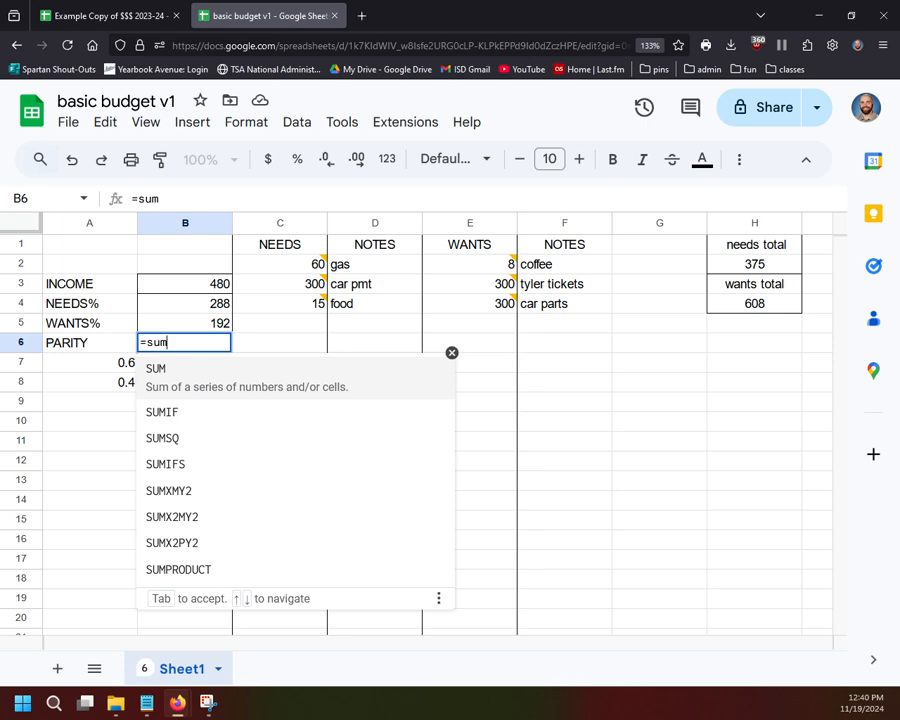
pyautogui.write('()')
pyautogui.press('BackSpace')
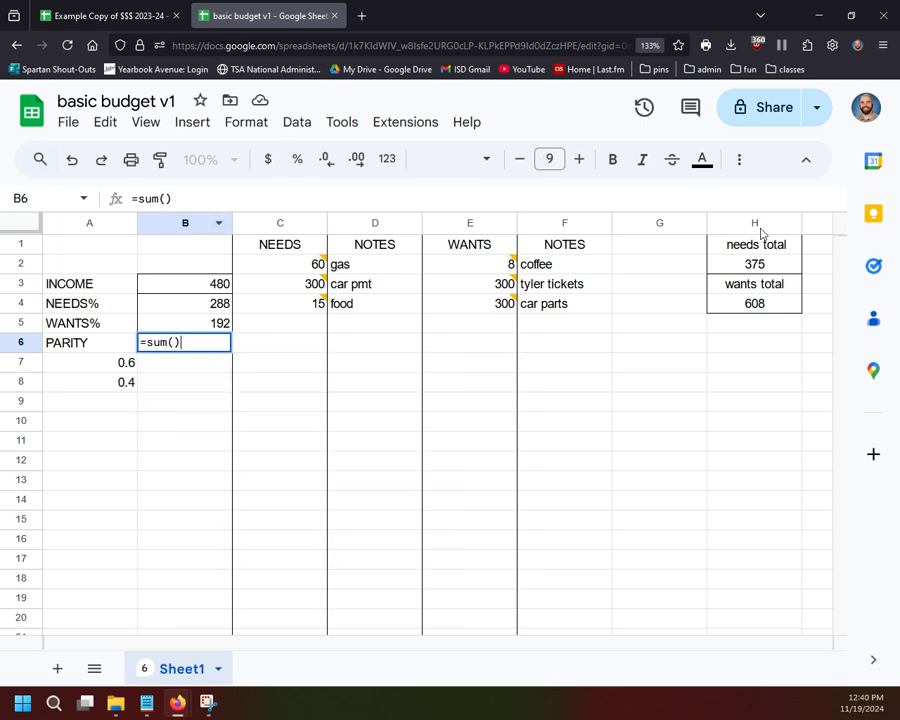
pyautogui.click(745, 265)
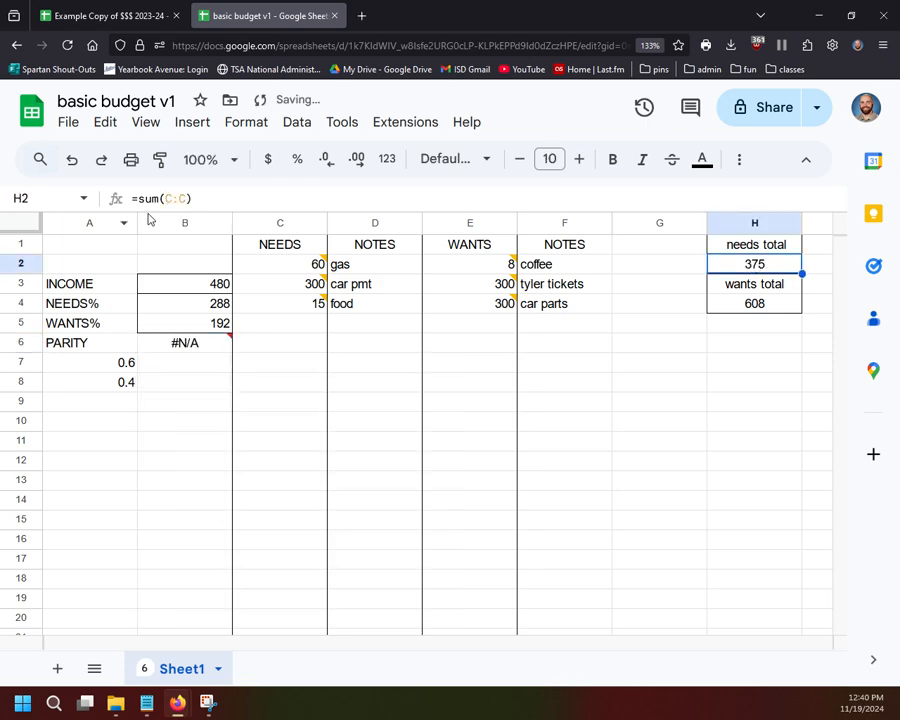
pyautogui.click(752, 306)
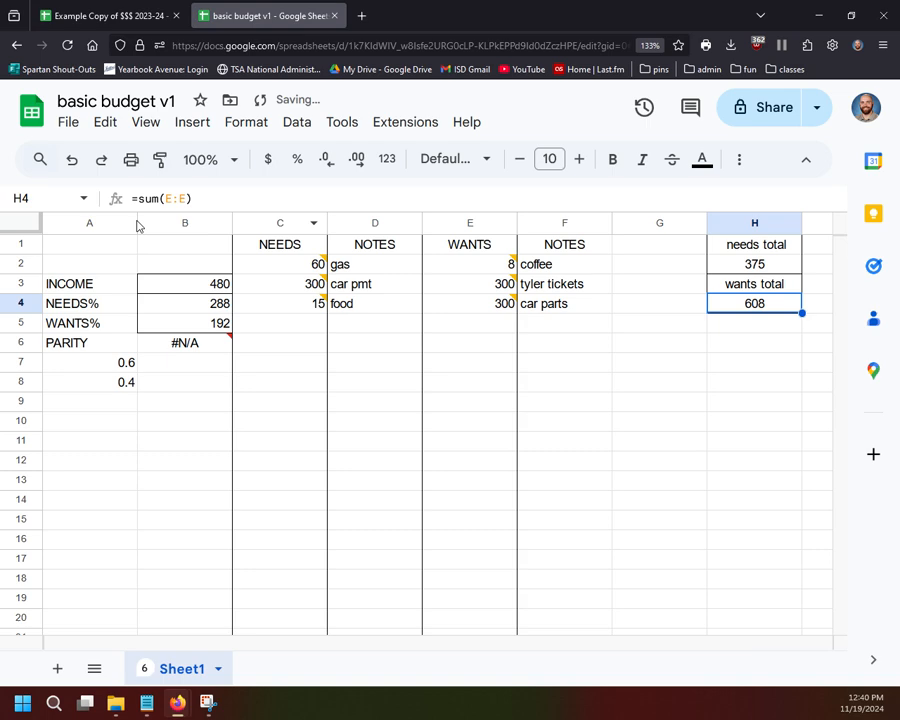
# - Complete the PARITY formula in B6 as =sum(b4:b5) to add the NEEDS% and WANTS% amounts
pyautogui.doubleClick(182, 345)
pyautogui.press('Left')
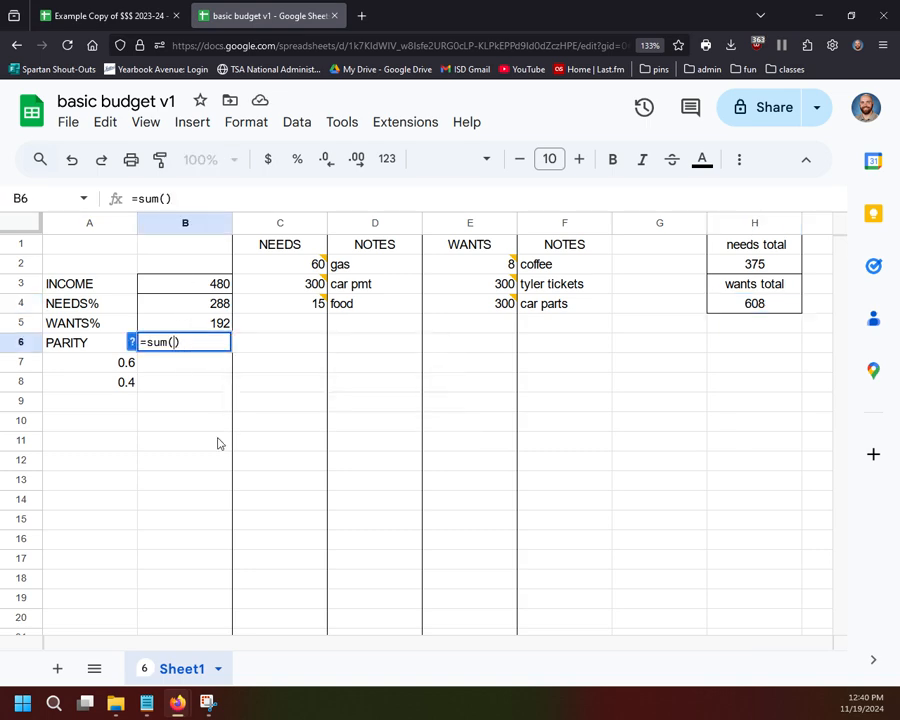
pyautogui.write('b4')
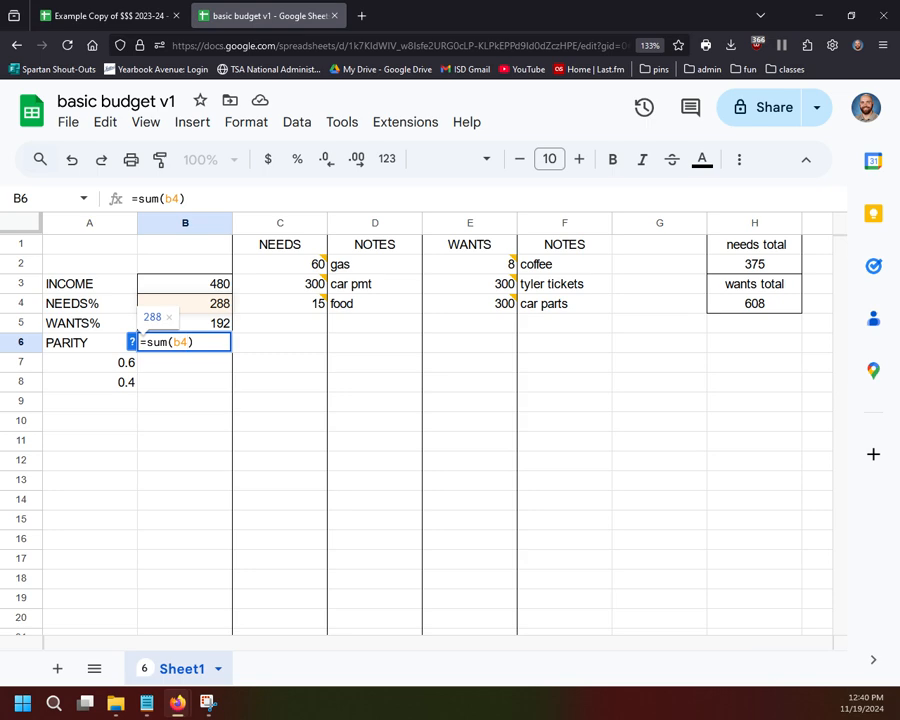
pyautogui.write(':')
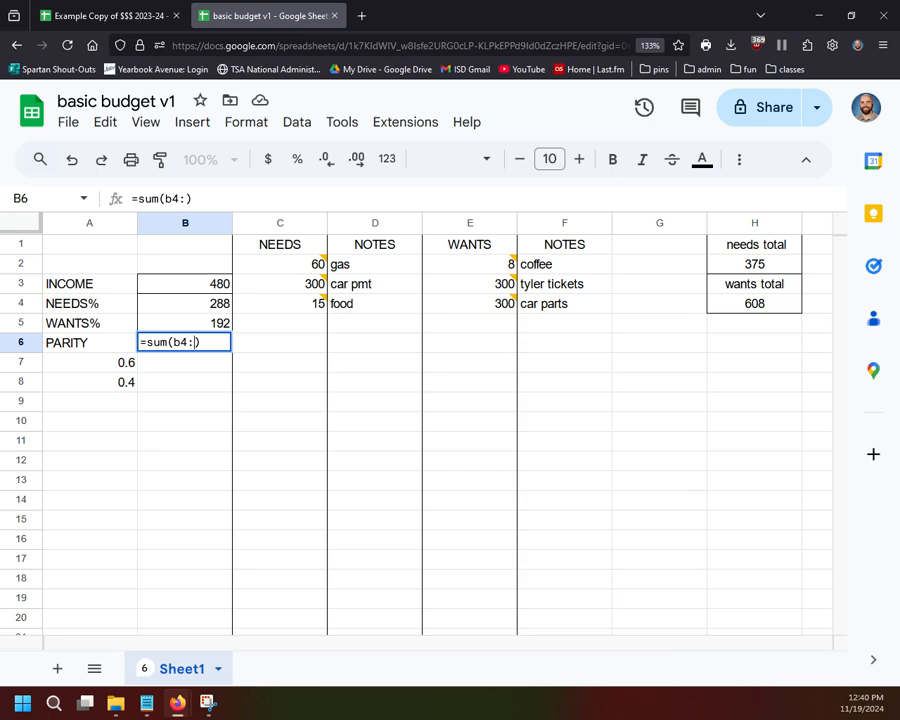
pyautogui.write('b5')
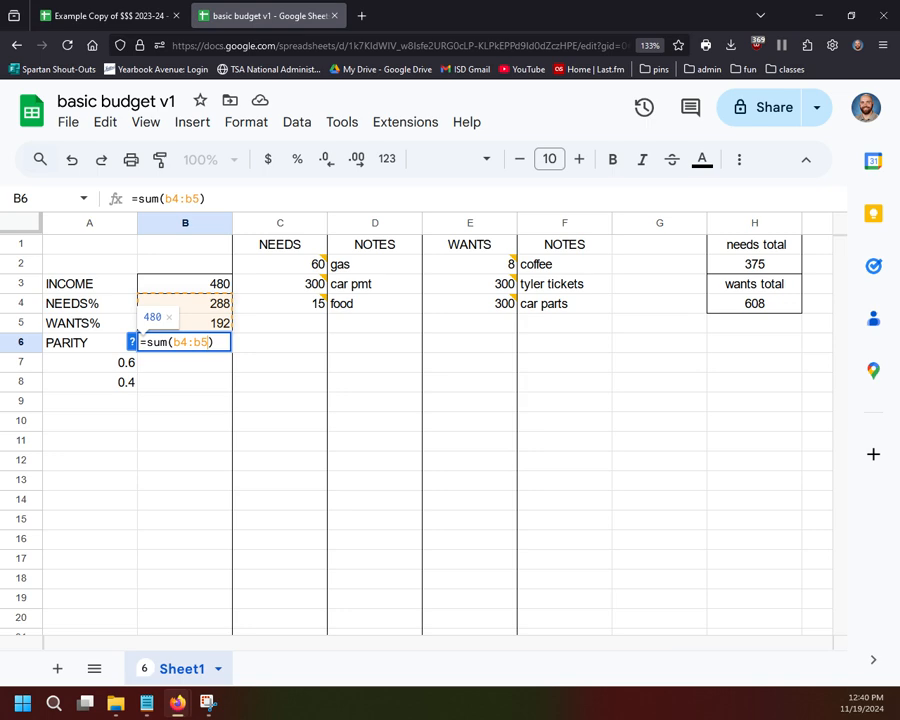
pyautogui.press('Return')
pyautogui.click(199, 484)
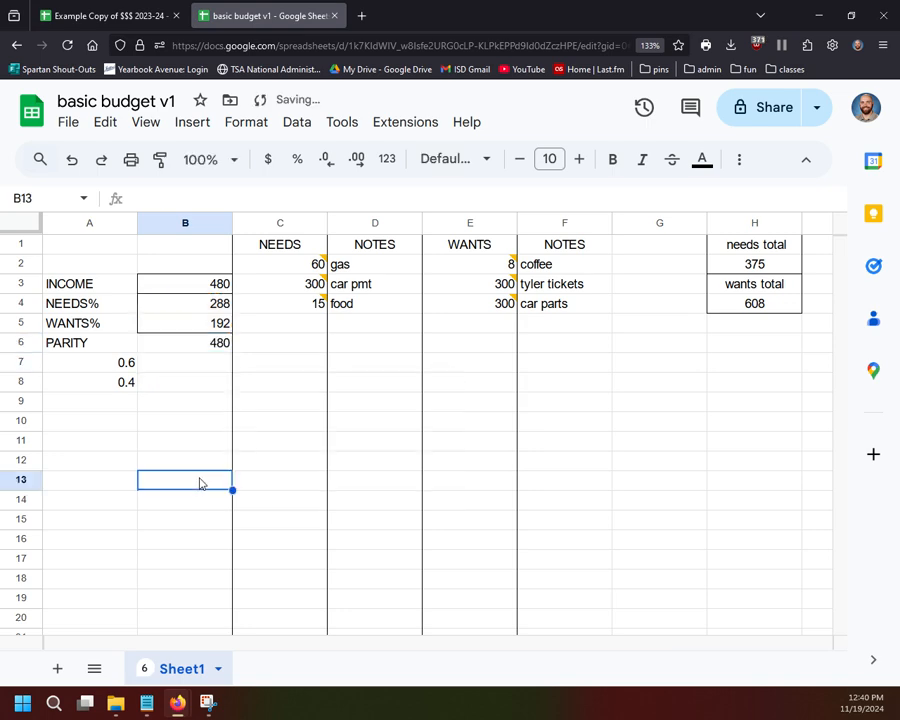
# - Add an outer border around the PARITY value in cell B6
pyautogui.click(160, 343)
pyautogui.click(739, 160)
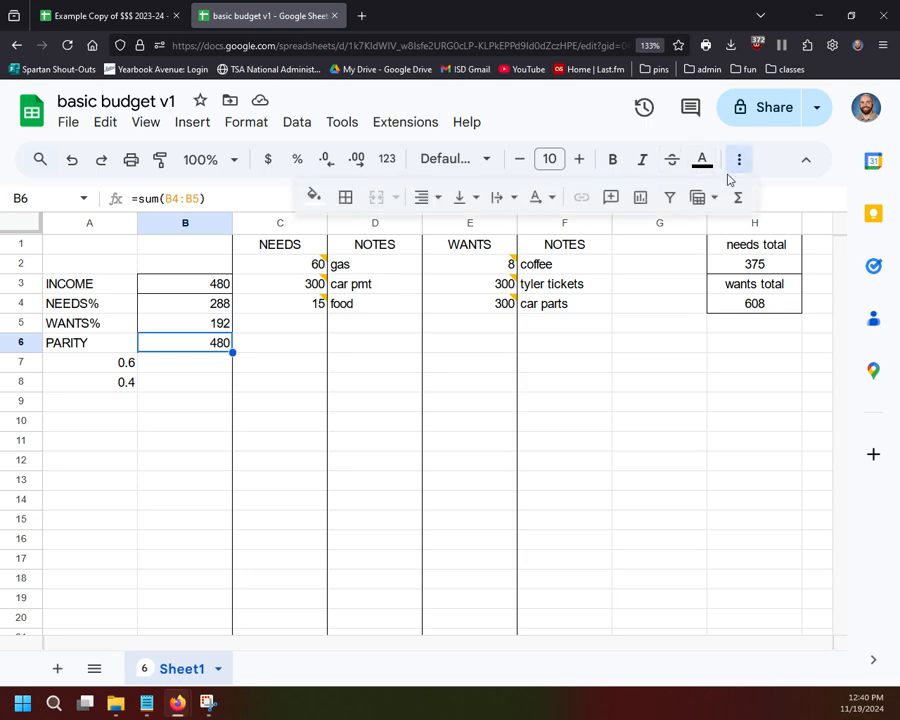
pyautogui.click(340, 200)
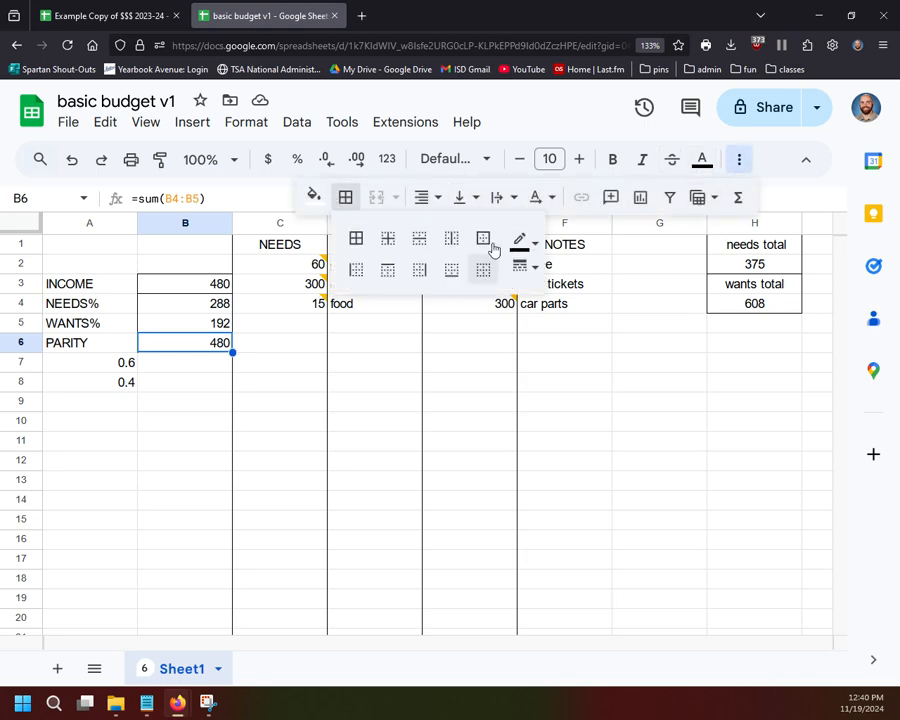
pyautogui.click(478, 385)
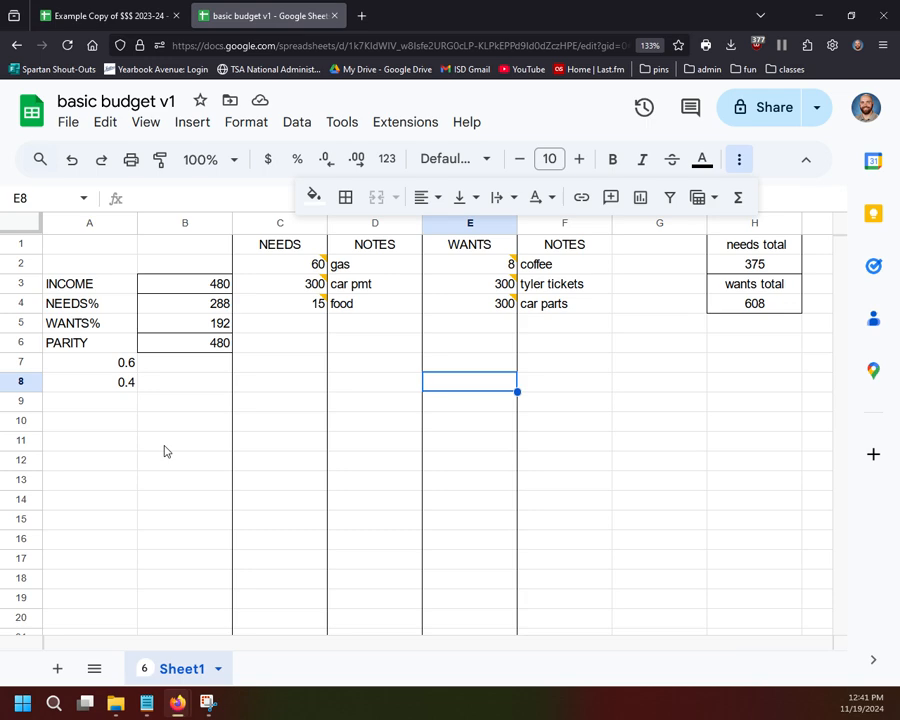
pyautogui.click(712, 436)
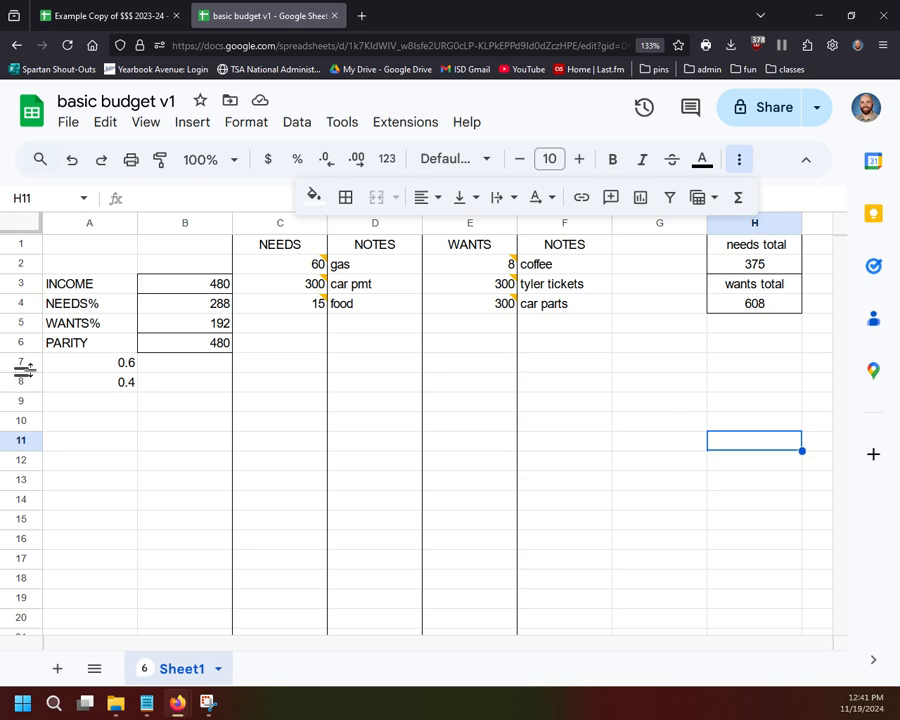
# - Delete the 0.6 and 0.4 multipliers from cells A7:A8
pyautogui.click(112, 364)
pyautogui.keyDown('shift'); pyautogui.click(108, 385); pyautogui.keyUp('shift')
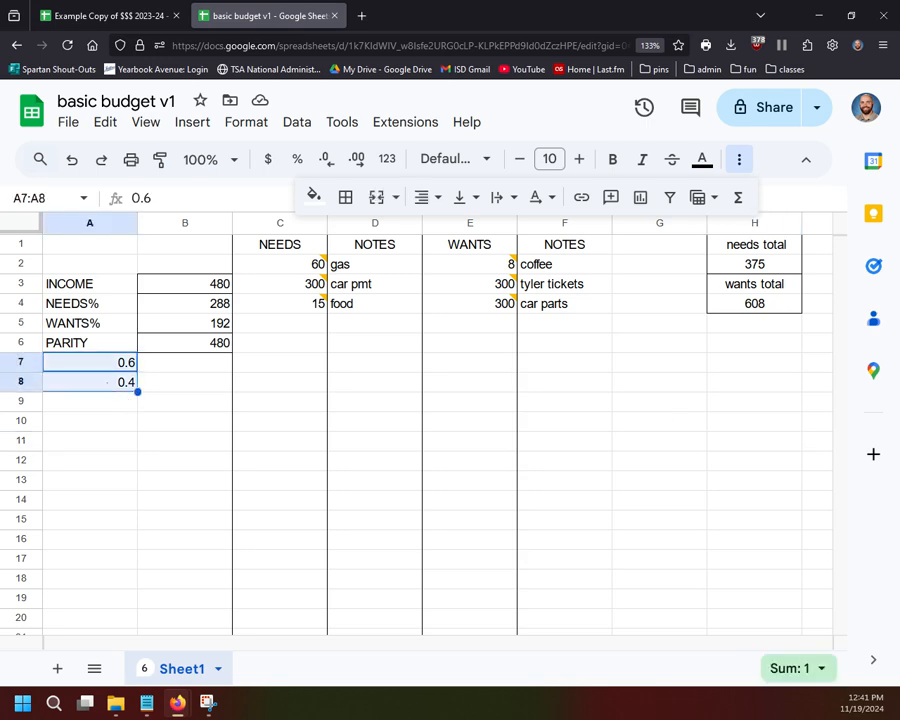
pyautogui.press('Delete')
pyautogui.click(199, 443)
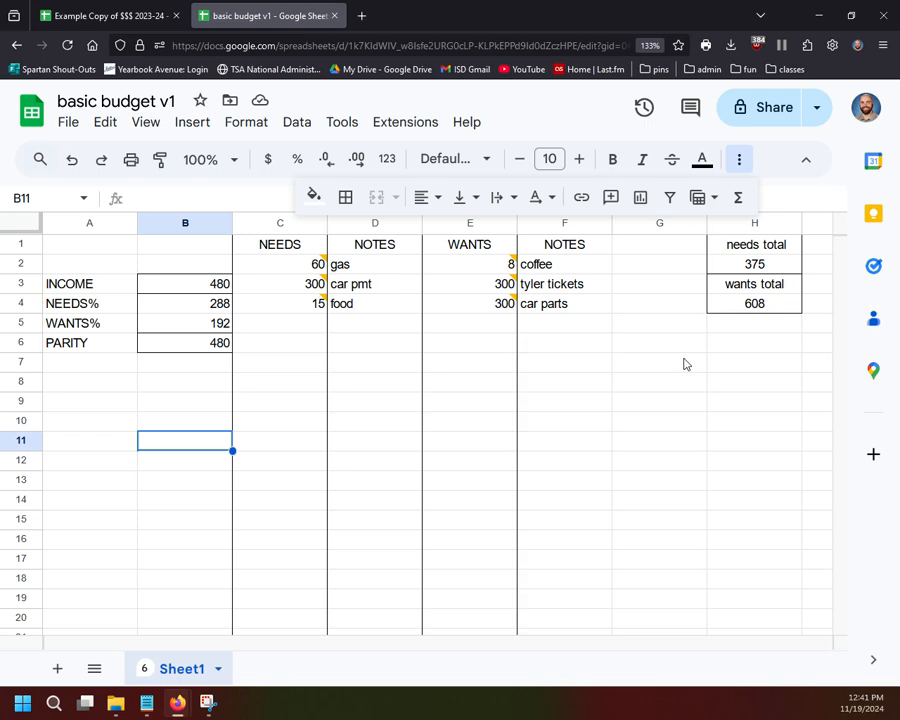
pyautogui.press('Escape')
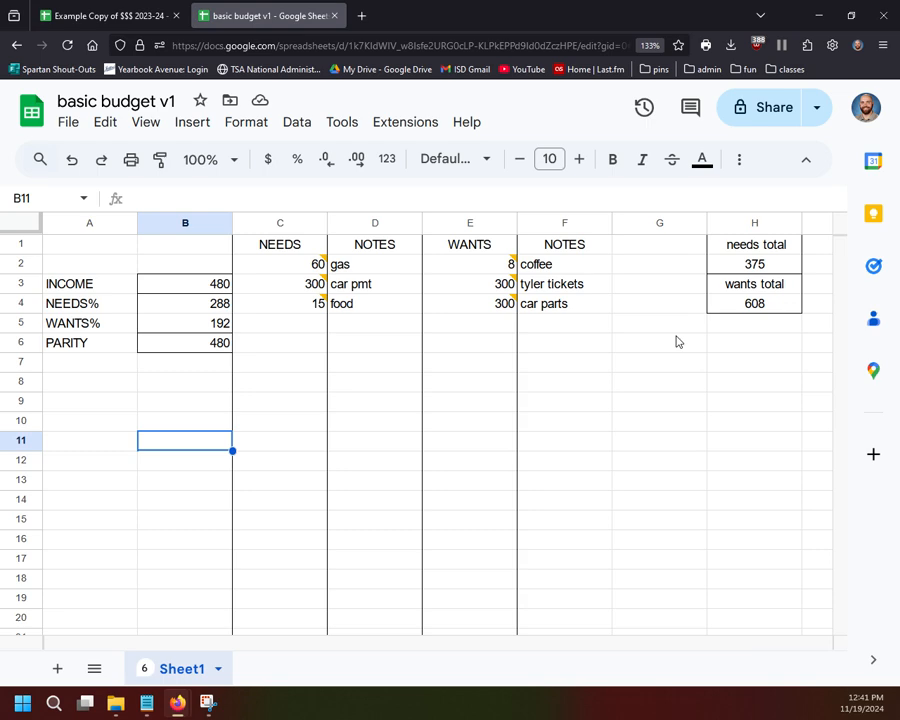
# - Change the PARITY label in A6 to "MATH CHECK" and select cell A8
pyautogui.click(76, 343)
pyautogui.doubleClick(70, 342)
pyautogui.write('MATH CHECK')
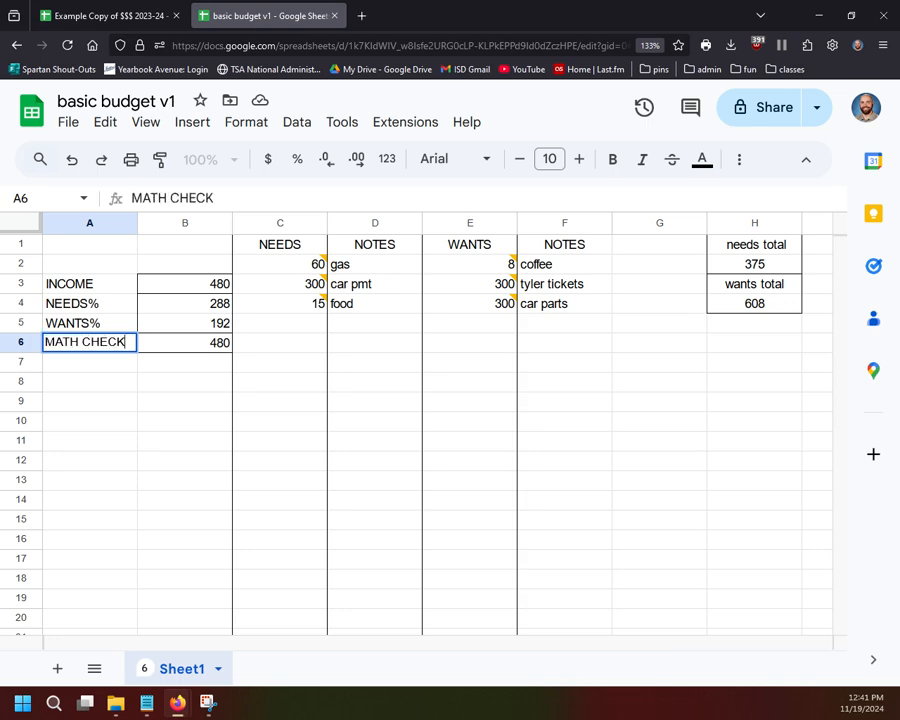
pyautogui.click(85, 425)
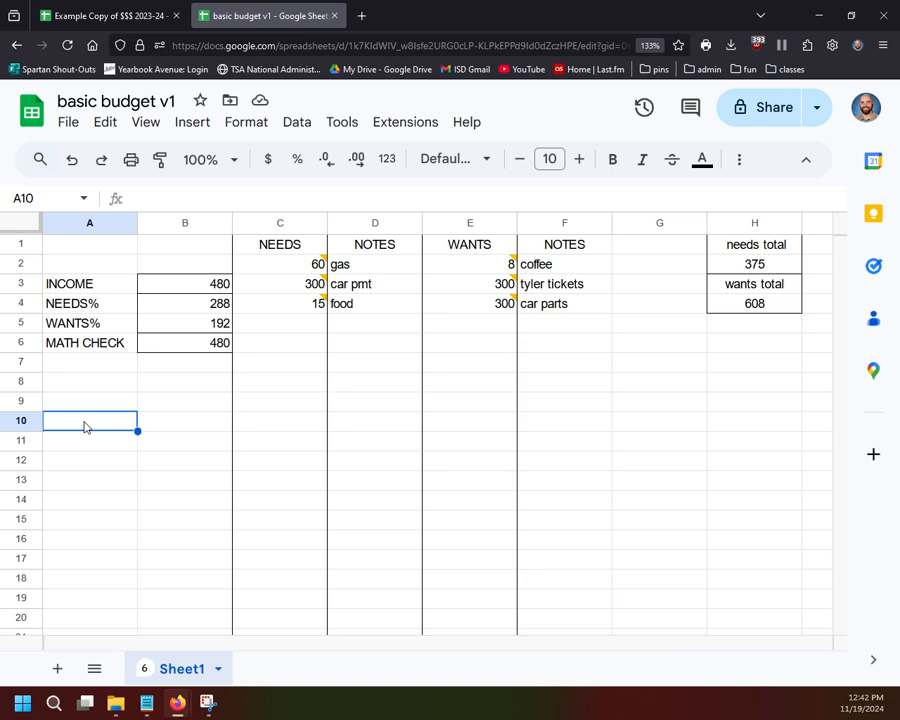
pyautogui.press('Up')
pyautogui.press('Up')
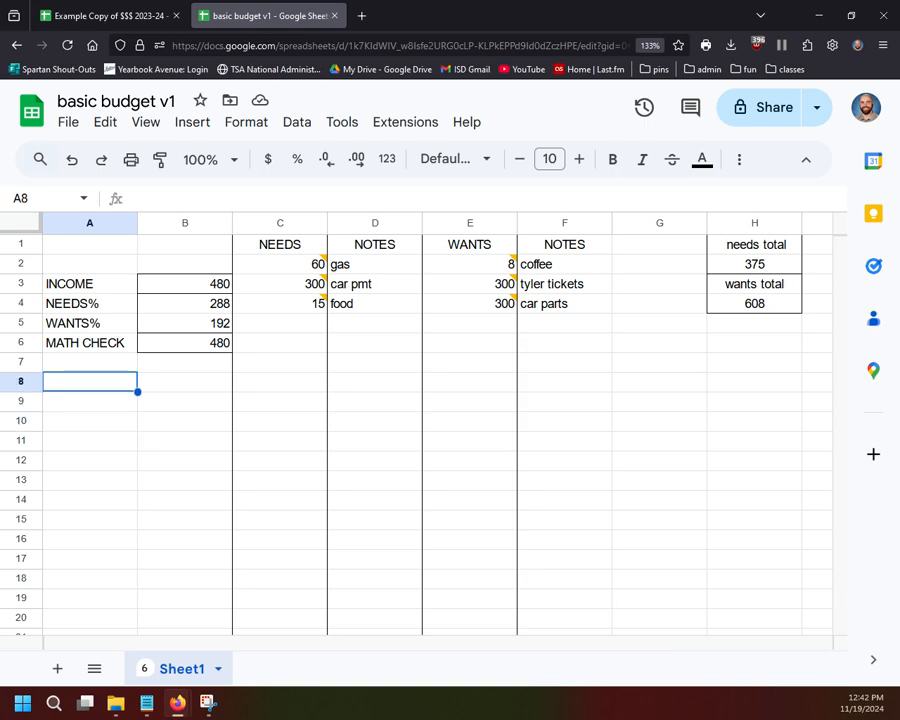
pyautogui.write('BALANCAE')
pyautogui.press('BackSpace')
pyautogui.press('BackSpace')
pyautogui.write('ES')
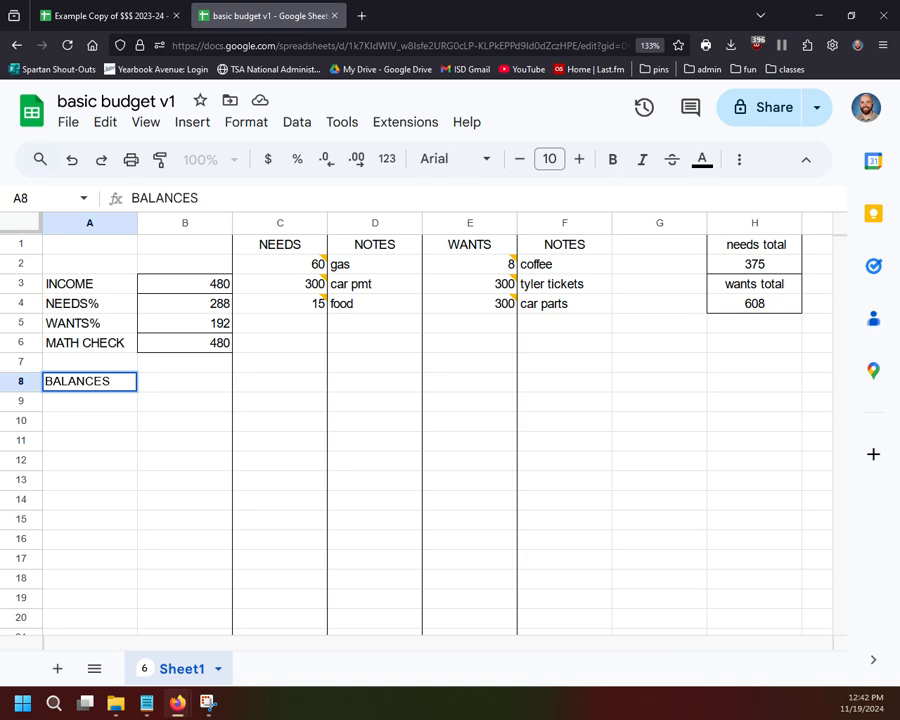
pyautogui.press('BackSpace')
pyautogui.press('BackSpace')
pyautogui.press('BackSpace')
pyautogui.press('BackSpace')
pyautogui.press('BackSpace')
pyautogui.press('BackSpace')
pyautogui.press('BackSpace')
pyautogui.press('BackSpace')
# - Label cell A8 as "REMAINING"
pyautogui.write('REM')
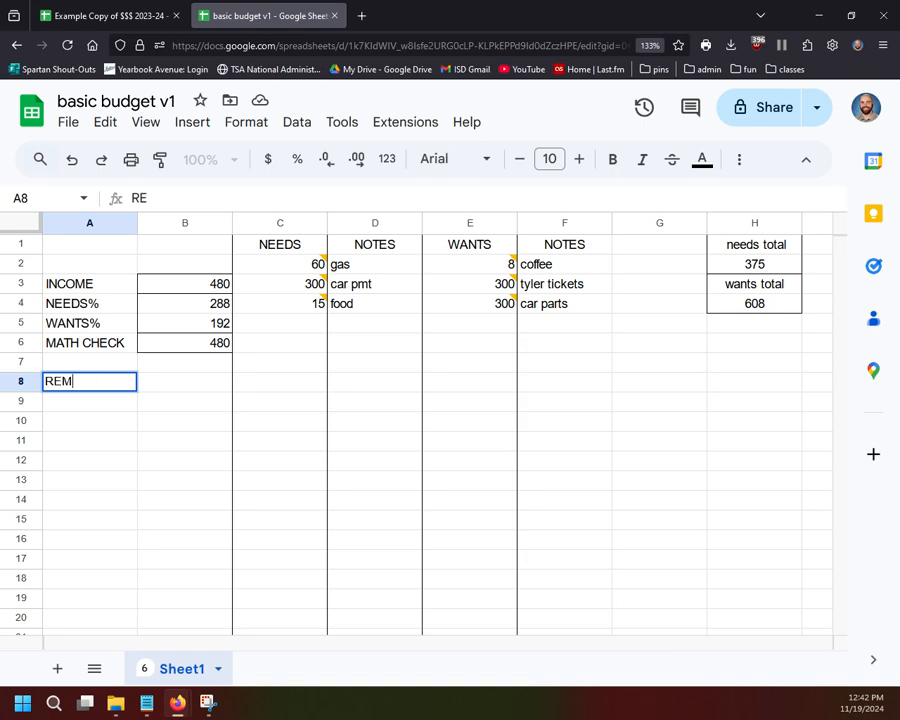
pyautogui.write('AINING')
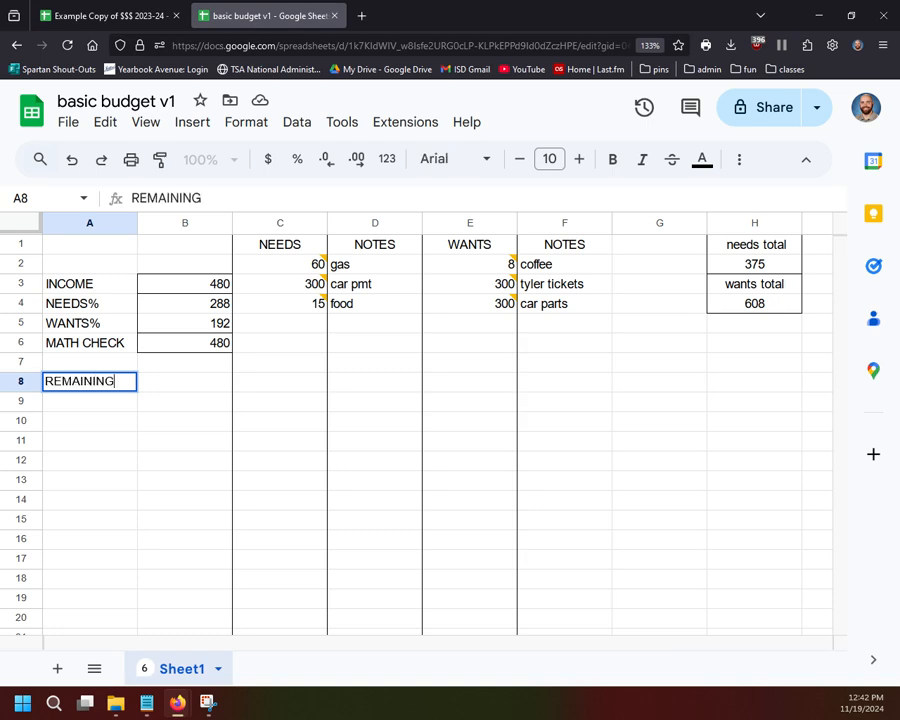
pyautogui.click(137, 459)
# - Add the row labels "NEEDS" in A9 and "WANTS" in A10 under REMAINING
pyautogui.click(118, 406)
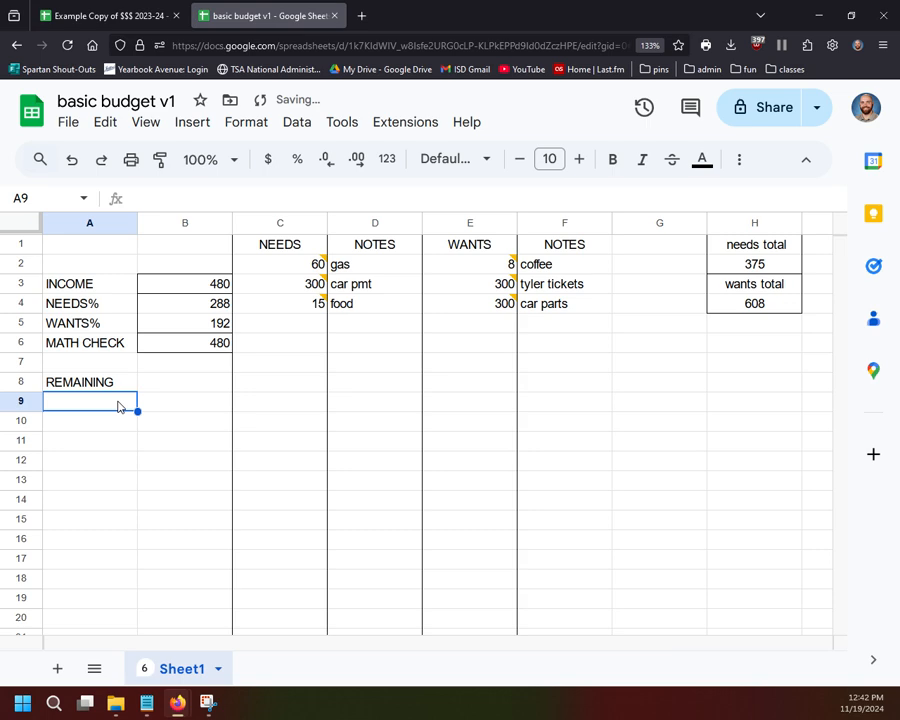
pyautogui.write('NEEDS')
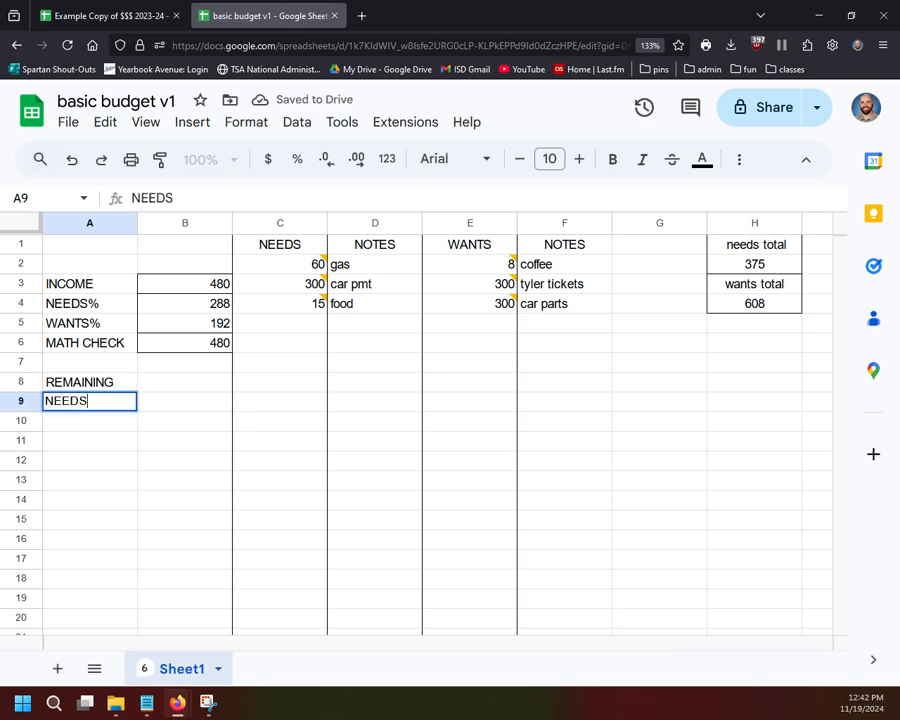
pyautogui.press('Return')
pyautogui.write('WANTS')
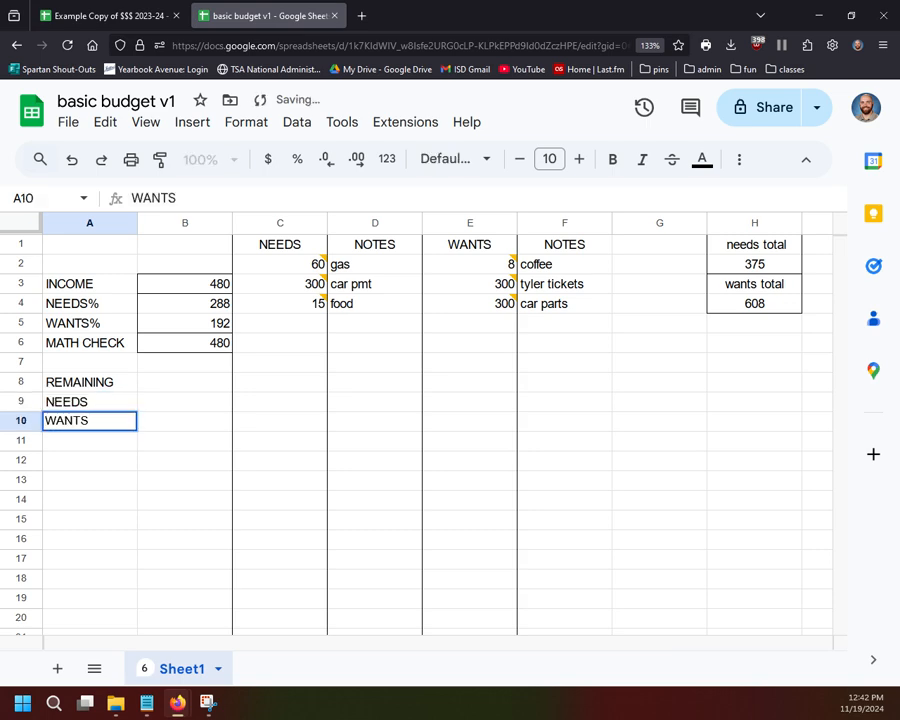
pyautogui.click(199, 402)
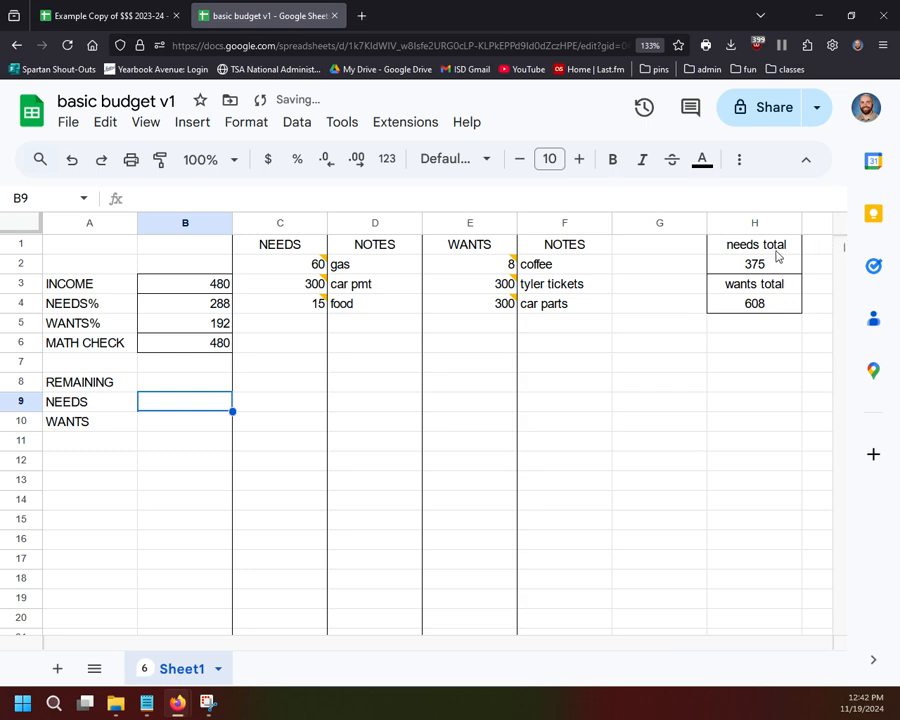
# - Examine the needs total in H2 and wants total in H4 against the income in B3 and the empty remaining NEEDS cell B9
pyautogui.click(780, 264)
pyautogui.click(766, 318)
pyautogui.click(760, 265)
pyautogui.click(765, 305)
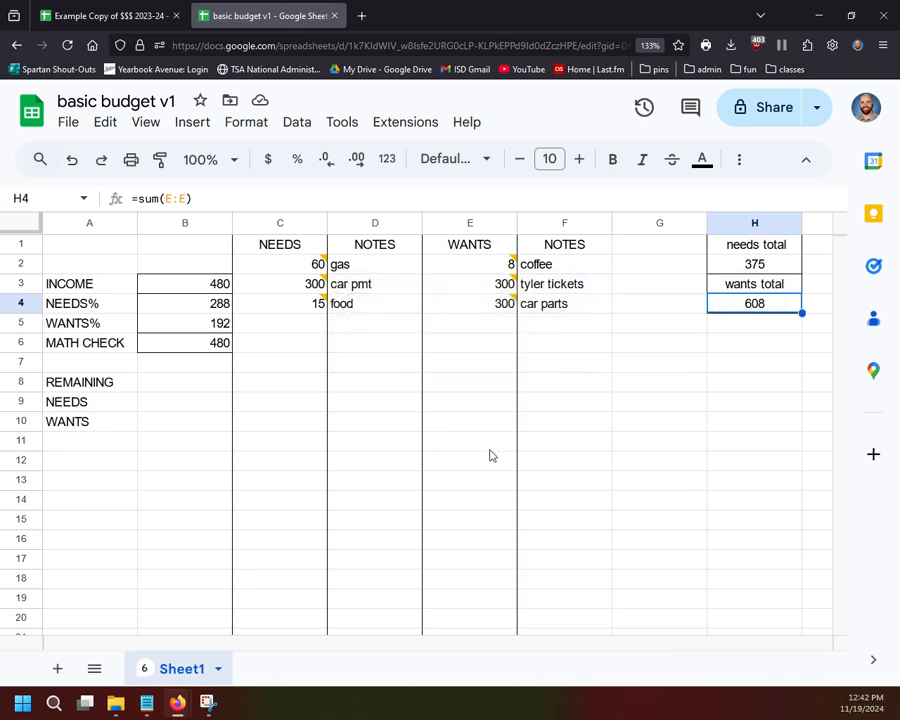
pyautogui.click(770, 266)
pyautogui.click(765, 305)
pyautogui.click(181, 401)
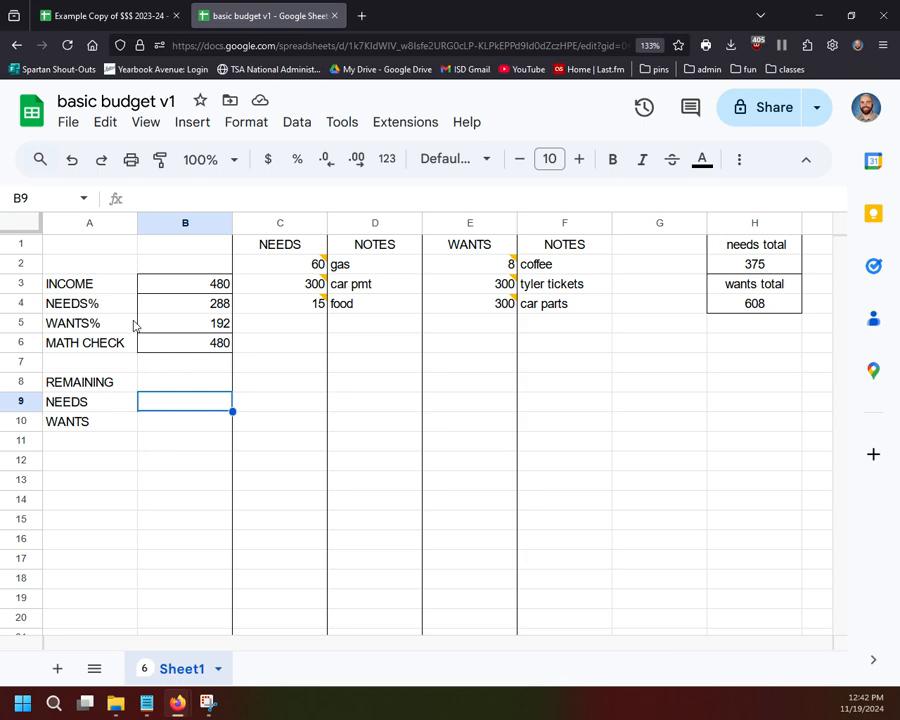
pyautogui.click(195, 284)
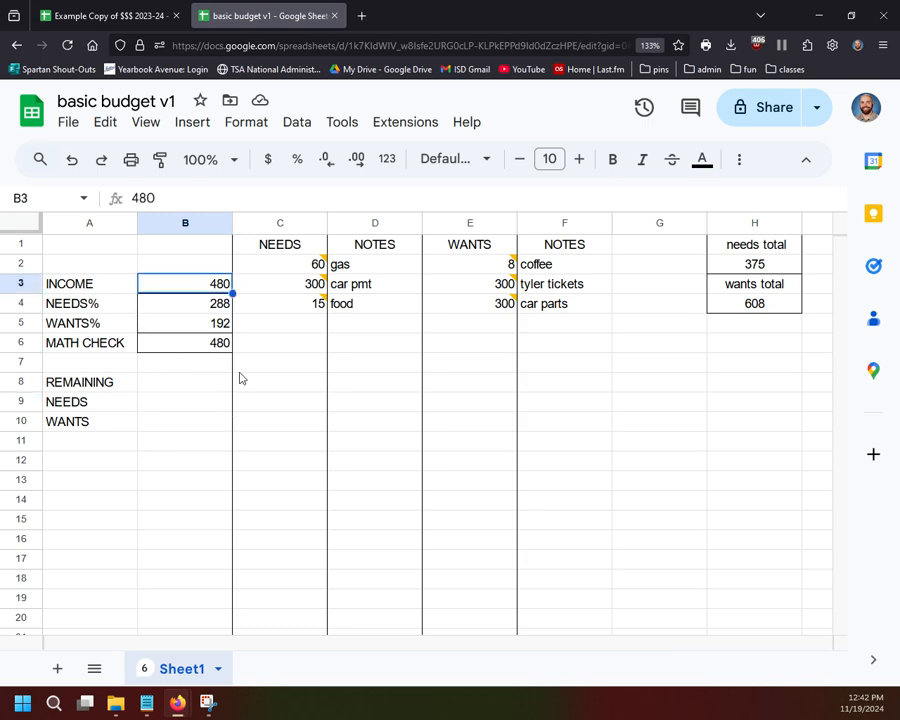
pyautogui.click(750, 264)
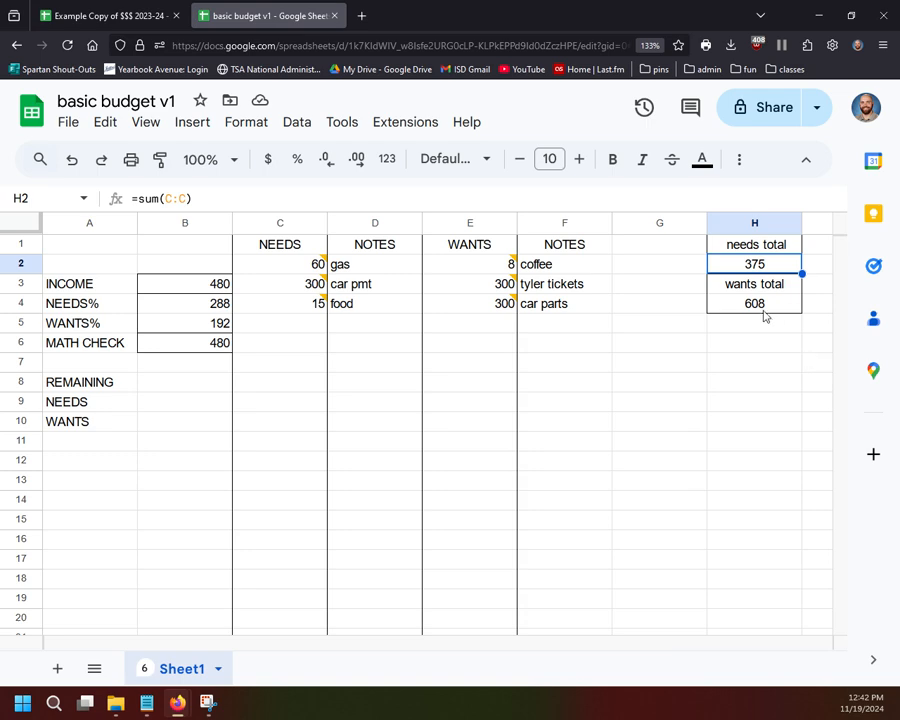
pyautogui.click(764, 308)
pyautogui.click(755, 266)
pyautogui.click(769, 307)
pyautogui.click(760, 258)
pyautogui.click(772, 306)
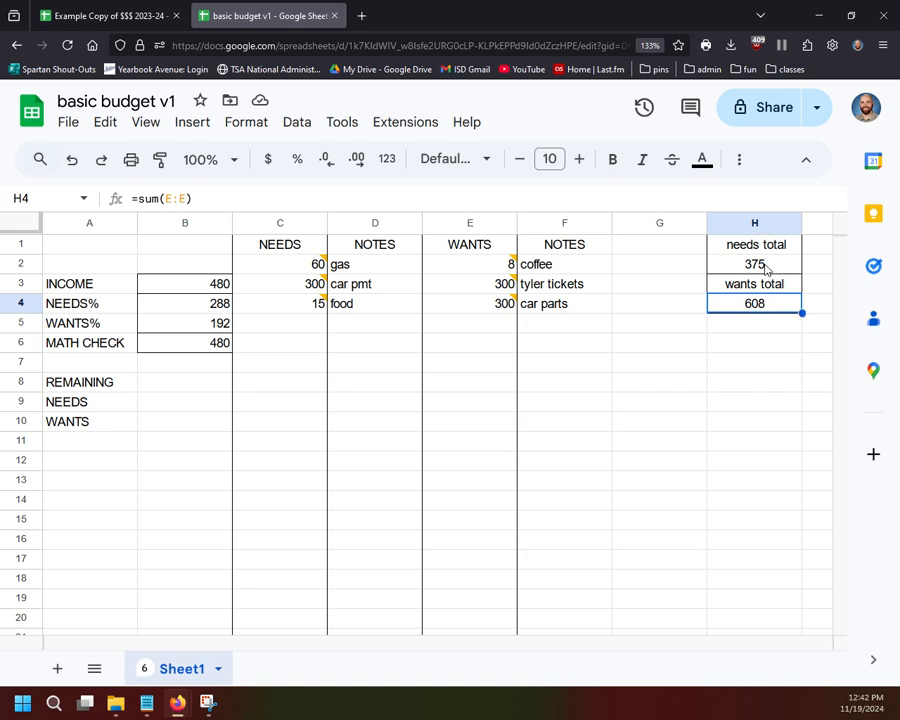
pyautogui.click(764, 265)
pyautogui.click(772, 305)
pyautogui.click(768, 264)
pyautogui.click(712, 305)
# - Enter the remaining NEEDS formula =sum(h2-b3) in cell B9
pyautogui.click(166, 401)
pyautogui.click(170, 424)
pyautogui.click(171, 402)
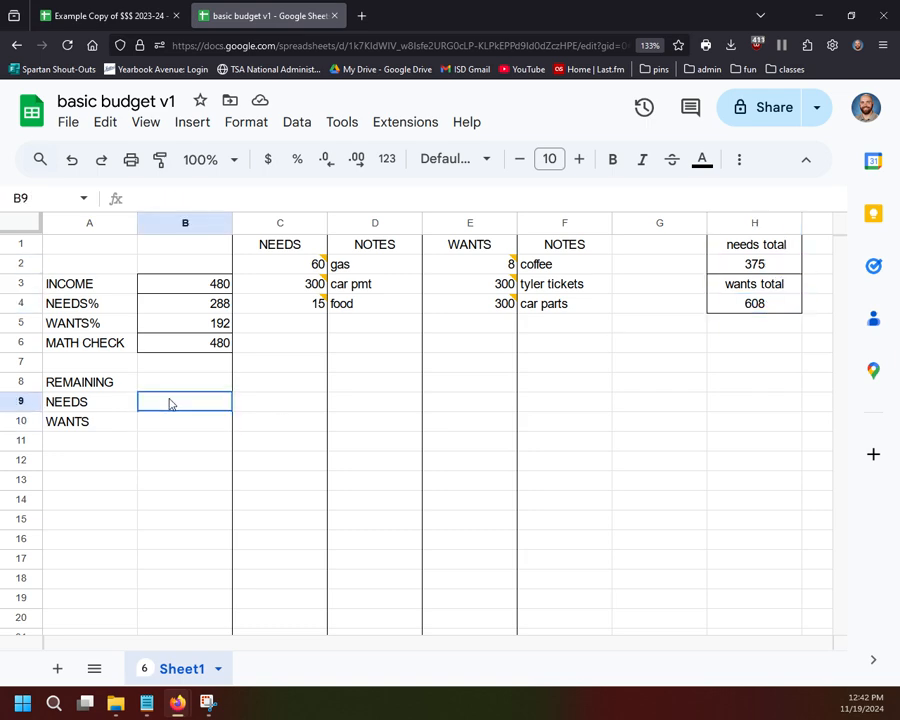
pyautogui.click(173, 414)
pyautogui.click(173, 406)
pyautogui.click(176, 420)
pyautogui.click(180, 403)
pyautogui.doubleClick(181, 403)
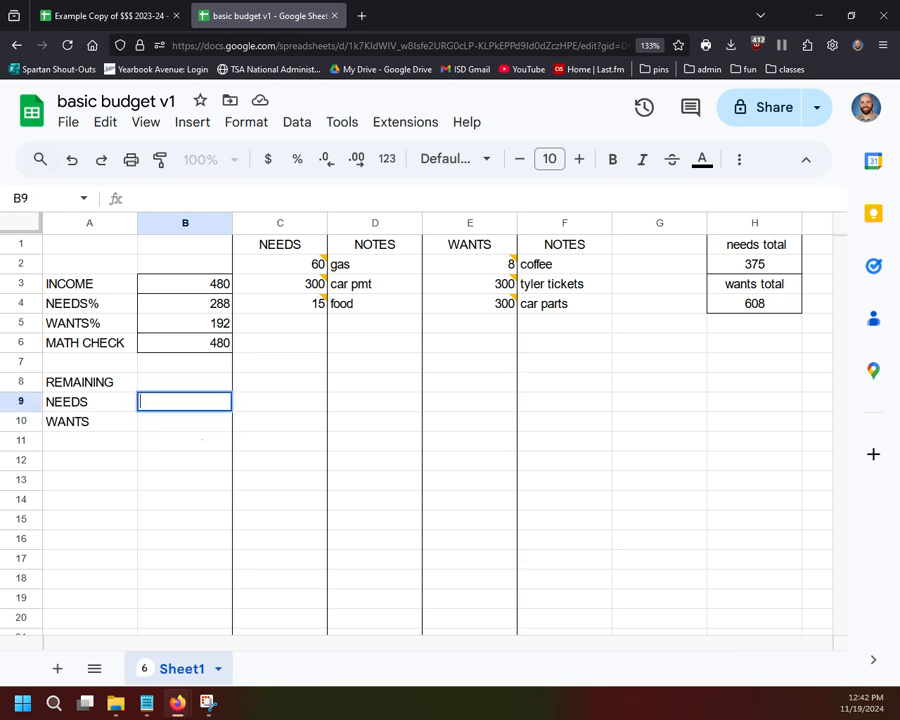
pyautogui.write('=sum(')
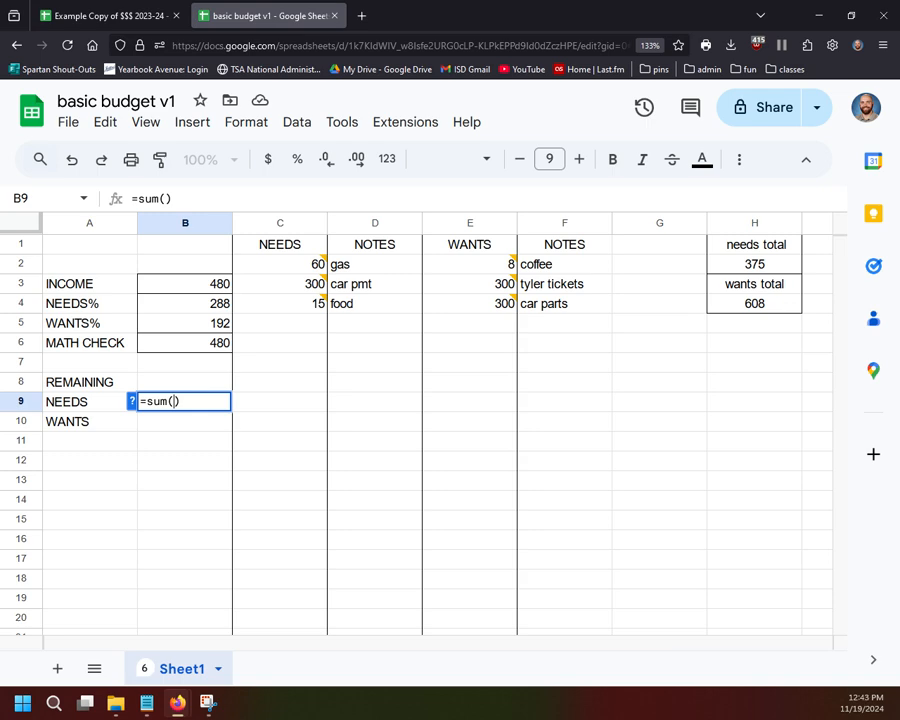
pyautogui.write('b3')
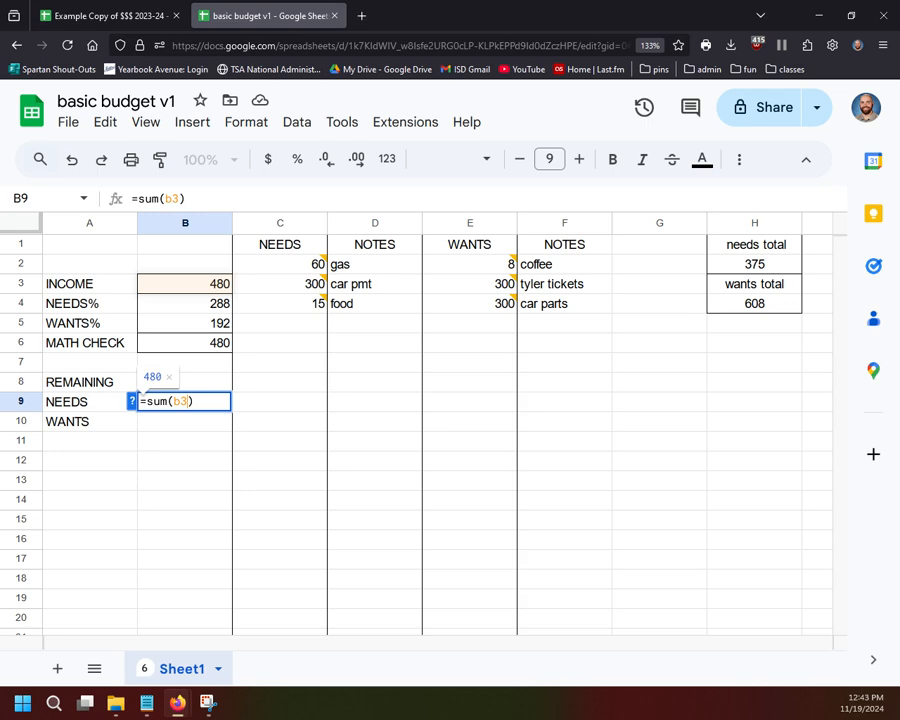
pyautogui.press('BackSpace')
pyautogui.press('BackSpace')
pyautogui.write('h2')
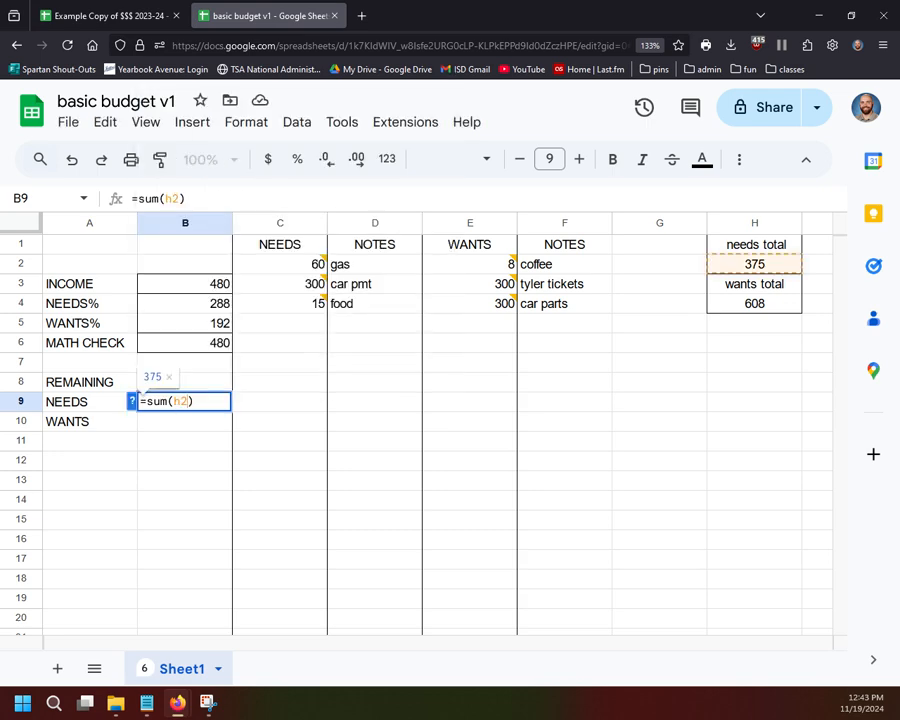
pyautogui.write('- b3')
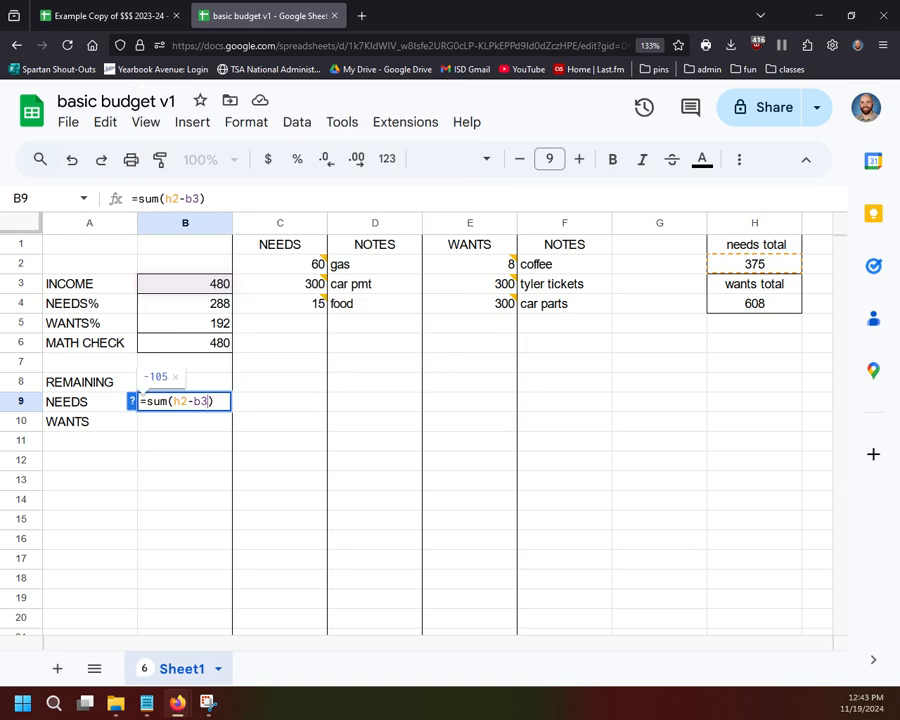
pyautogui.press('Return')
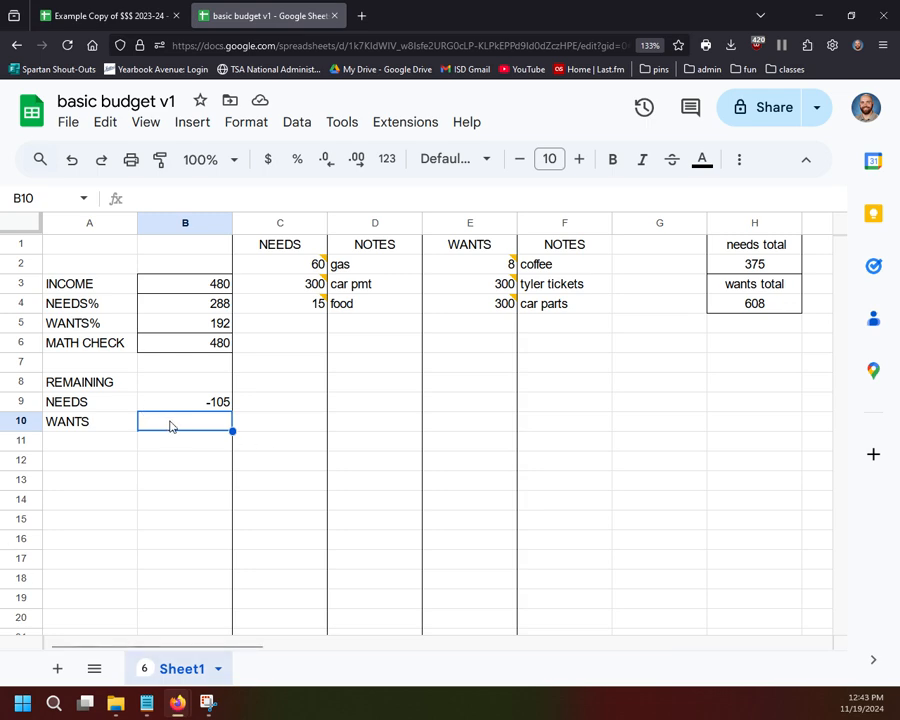
# - Enter the remaining WANTS formula =sum(H4-b3) in cell B10
pyautogui.press('Return')
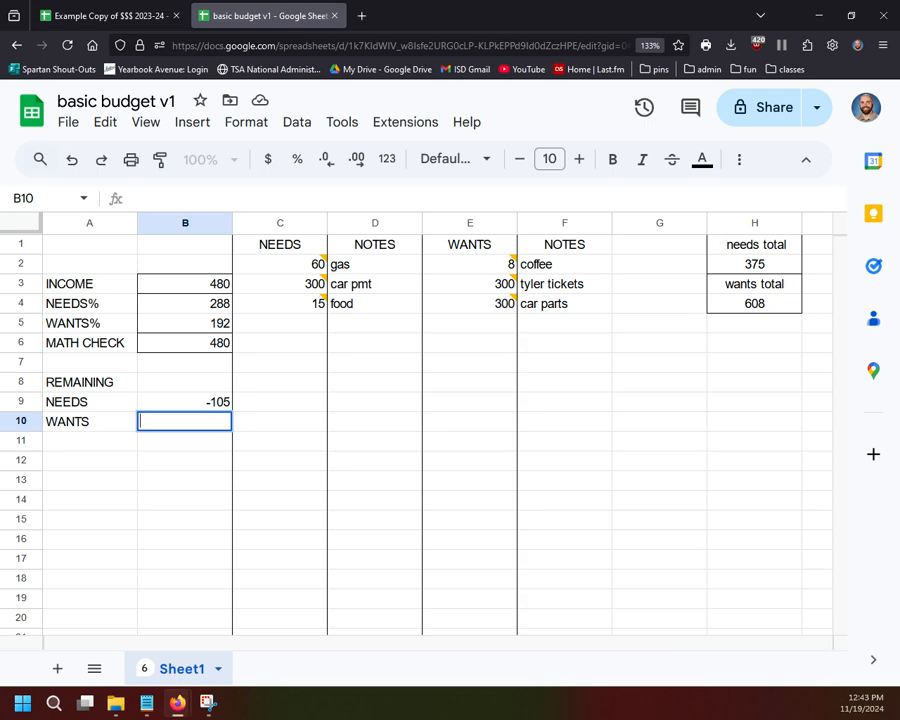
pyautogui.write('=sum')
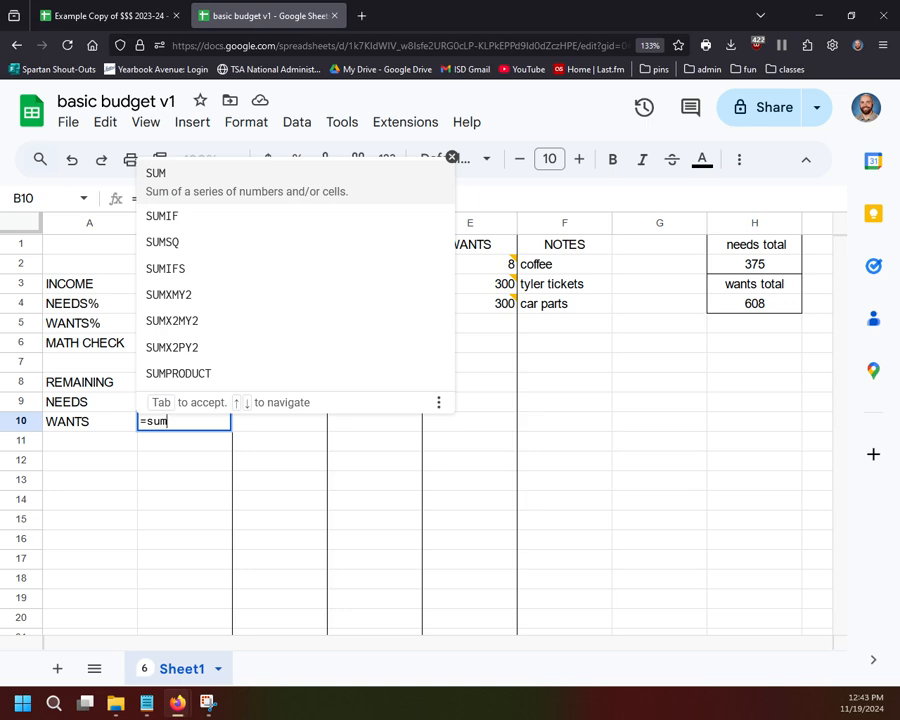
pyautogui.write('()')
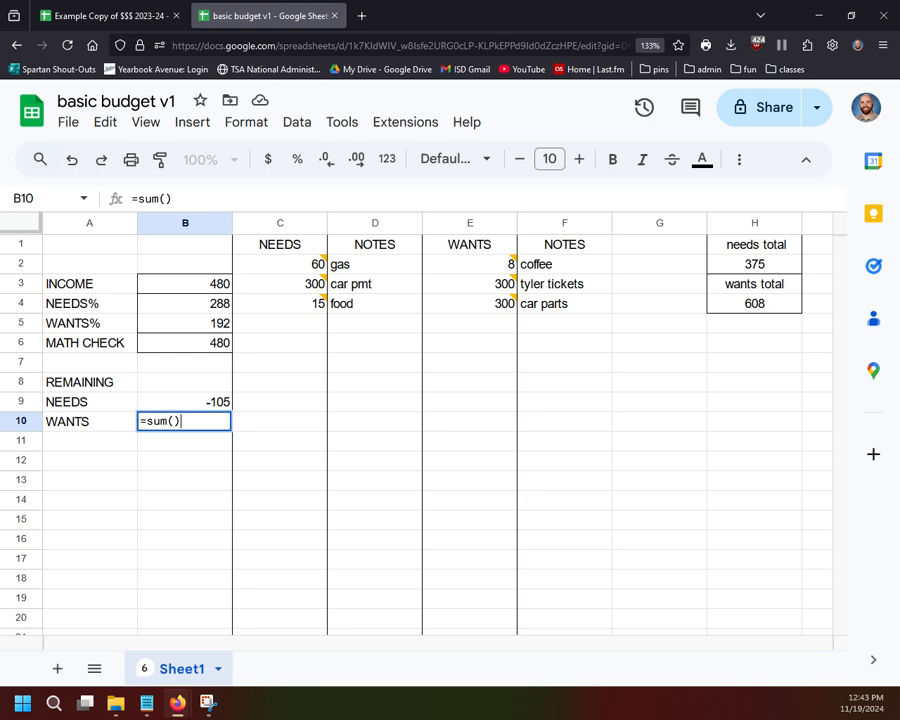
pyautogui.press('Left')
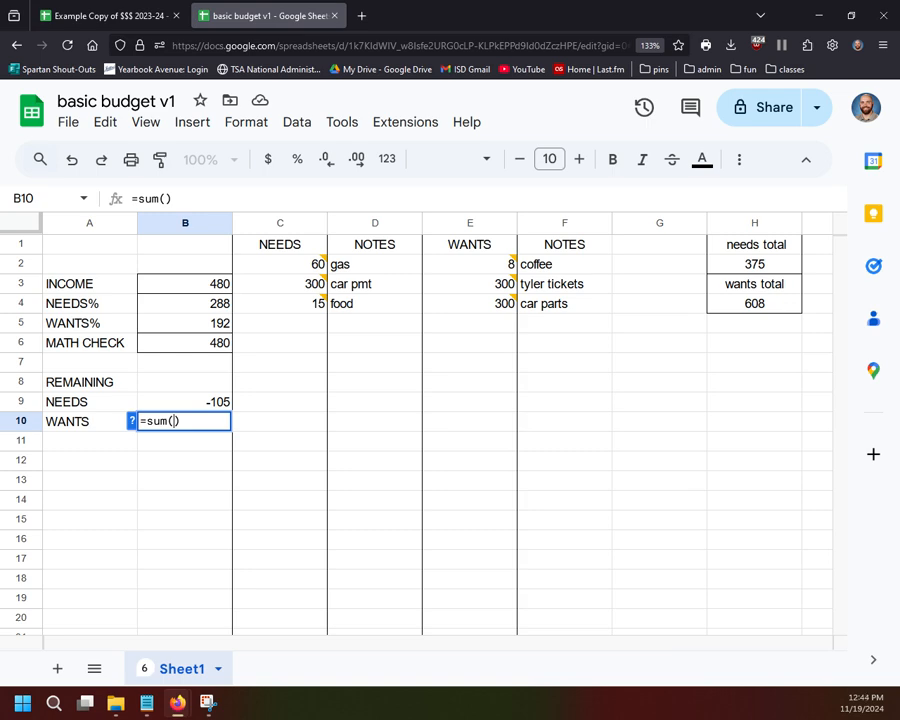
pyautogui.click(768, 308)
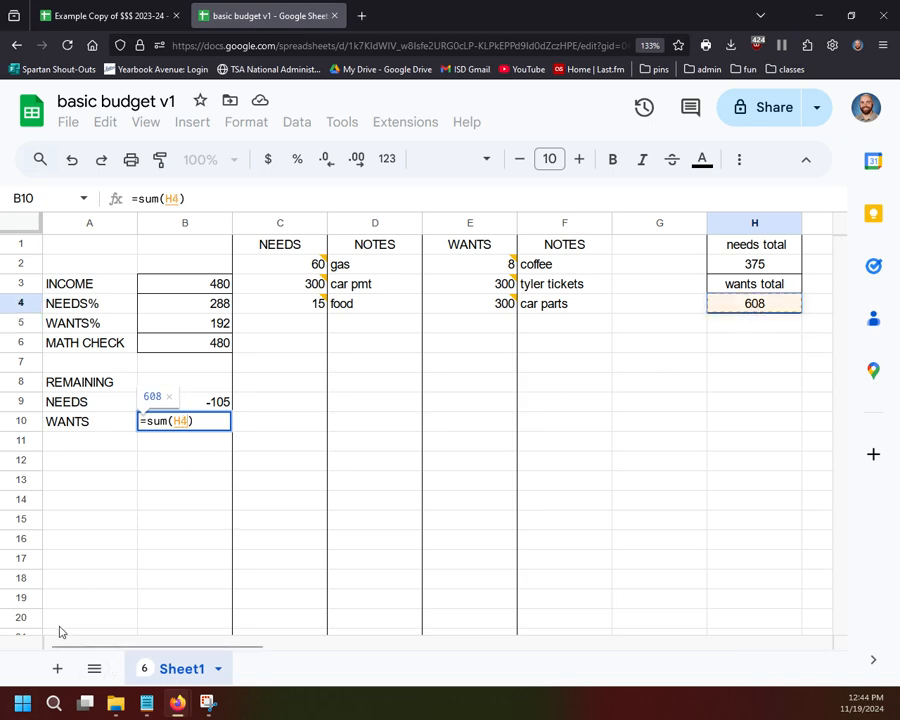
pyautogui.write('-')
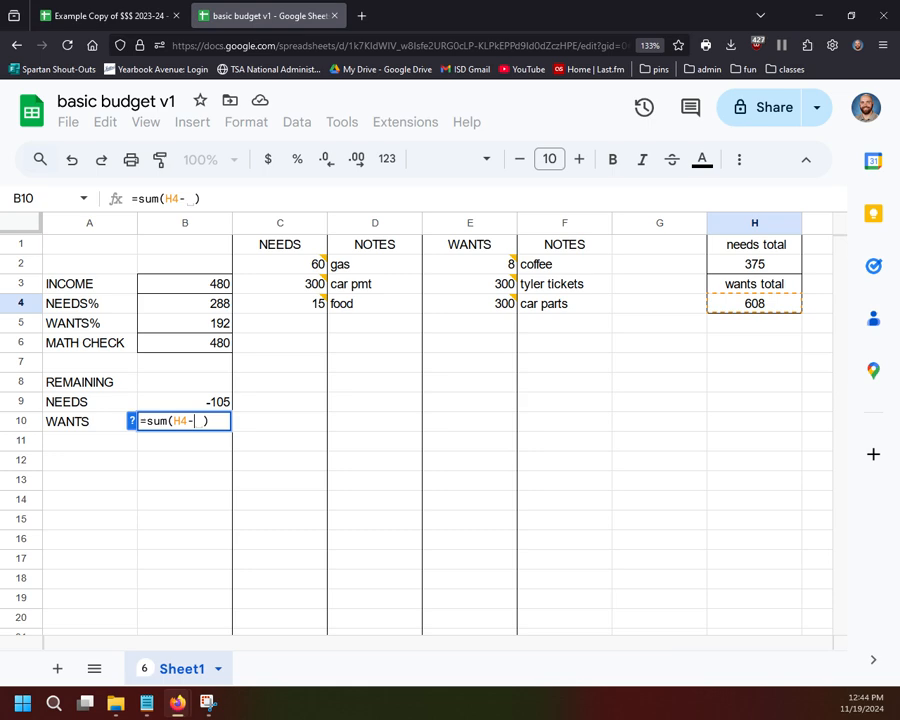
pyautogui.write('b5')
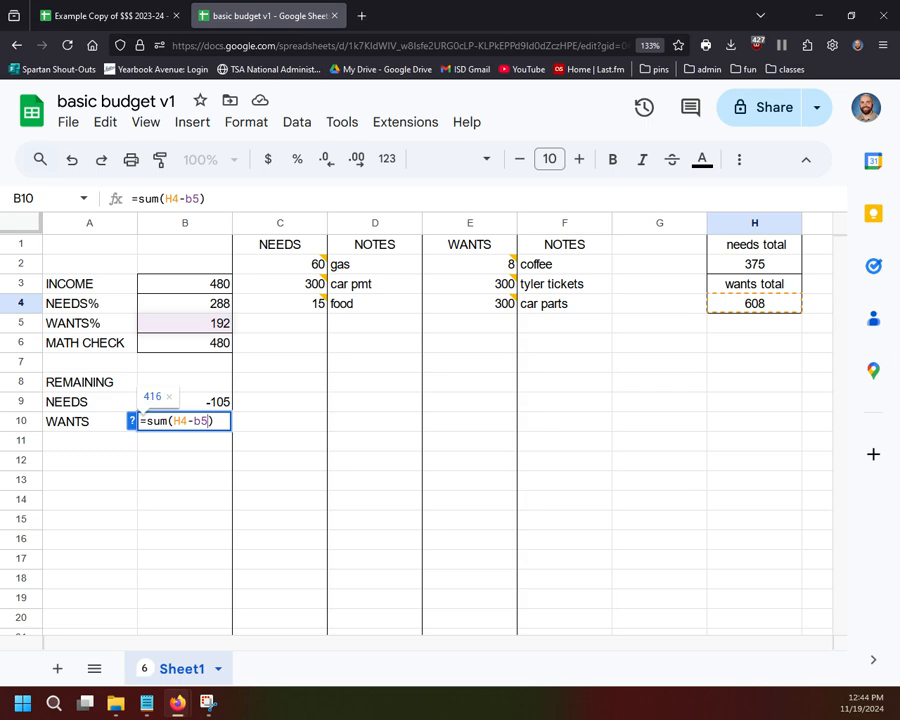
pyautogui.press('BackSpace')
pyautogui.write('3')
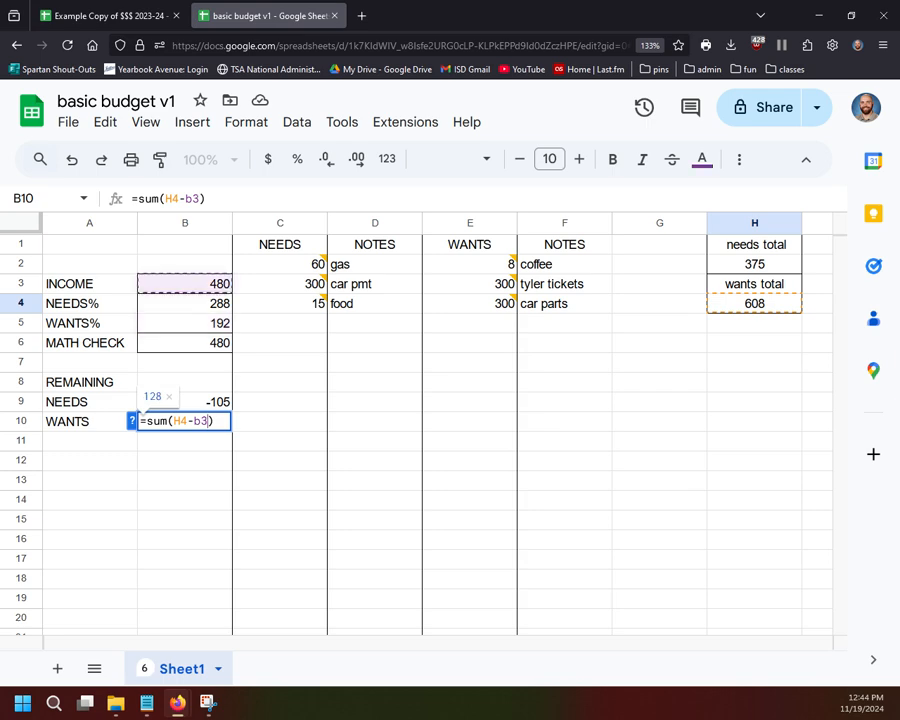
pyautogui.press('Return')
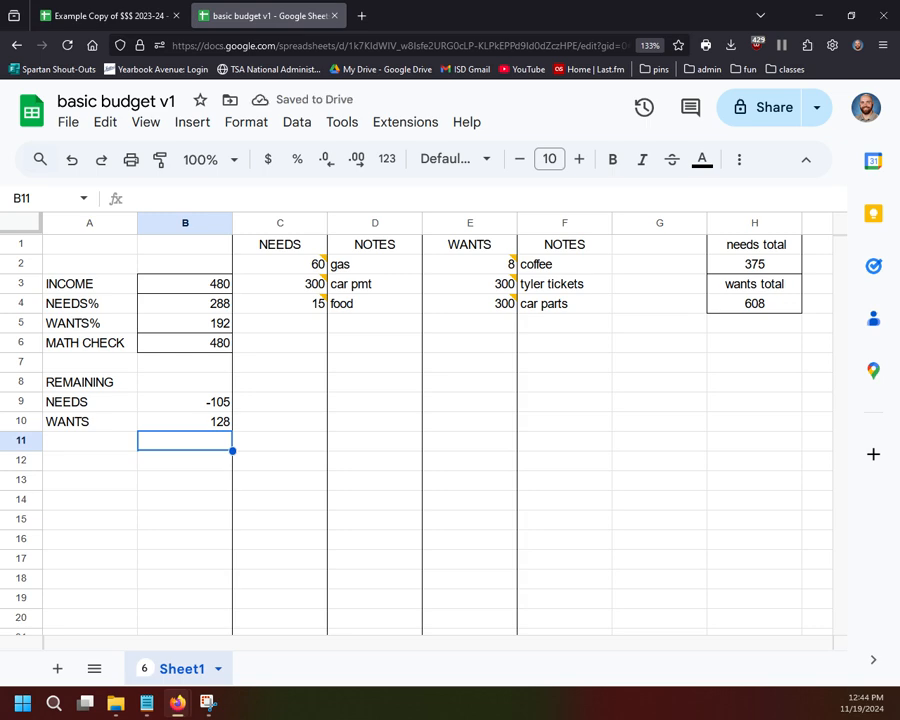
# - Reverse the subtraction in the remaining WANTS cell B10 so its formula is =sum(b3-h4)
pyautogui.click(760, 303)
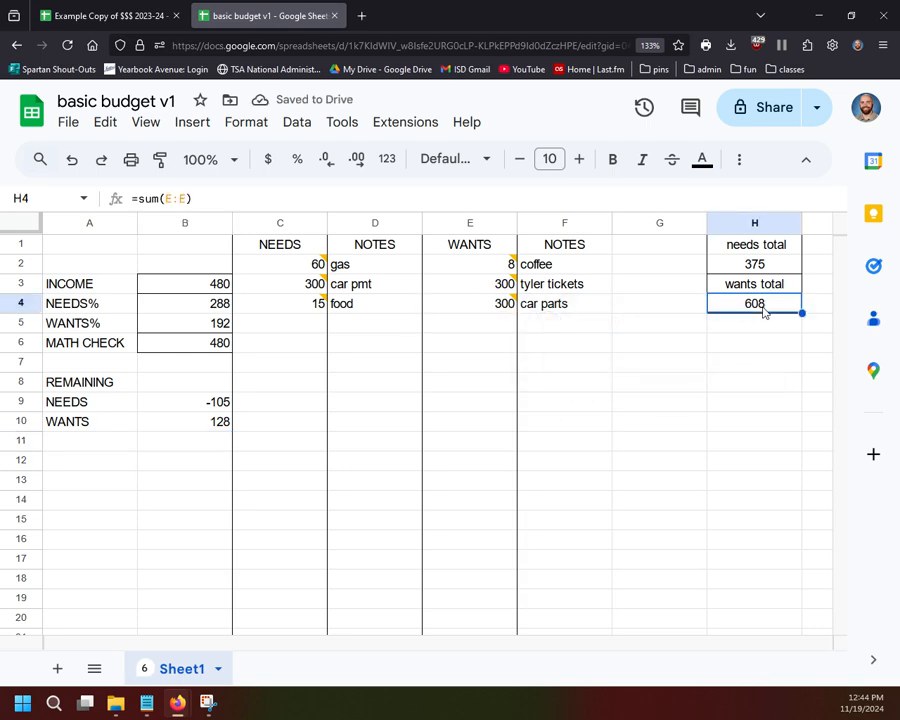
pyautogui.click(203, 424)
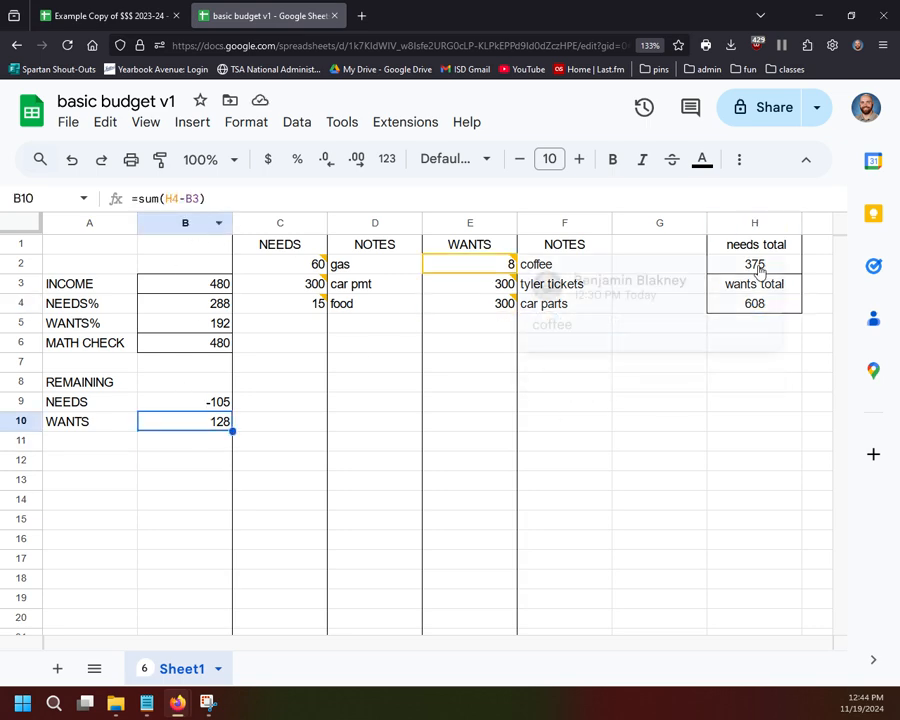
pyautogui.click(768, 310)
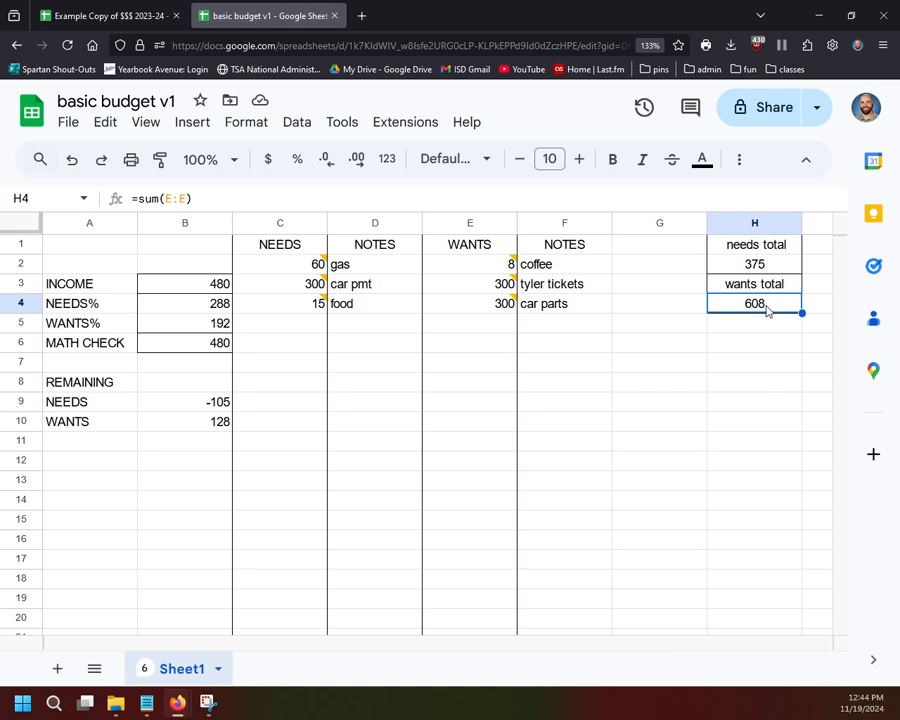
pyautogui.click(203, 287)
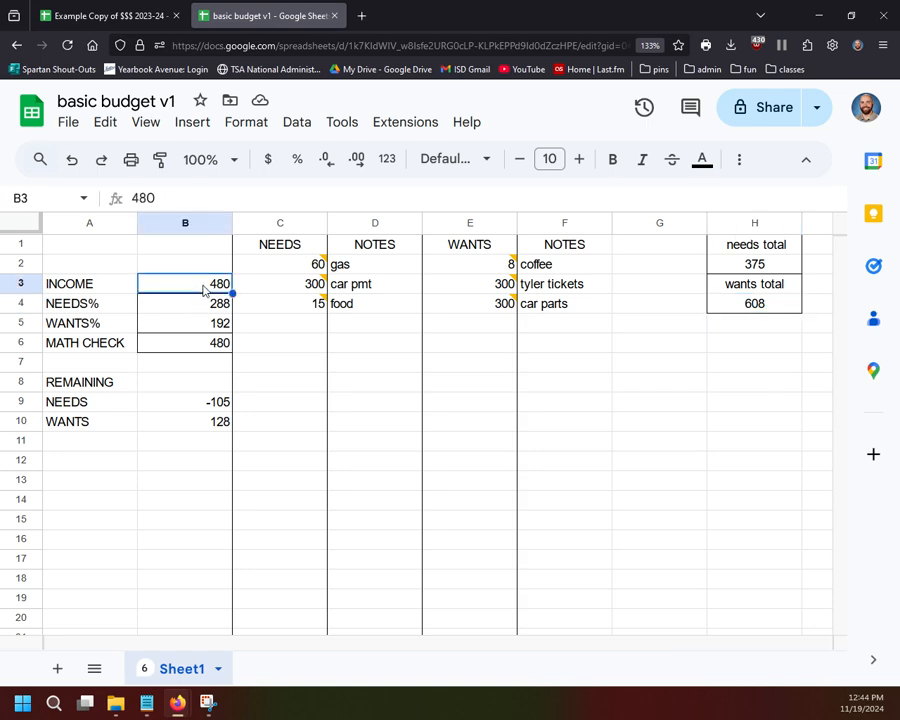
pyautogui.click(218, 420)
pyautogui.doubleClick(203, 420)
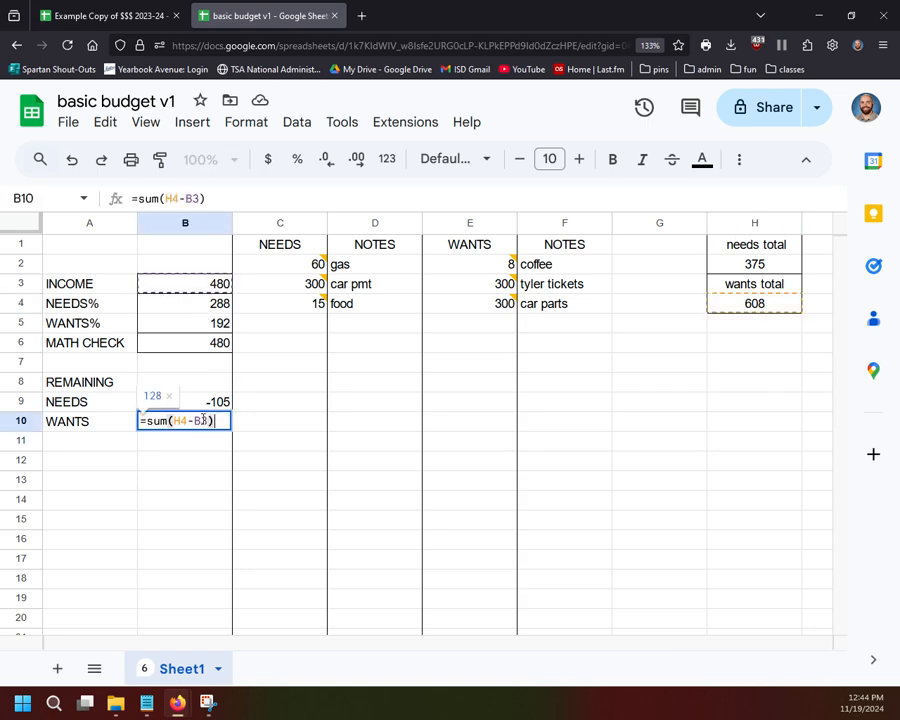
pyautogui.press('BackSpace')
pyautogui.press('BackSpace')
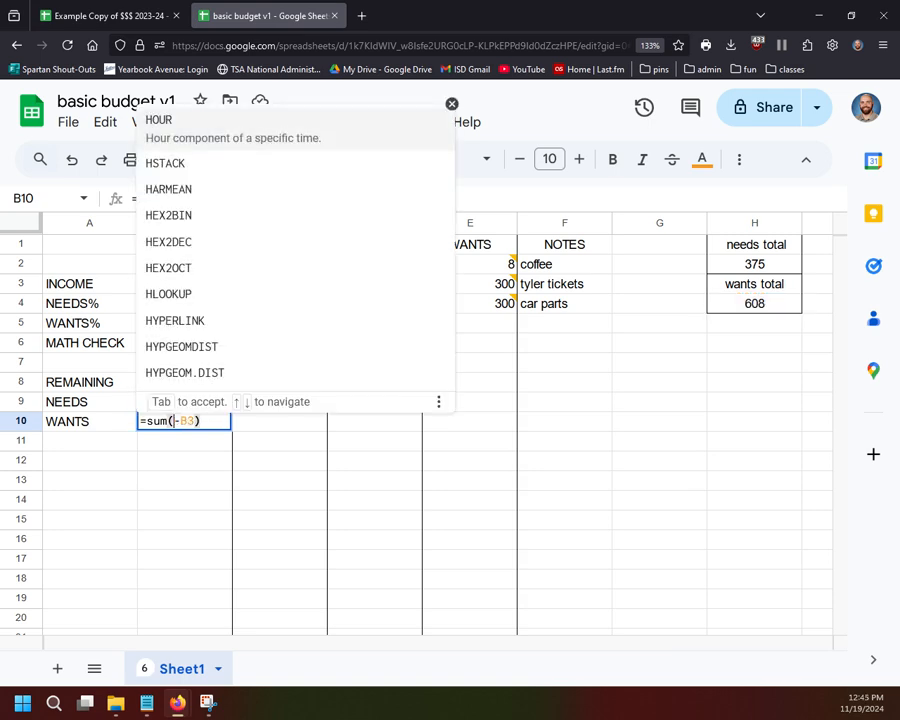
pyautogui.write('b3')
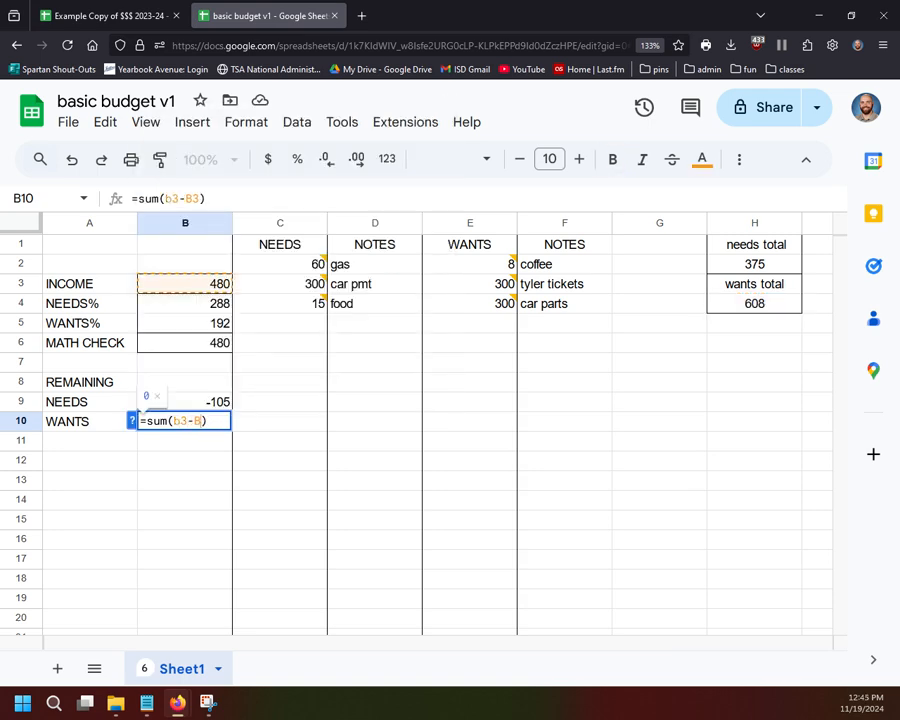
pyautogui.press('BackSpace')
pyautogui.press('BackSpace')
pyautogui.write('h4')
pyautogui.press('Return')
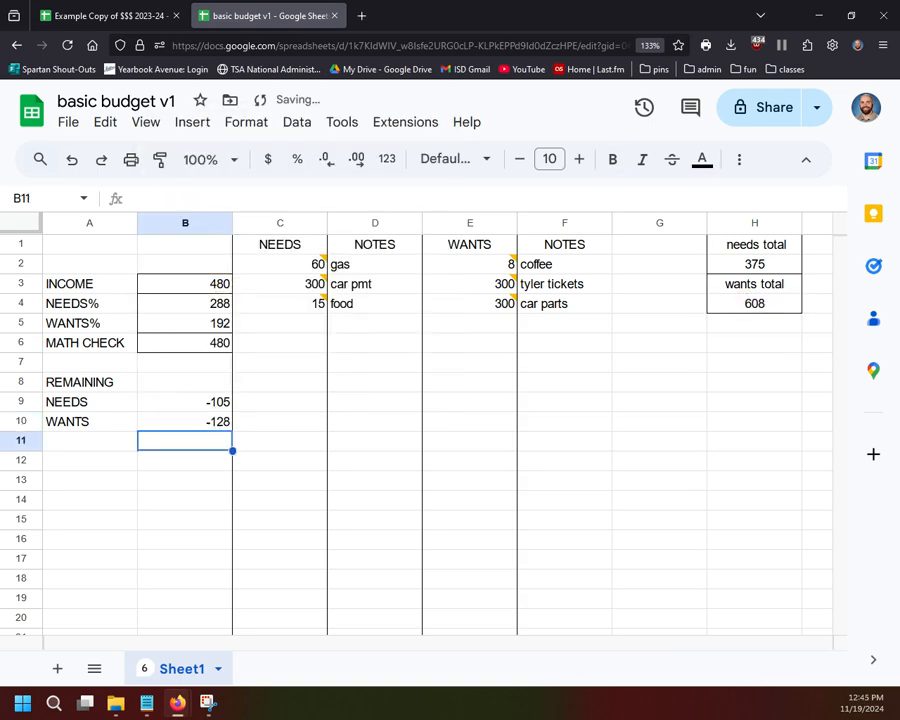
pyautogui.click(187, 505)
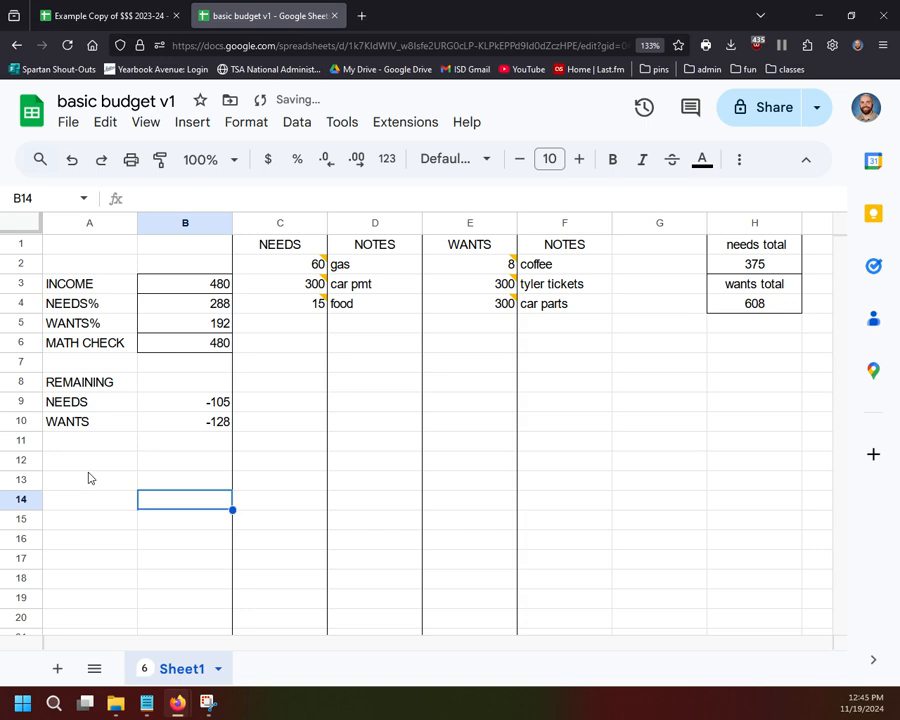
pyautogui.click(205, 402)
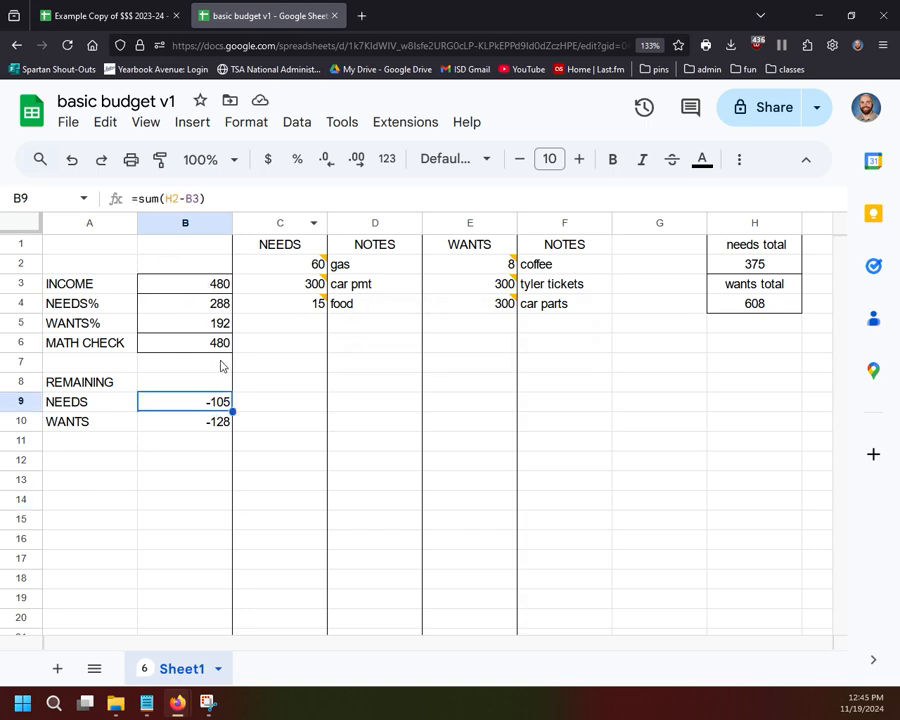
pyautogui.click(634, 389)
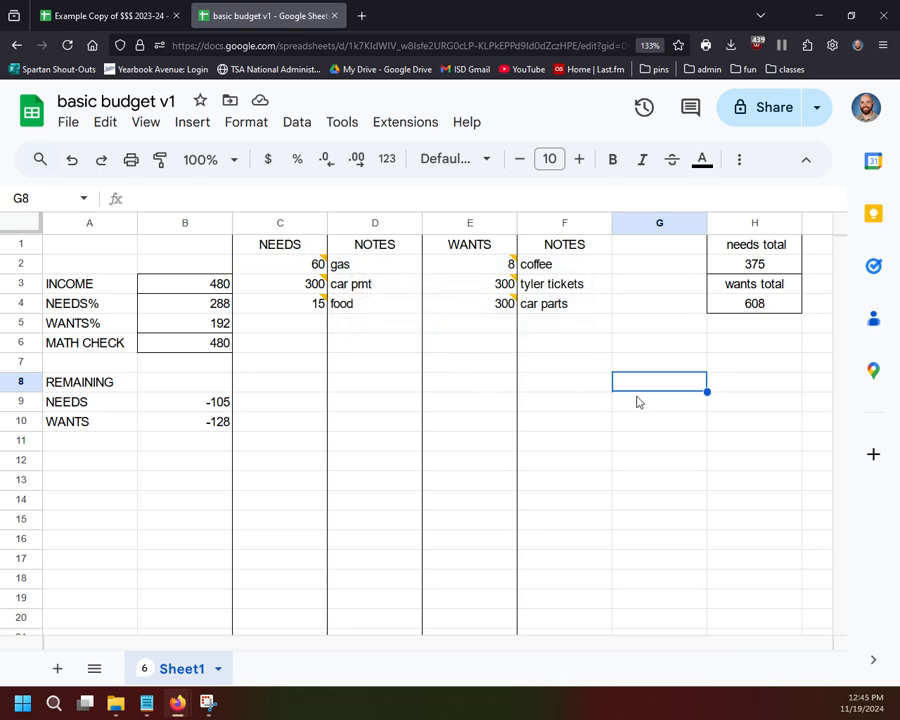
# - Label cell A11 as "MATH CHECK" under the remaining WANTS row
pyautogui.click(75, 434)
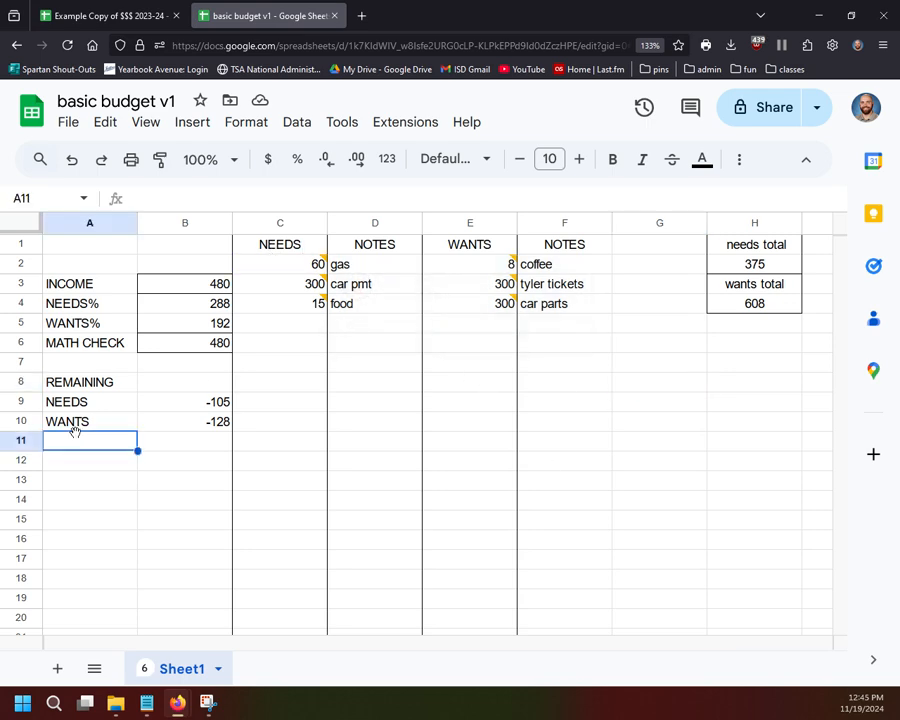
pyautogui.write('AMTH')
pyautogui.press('BackSpace')
pyautogui.press('BackSpace')
pyautogui.press('BackSpace')
pyautogui.press('BackSpace')
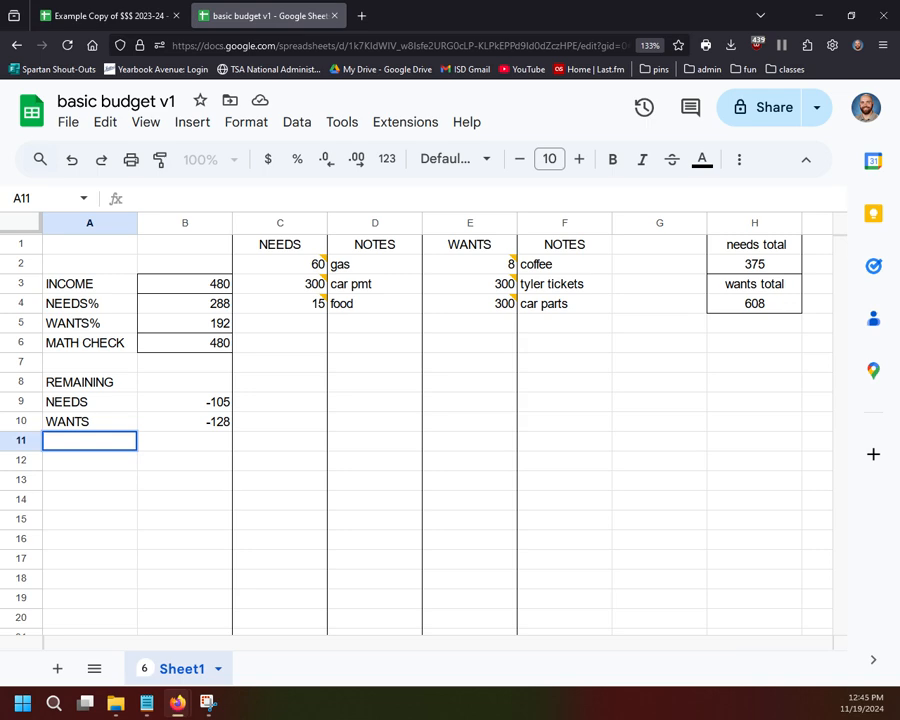
pyautogui.write('AMTH')
pyautogui.press('BackSpace')
pyautogui.press('BackSpace')
pyautogui.press('BackSpace')
pyautogui.press('BackSpace')
pyautogui.write('MAT')
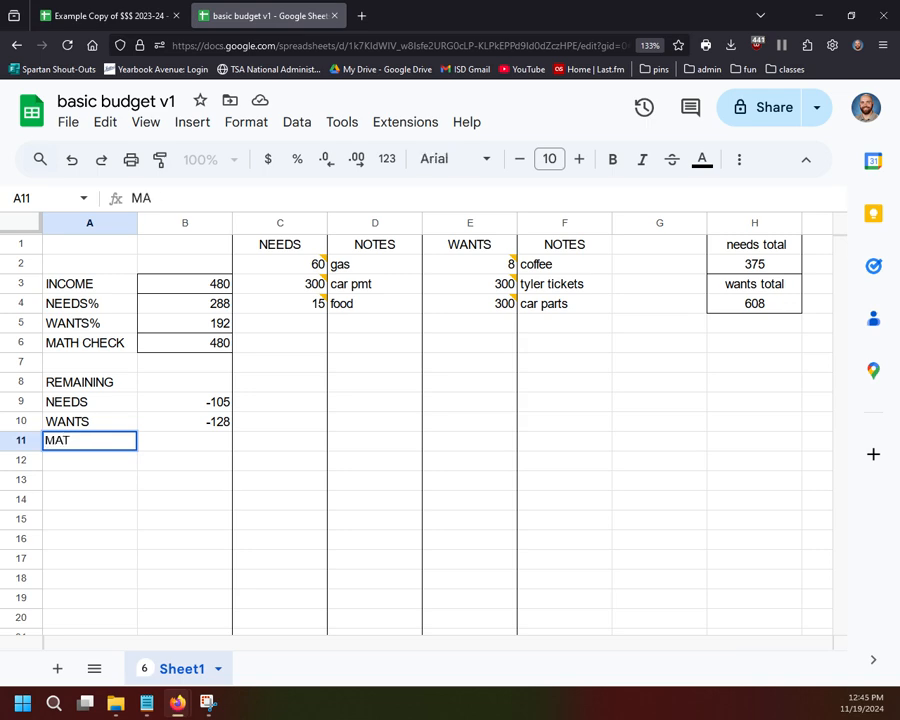
pyautogui.write('H CHECK')
pyautogui.press('Tab')
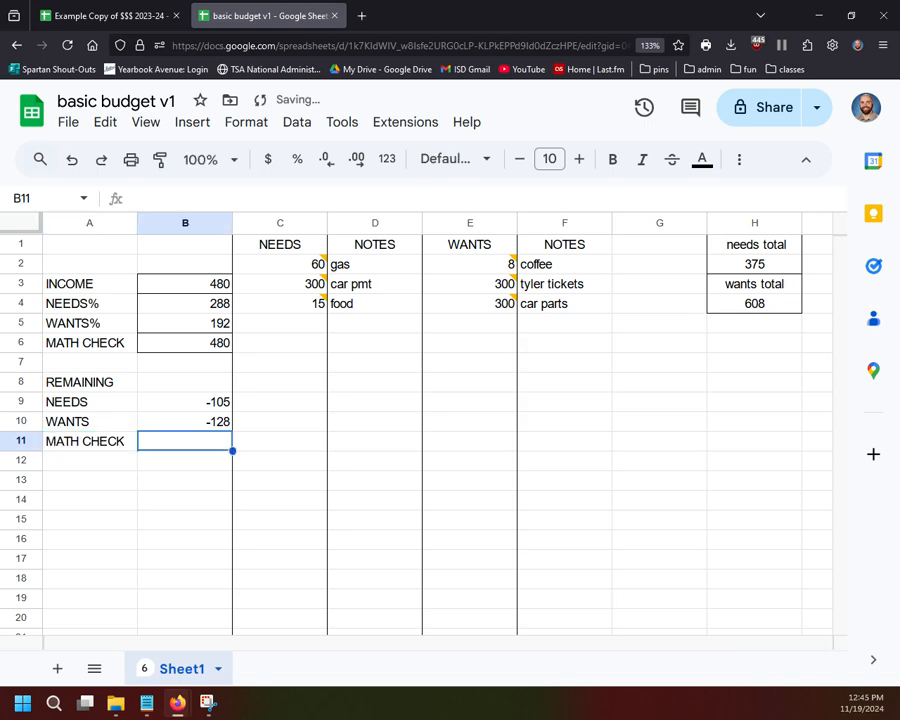
# - Add the remaining needs and wants in B11 with =sum(b9:b10), and select the WANTS balance in B10
pyautogui.write('=sum')
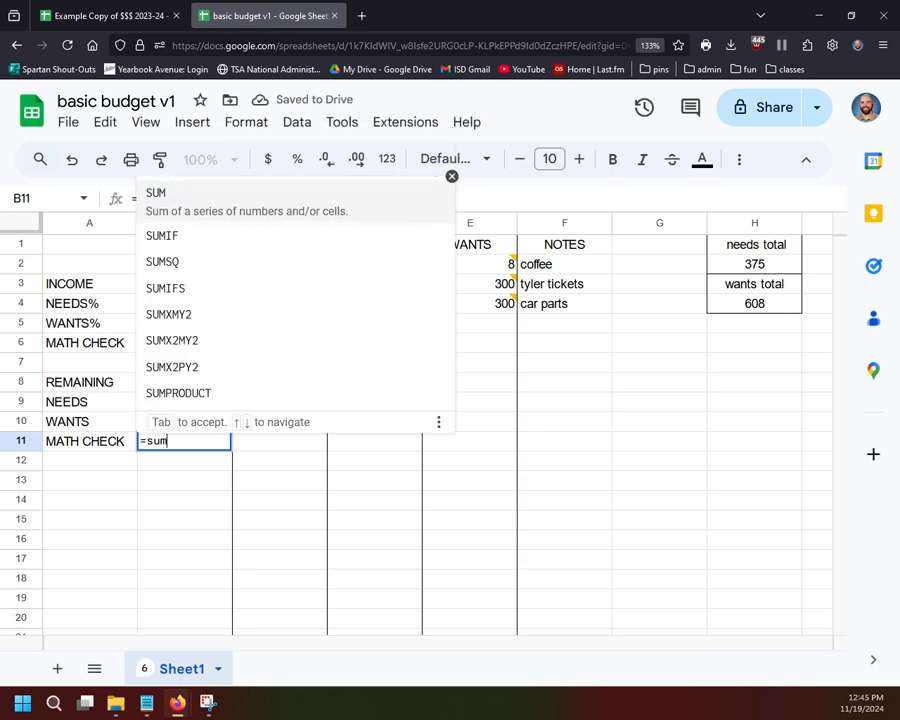
pyautogui.write('(')
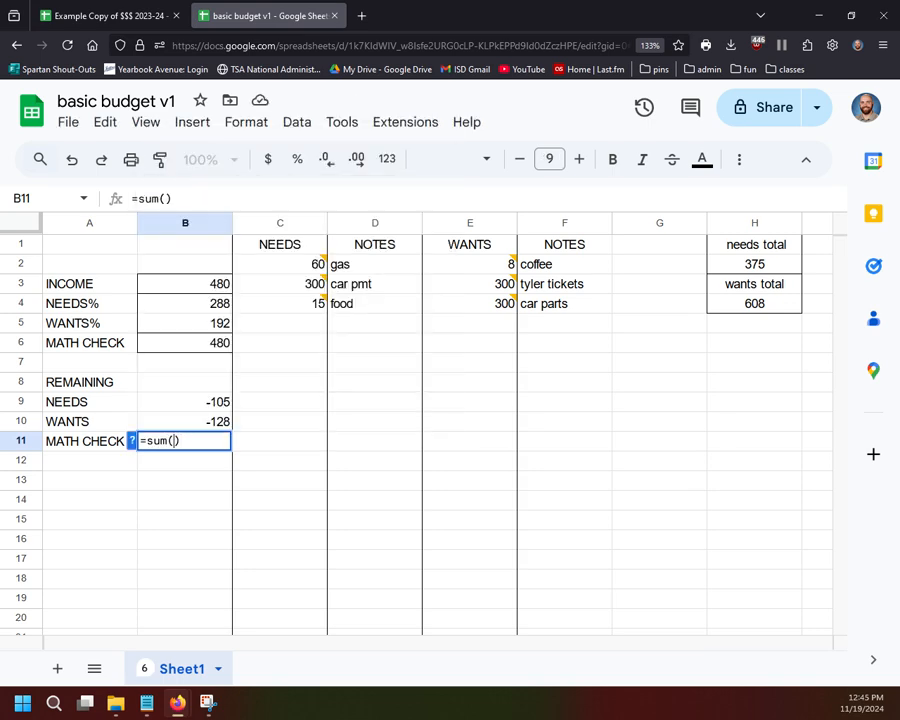
pyautogui.write('b9:b10')
pyautogui.press('Return')
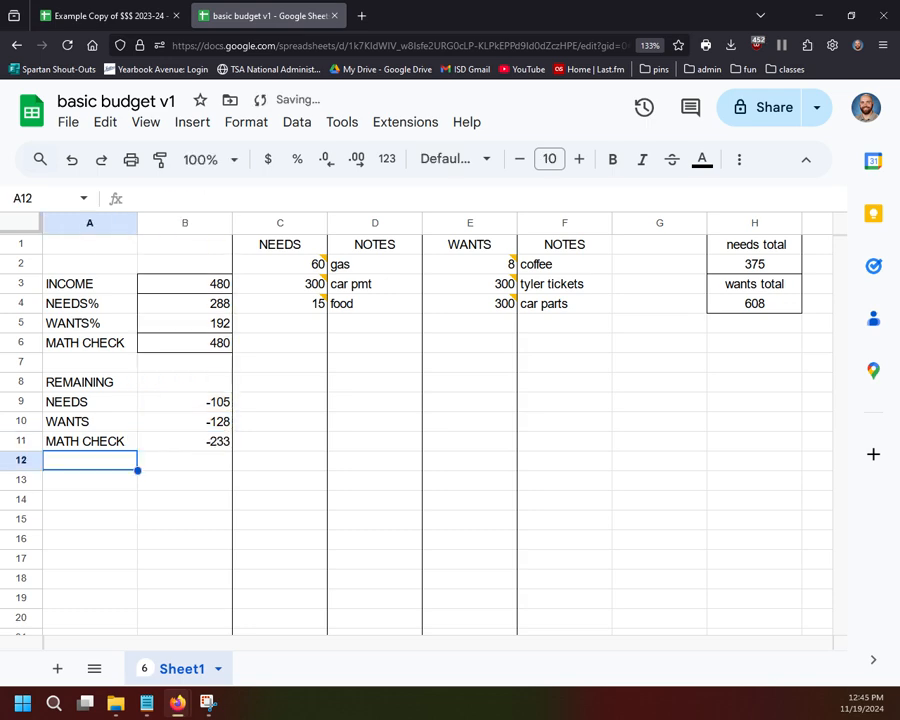
pyautogui.press('Down')
pyautogui.press('Down')
pyautogui.press('Down')
pyautogui.click(160, 420)
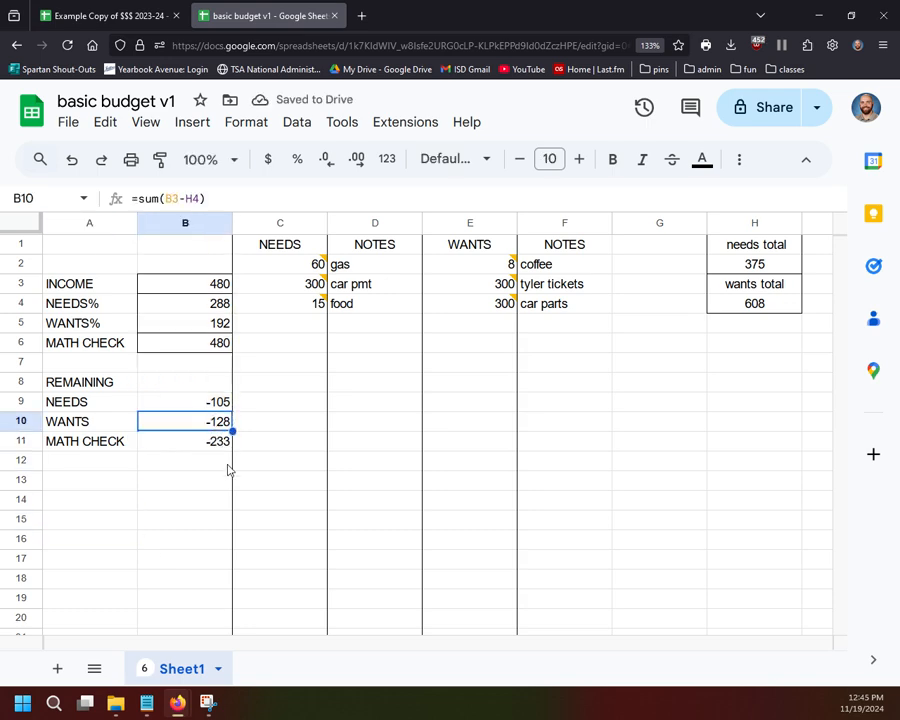
# - Examine the formulas behind the remaining balances and math check in B9:B11 and the needs and wants totals in H2 and H4
pyautogui.click(222, 445)
pyautogui.click(212, 419)
pyautogui.click(216, 399)
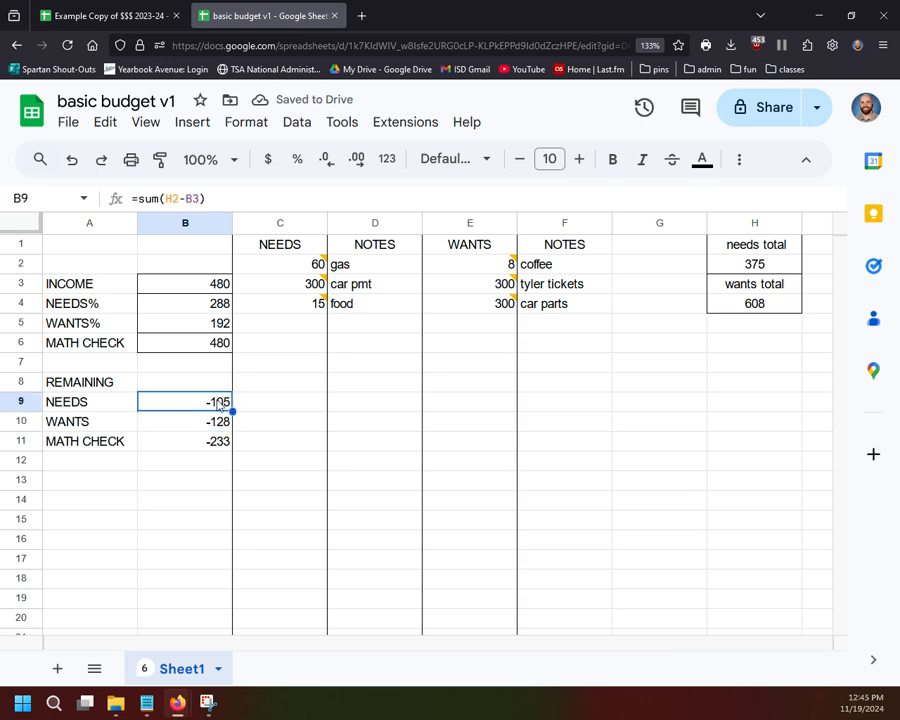
pyautogui.click(214, 420)
pyautogui.click(207, 440)
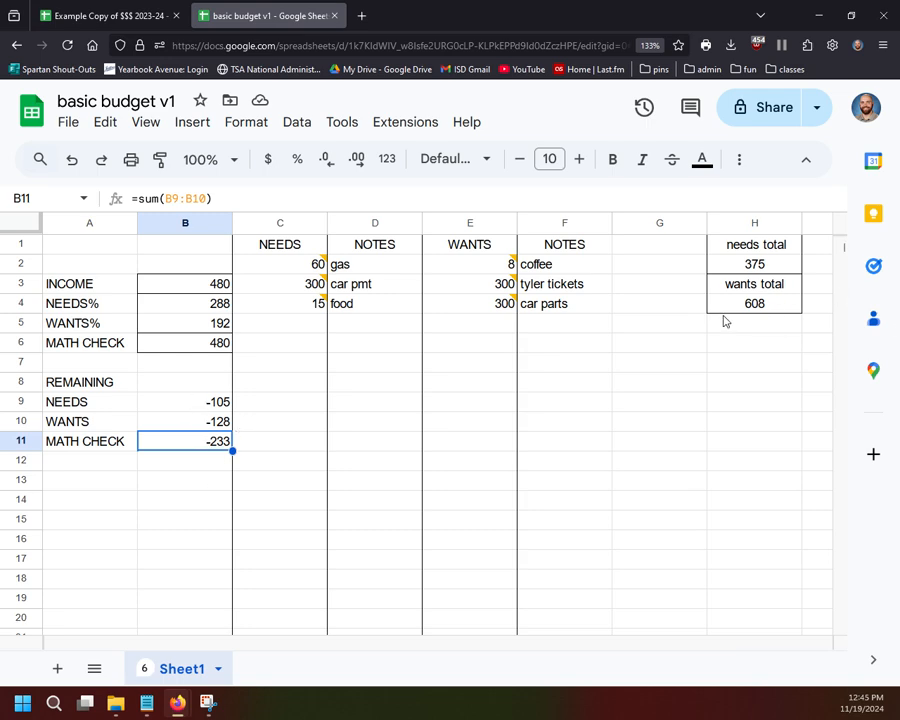
pyautogui.click(775, 266)
pyautogui.click(775, 308)
pyautogui.click(745, 265)
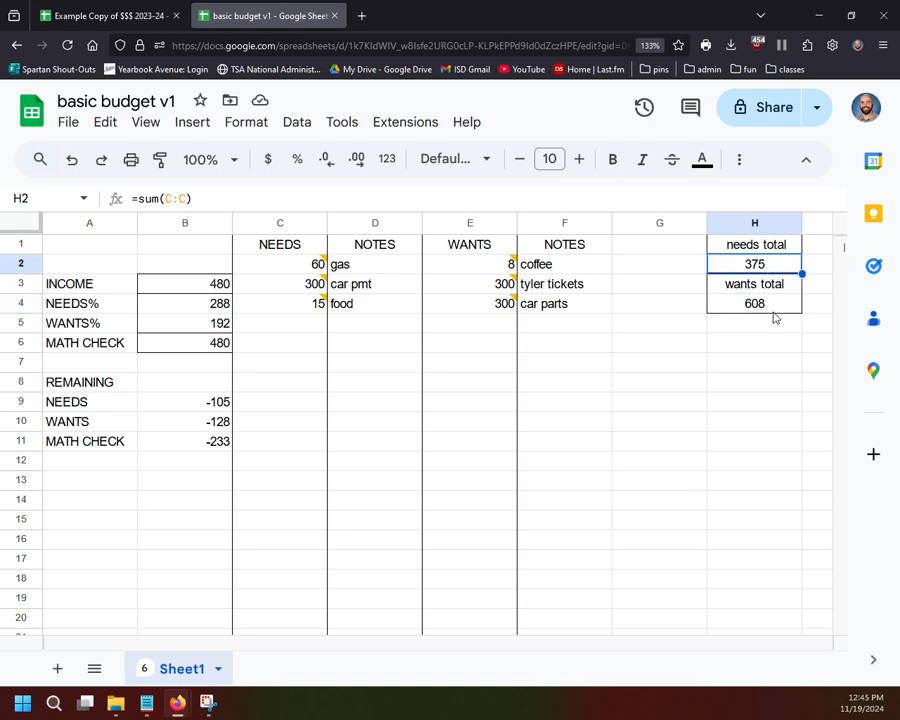
pyautogui.click(772, 305)
pyautogui.click(764, 267)
pyautogui.click(763, 305)
pyautogui.click(765, 270)
pyautogui.click(765, 305)
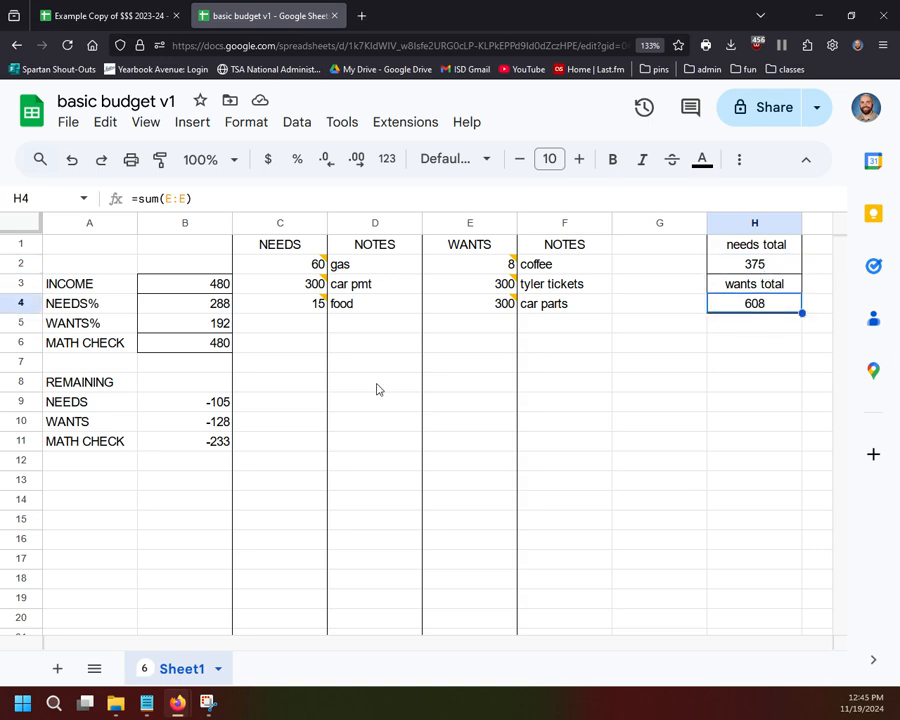
pyautogui.click(776, 267)
# - Switch to the example $$$ 2023-24 spreadsheet and inspect its balances remaining formulas and their total in B16
pyautogui.click(108, 15)
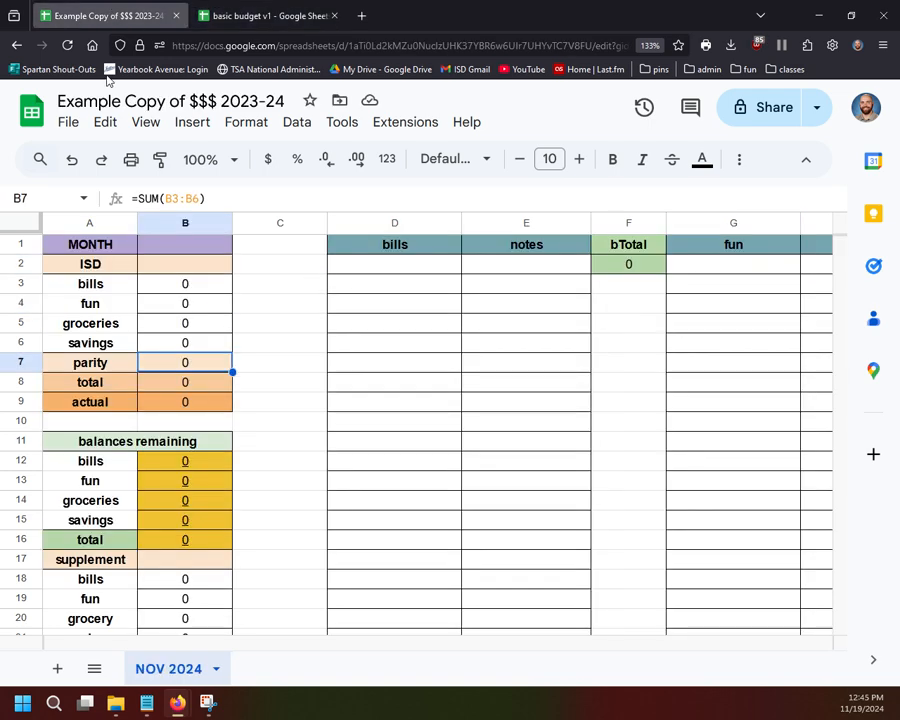
pyautogui.scroll(-5, 177, 442)
pyautogui.scroll(5, 190, 435)
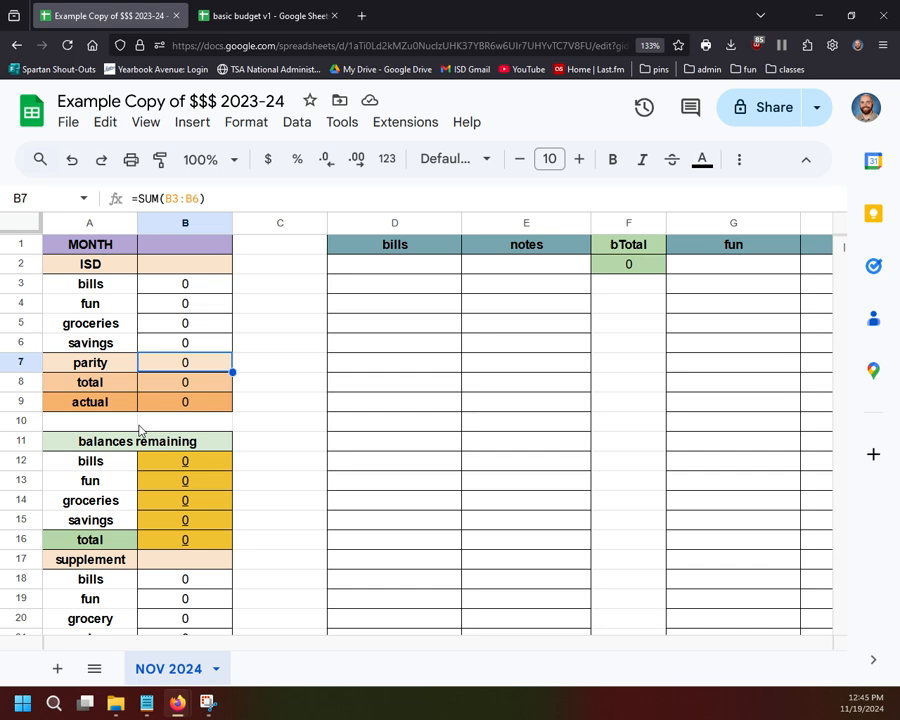
pyautogui.click(167, 545)
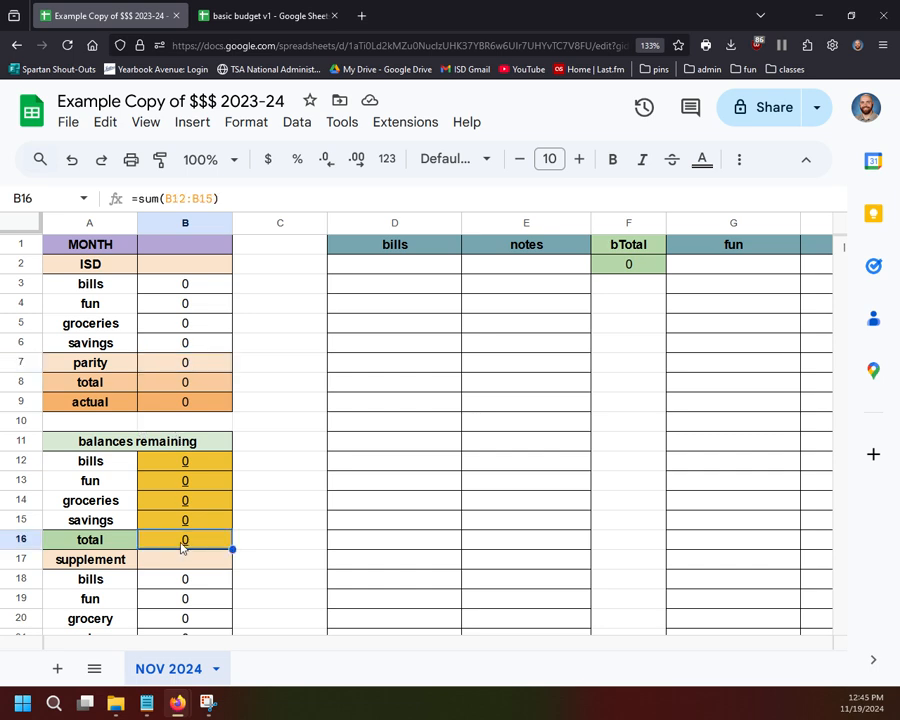
pyautogui.click(207, 465)
pyautogui.click(208, 482)
pyautogui.click(211, 522)
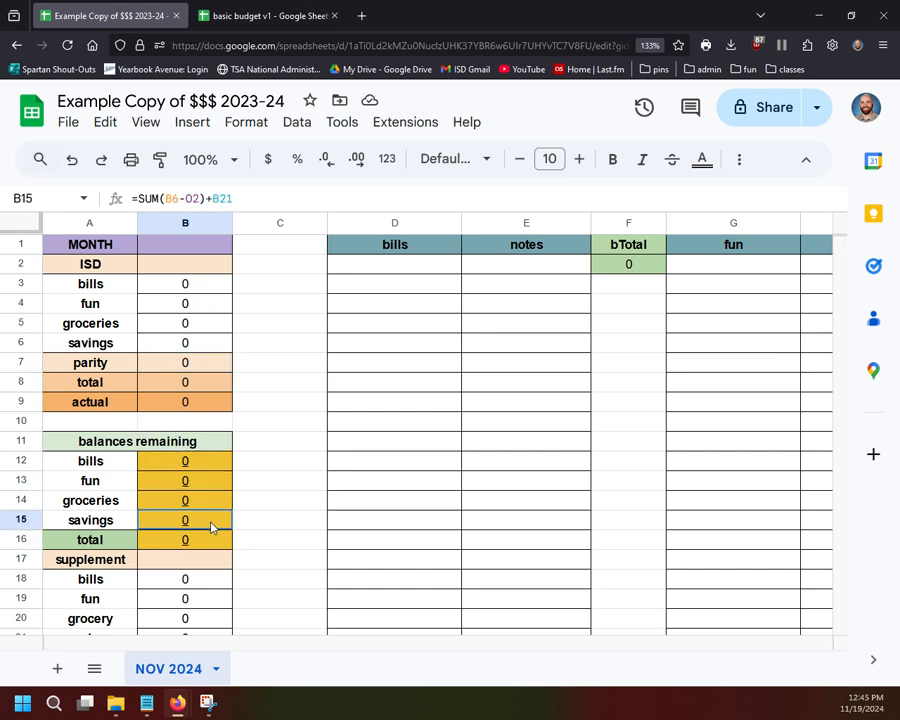
pyautogui.click(207, 544)
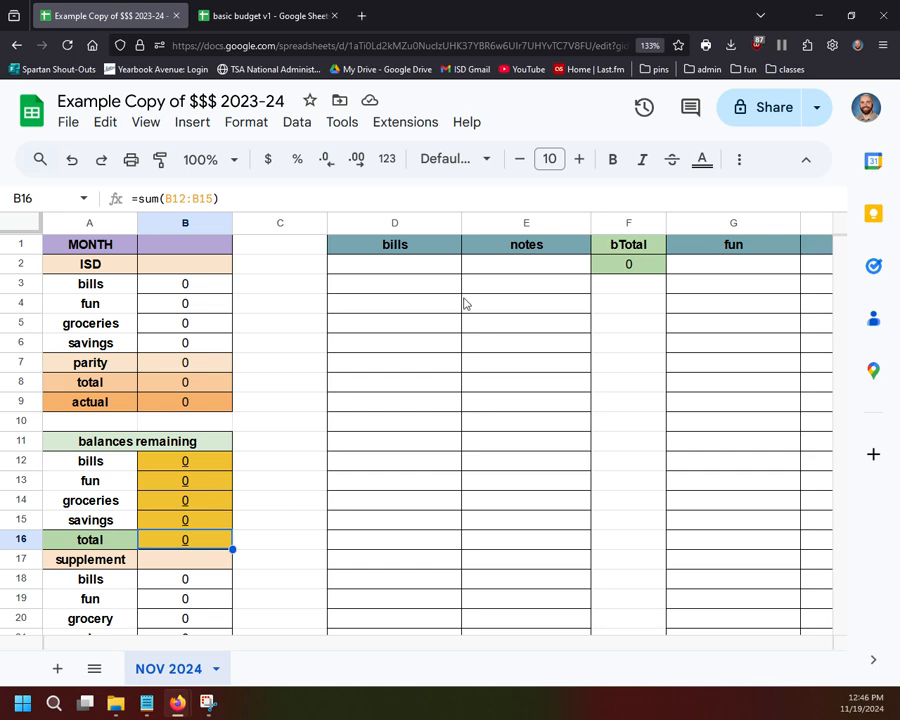
# - Return to the basic budget v1 spreadsheet and compare the REMAINING section's NEEDS, WANTS and MATH CHECK formulas
pyautogui.click(265, 15)
pyautogui.click(212, 422)
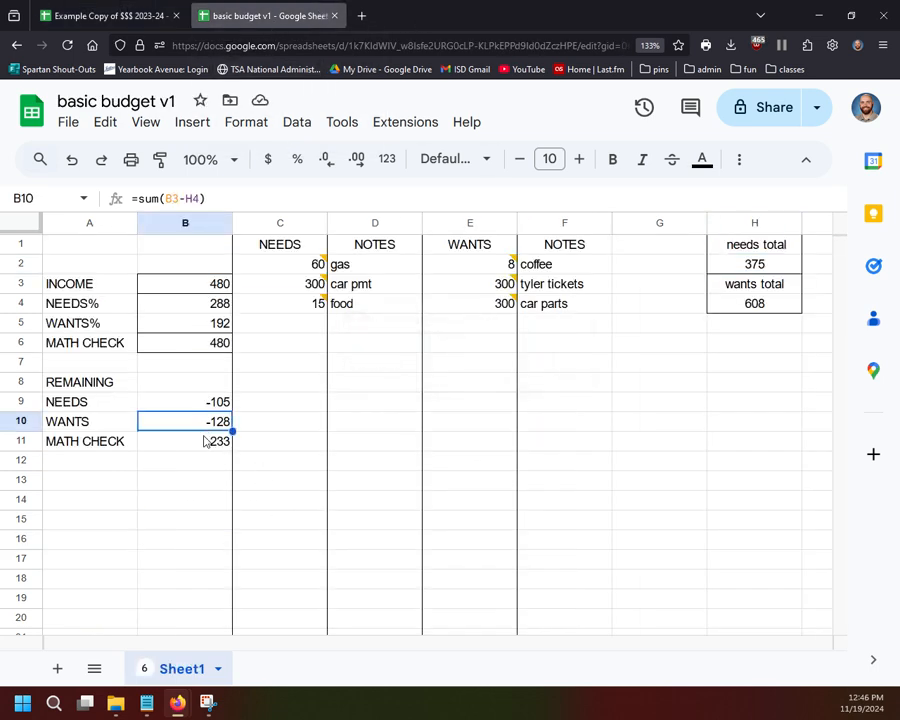
pyautogui.click(213, 445)
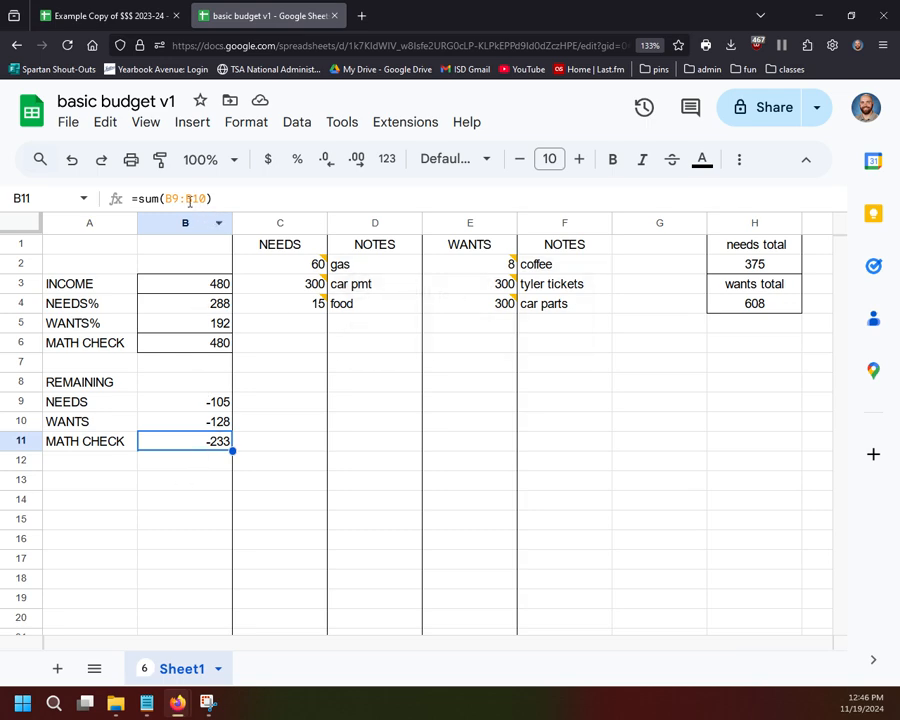
pyautogui.click(212, 402)
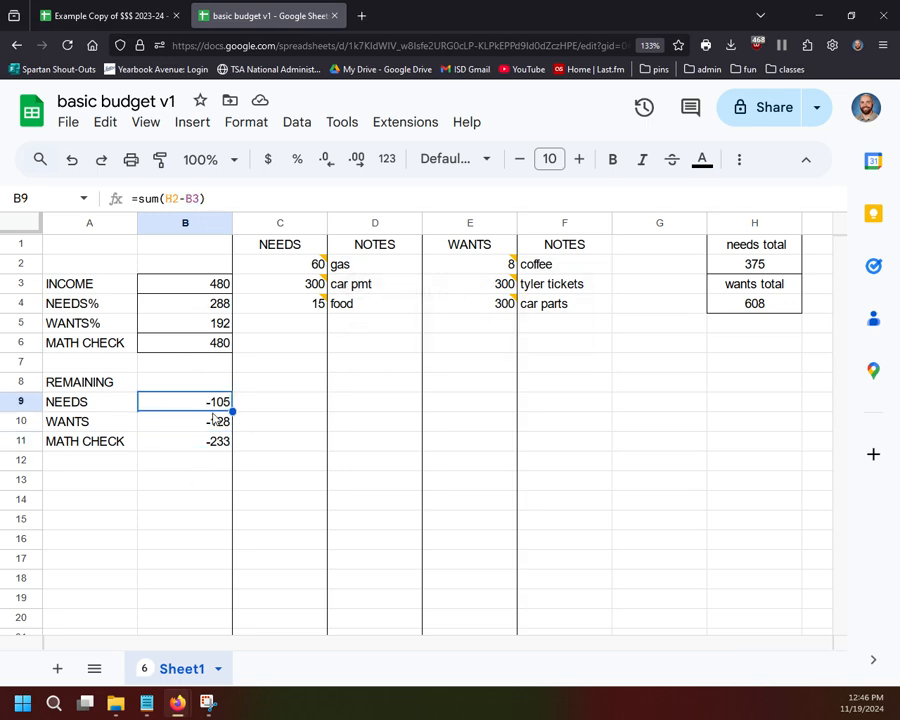
pyautogui.click(216, 423)
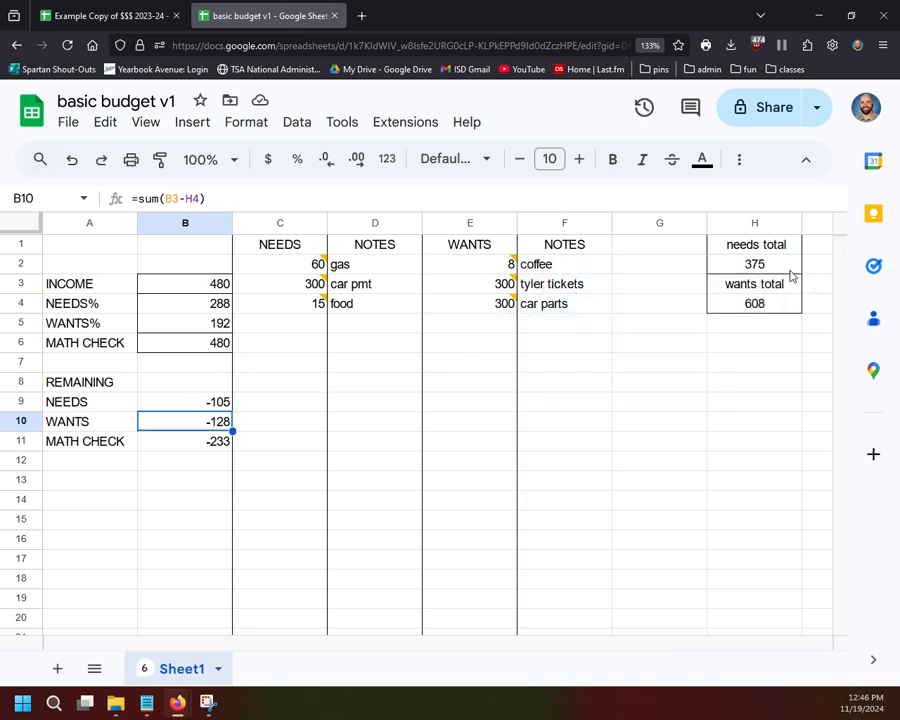
# - Clear the sample amounts from the WANTS cells E2:E4 and the NEEDS cells C2:C4
pyautogui.click(482, 266)
pyautogui.keyDown('shift'); pyautogui.click(482, 306); pyautogui.keyUp('shift')
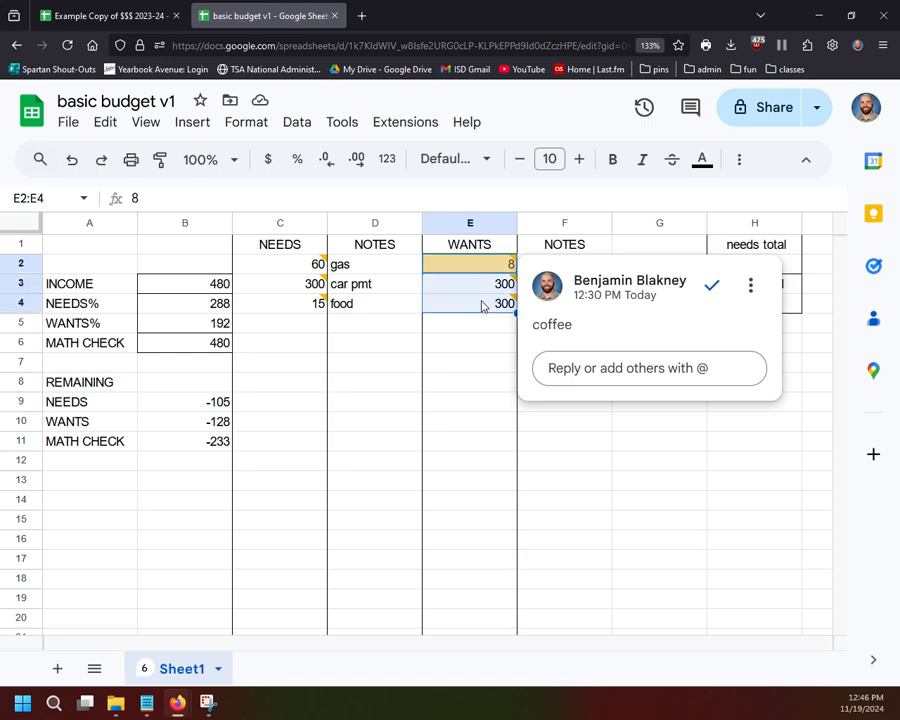
pyautogui.press('Delete')
pyautogui.click(310, 266)
pyautogui.keyDown('shift'); pyautogui.click(300, 313); pyautogui.keyUp('shift')
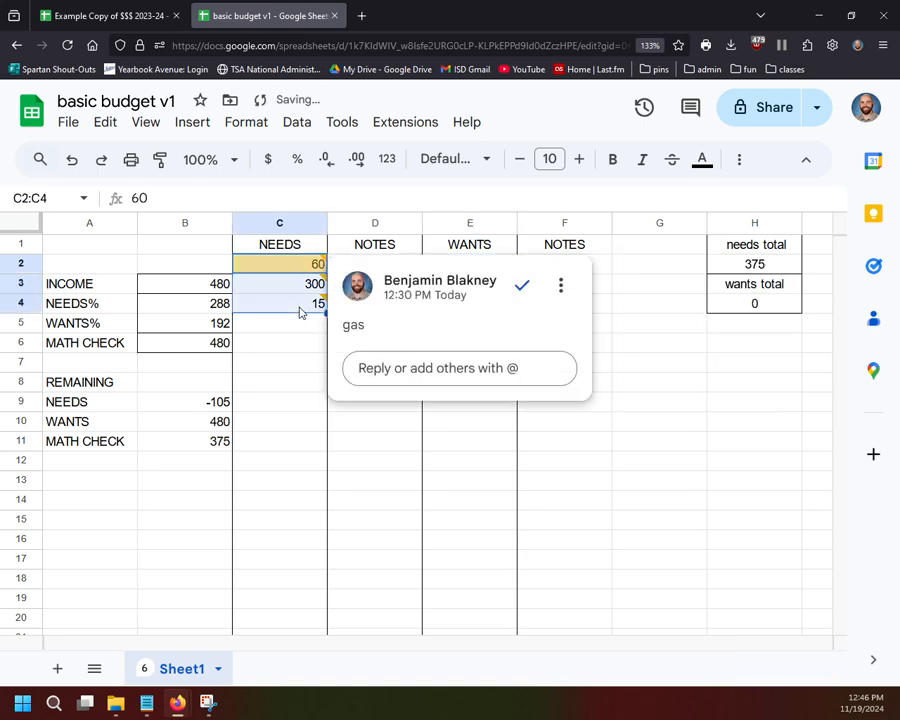
pyautogui.press('Delete')
pyautogui.click(701, 444)
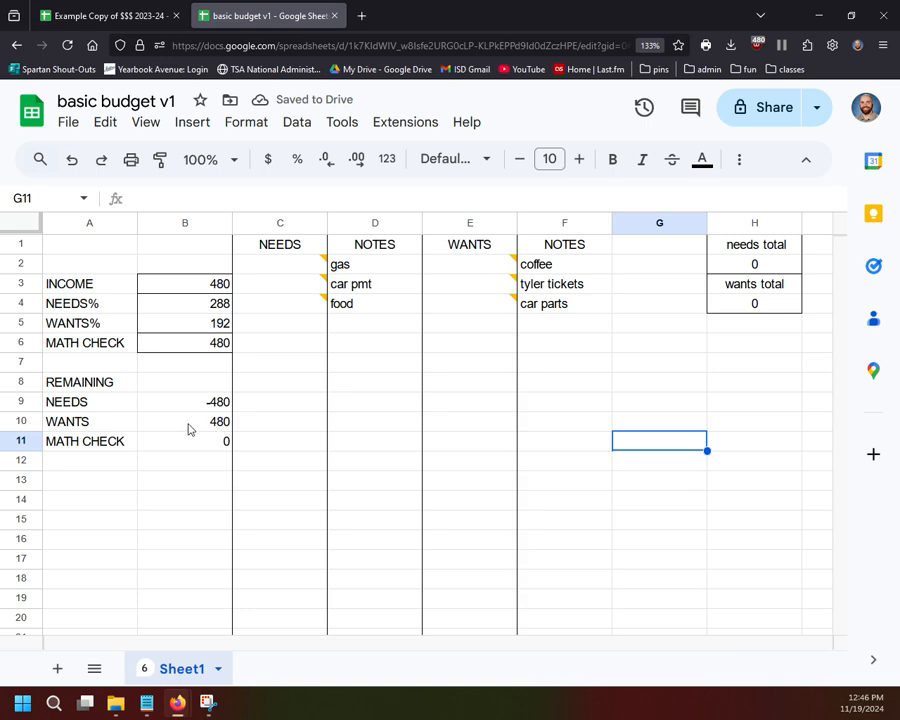
# - Enter a test amount of 100 for gas in C2 and 100 for coffee in E2
pyautogui.click(283, 281)
pyautogui.press('Up')
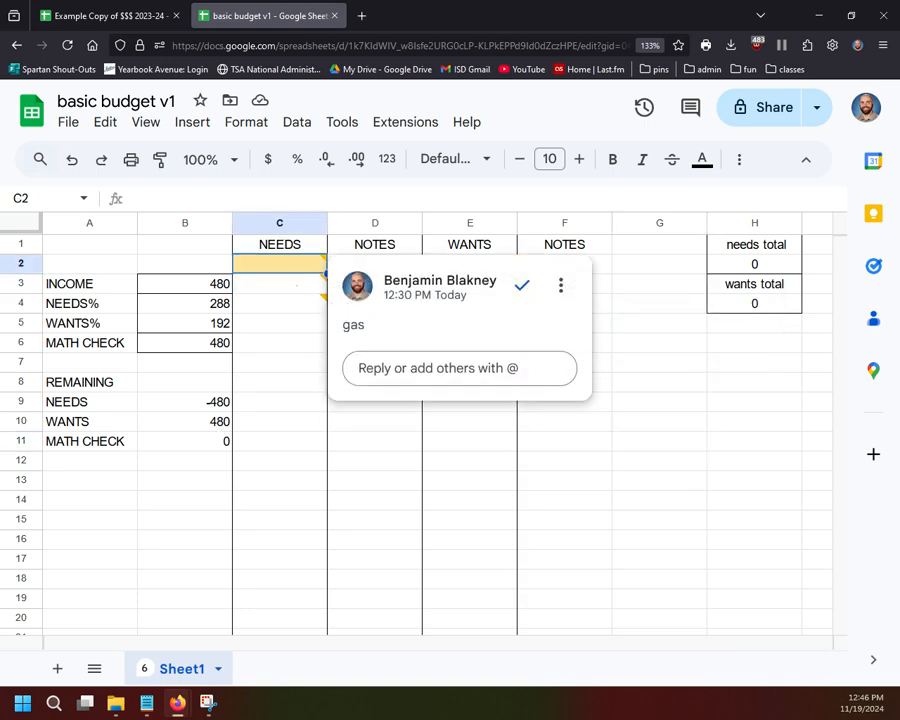
pyautogui.write('100')
pyautogui.press('Return')
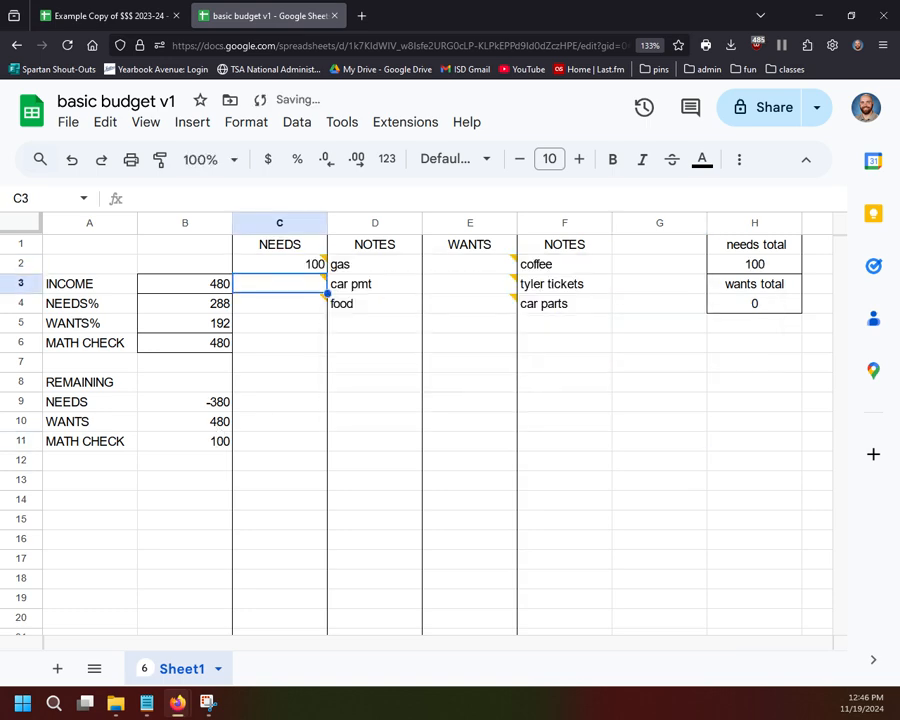
pyautogui.click(452, 256)
pyautogui.write('100')
pyautogui.press('Return')
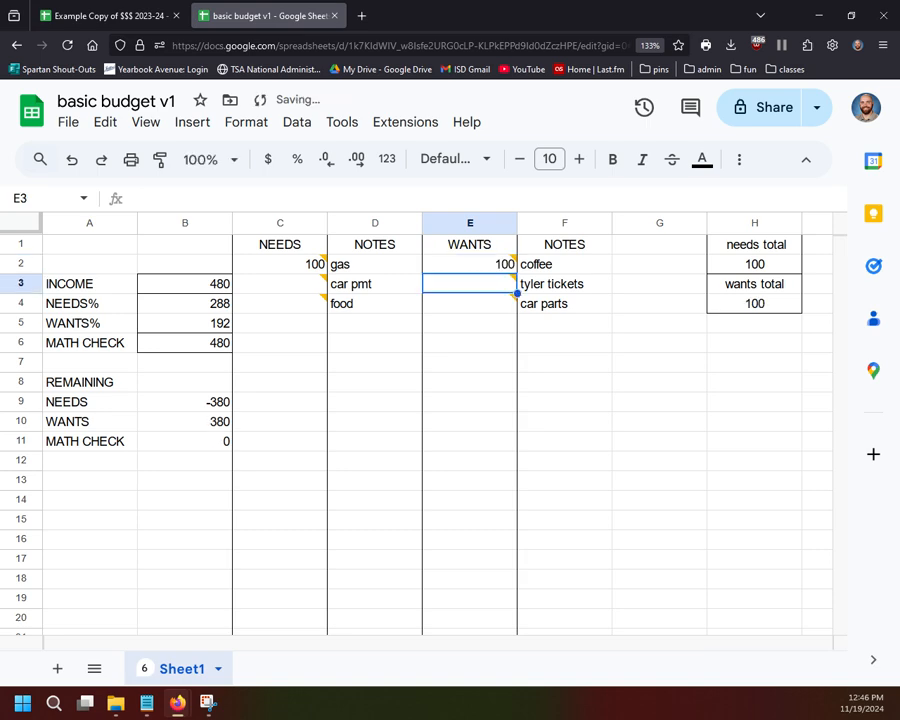
# - Delete the test amounts from the coffee cell E2 and the gas cell C2
pyautogui.click(486, 264)
pyautogui.press('Delete')
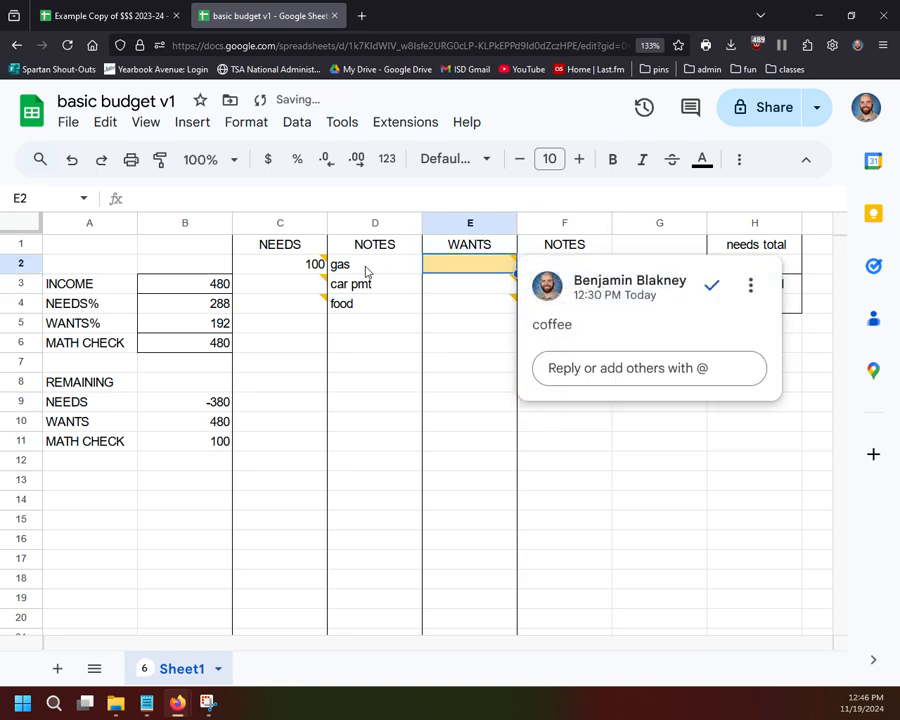
pyautogui.click(315, 265)
pyautogui.press('Delete')
pyautogui.click(659, 459)
# - Compare the remaining balance formulas and rewrite the WANTS formula in B10 as =sum(H4-B3) to match the NEEDS subtraction order
pyautogui.click(181, 441)
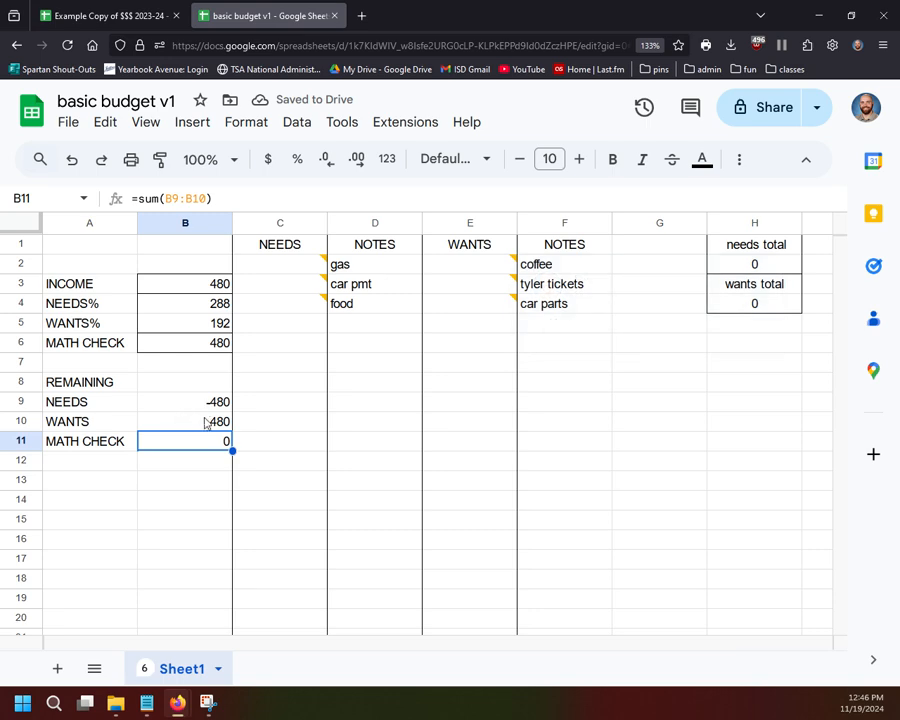
pyautogui.click(214, 421)
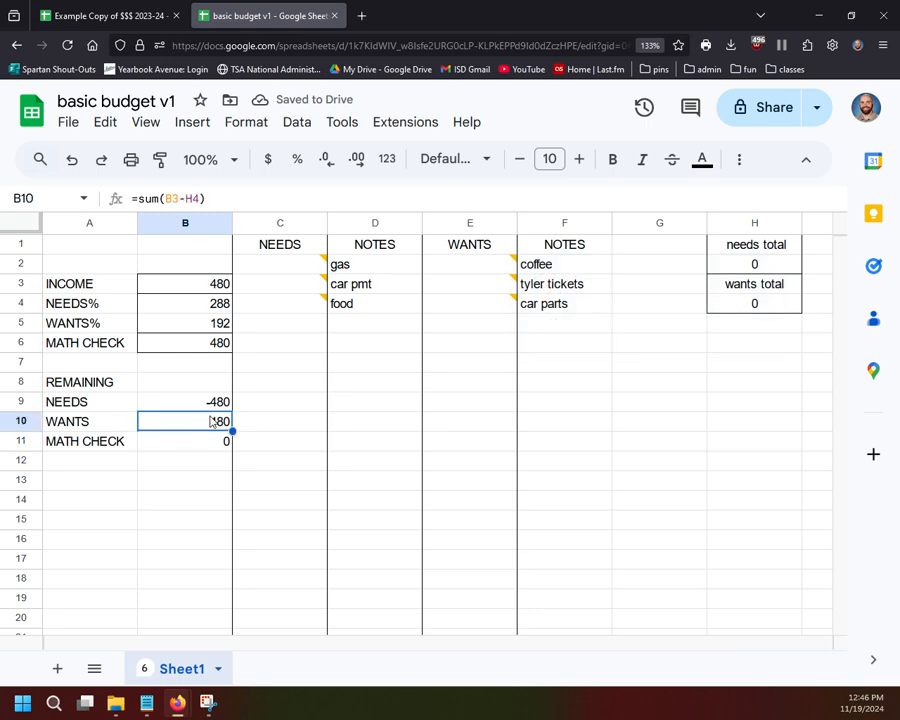
pyautogui.click(184, 403)
pyautogui.click(192, 420)
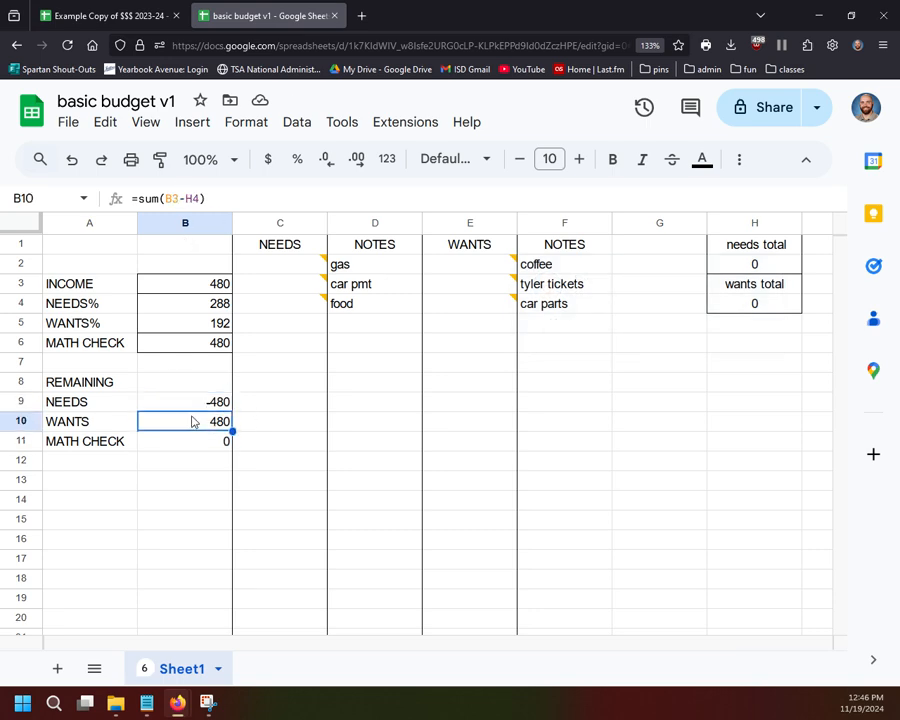
pyautogui.click(196, 406)
pyautogui.click(197, 426)
pyautogui.click(171, 198)
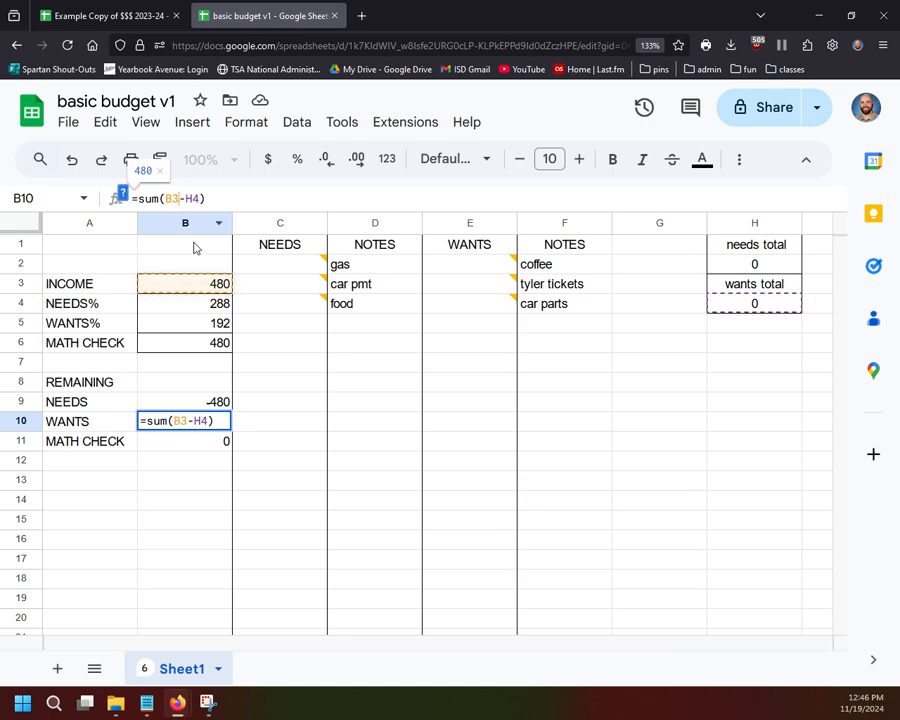
pyautogui.press('BackSpace')
pyautogui.press('BackSpace')
pyautogui.write('H4')
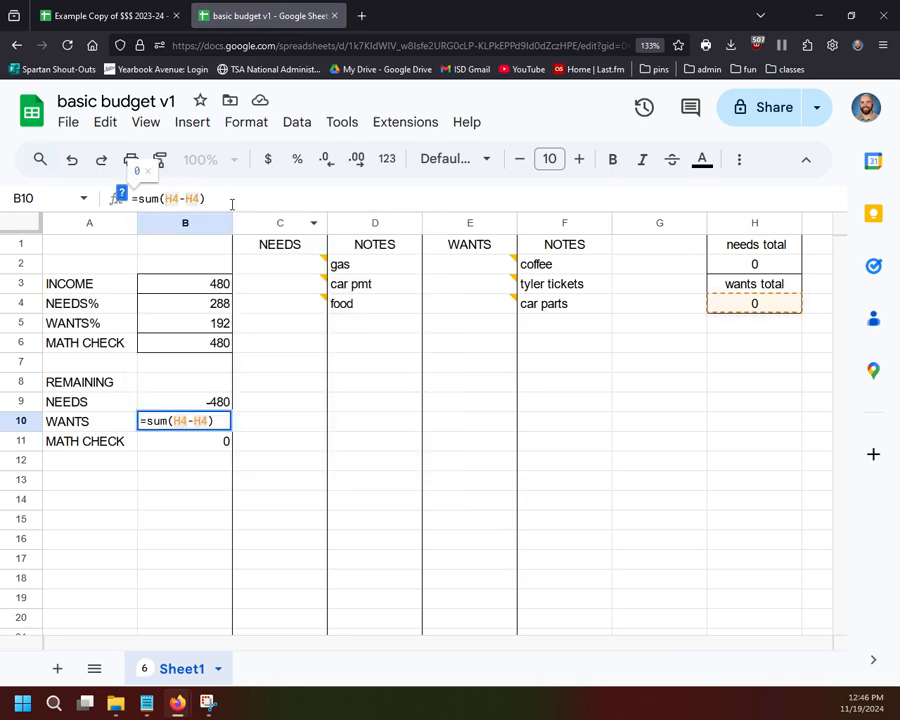
pyautogui.click(200, 199)
pyautogui.press('BackSpace')
pyautogui.press('BackSpace')
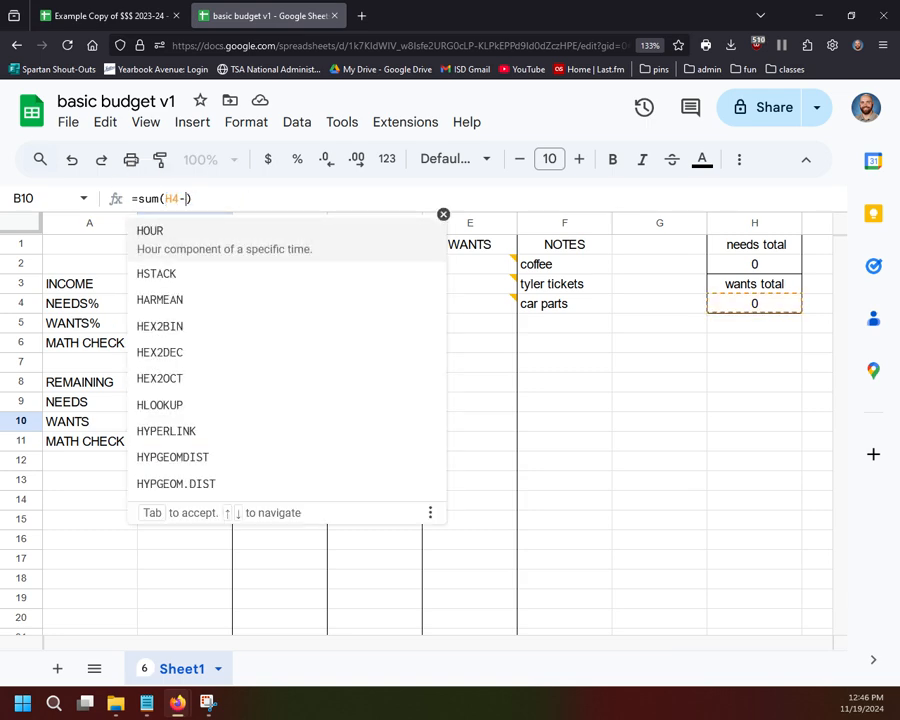
pyautogui.click(185, 284)
pyautogui.press('Return')
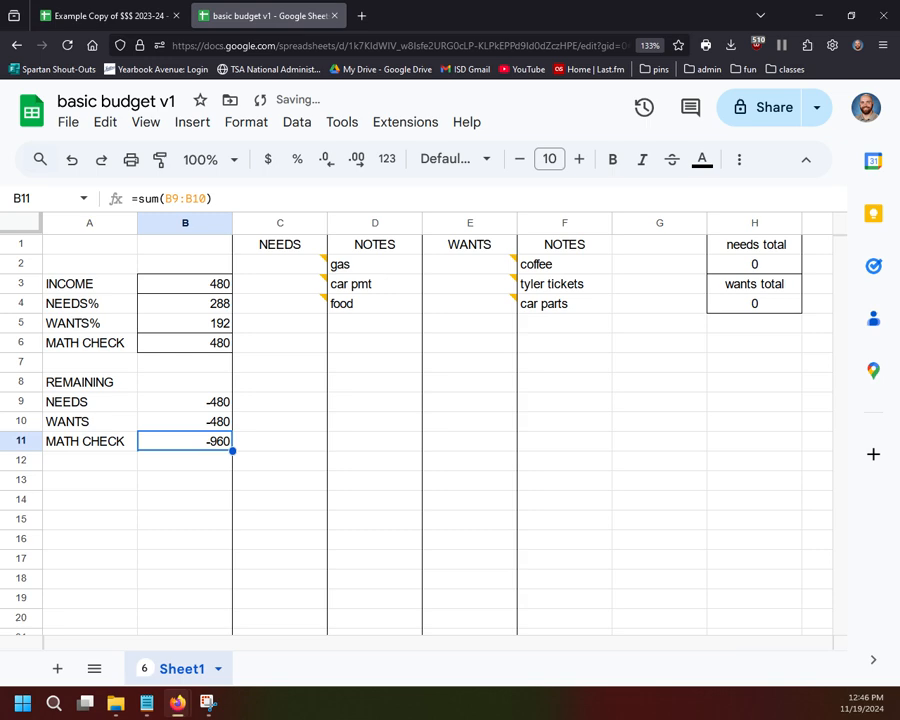
# - Extend the remaining MATH CHECK formula in B11 to =sum(B9:B10)+B3
pyautogui.click(187, 480)
pyautogui.click(193, 448)
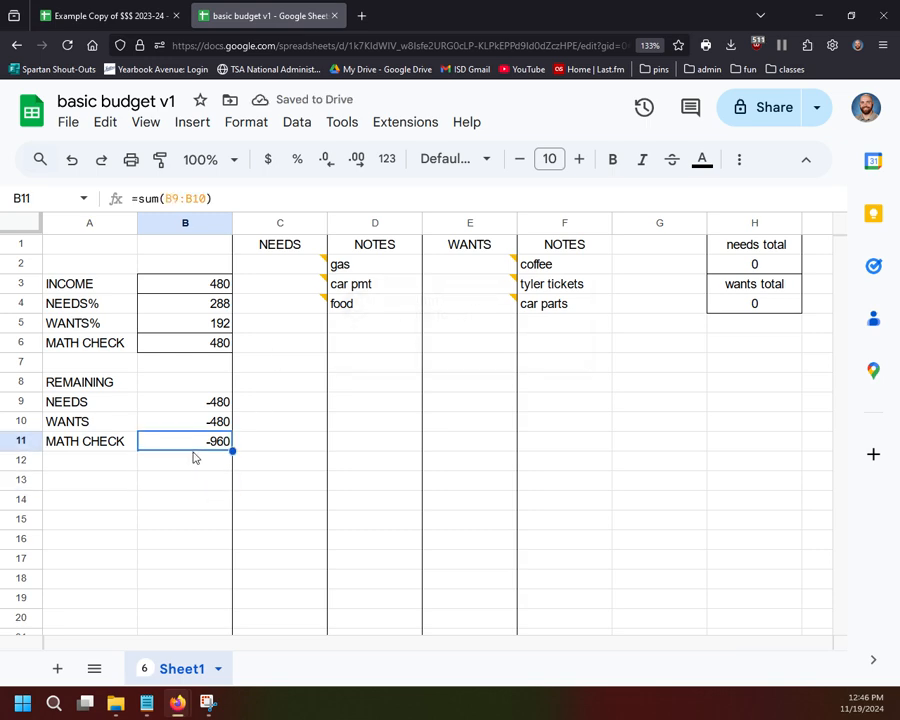
pyautogui.click(238, 198)
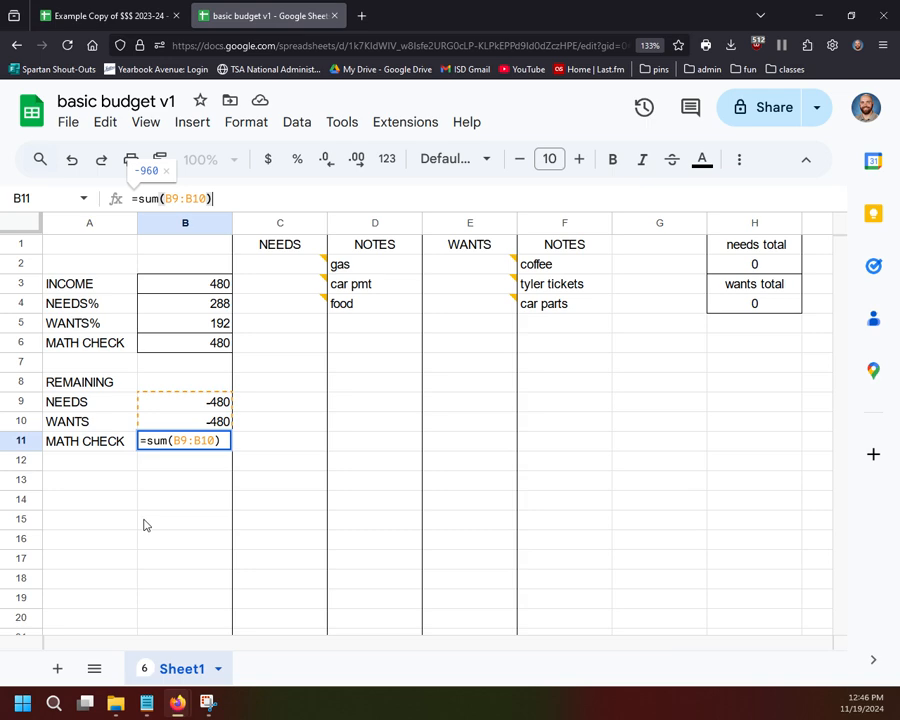
pyautogui.write('+B')
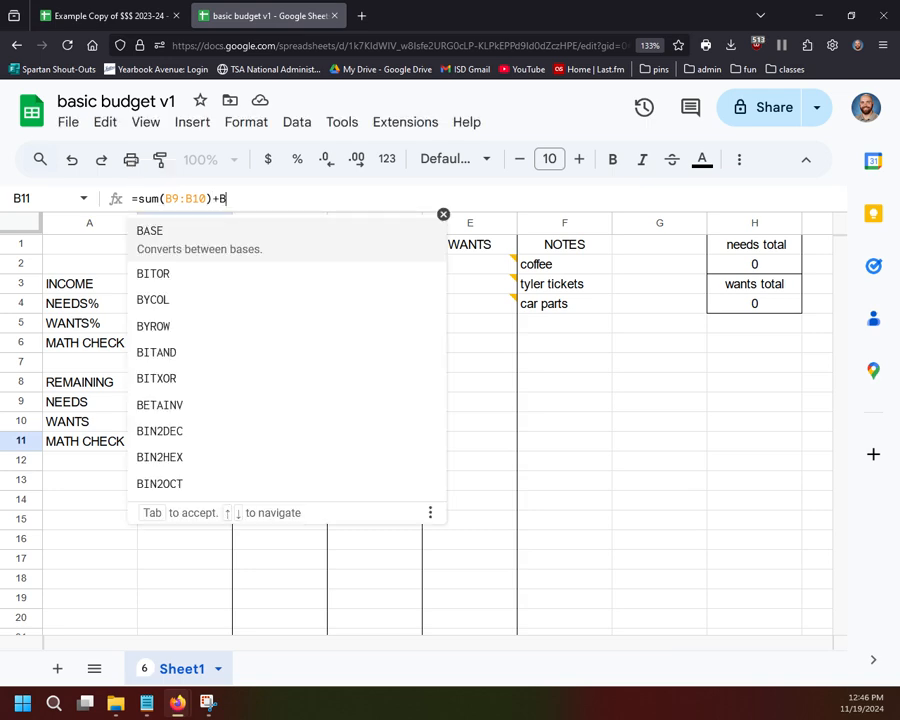
pyautogui.write('3')
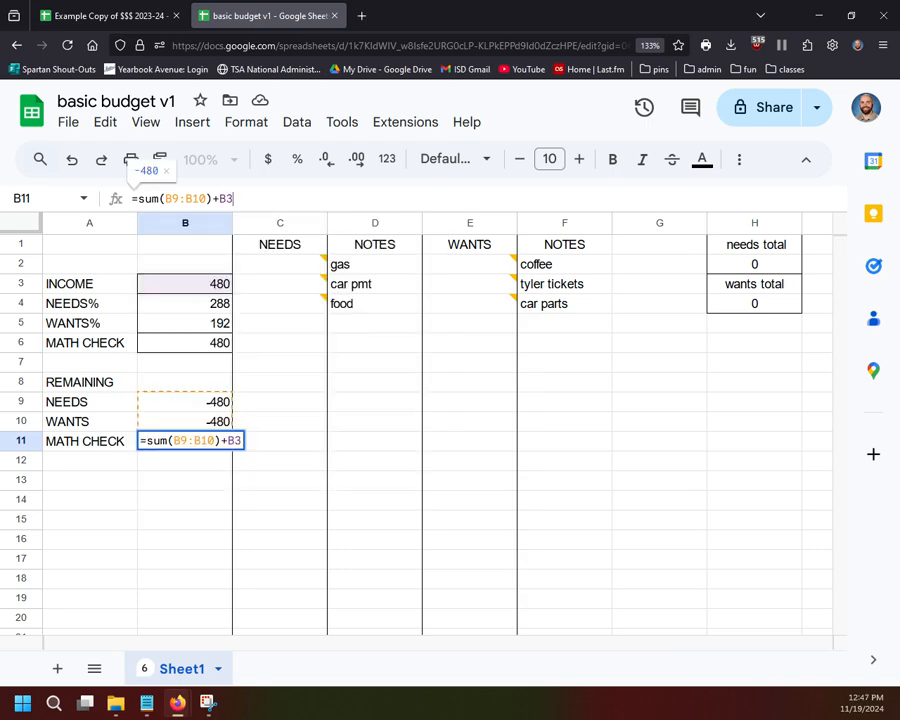
pyautogui.press('Return')
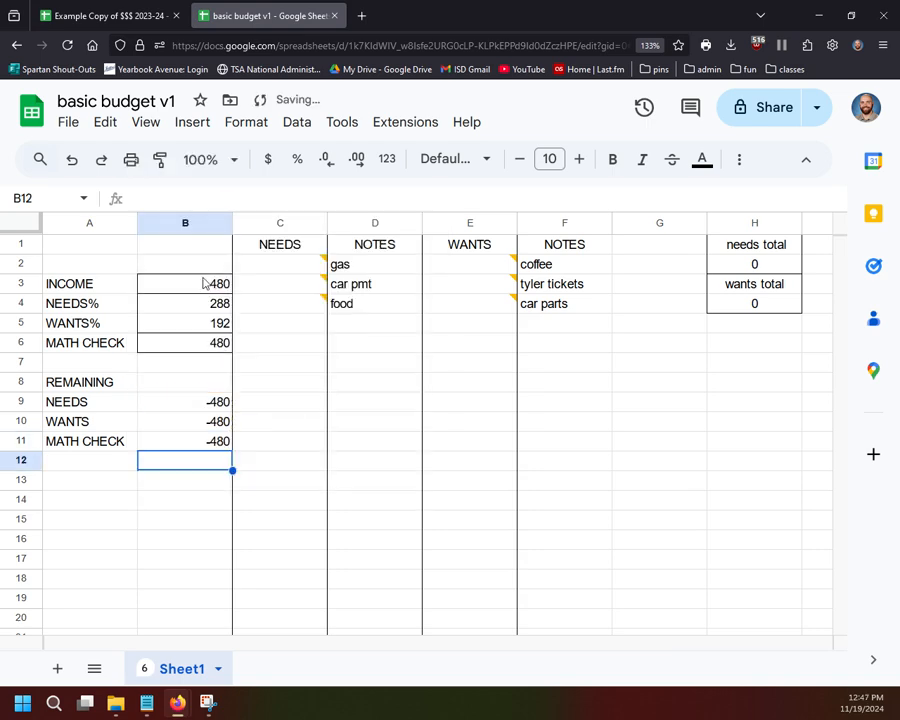
# - Delete the MATH CHECK label and its formula from A11:B11 in the REMAINING section
pyautogui.click(209, 286)
pyautogui.click(198, 446)
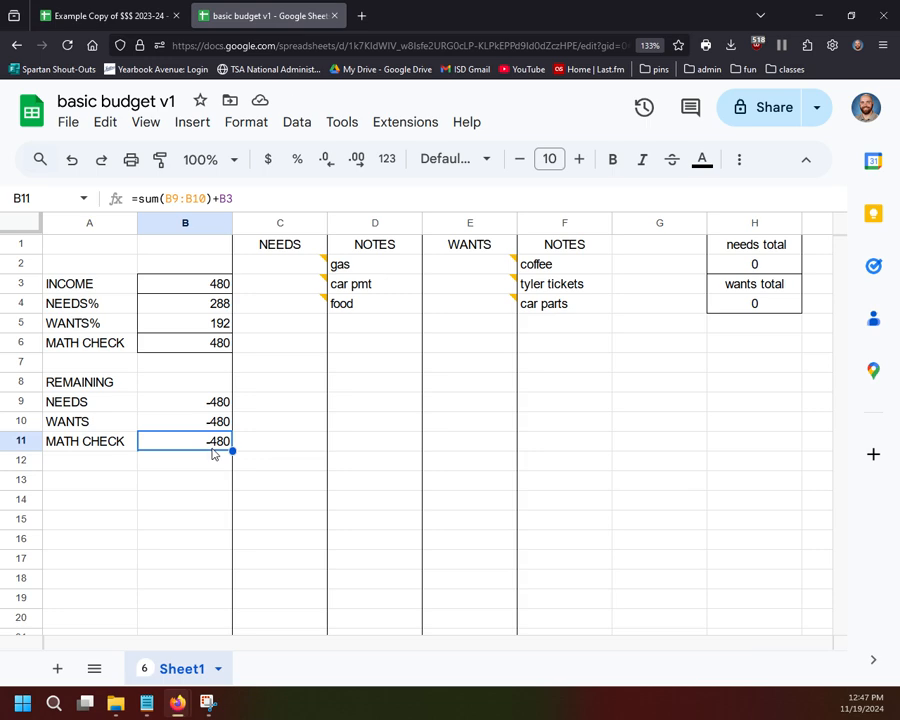
pyautogui.moveTo(213, 453); pyautogui.dragTo(94, 446)
pyautogui.press('Delete')
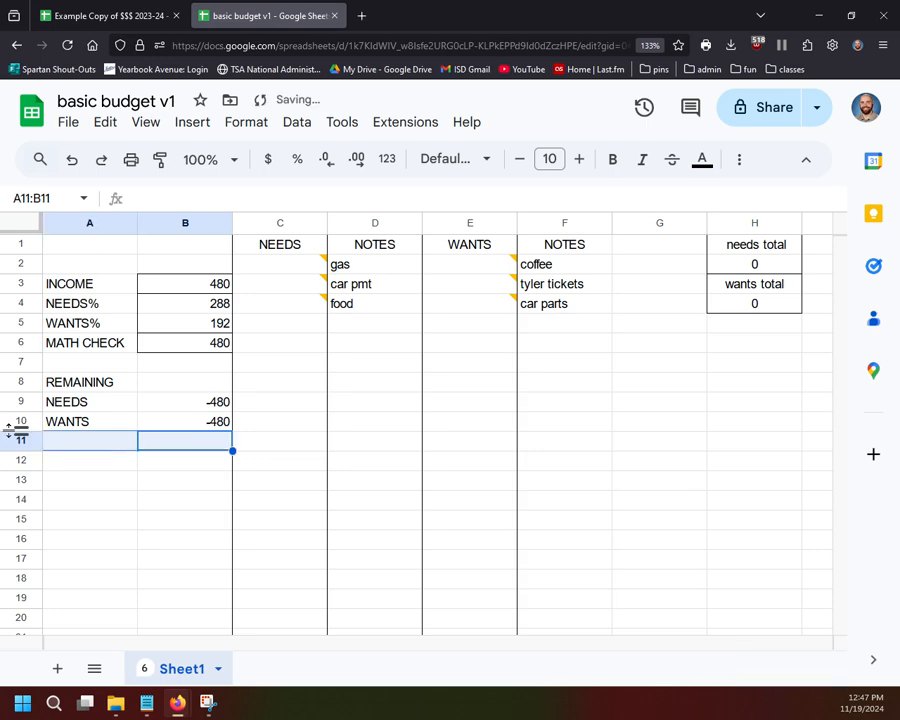
pyautogui.click(90, 519)
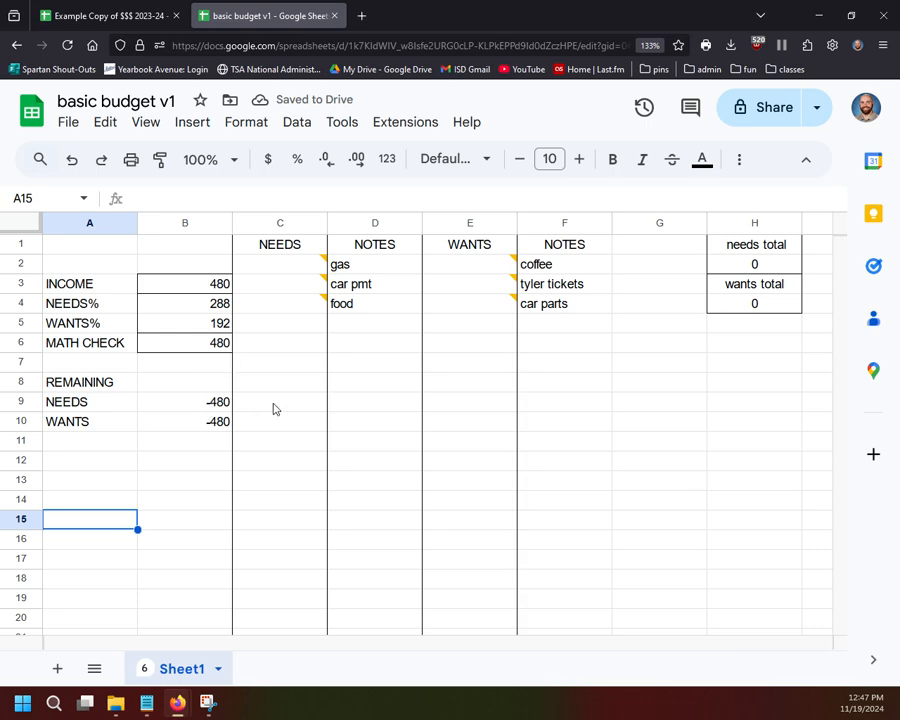
# - Test the remaining balances by entering 100 as the gas amount in C2, and clear the amount again
pyautogui.click(300, 265)
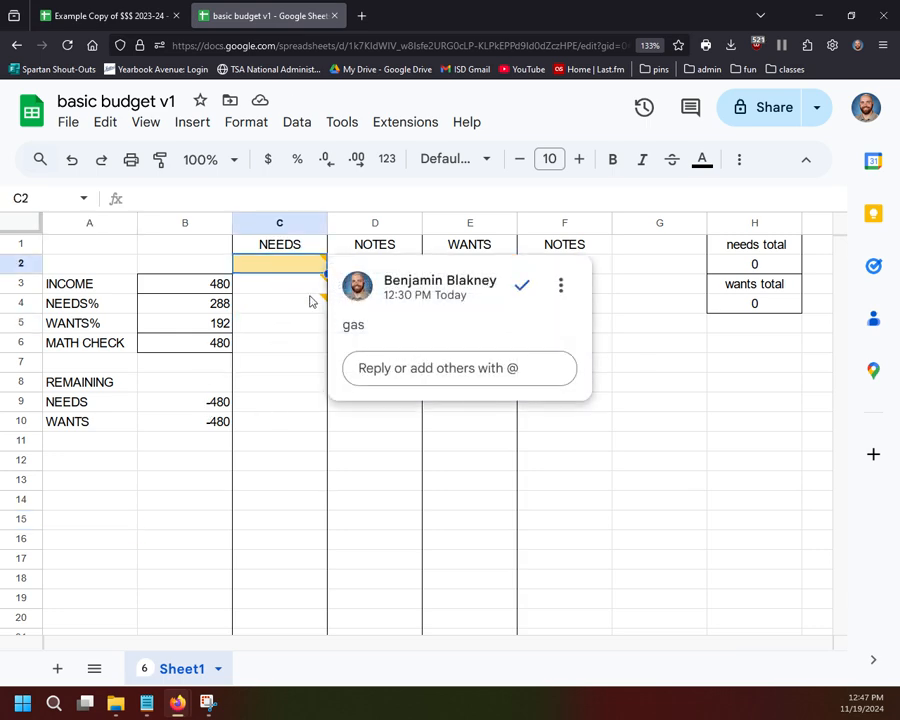
pyautogui.write('100')
pyautogui.press('Return')
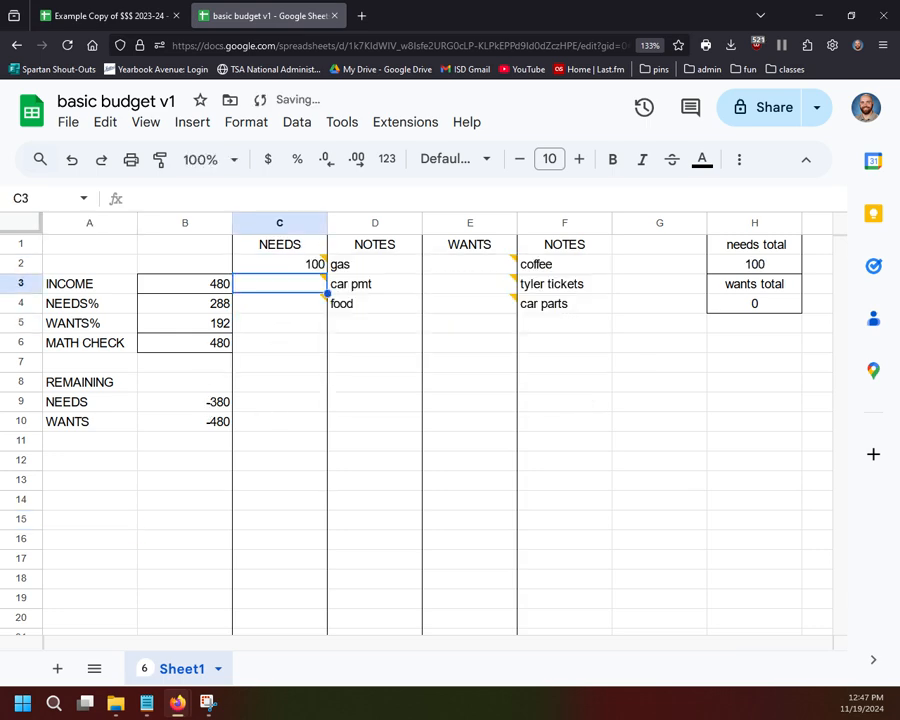
pyautogui.click(283, 421)
pyautogui.click(289, 265)
pyautogui.press('Delete')
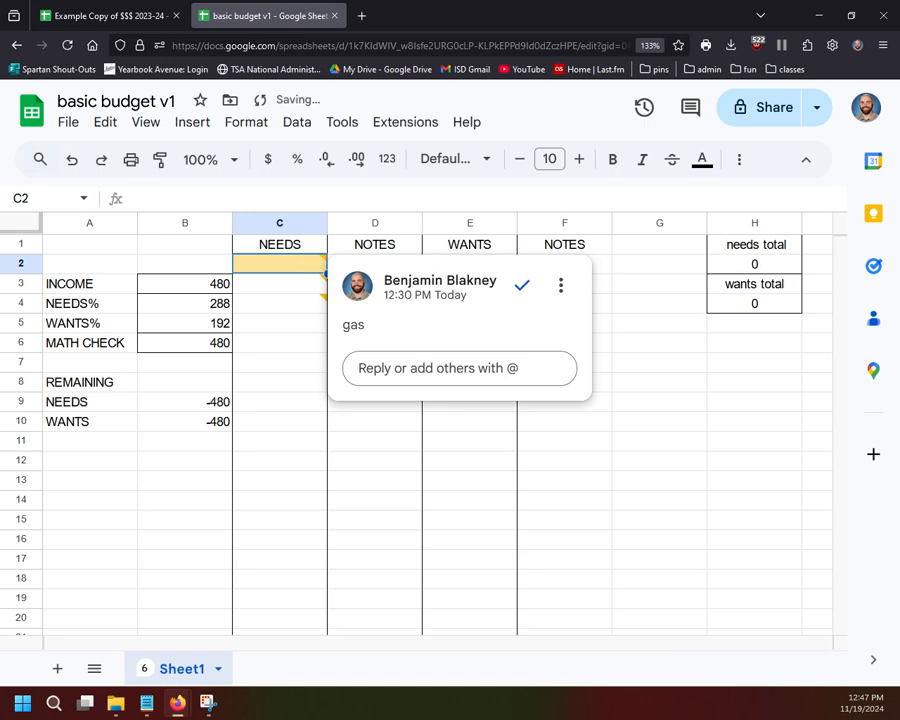
# - Examine the remaining NEEDS and WANTS formulas in B9 and B10 against the empty expense cells
pyautogui.click(165, 476)
pyautogui.click(217, 402)
pyautogui.click(219, 421)
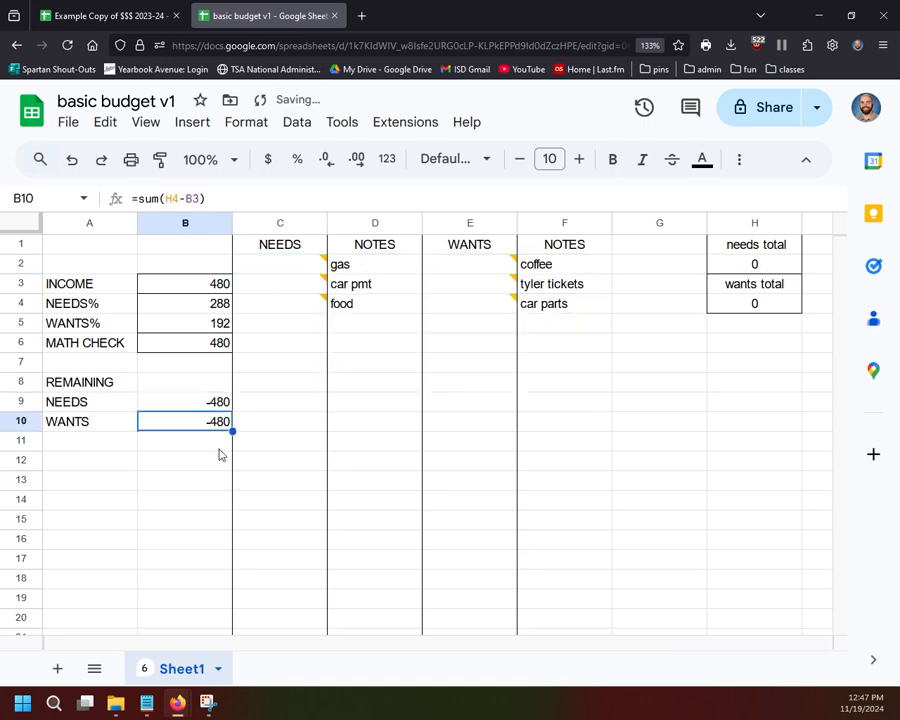
pyautogui.click(666, 389)
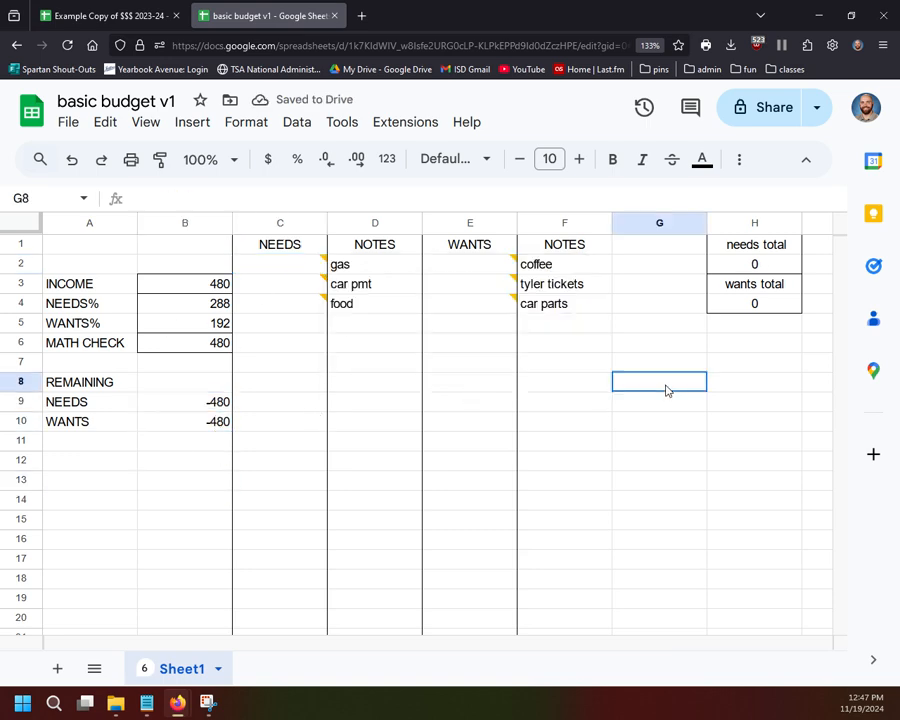
pyautogui.click(265, 268)
pyautogui.click(262, 300)
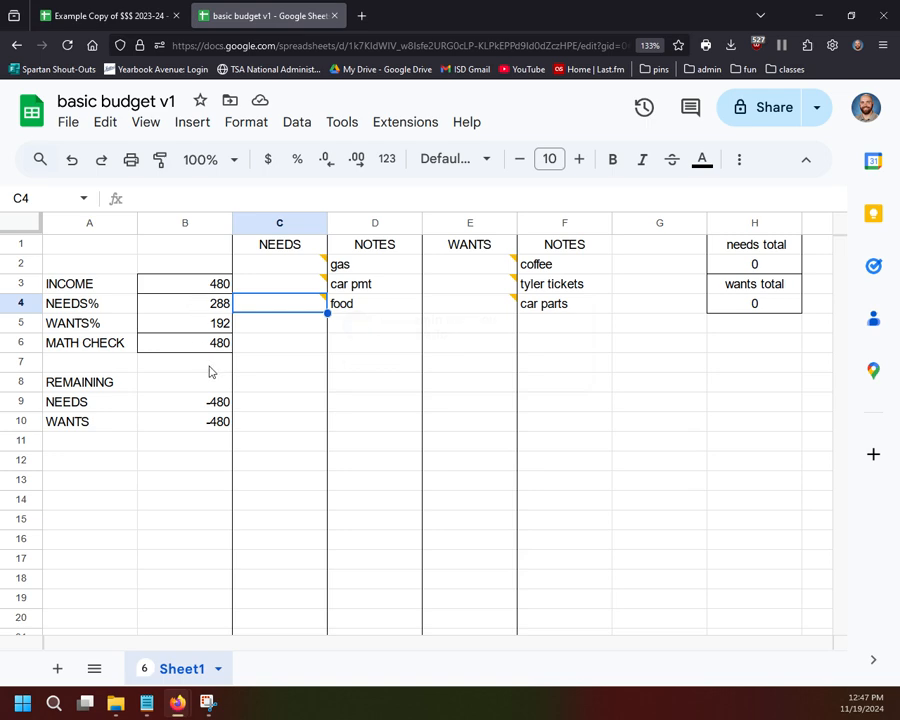
pyautogui.click(216, 402)
# - Delete the whole REMAINING section, labels and formulas, from A8:B10
pyautogui.click(203, 424)
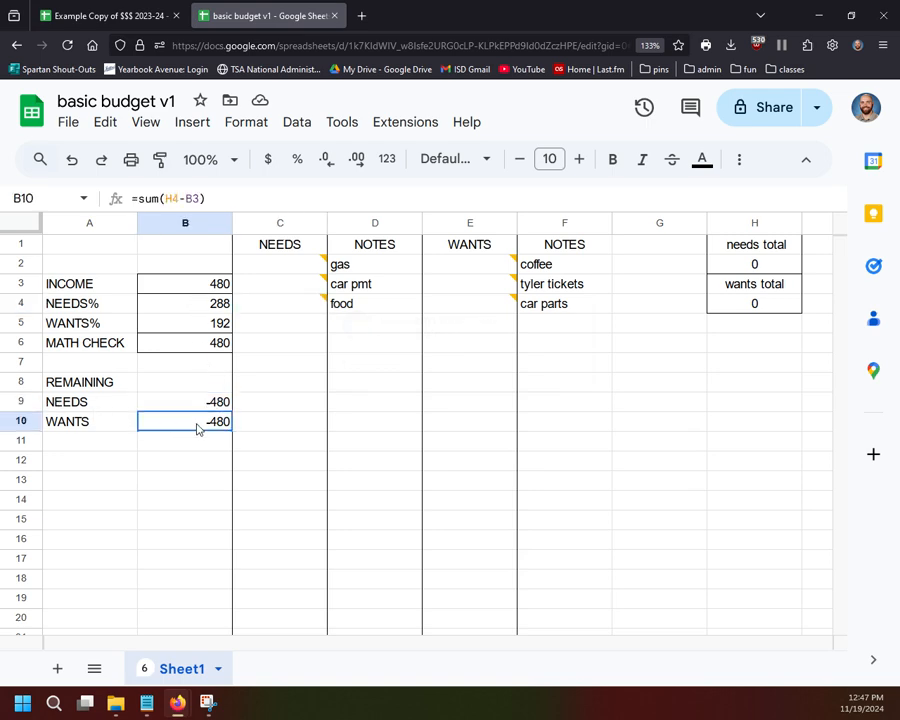
pyautogui.keyDown('shift'); pyautogui.click(78, 389); pyautogui.keyUp('shift')
pyautogui.press('Delete')
pyautogui.click(155, 485)
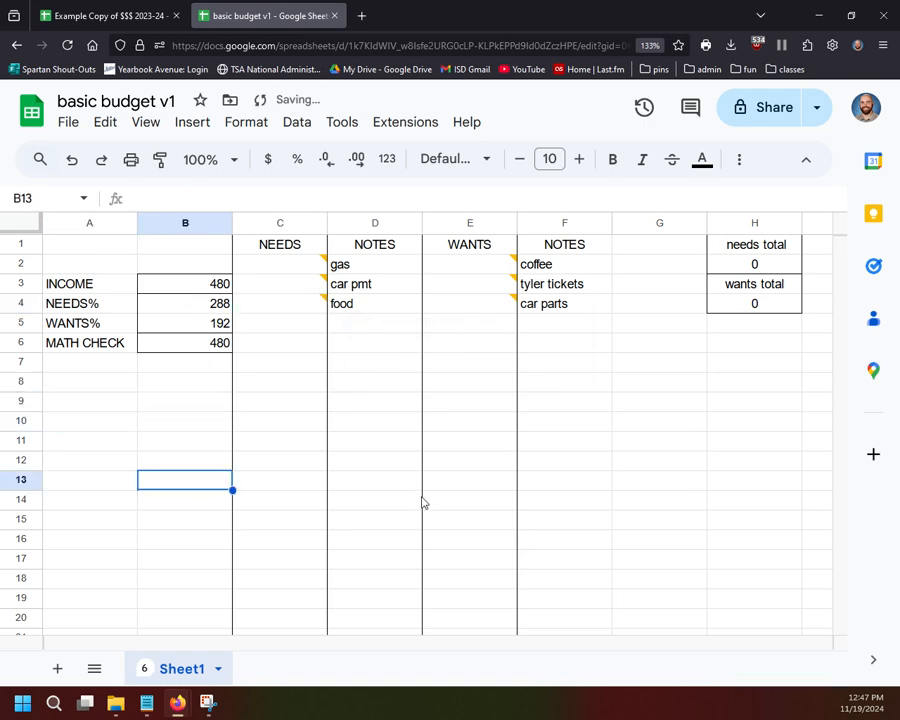
pyautogui.click(203, 420)
pyautogui.click(86, 383)
pyautogui.click(128, 440)
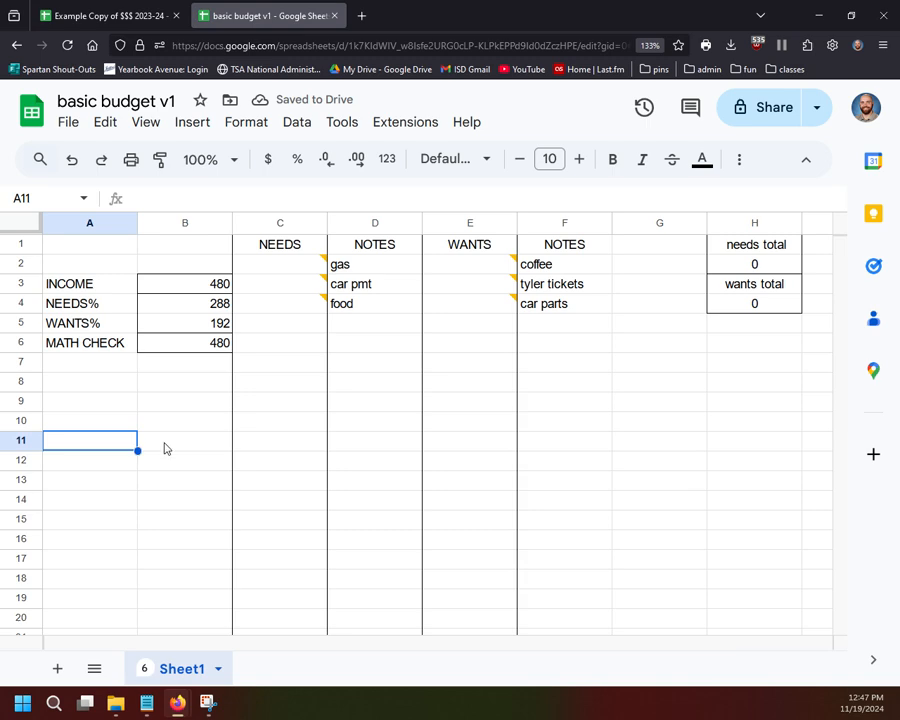
pyautogui.click(220, 290)
pyautogui.click(215, 323)
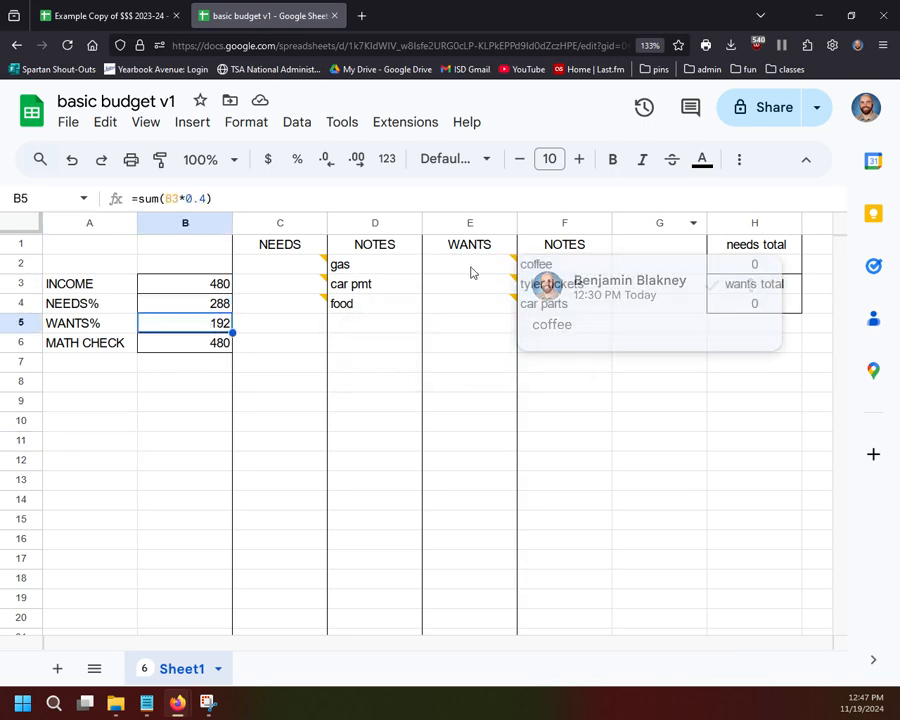
pyautogui.click(170, 348)
pyautogui.press('Down')
pyautogui.press('Down')
pyautogui.press('Down')
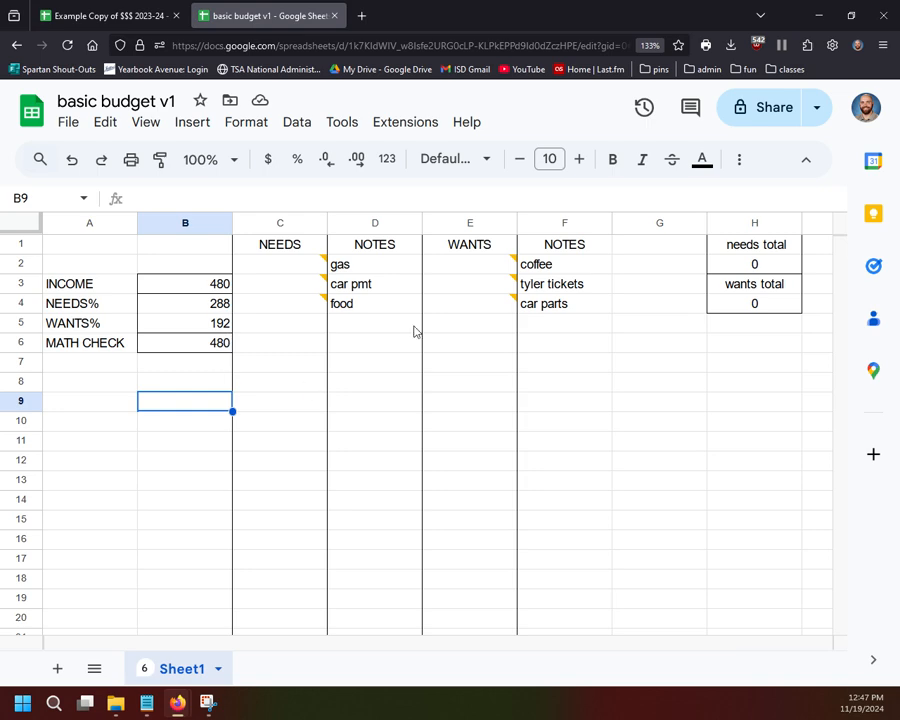
# - Resolve the comments on the NEEDS cells C2:C4 and delete the gas, car pmt and food notes from D2:D4
pyautogui.click(360, 266)
pyautogui.press('Delete')
pyautogui.click(311, 271)
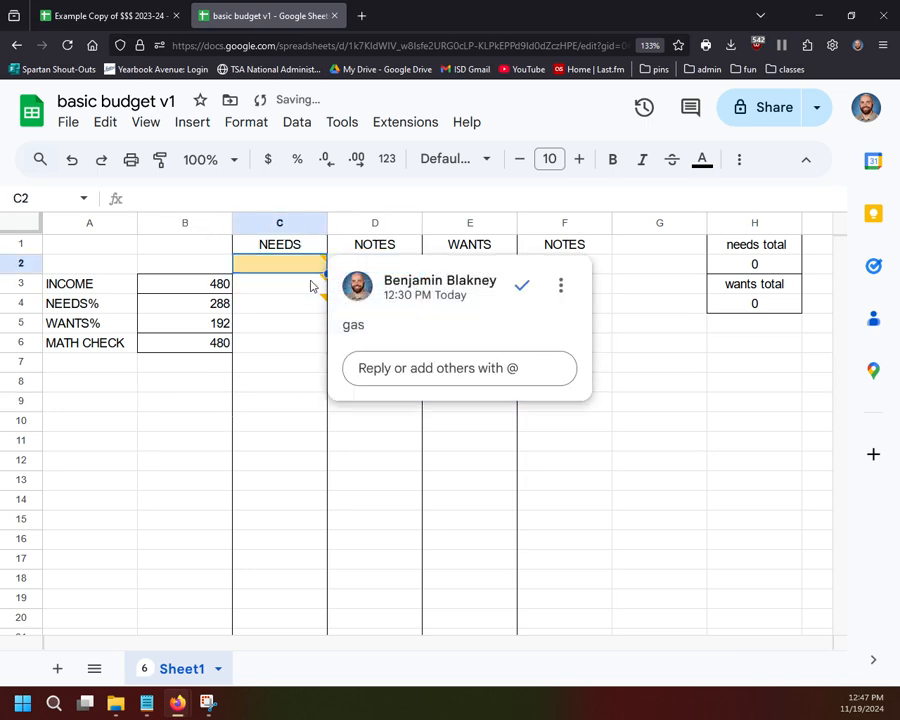
pyautogui.click(310, 290)
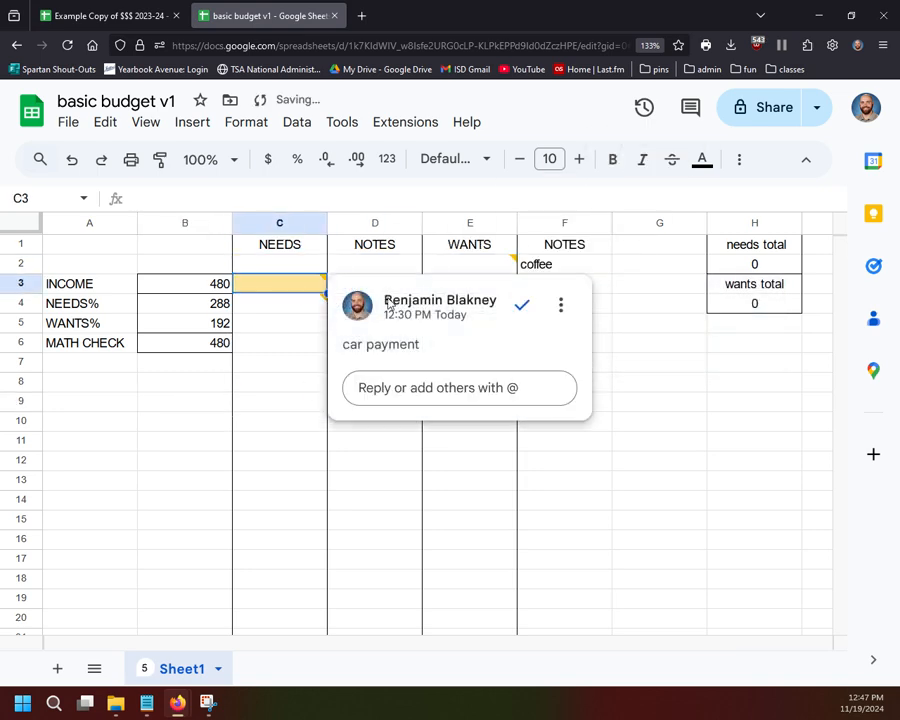
pyautogui.click(516, 300)
pyautogui.click(288, 309)
pyautogui.click(517, 325)
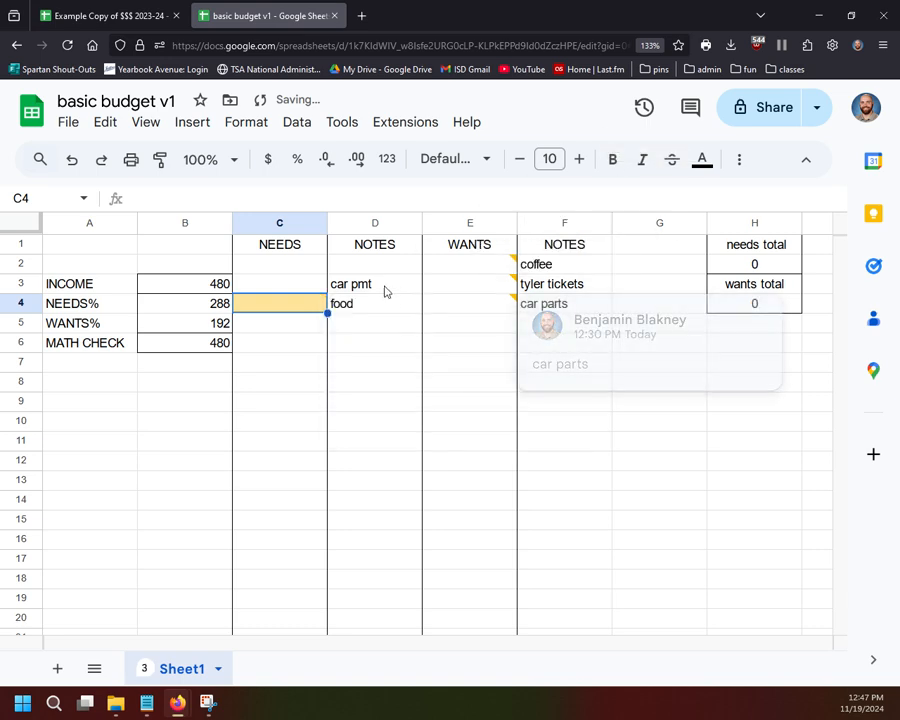
pyautogui.click(384, 287)
pyautogui.press('Delete')
pyautogui.click(384, 303)
pyautogui.press('Delete')
# - Resolve the three comments attached to the WANTS cells E2, E3 and E4
pyautogui.click(510, 263)
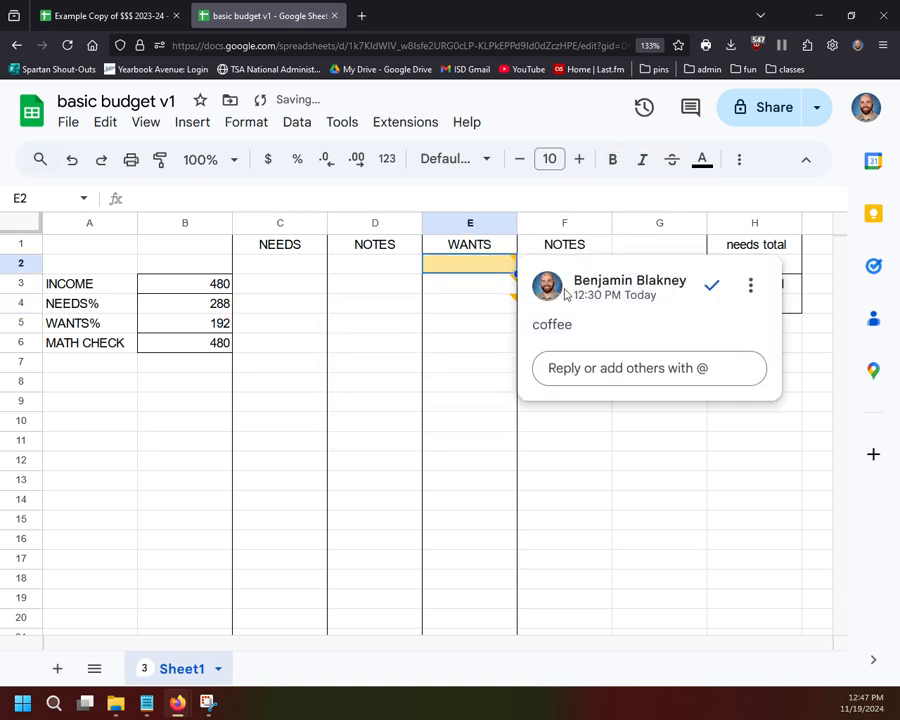
pyautogui.click(709, 284)
pyautogui.click(494, 282)
pyautogui.click(710, 306)
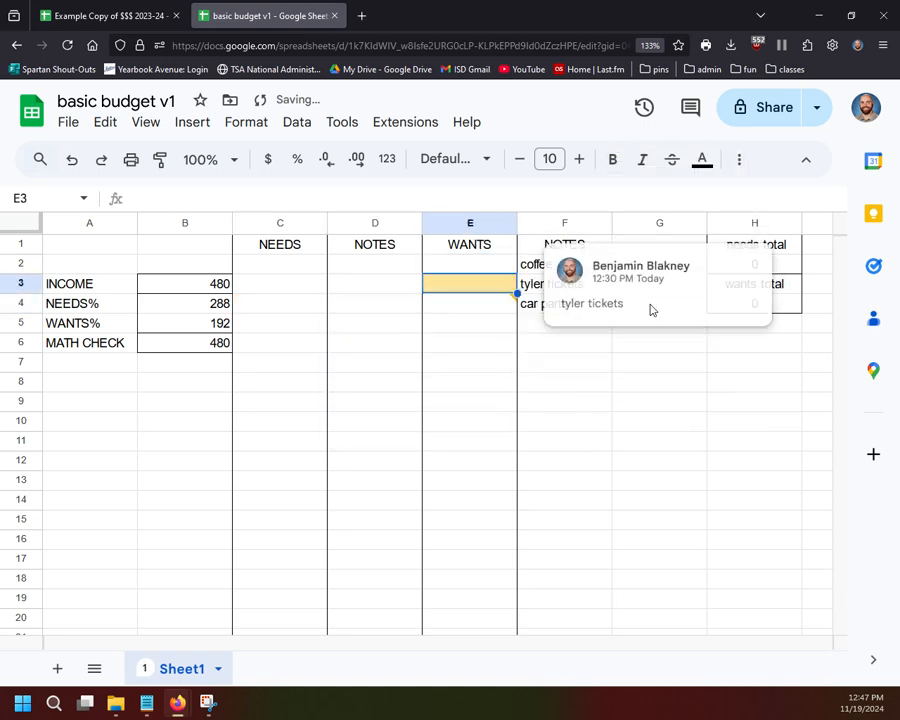
pyautogui.click(508, 305)
pyautogui.click(712, 333)
# - Delete the three notes beside the WANTS column from F2:F4
pyautogui.click(580, 287)
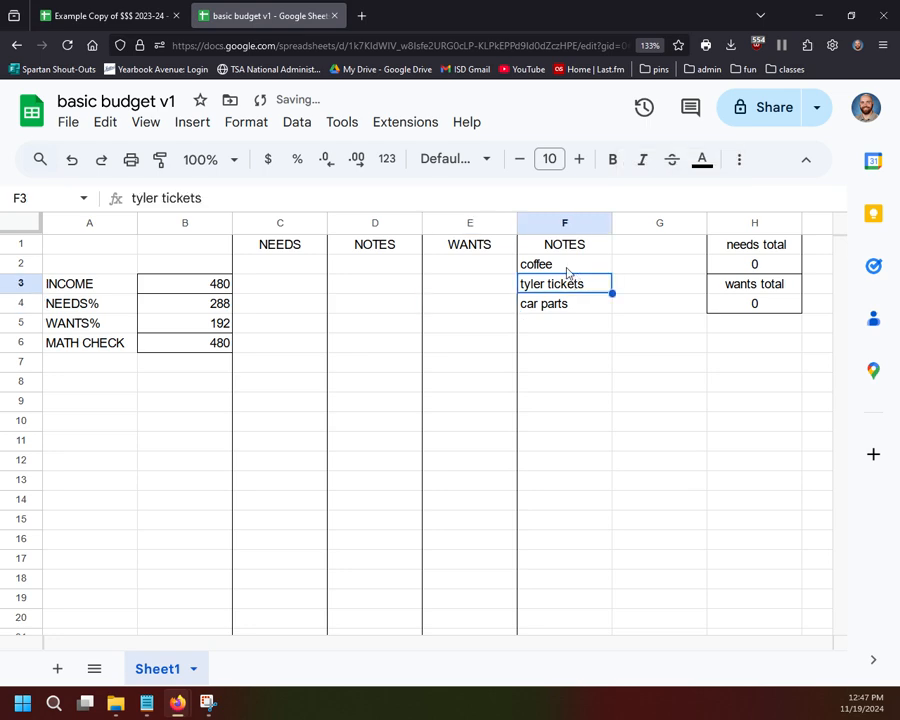
pyautogui.click(567, 268)
pyautogui.press('Delete')
pyautogui.click(572, 288)
pyautogui.press('Delete')
pyautogui.click(572, 308)
pyautogui.press('Delete')
pyautogui.click(565, 341)
# - Clear the INCOME amount from B3 so the budget is left as a blank template
pyautogui.click(209, 283)
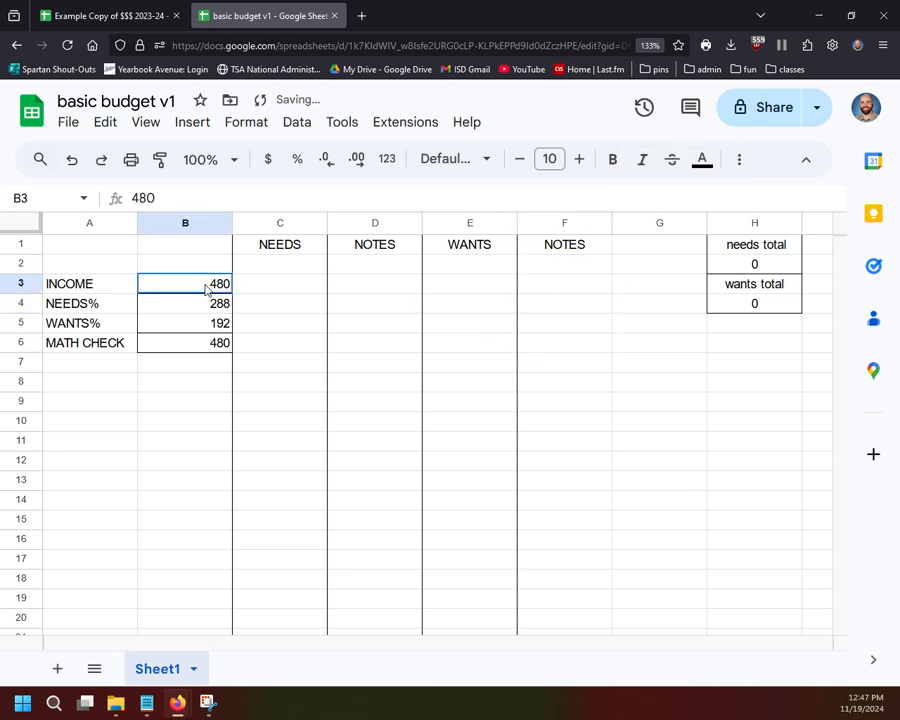
pyautogui.press('Delete')
pyautogui.click(196, 410)
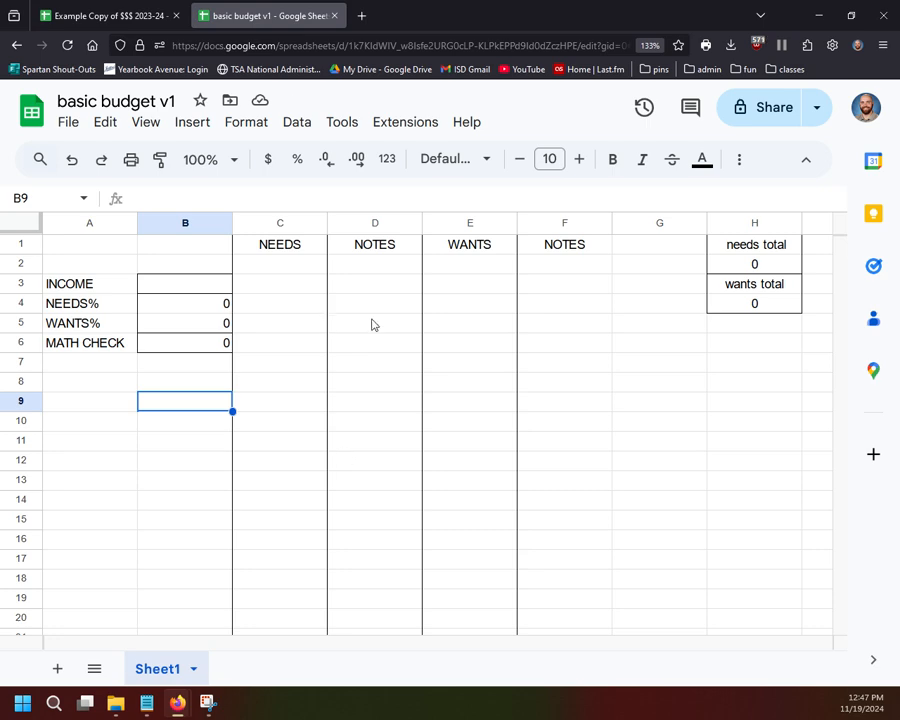
pyautogui.click(157, 249)
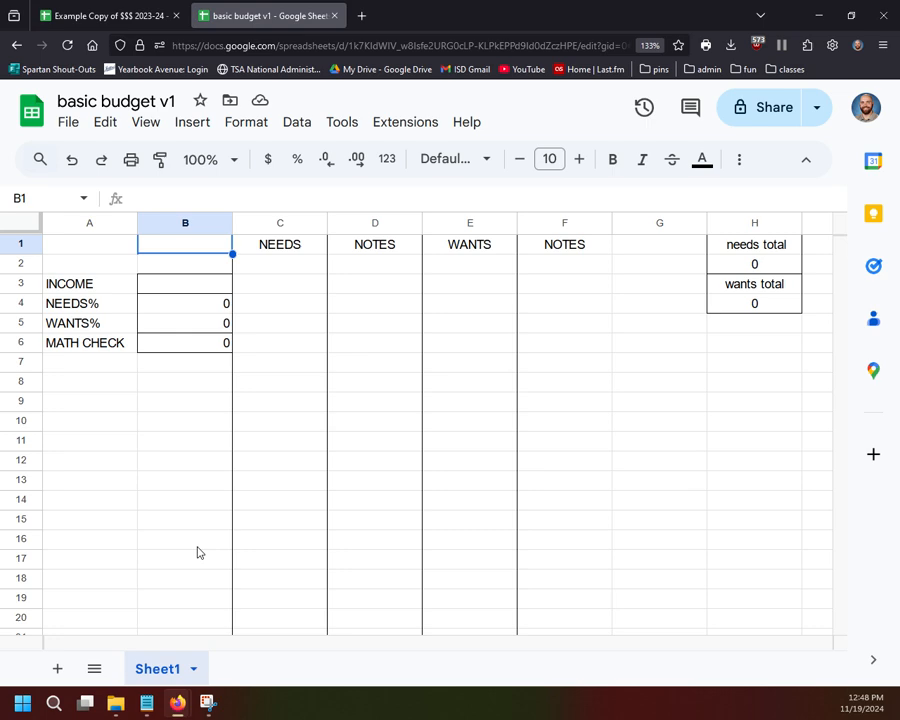
# - Apply an outer border around the whole of column F, the NOTES column for WANTS
pyautogui.click(566, 223)
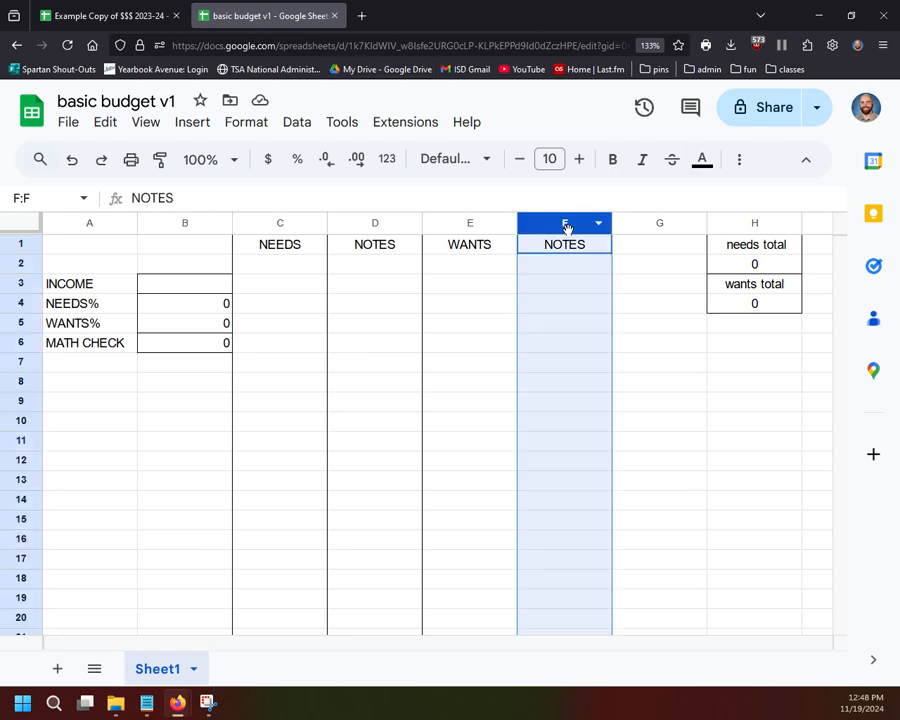
pyautogui.click(739, 159)
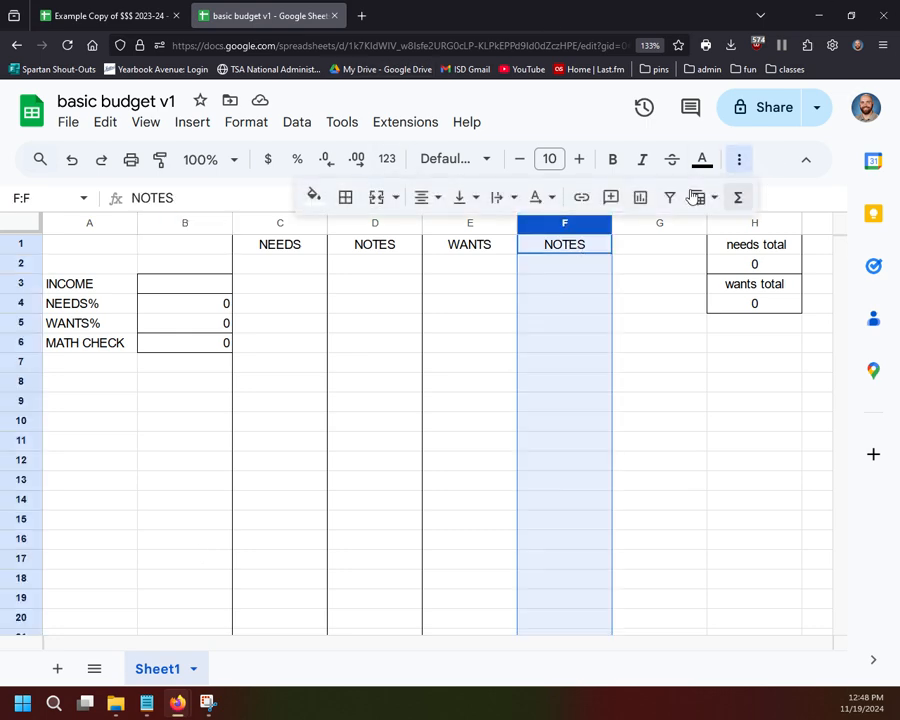
pyautogui.click(345, 197)
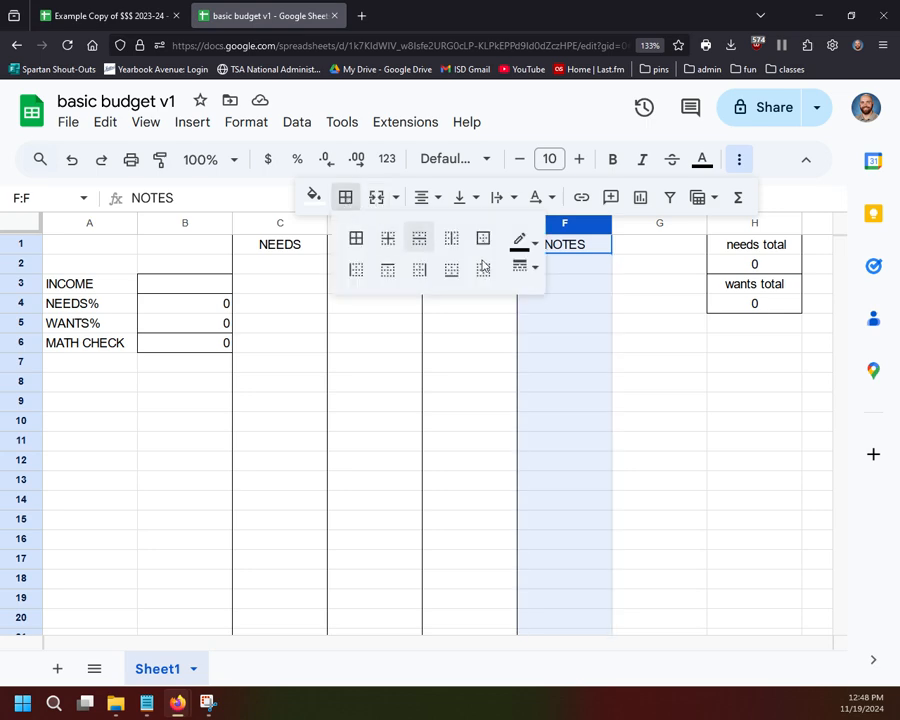
pyautogui.click(483, 240)
pyautogui.click(662, 335)
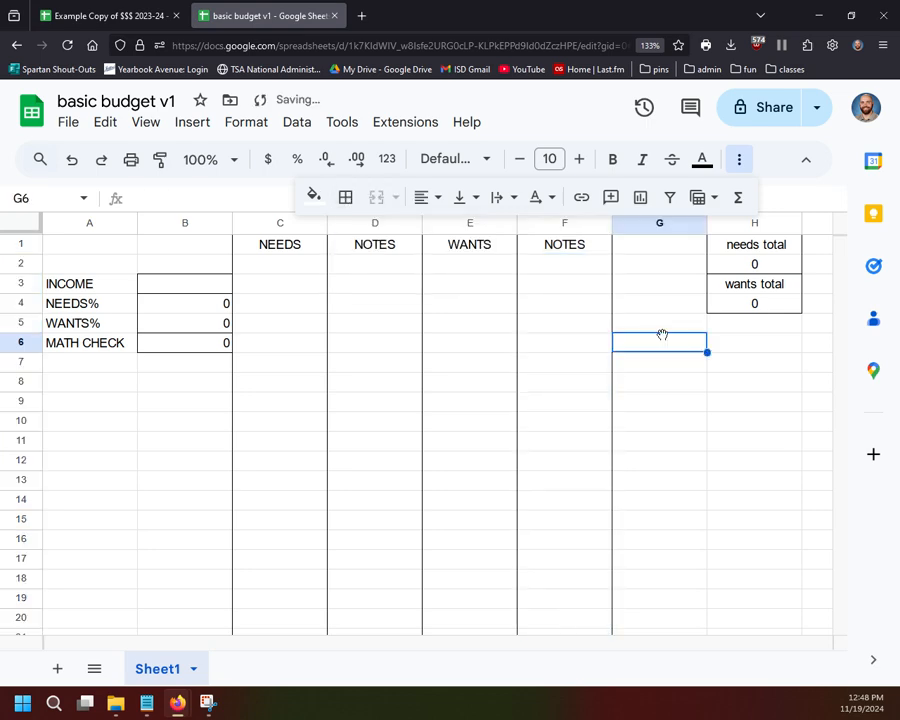
pyautogui.click(212, 437)
pyautogui.click(720, 440)
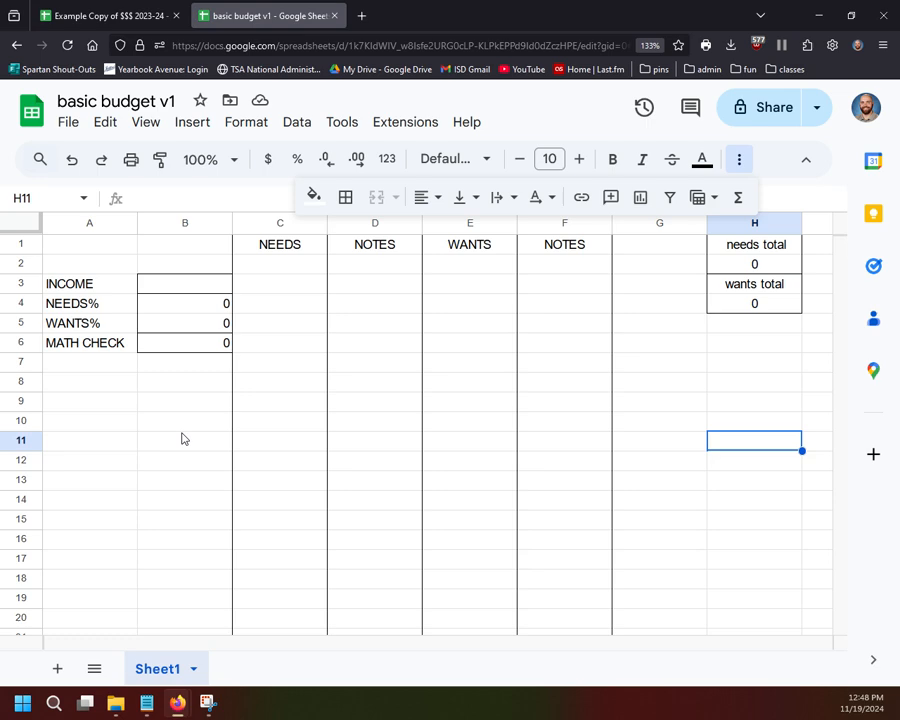
# - Switch to the Example Copy of $$$ 2023-24 spreadsheet and enter 200 as the ISD income in B2
pyautogui.click(110, 12)
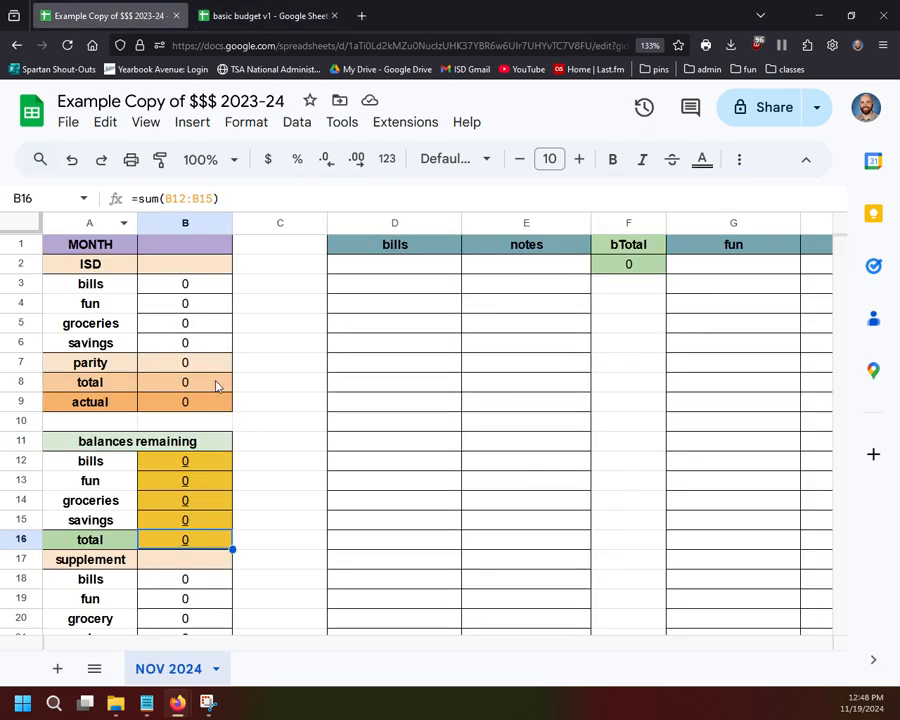
pyautogui.click(172, 270)
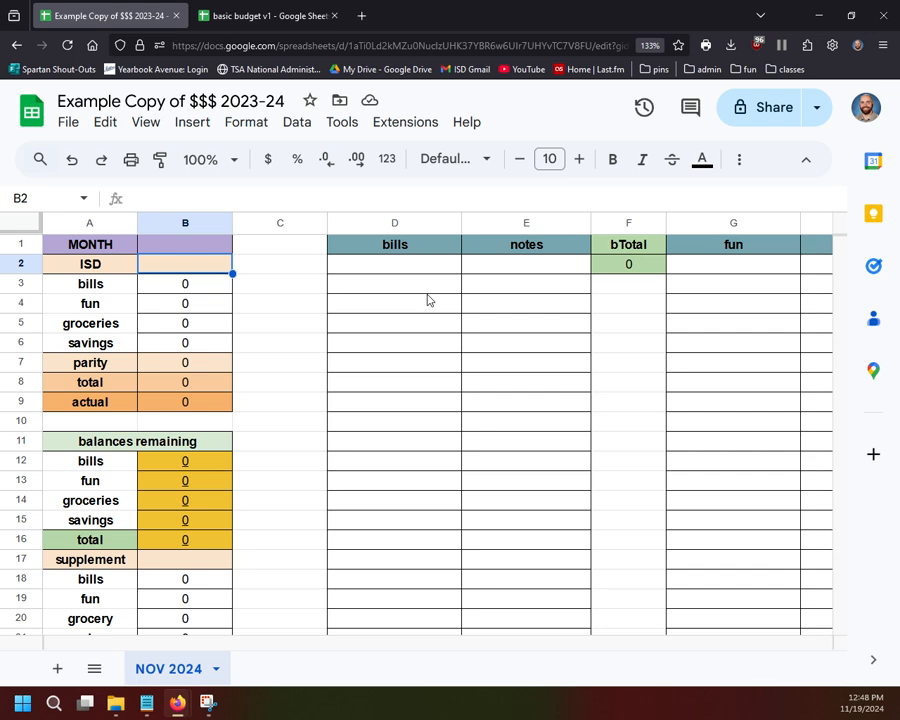
pyautogui.write('200')
pyautogui.press('Return')
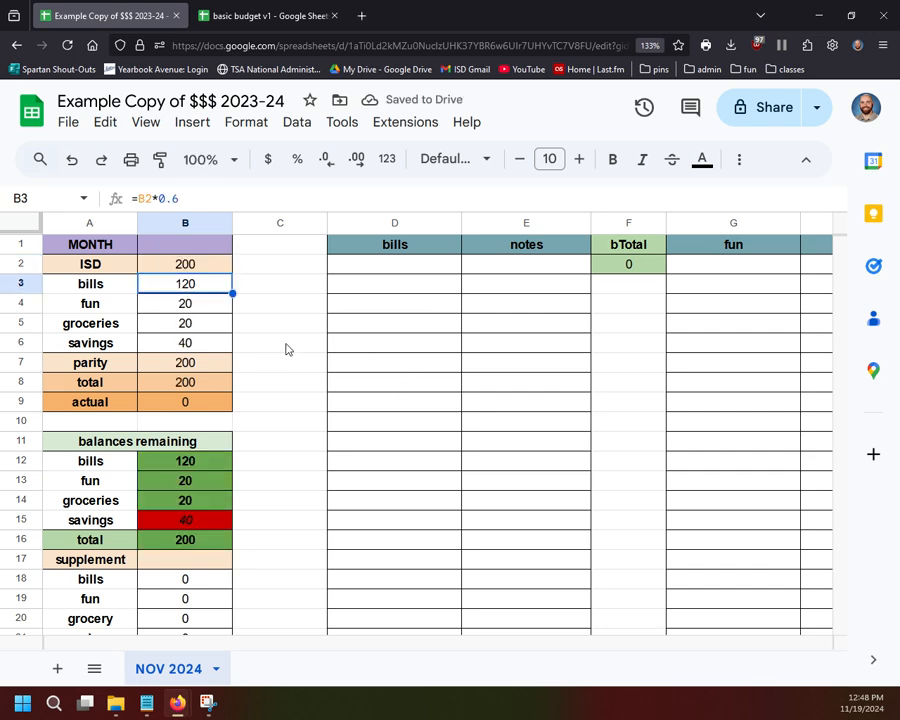
# - Examine the example's balances remaining formulas in B13:B16, the total and actual cells in B8:B9, and the supplement section
pyautogui.click(190, 482)
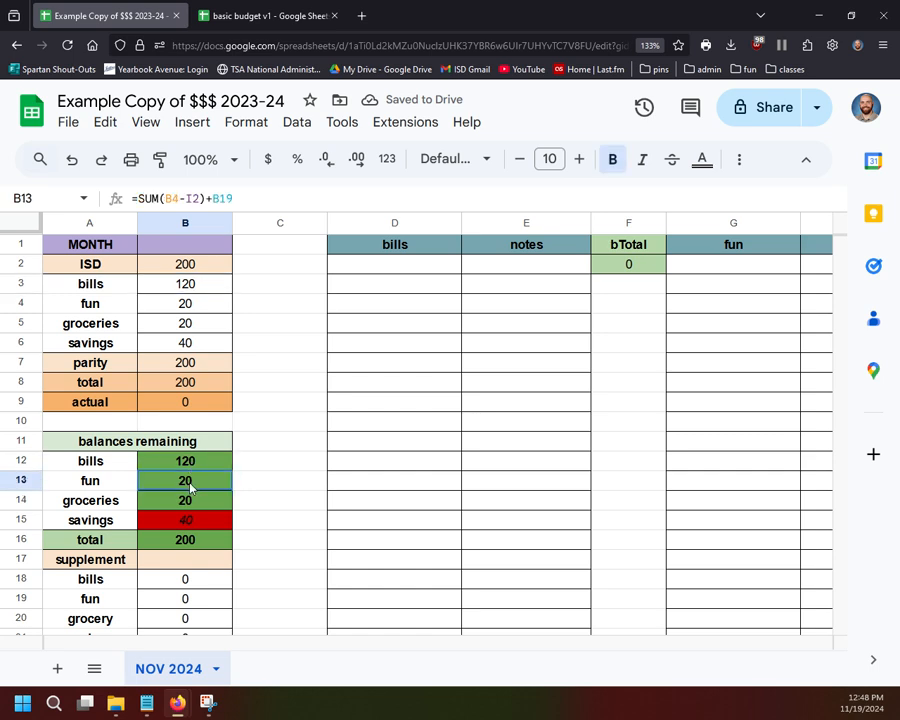
pyautogui.click(192, 501)
pyautogui.click(212, 519)
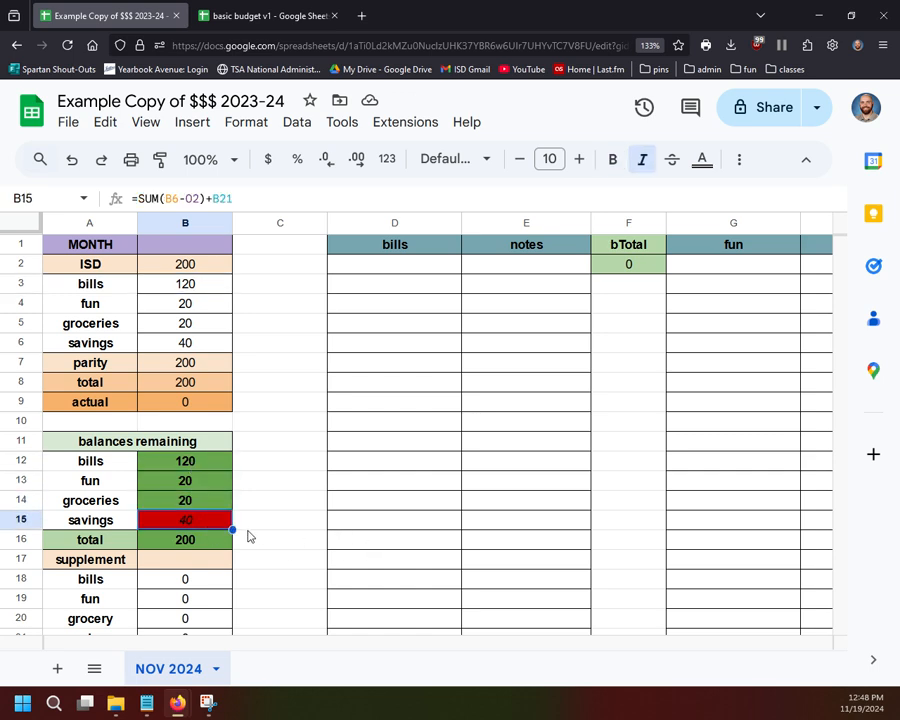
pyautogui.press('Down')
pyautogui.click(300, 445)
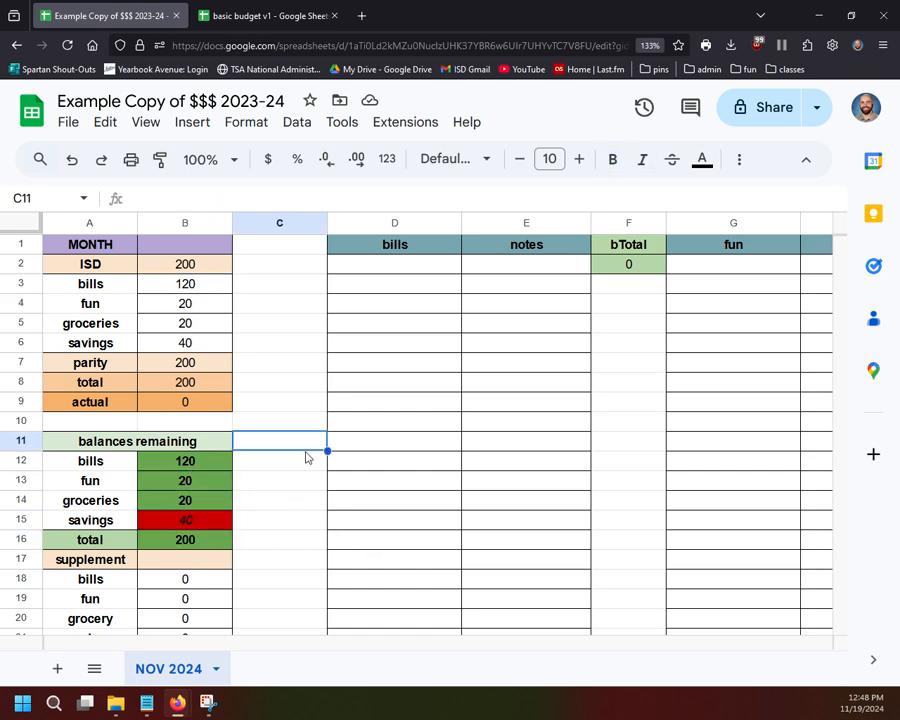
pyautogui.click(185, 385)
pyautogui.click(190, 400)
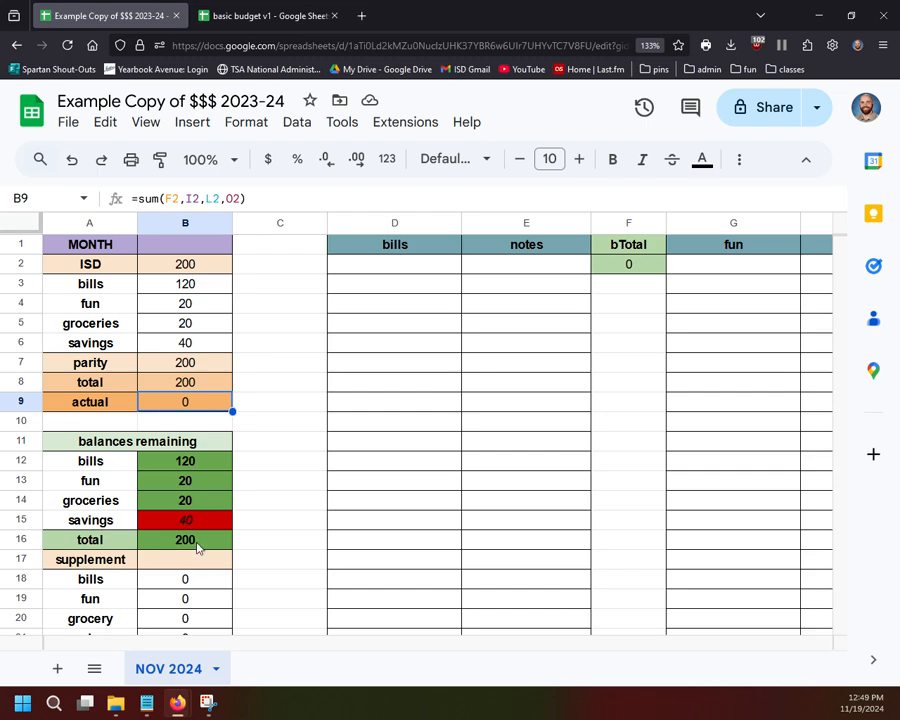
pyautogui.click(224, 562)
pyautogui.click(282, 470)
pyautogui.scroll(-3, 277, 462)
pyautogui.scroll(3, 275, 450)
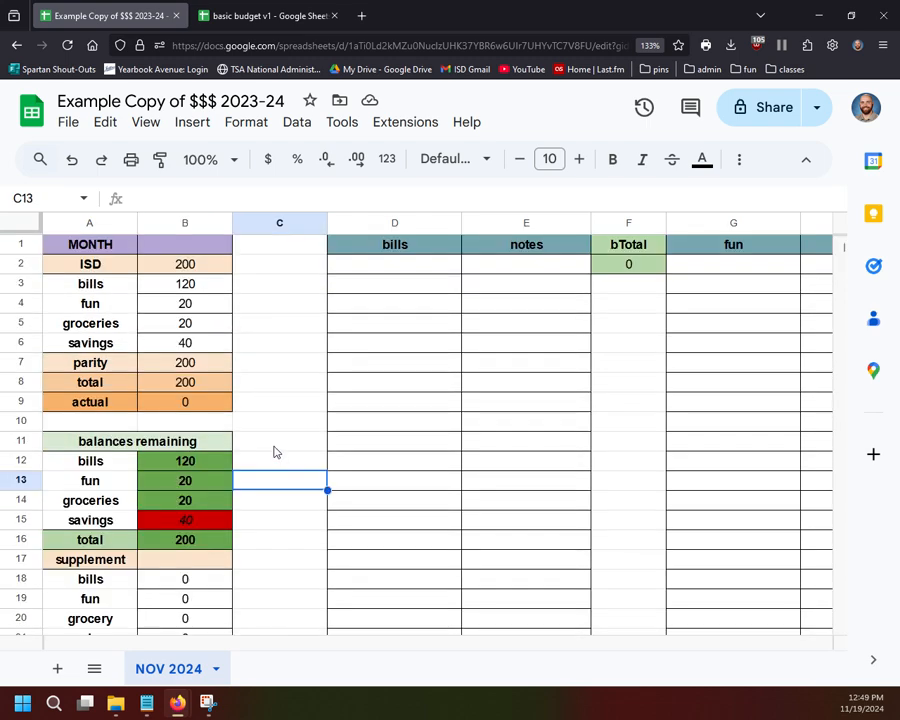
pyautogui.click(216, 408)
pyautogui.click(287, 345)
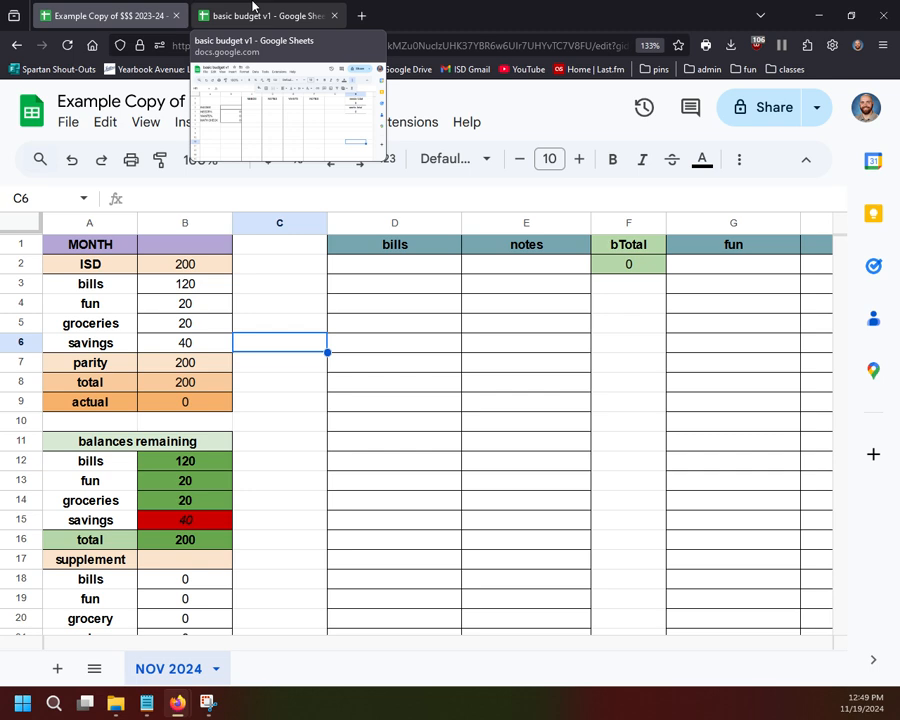
# - Return to the basic budget v1 spreadsheet and move the needs total and wants total block from H1:H4 to G1:G4
pyautogui.click(253, 6)
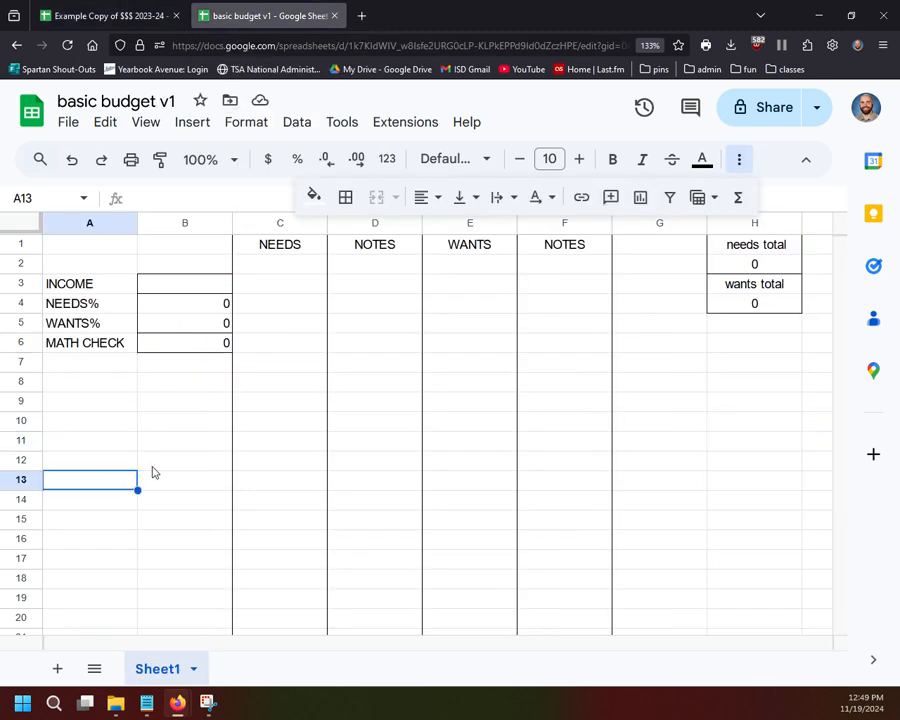
pyautogui.click(697, 405)
pyautogui.moveTo(763, 250); pyautogui.dragTo(761, 302)
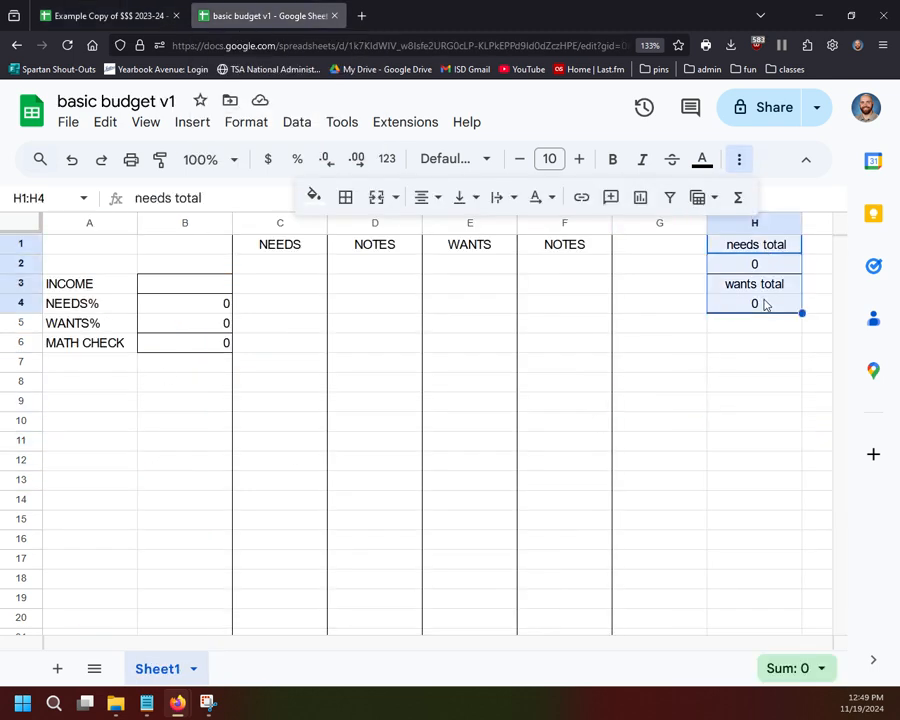
pyautogui.hotkey('ctrl', 'x')
pyautogui.click(659, 246)
pyautogui.hotkey('ctrl', 'v')
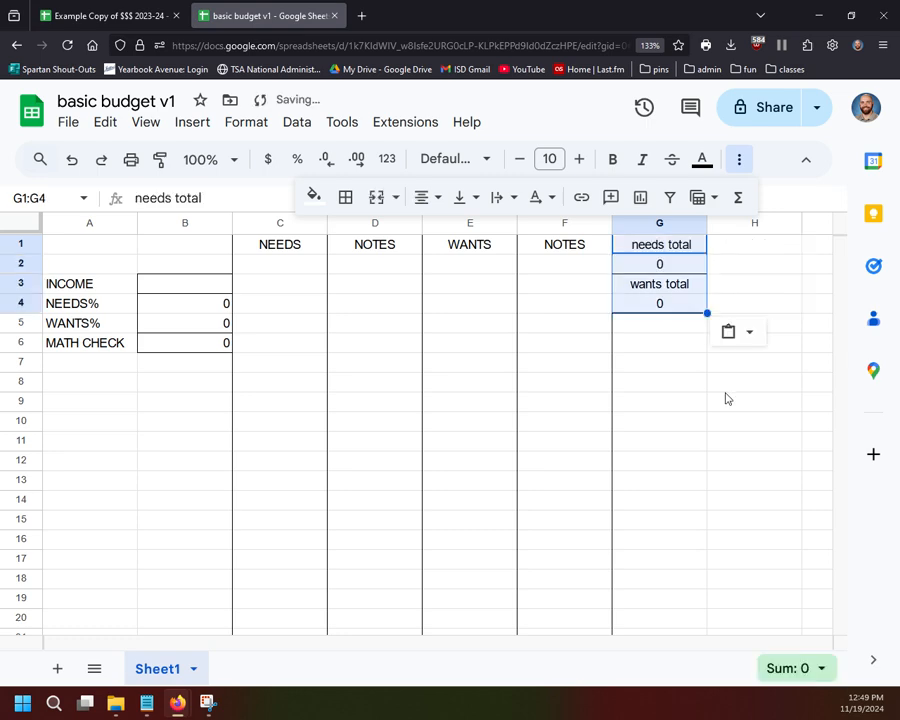
pyautogui.click(730, 383)
# - Apply an outer border around the NEEDS, WANTS and NOTES headers in C1:F1
pyautogui.moveTo(251, 250); pyautogui.dragTo(588, 248)
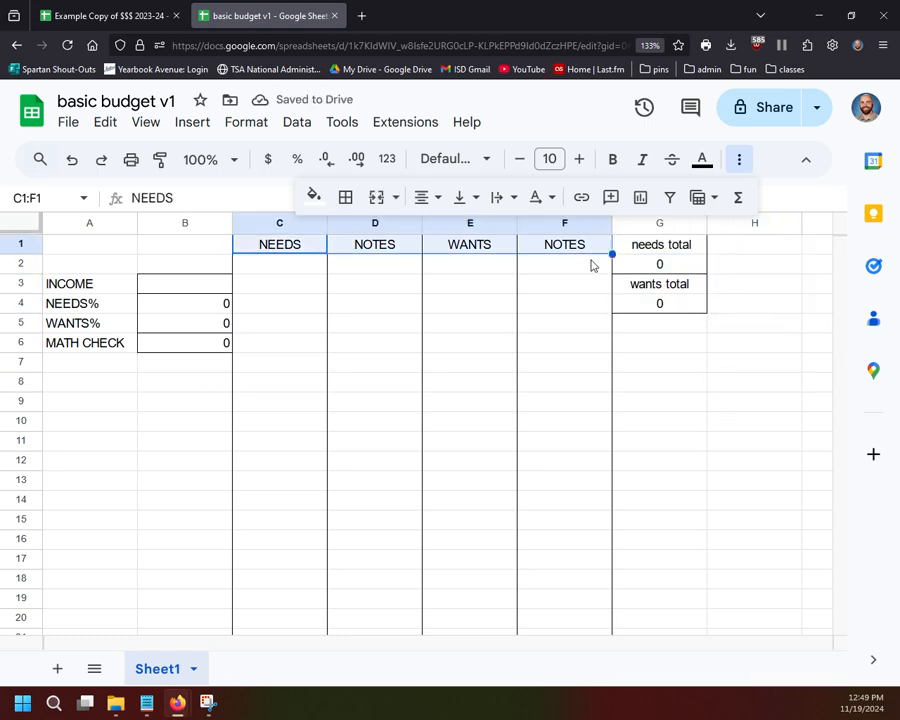
pyautogui.click(355, 197)
pyautogui.click(484, 240)
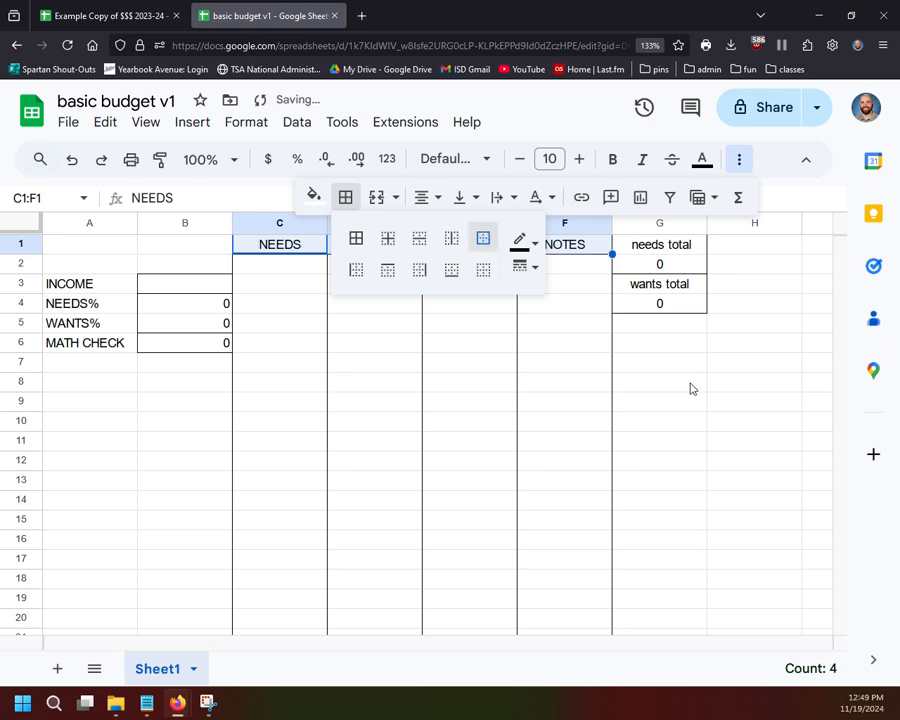
pyautogui.click(734, 408)
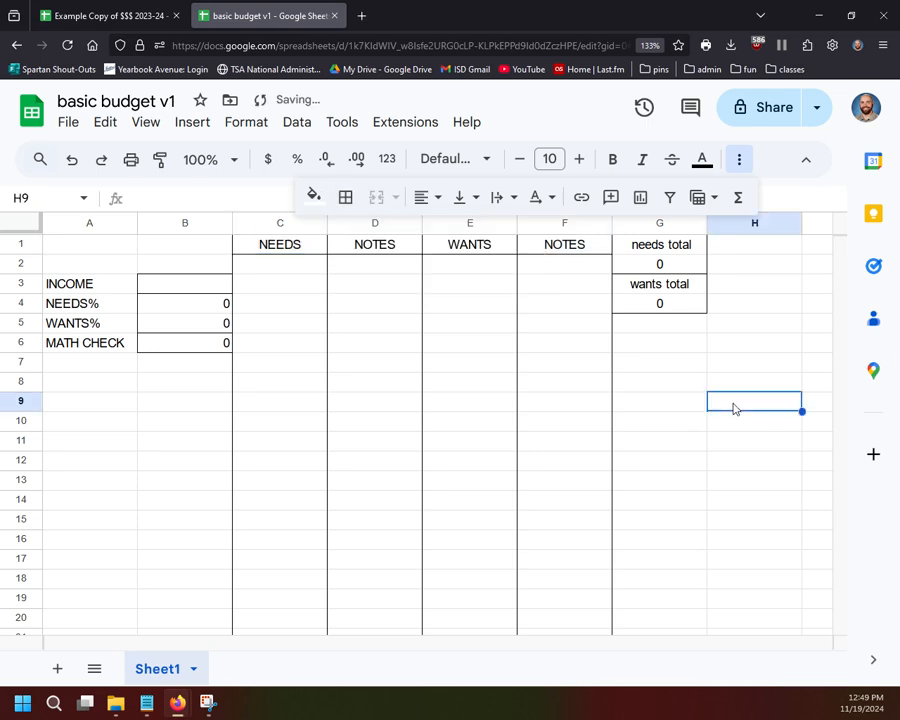